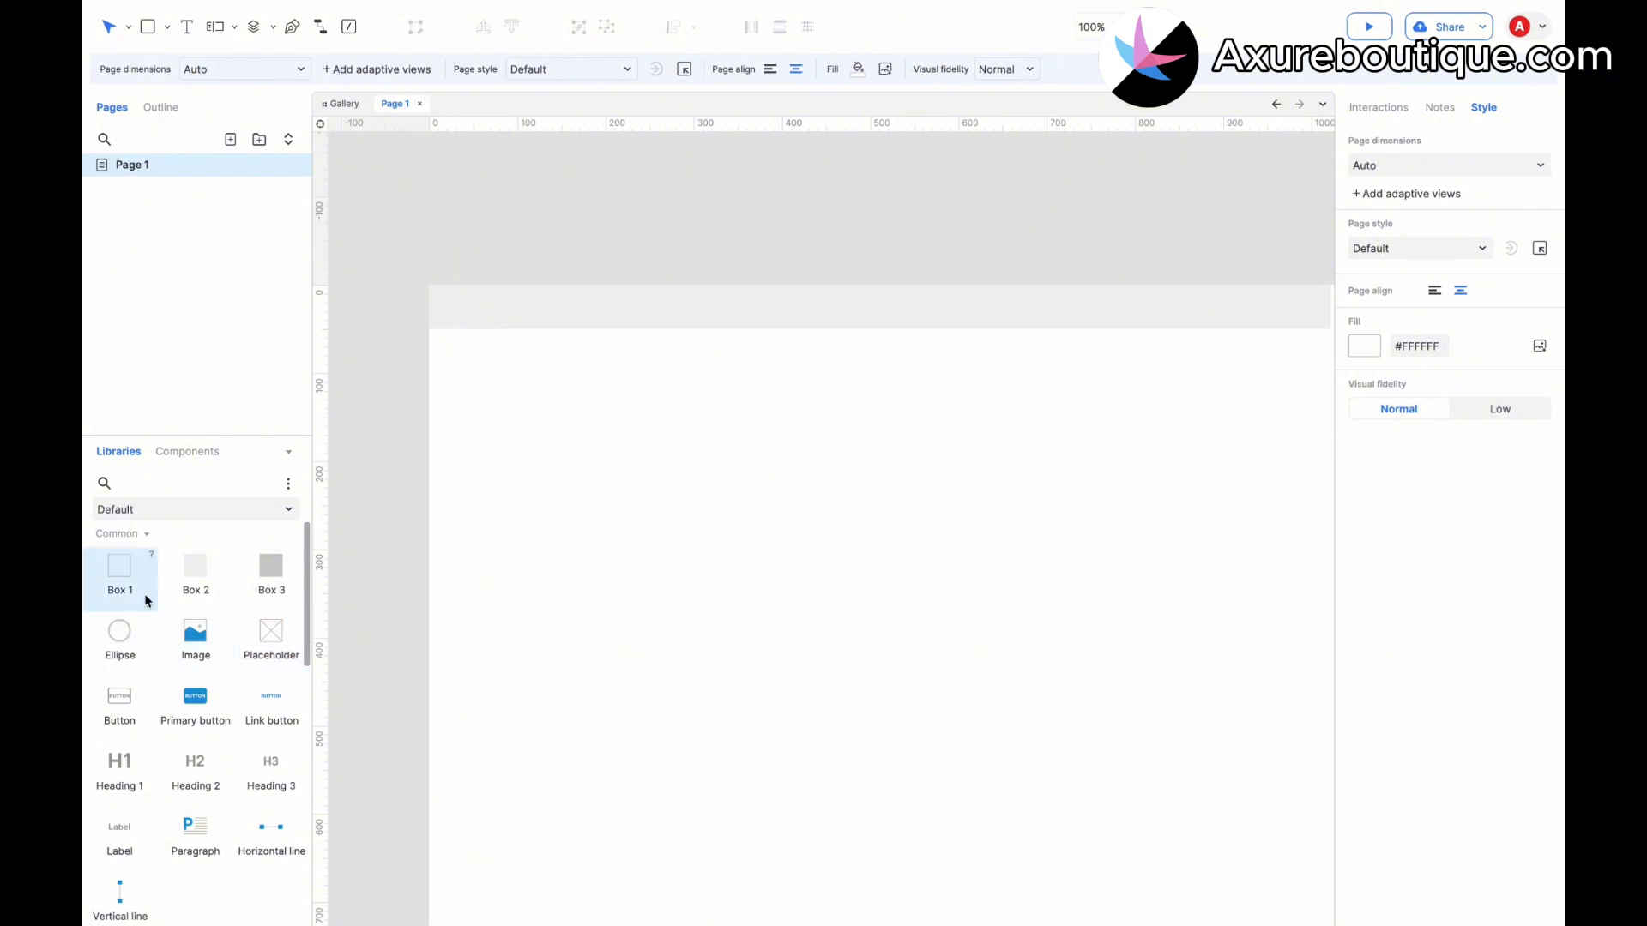
Place a placeholder image in the header bar and resize it to about 33 × 28 as the logo icon.
drag(271, 636, 453, 295)
drag(717, 444, 482, 324)
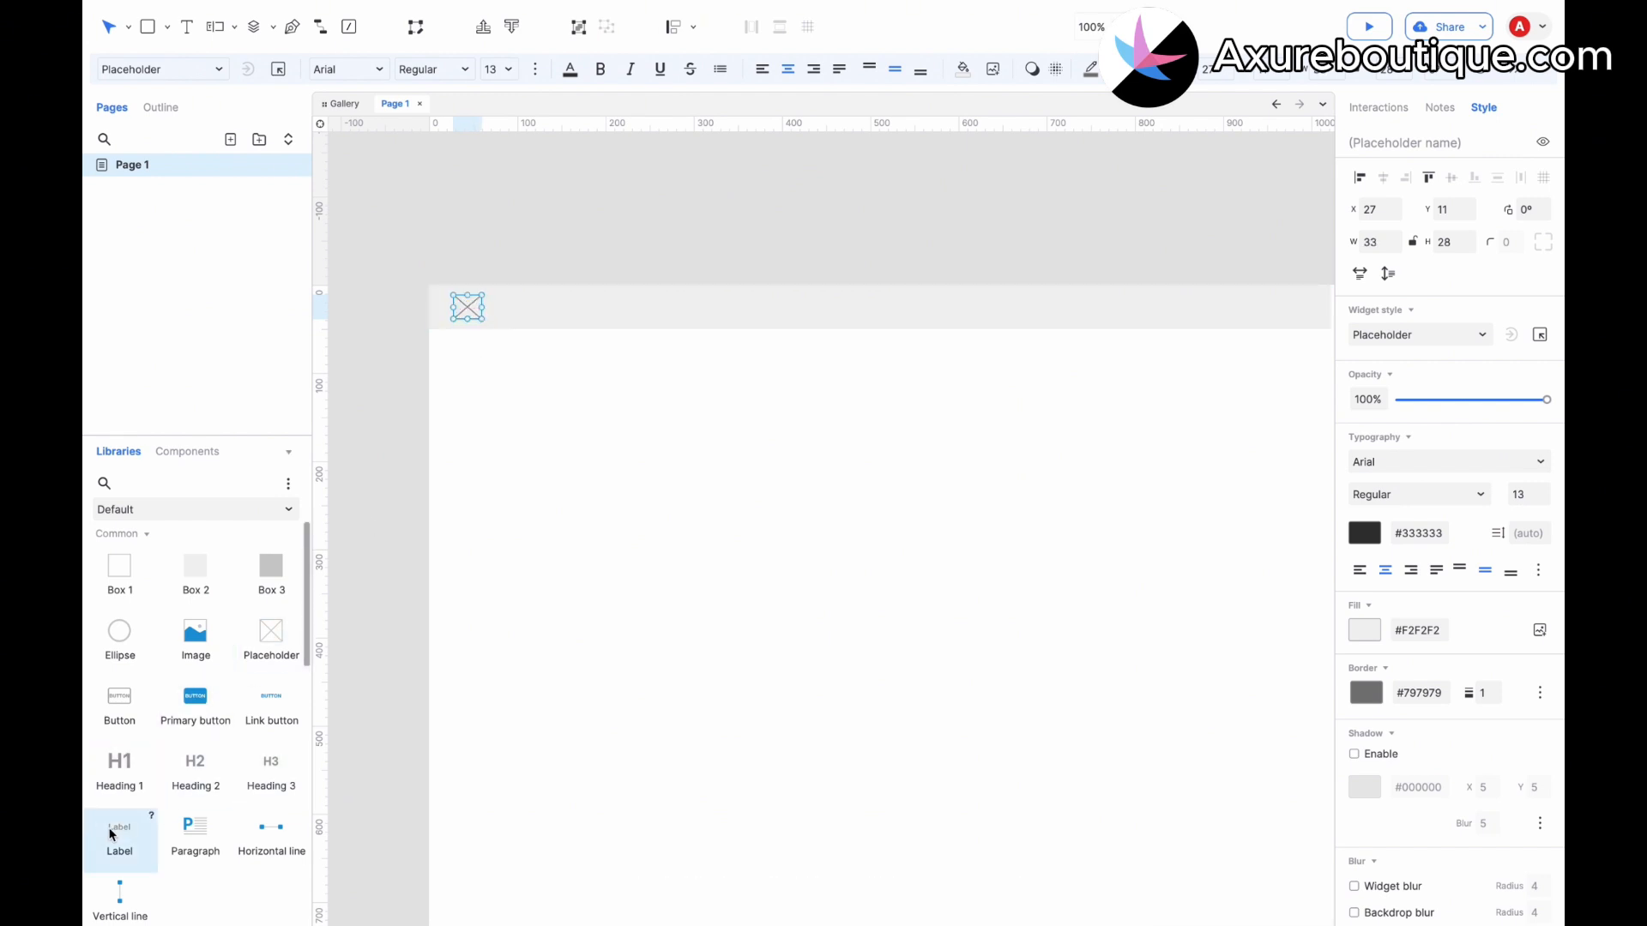
Add a label reading "Logo" beside the placeholder image.
drag(120, 836, 497, 309)
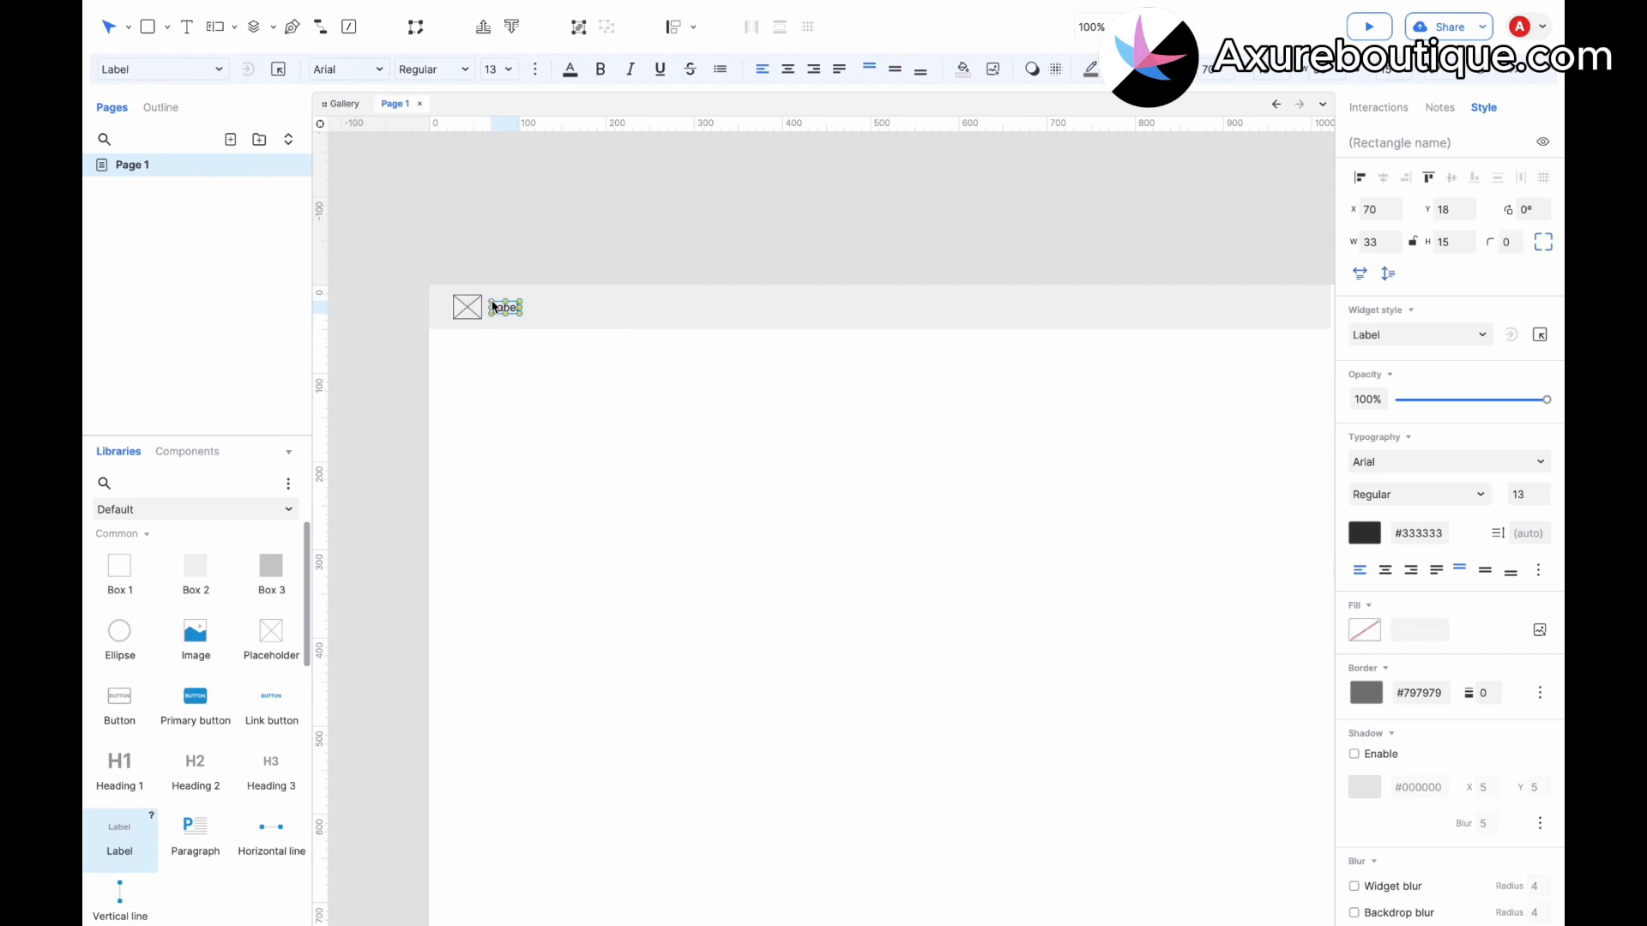
double_click(502, 308)
text(Logo)
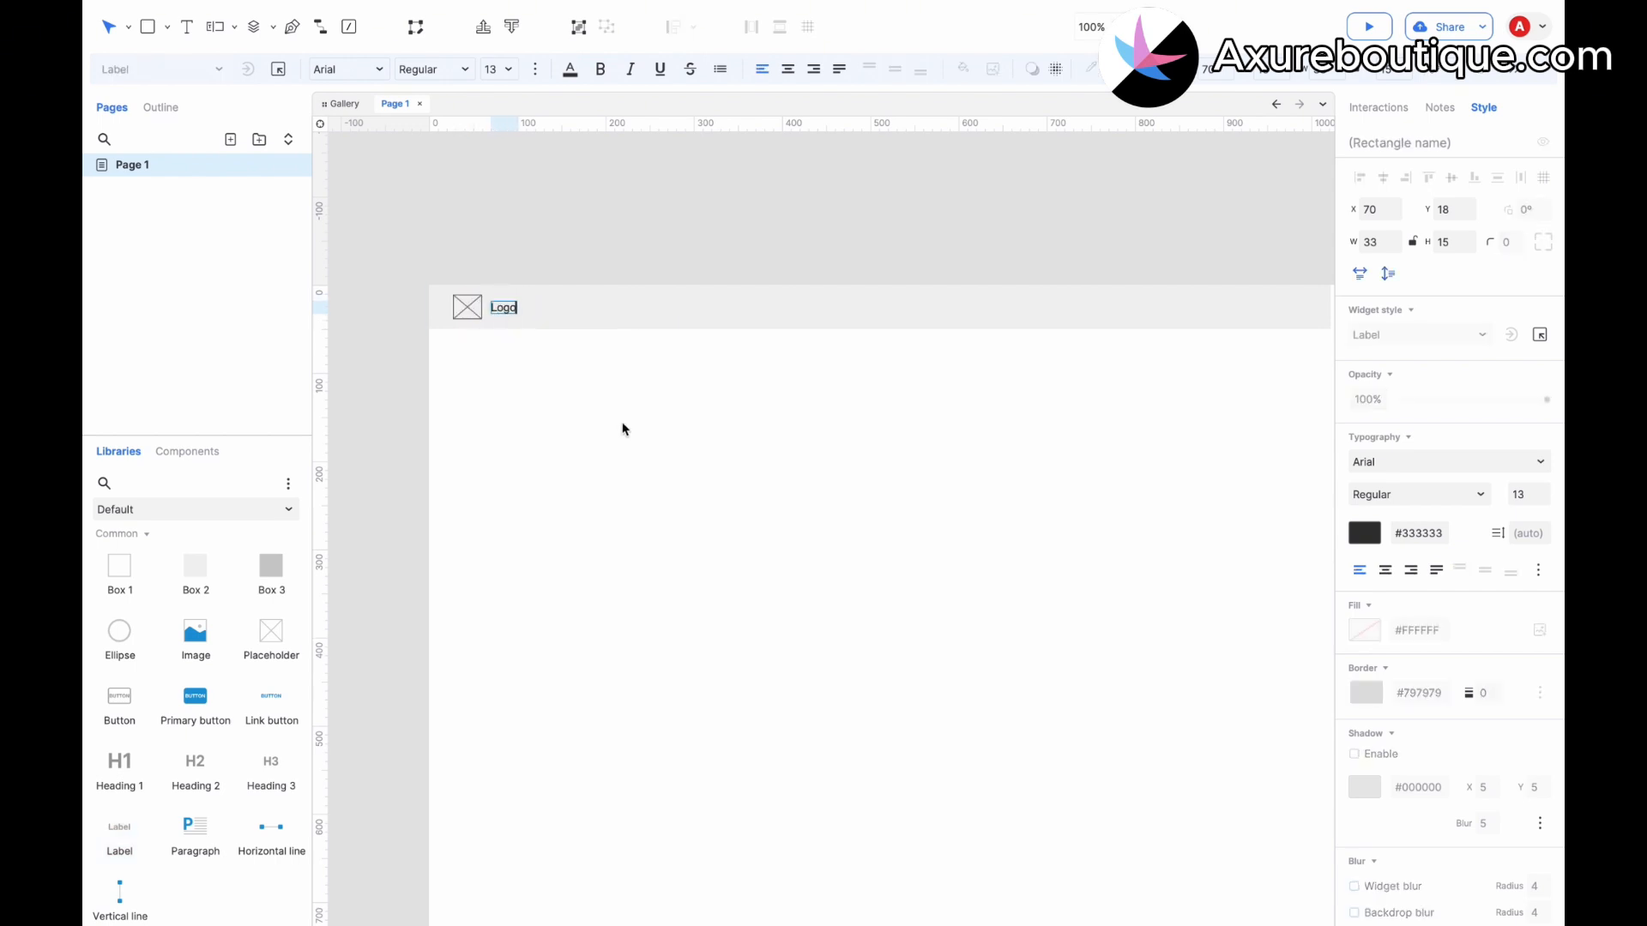
click(623, 429)
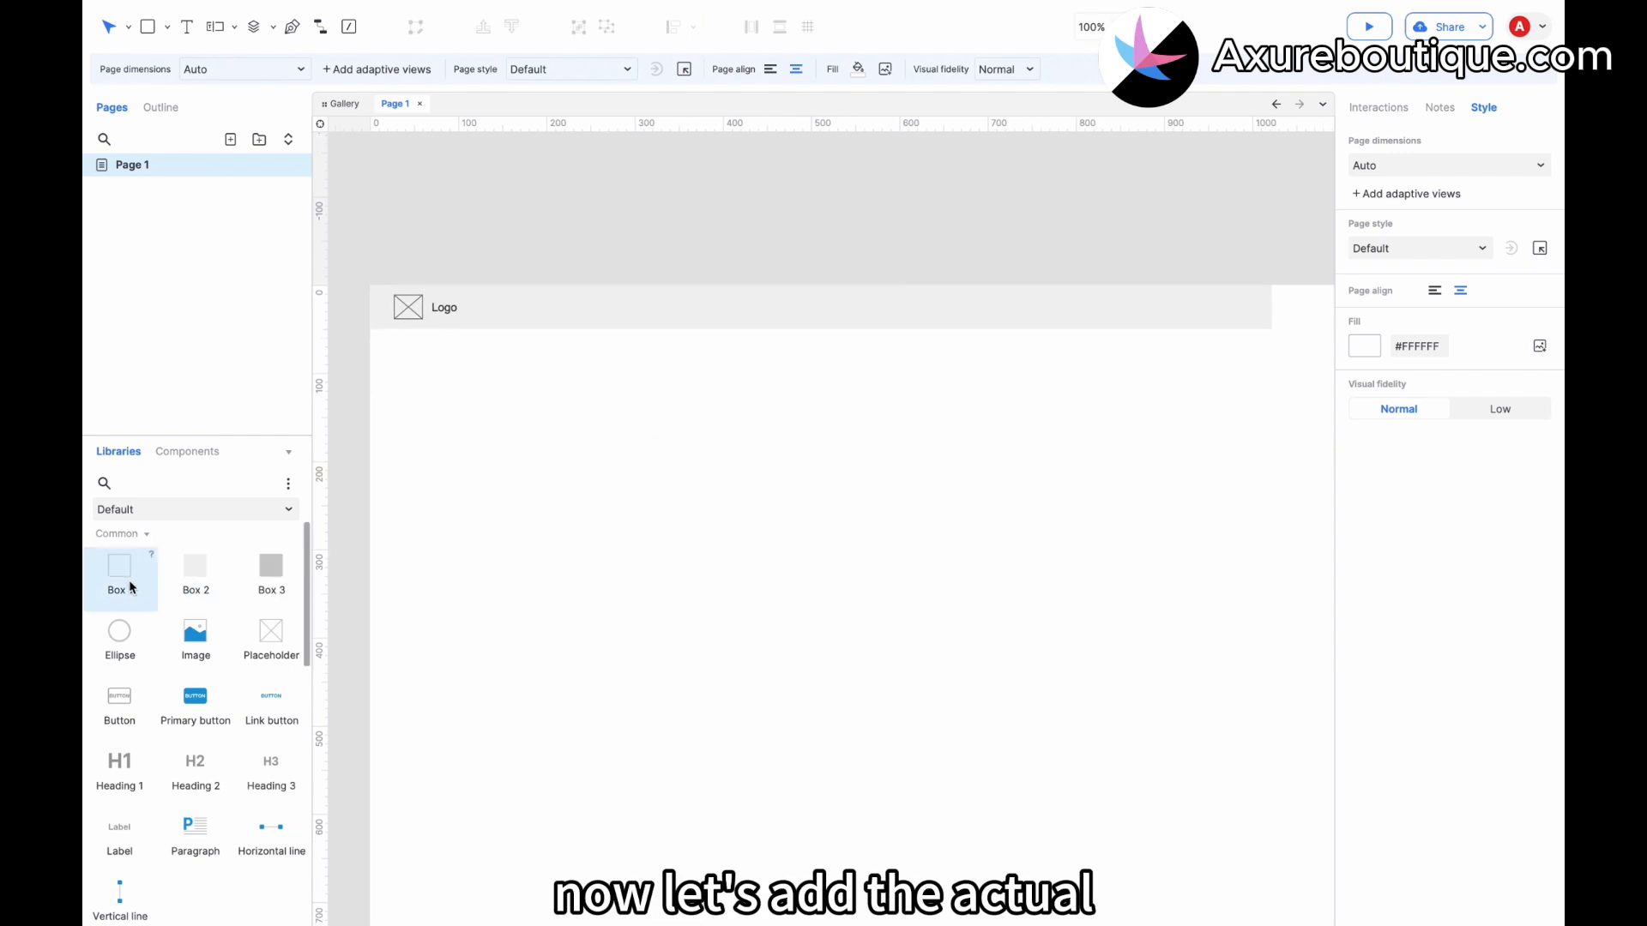
Add a Box 1 button about 82 × 28 after the logo and label it "Home".
drag(134, 588, 492, 291)
drag(758, 443, 524, 313)
double_click(523, 313)
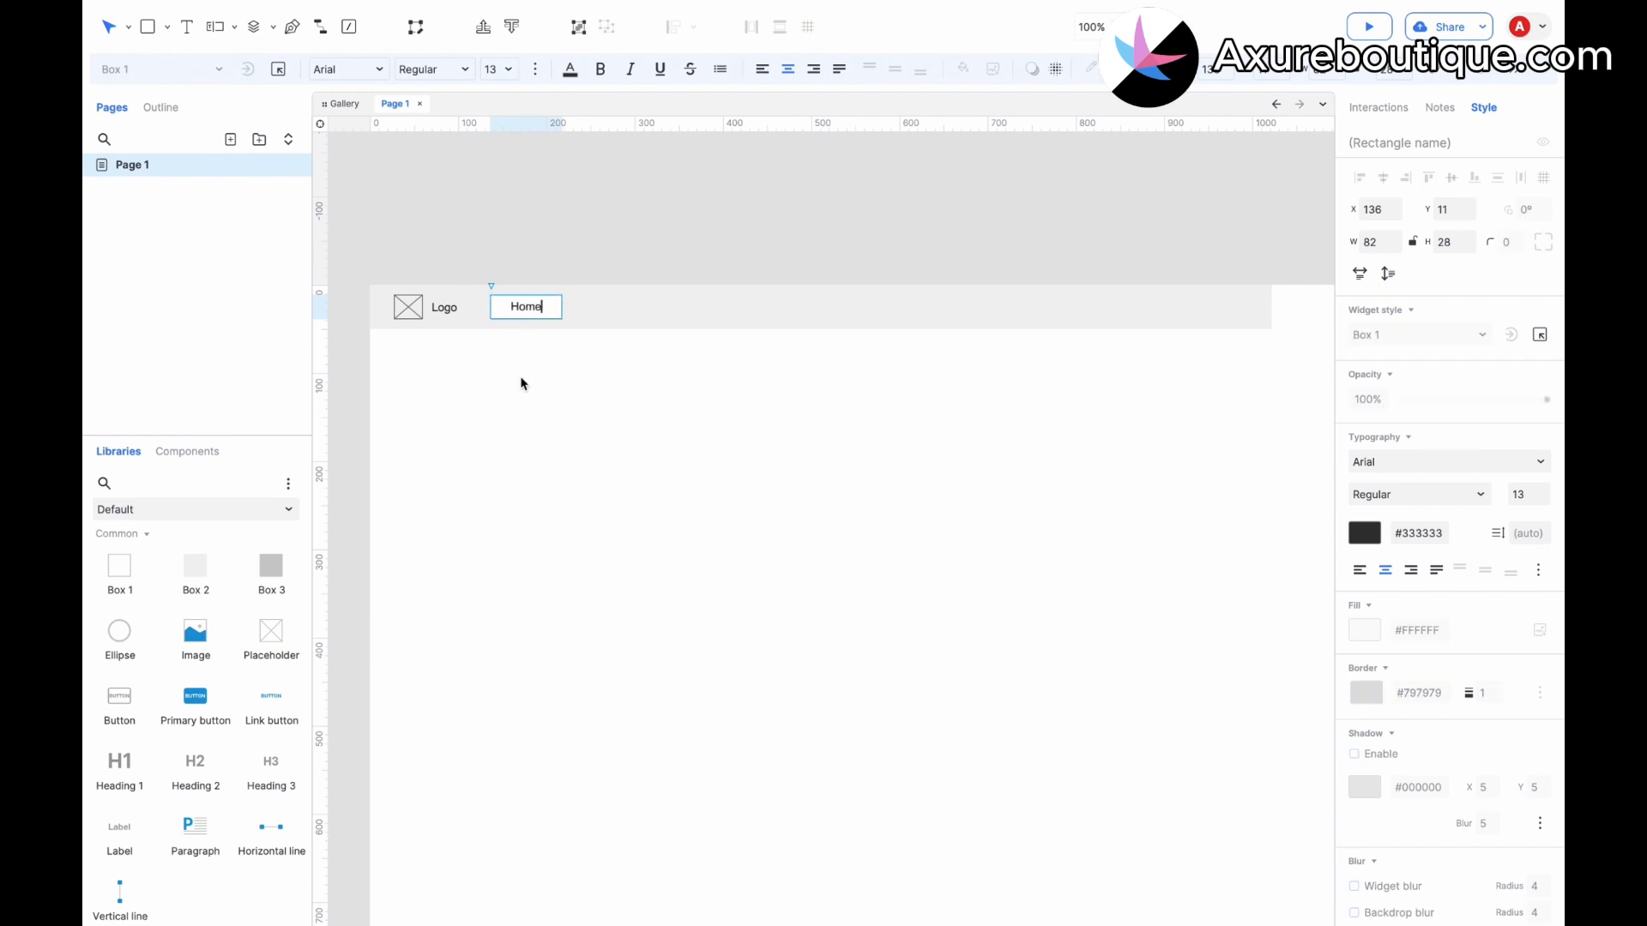
click(580, 365)
Set the Home button's width to about 86, duplicate it to its right, and label the copy "Products".
click(546, 313)
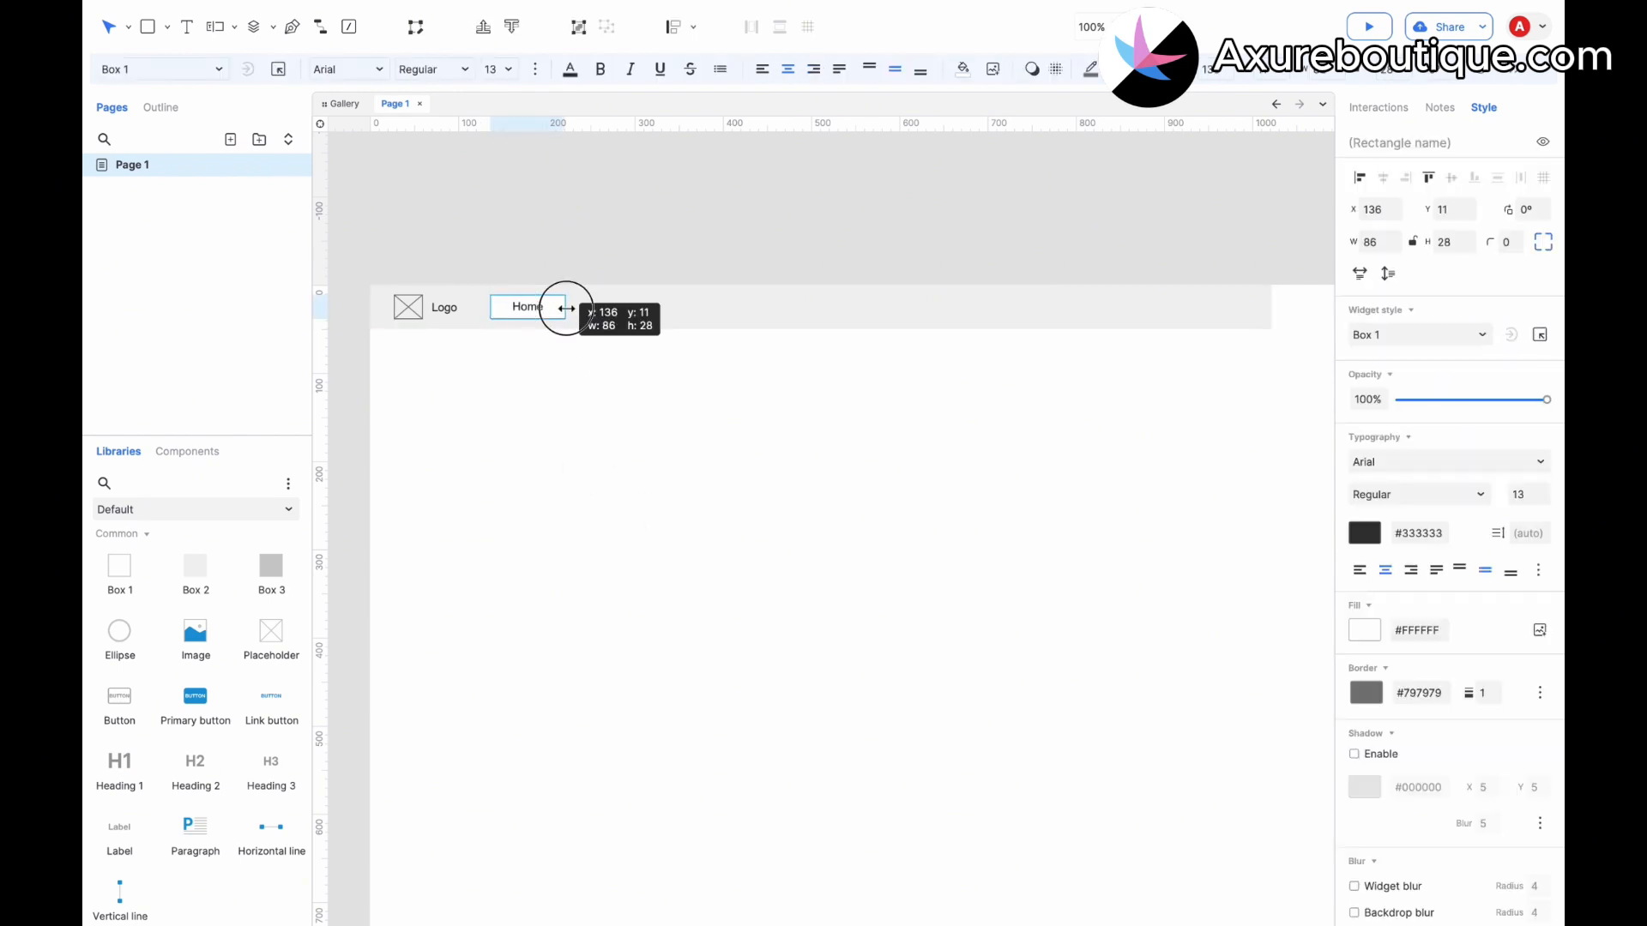
key(ctrl+d)
drag(529, 318, 594, 314)
double_click(595, 314)
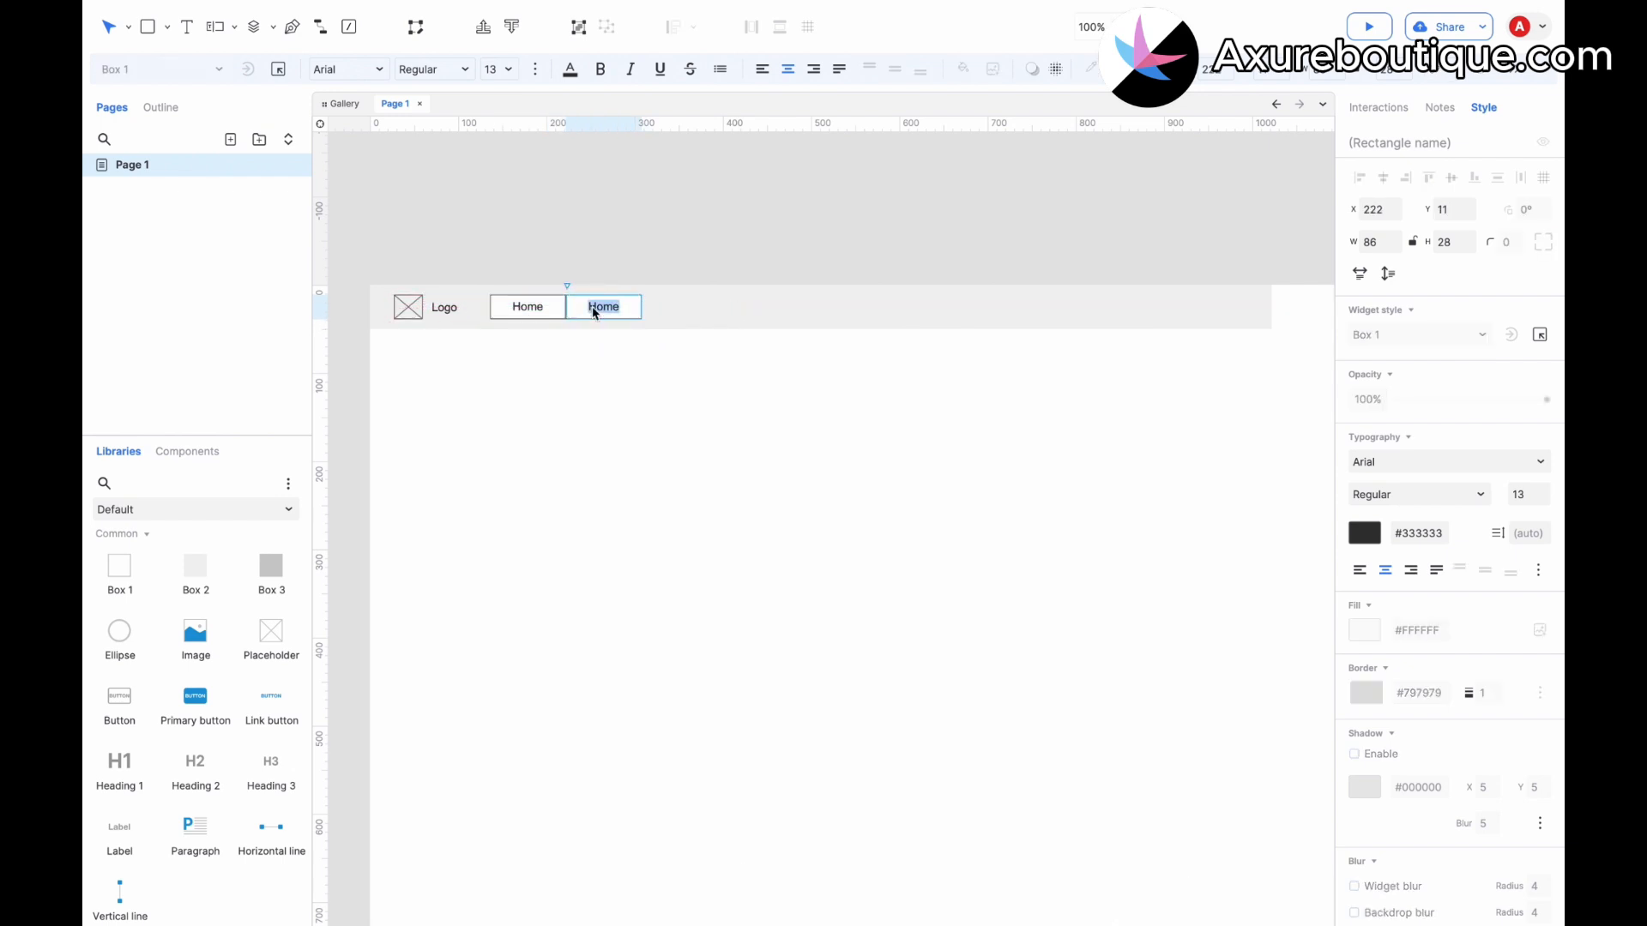
text(Products)
click(662, 386)
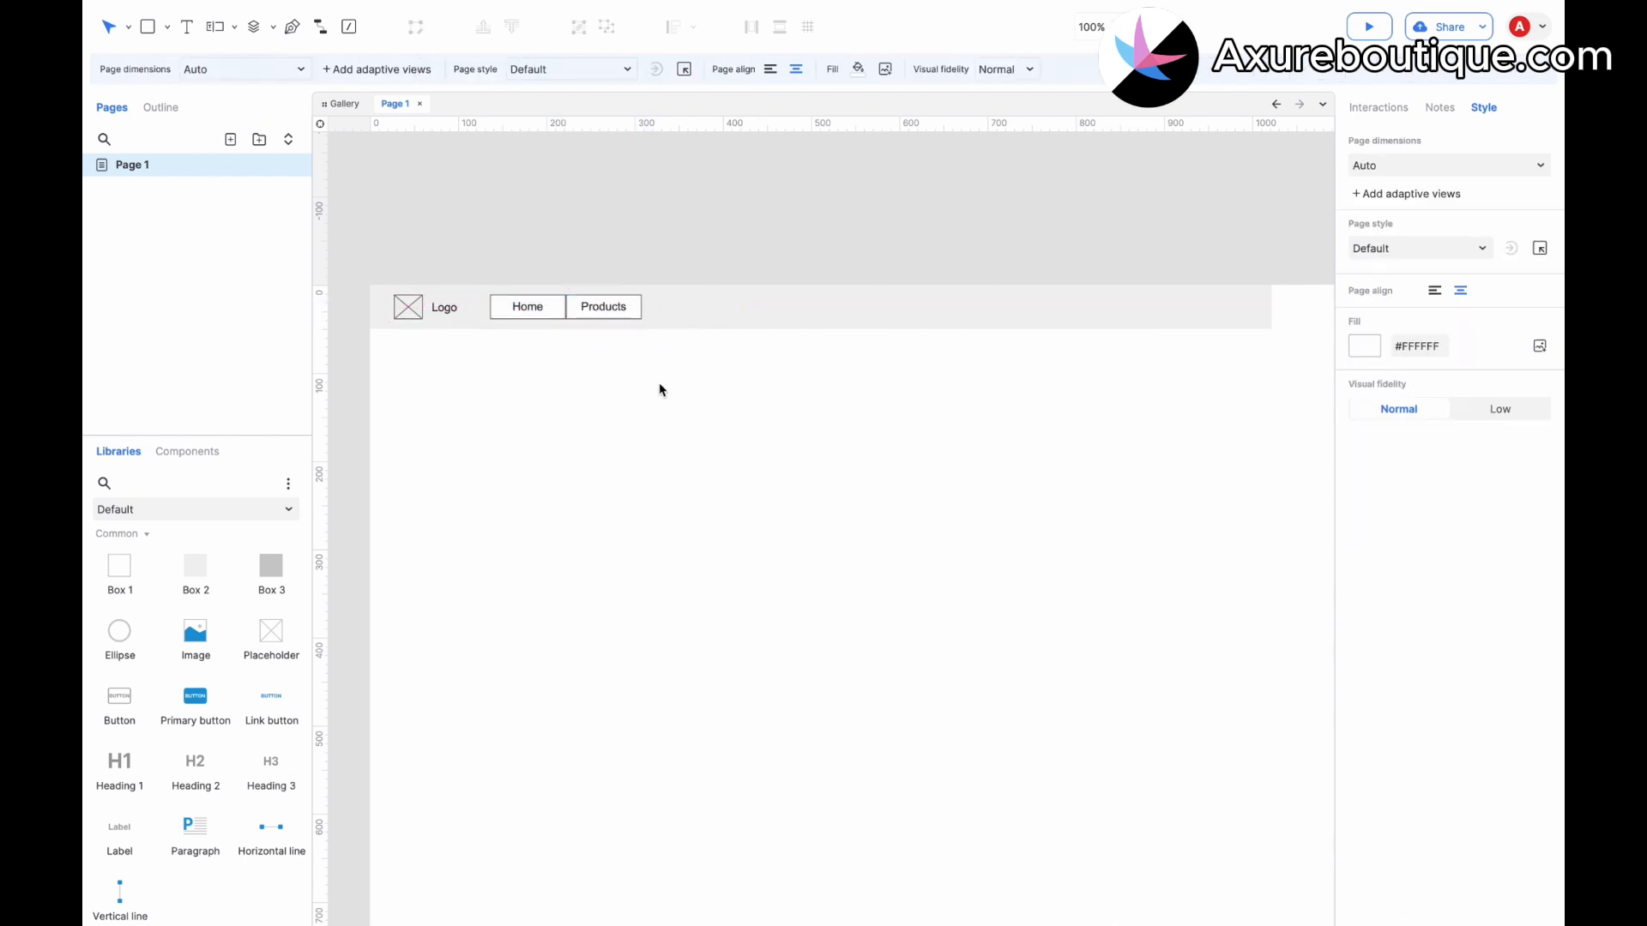
Duplicate the Products button to its right and label the copy "Orders".
click(621, 319)
drag(621, 320, 669, 300)
double_click(674, 315)
text(O)
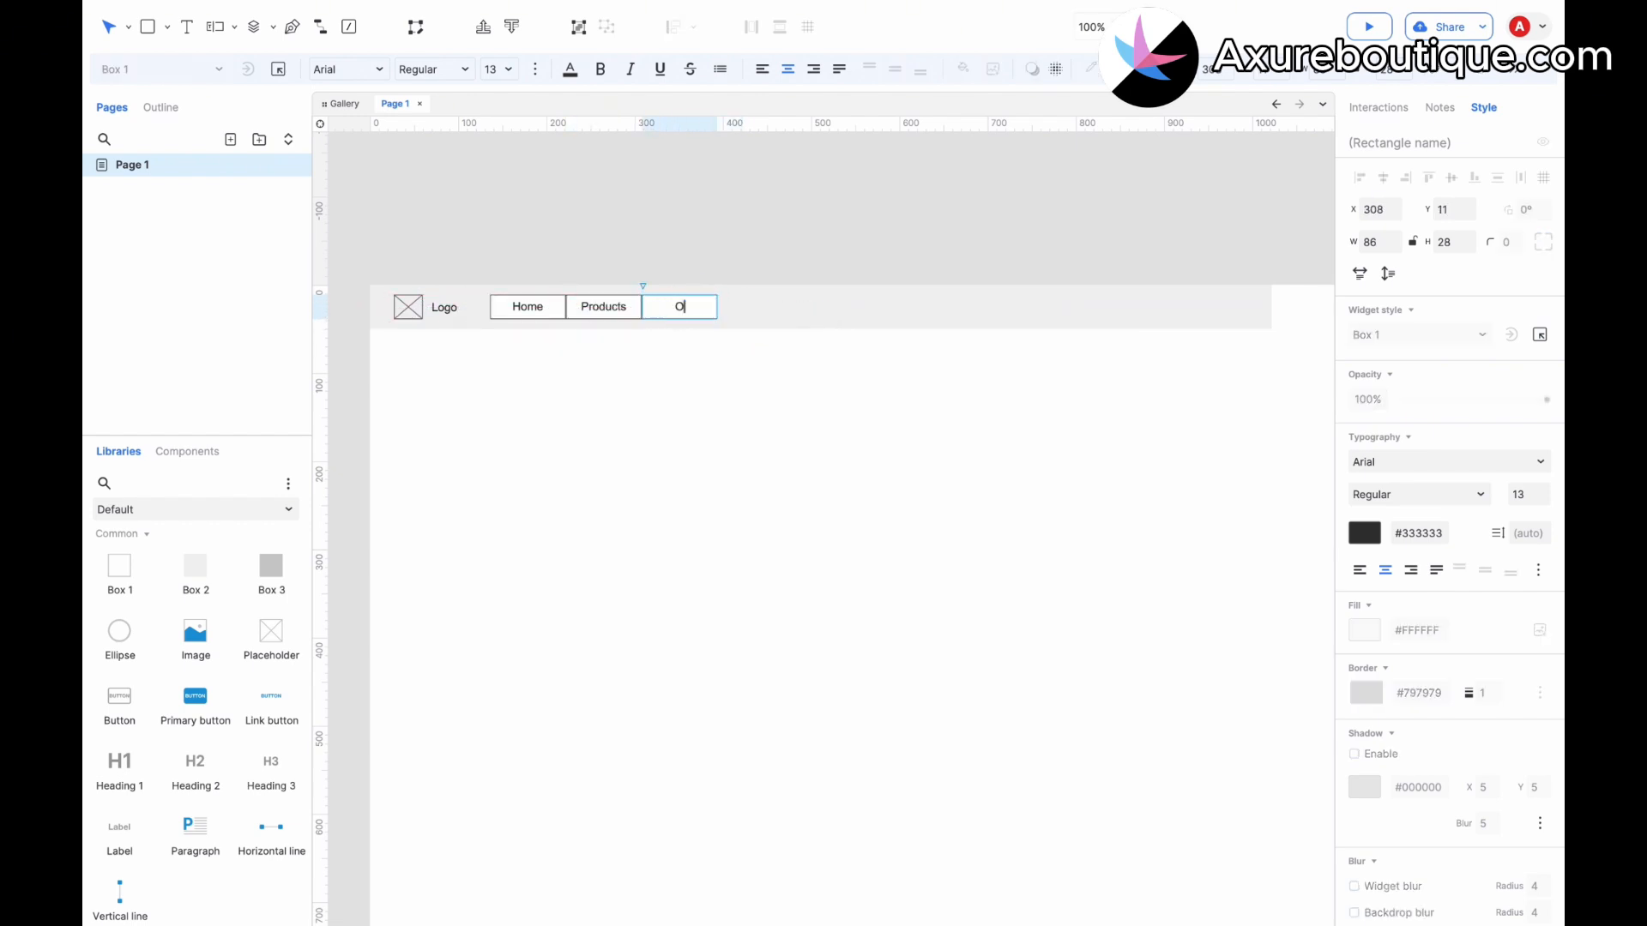
text(rders)
click(703, 350)
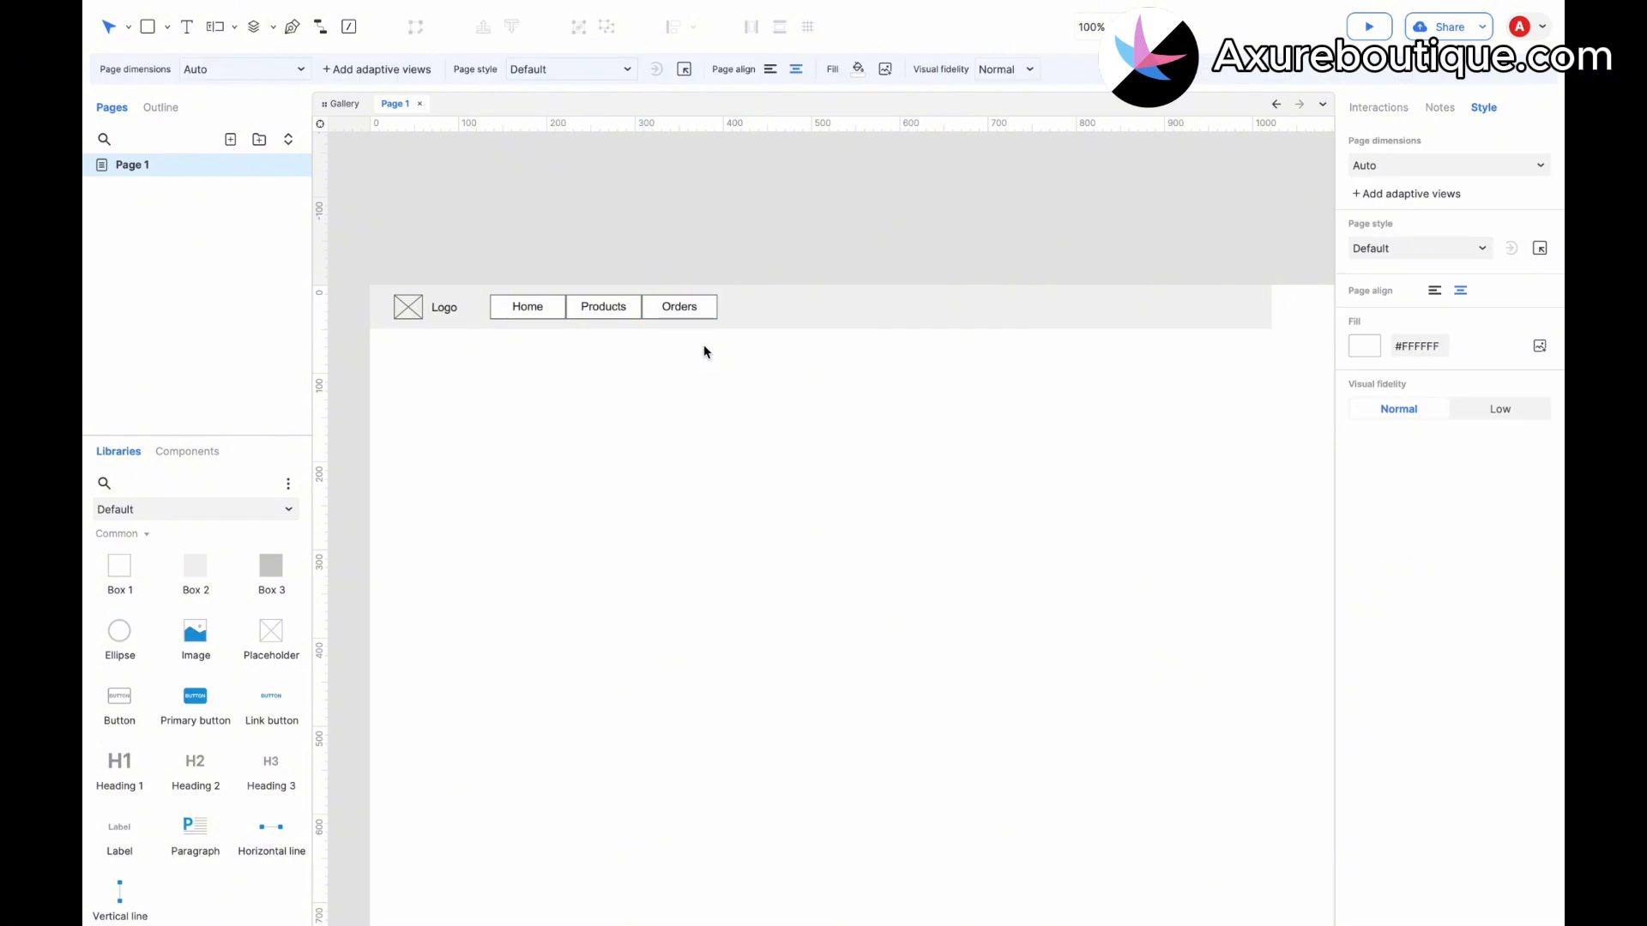
Duplicate the Orders button to its right and label the copy "User center".
click(691, 305)
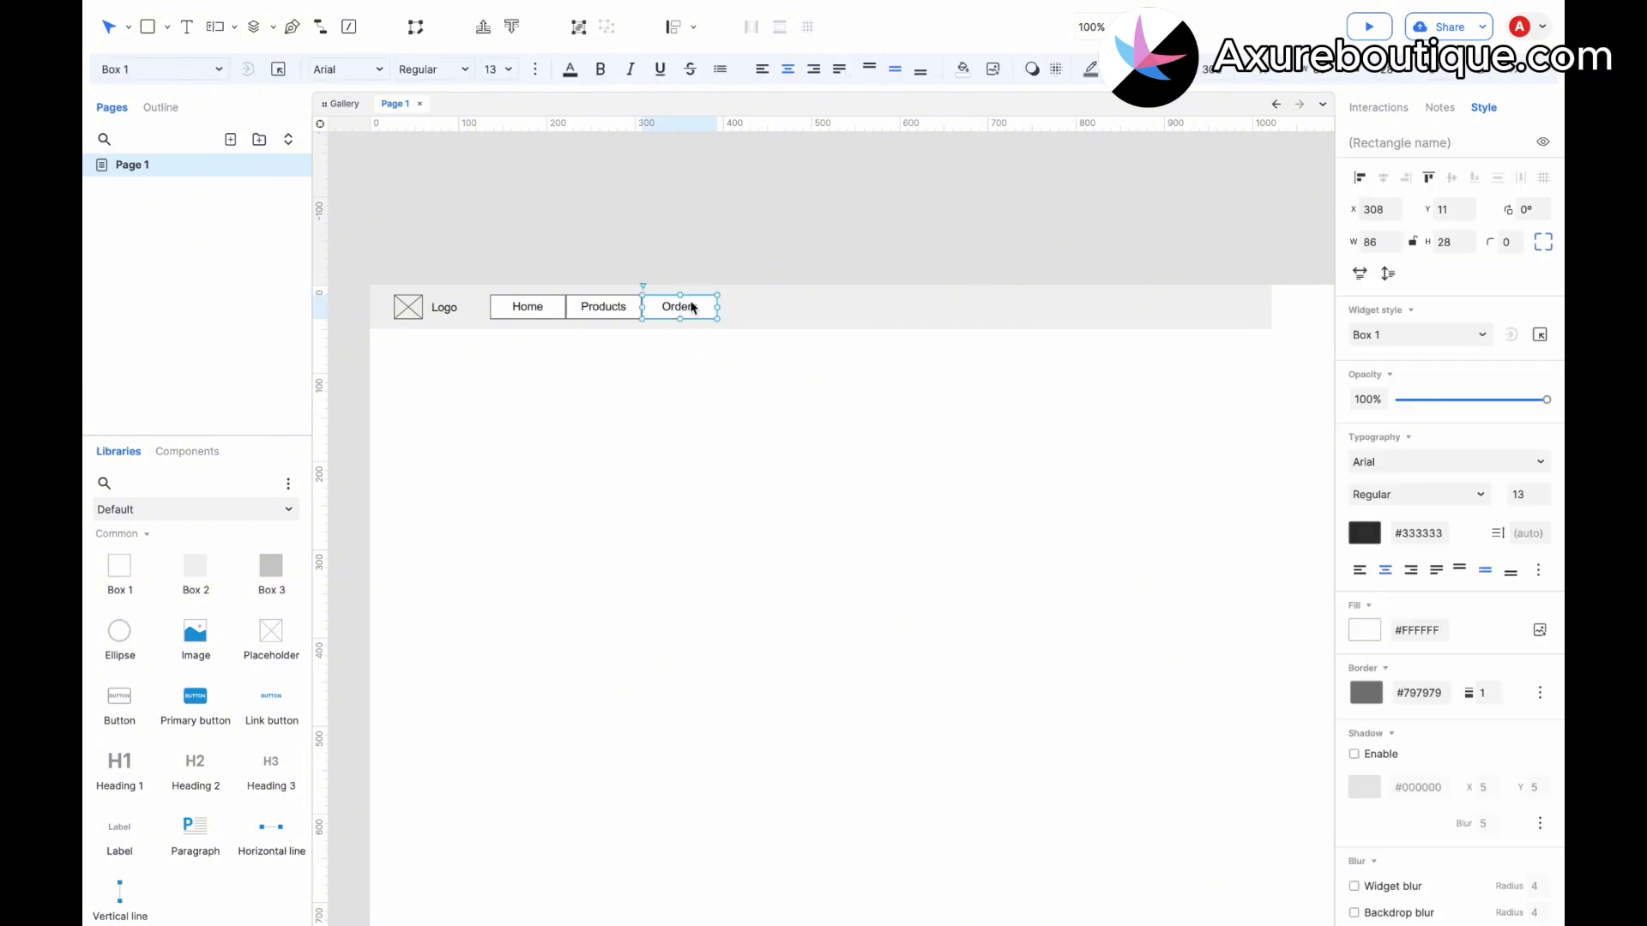
drag(682, 313, 752, 314)
double_click(751, 314)
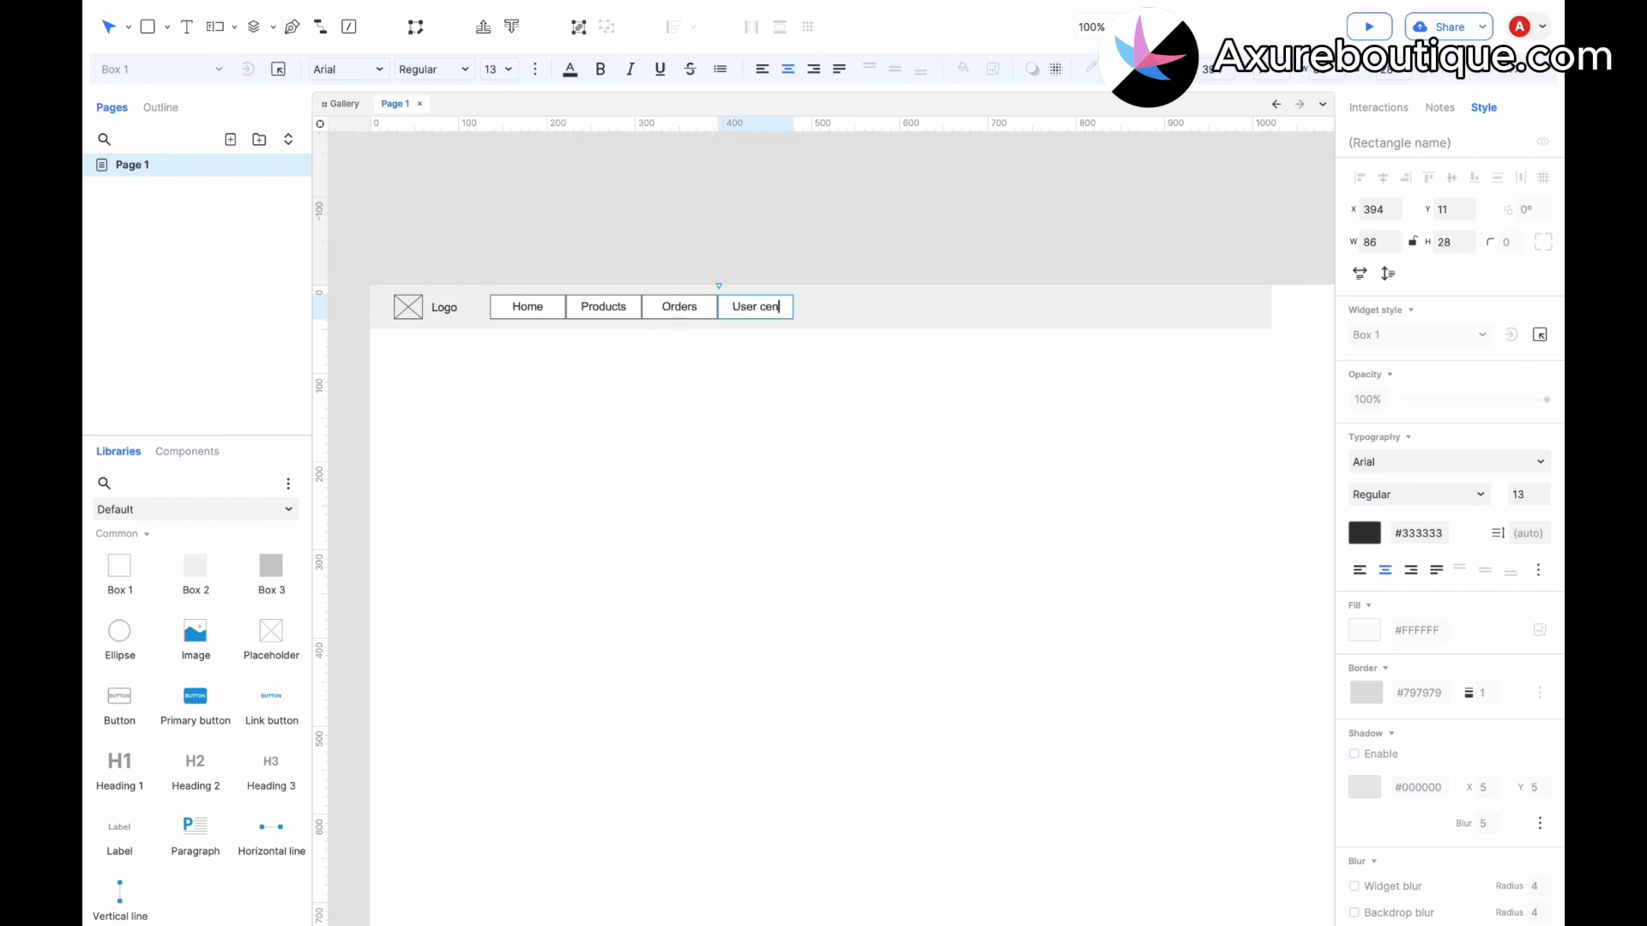
click(790, 357)
Duplicate the User center button to its right and label the copy "Settings".
click(775, 317)
drag(775, 317, 832, 307)
double_click(832, 307)
text(S)
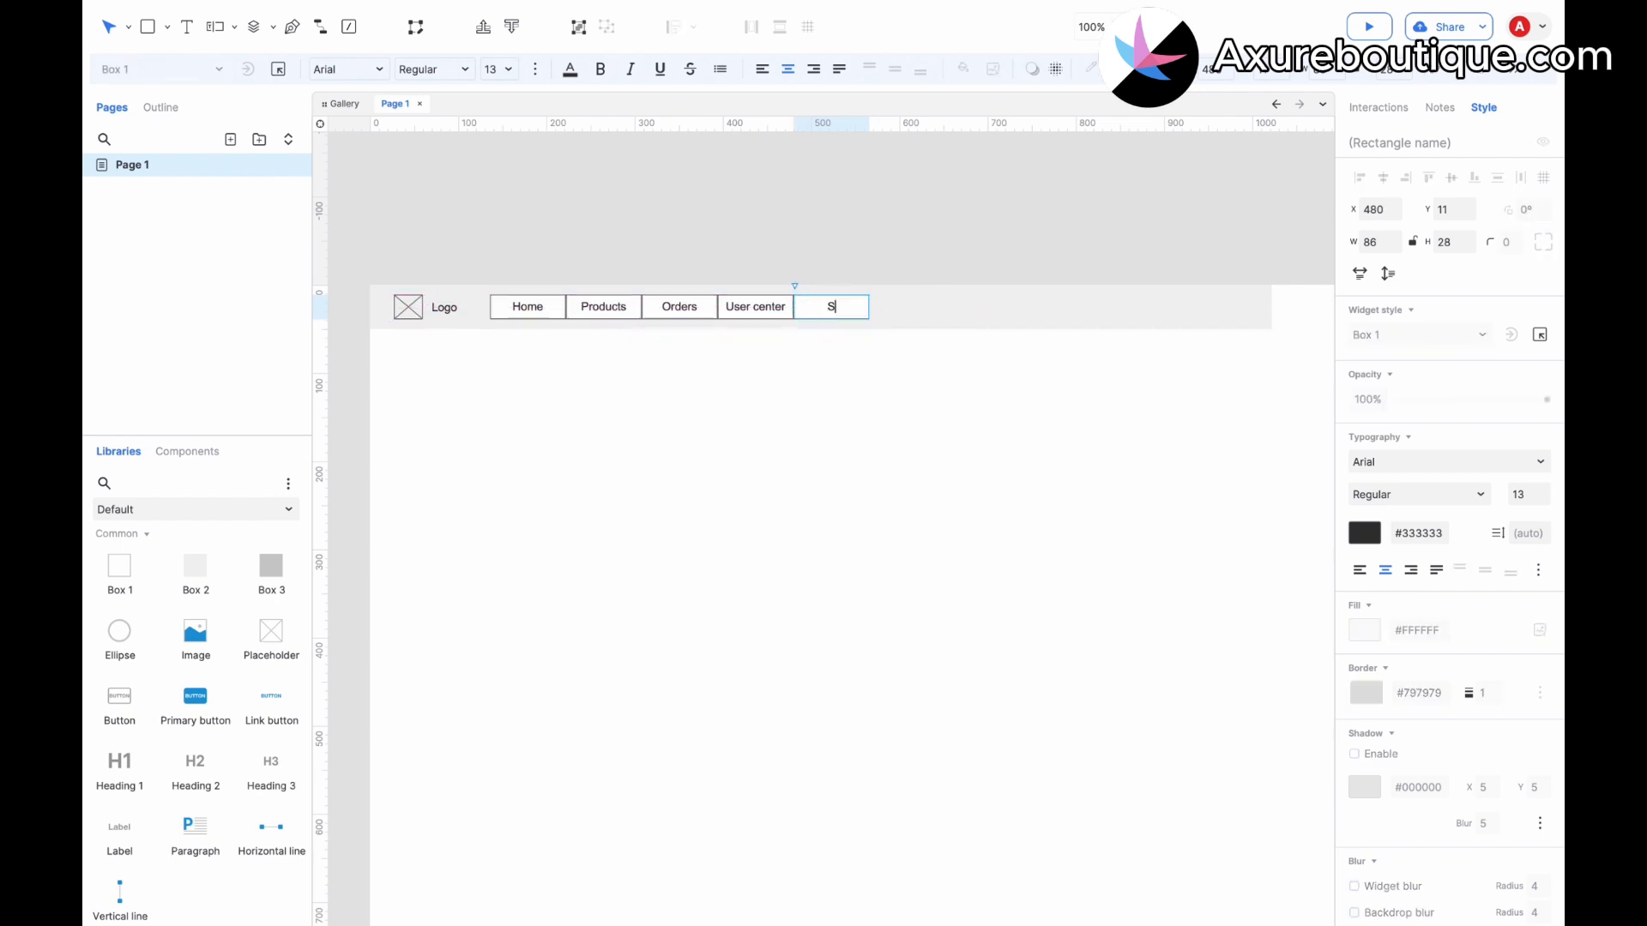
text(ettings)
click(823, 471)
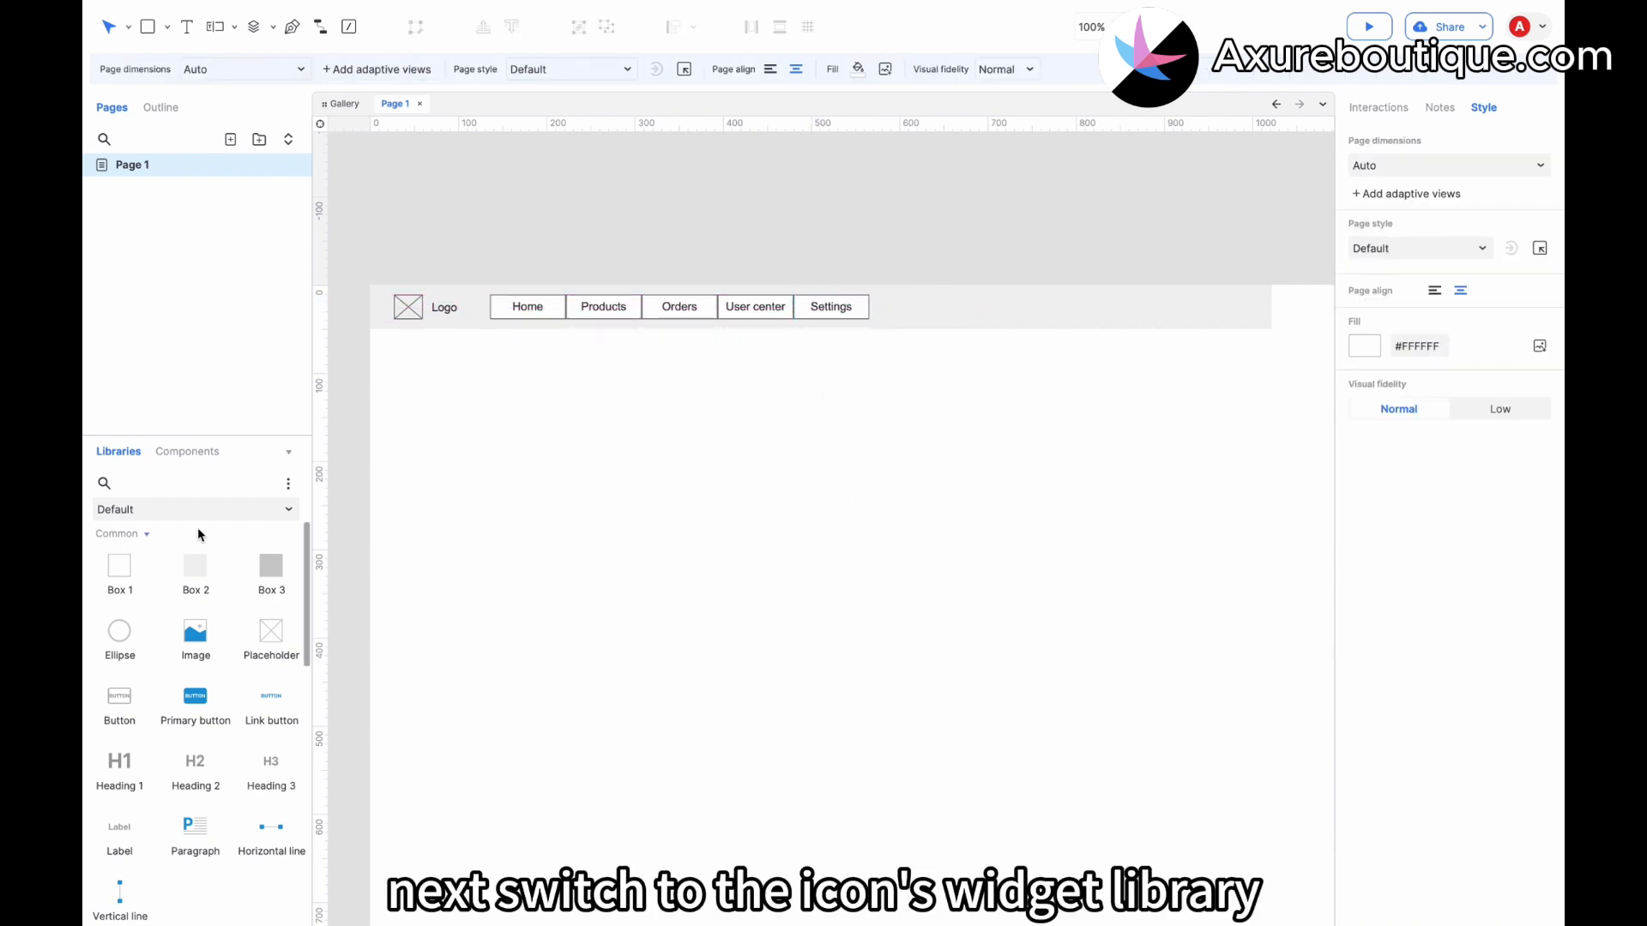
Search the Icons library for cart and place the Shopping Cart icon right of the Settings button.
click(198, 512)
click(174, 600)
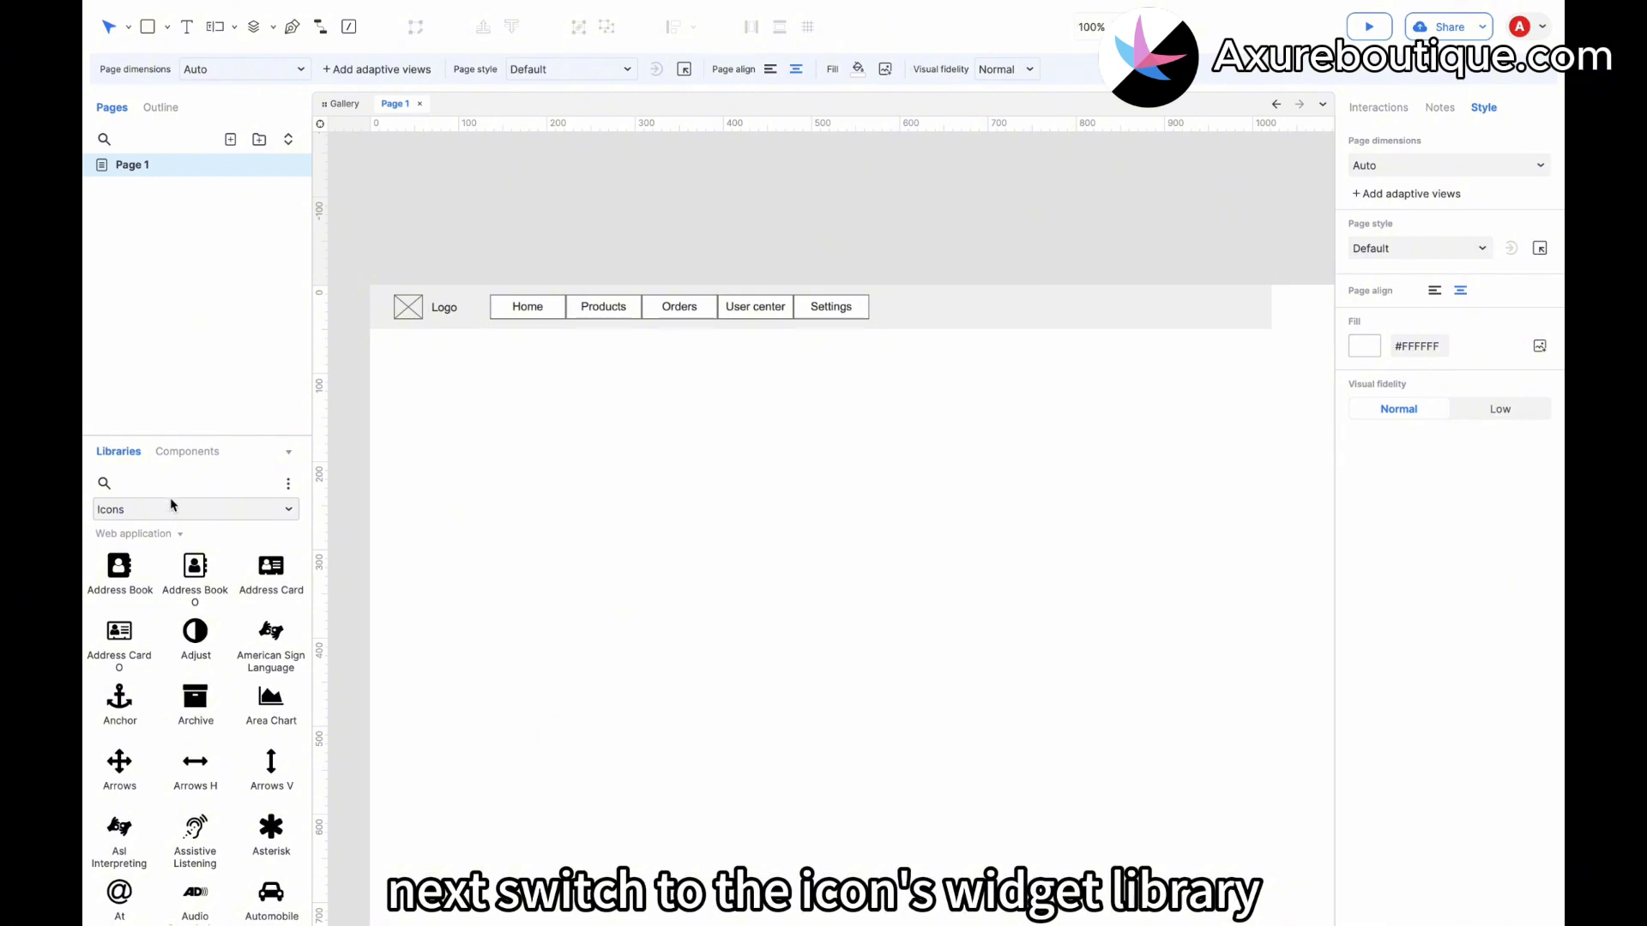
click(171, 483)
text(cart)
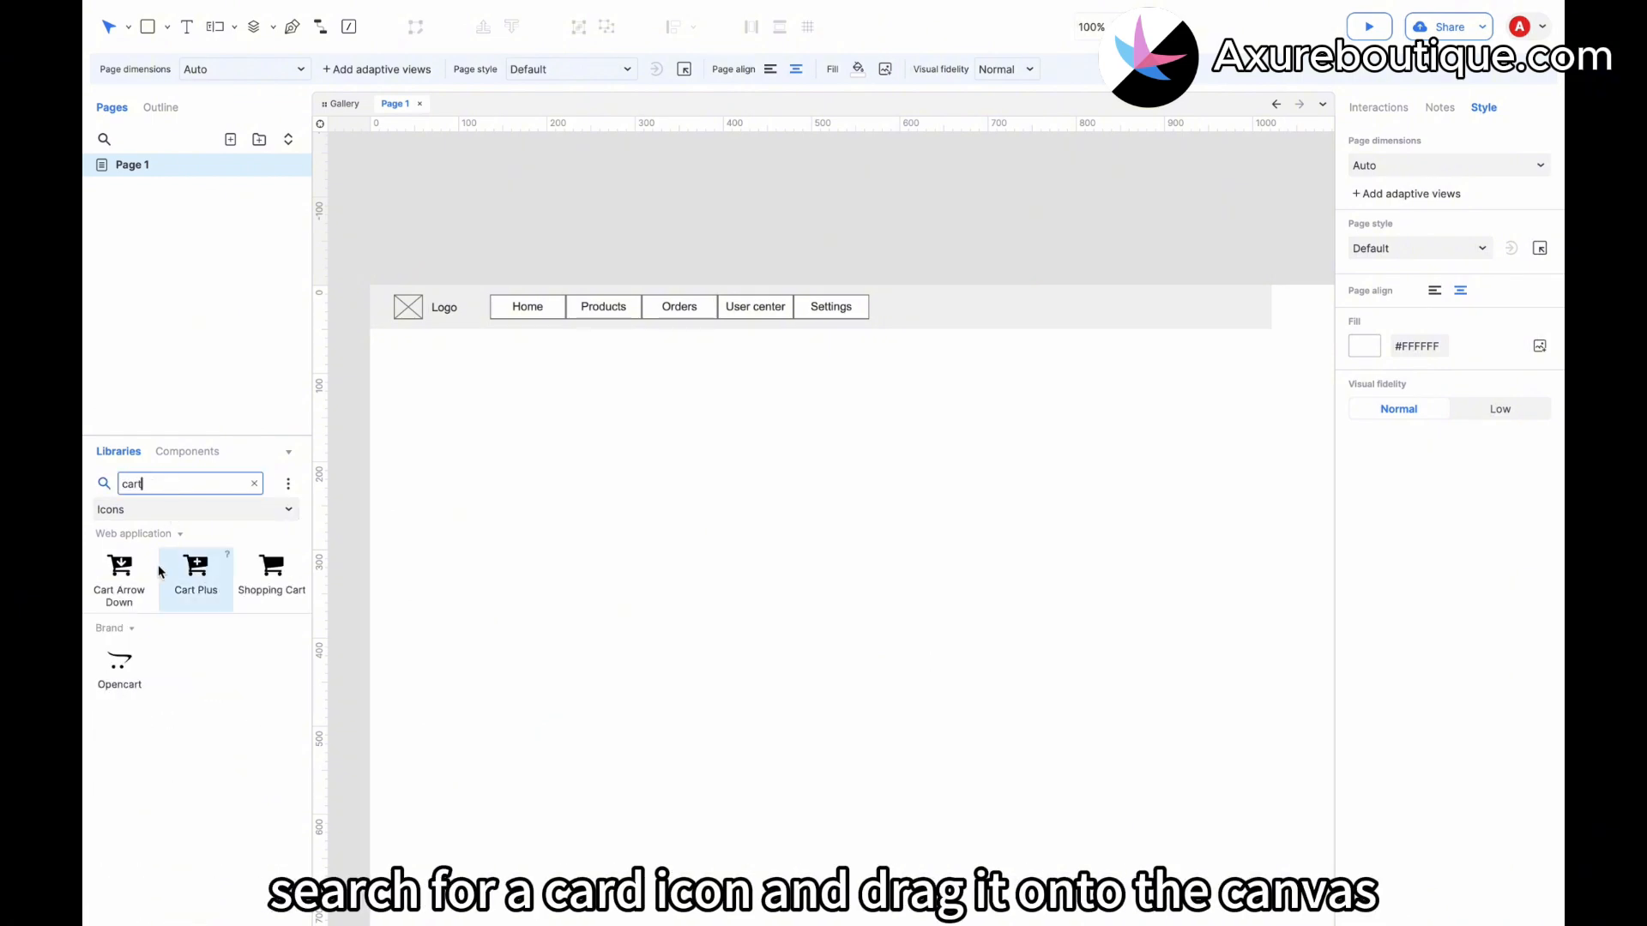
drag(271, 567, 890, 309)
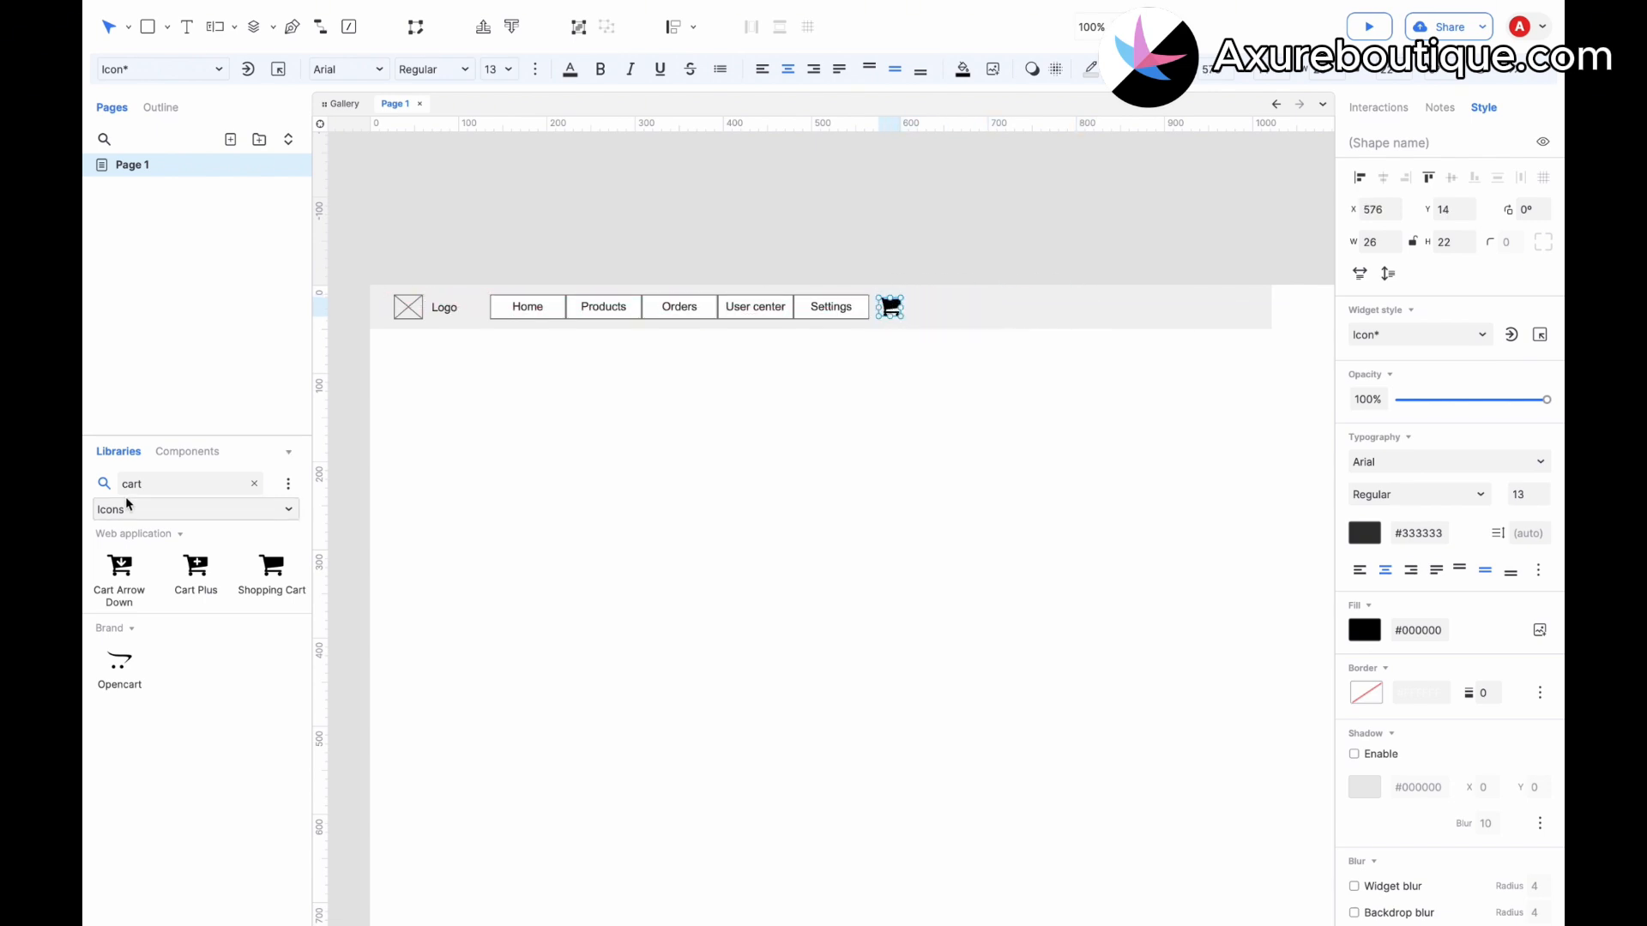
Switch back to the Default widget library and clear the cart search.
click(127, 506)
click(127, 561)
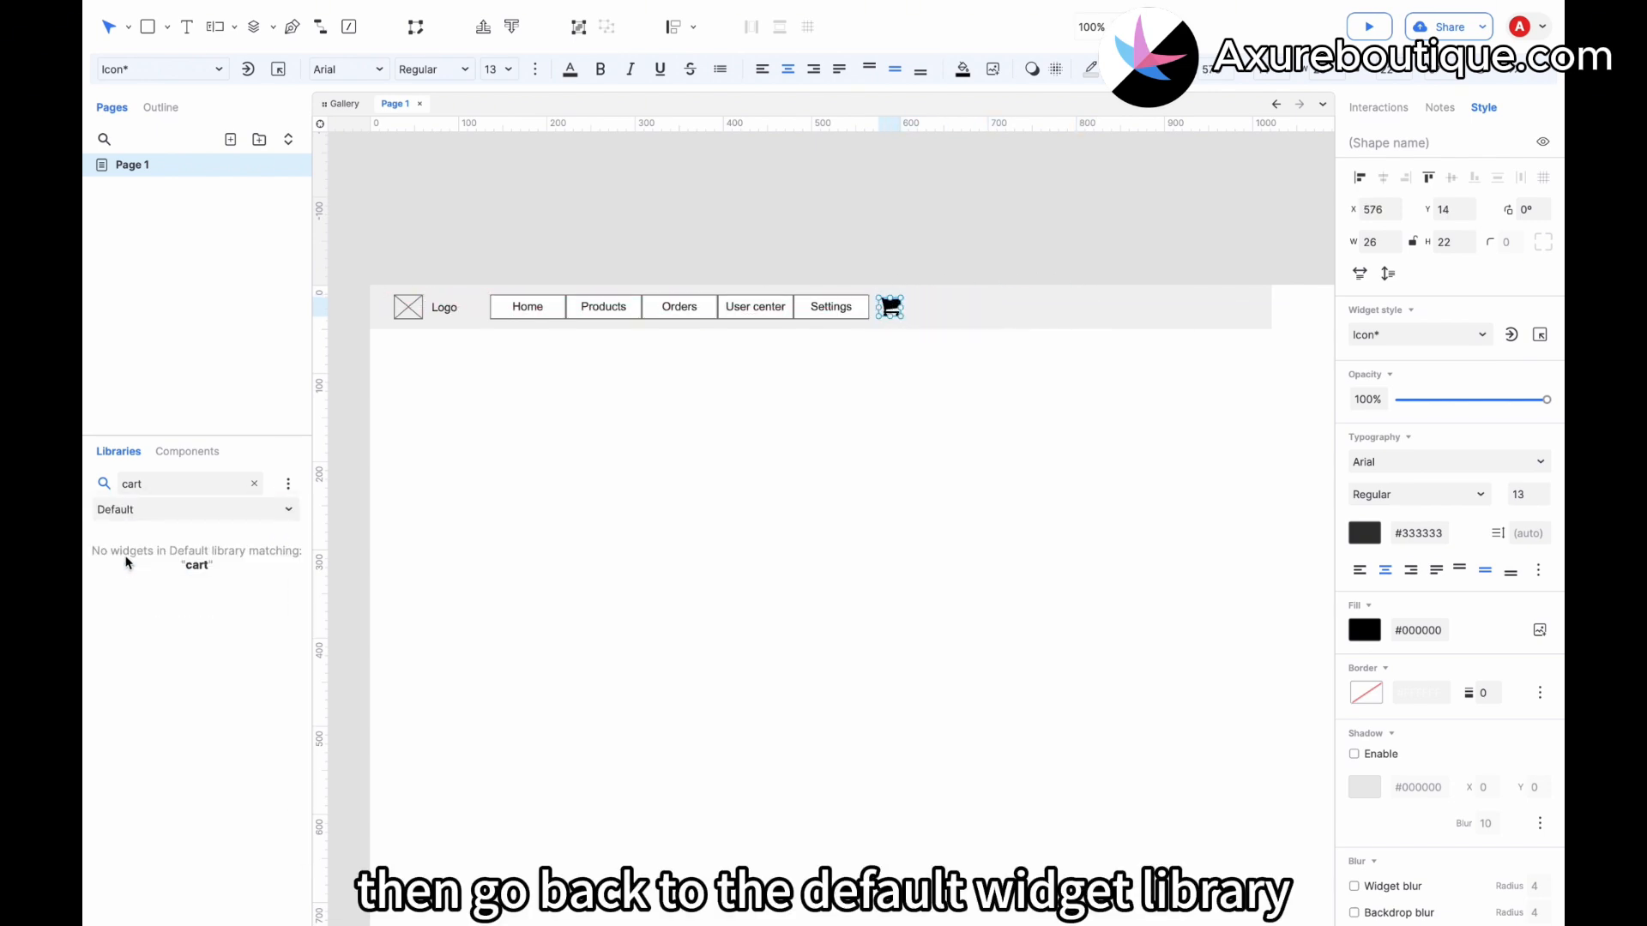
click(141, 514)
click(155, 486)
click(156, 486)
key(super+a)
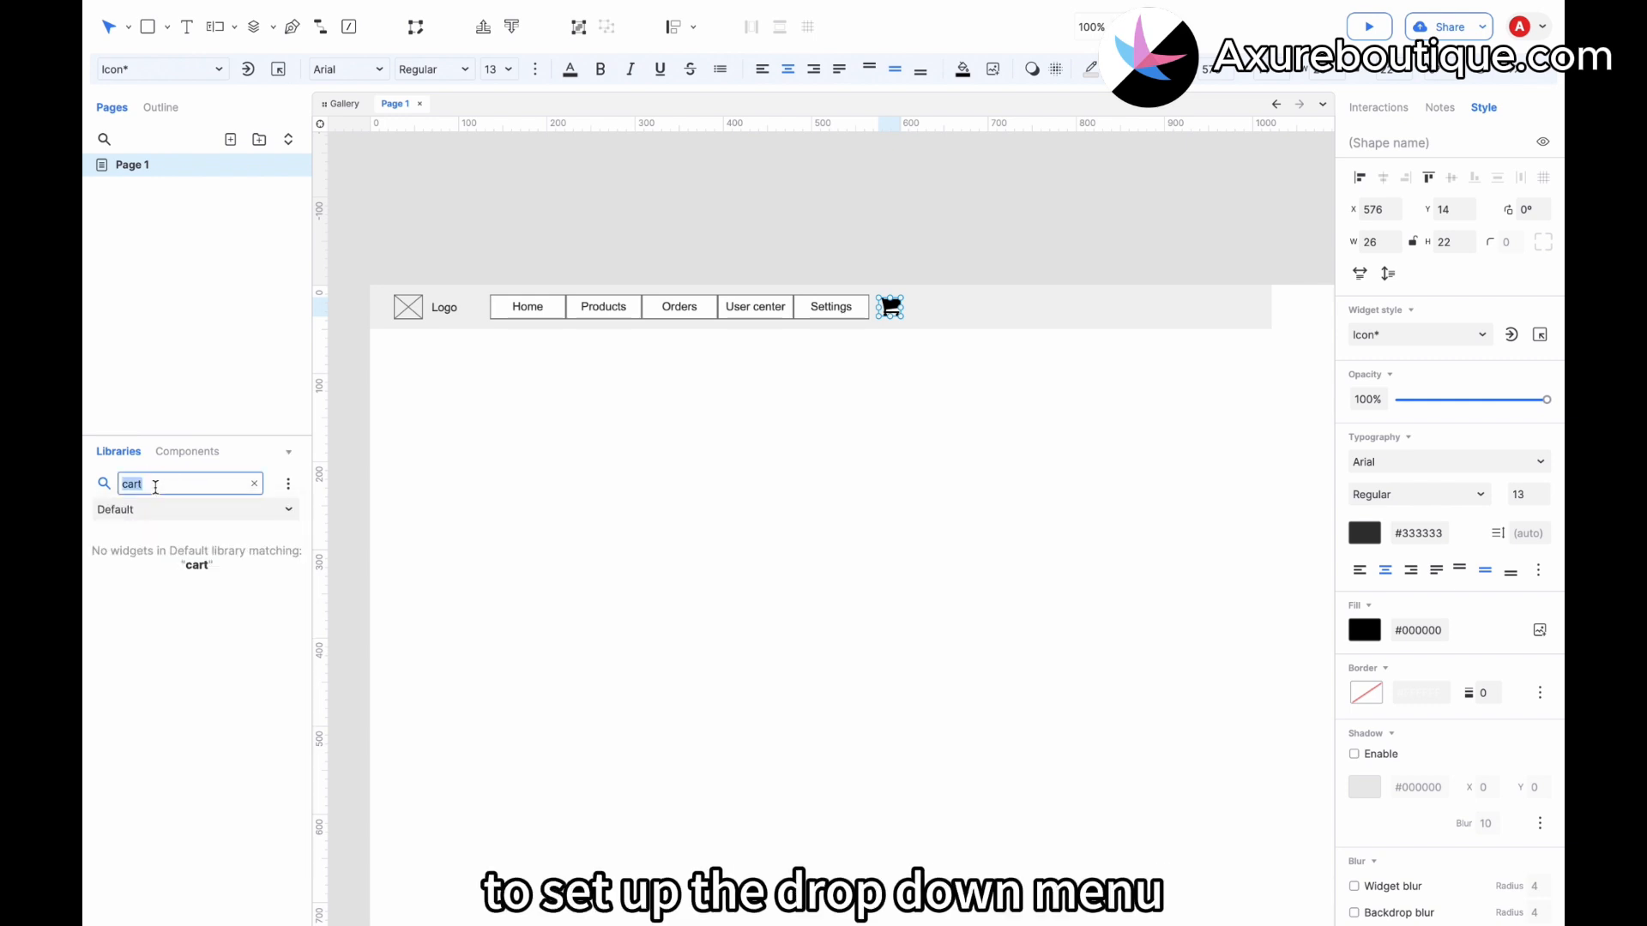
key(BackSpace)
Add a Box 1 about 172 × 36 directly below User center and label it "Account".
click(127, 582)
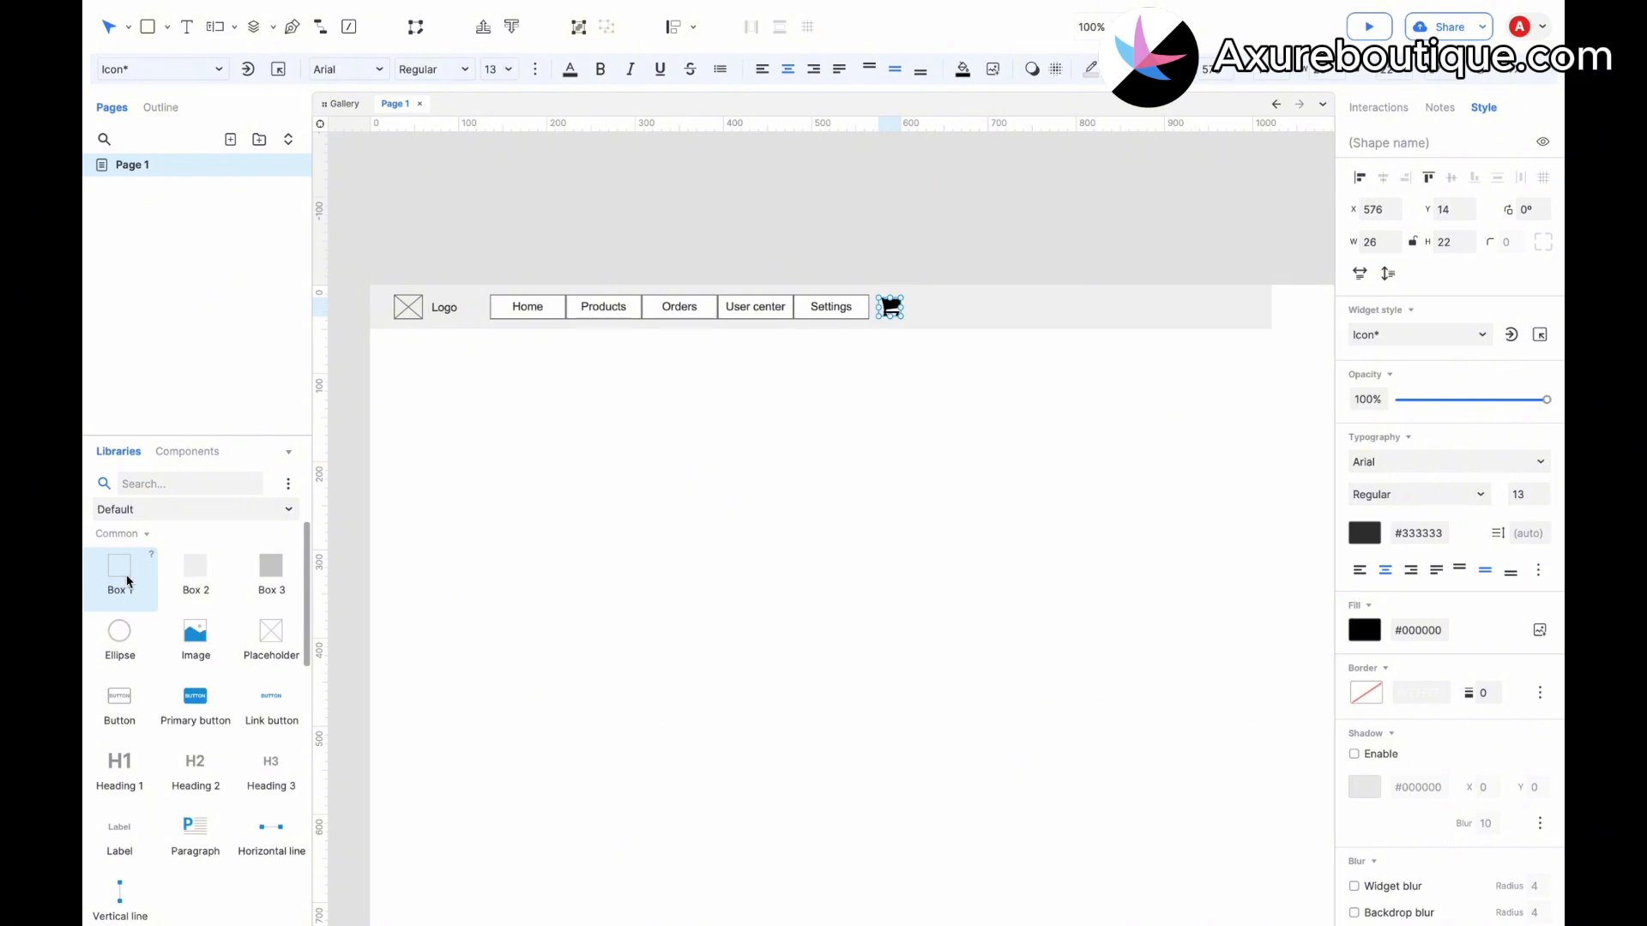
drag(127, 581, 720, 318)
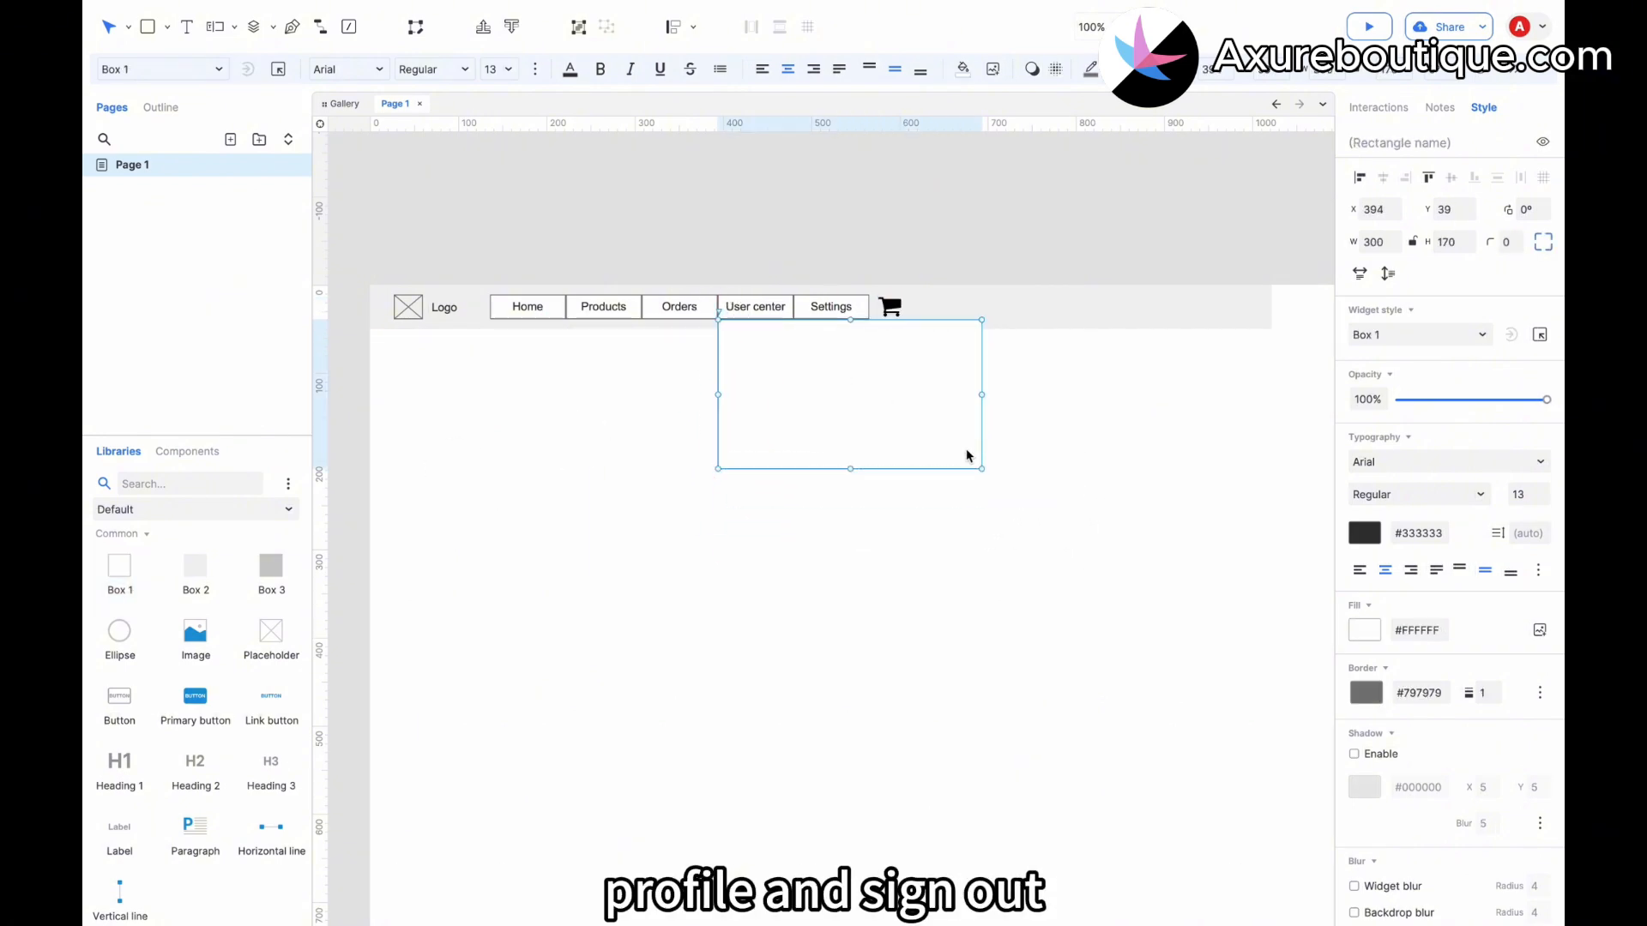
drag(981, 468, 868, 351)
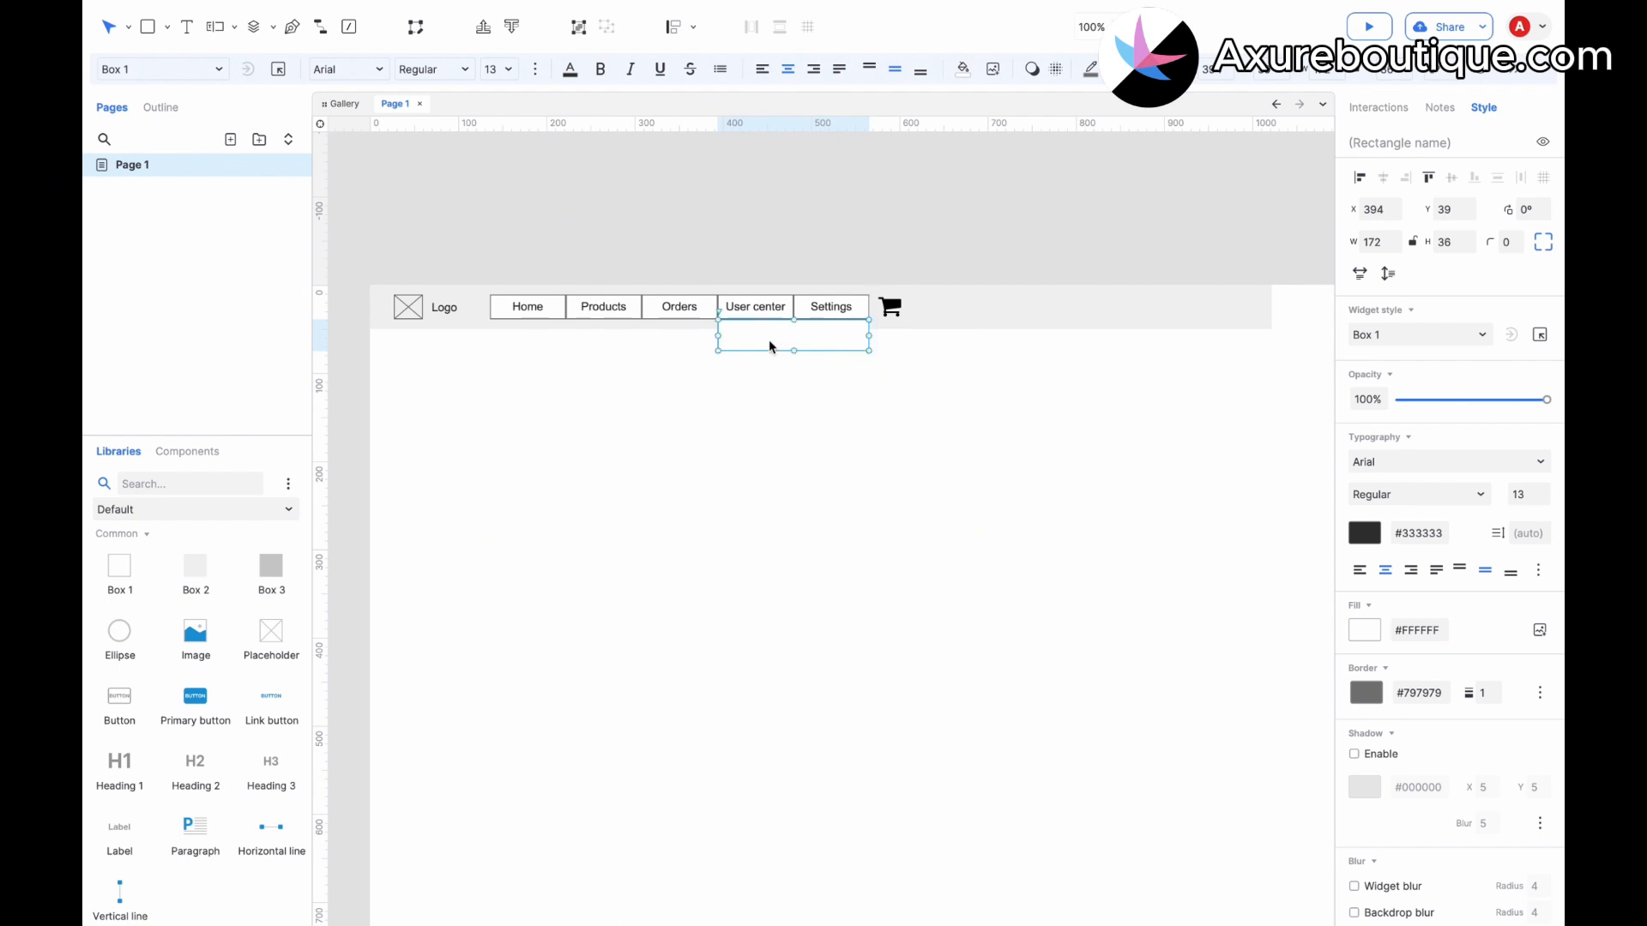
double_click(769, 342)
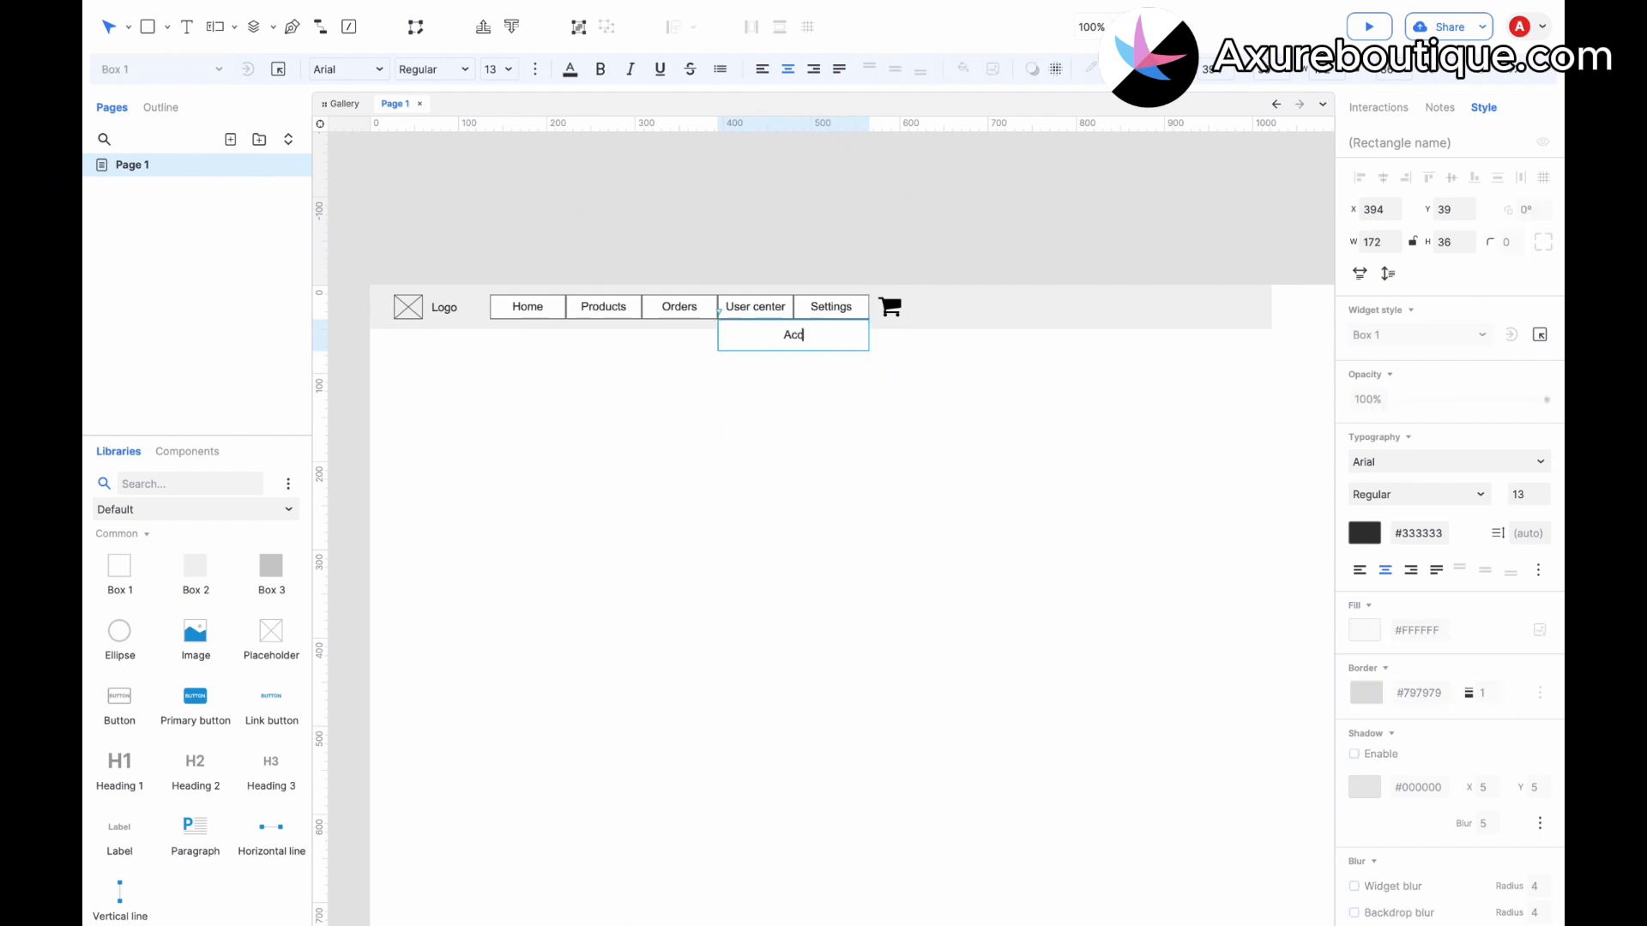
click(786, 379)
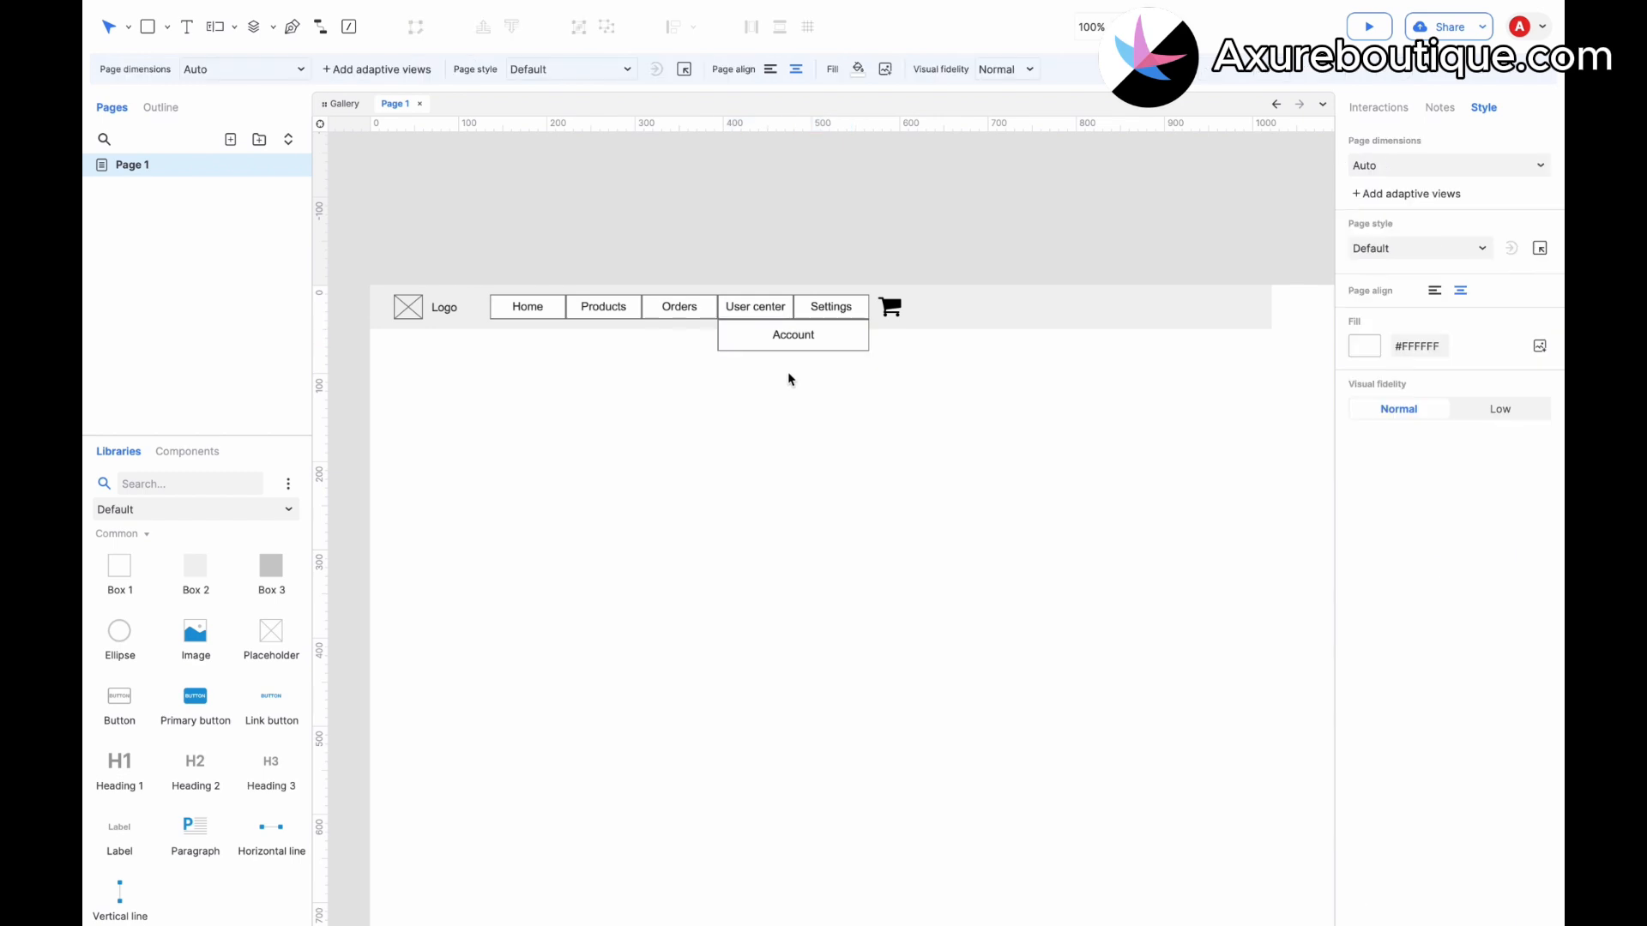
Duplicate the Account box directly below it and label the copy "User info".
click(772, 338)
drag(771, 338, 760, 354)
double_click(780, 369)
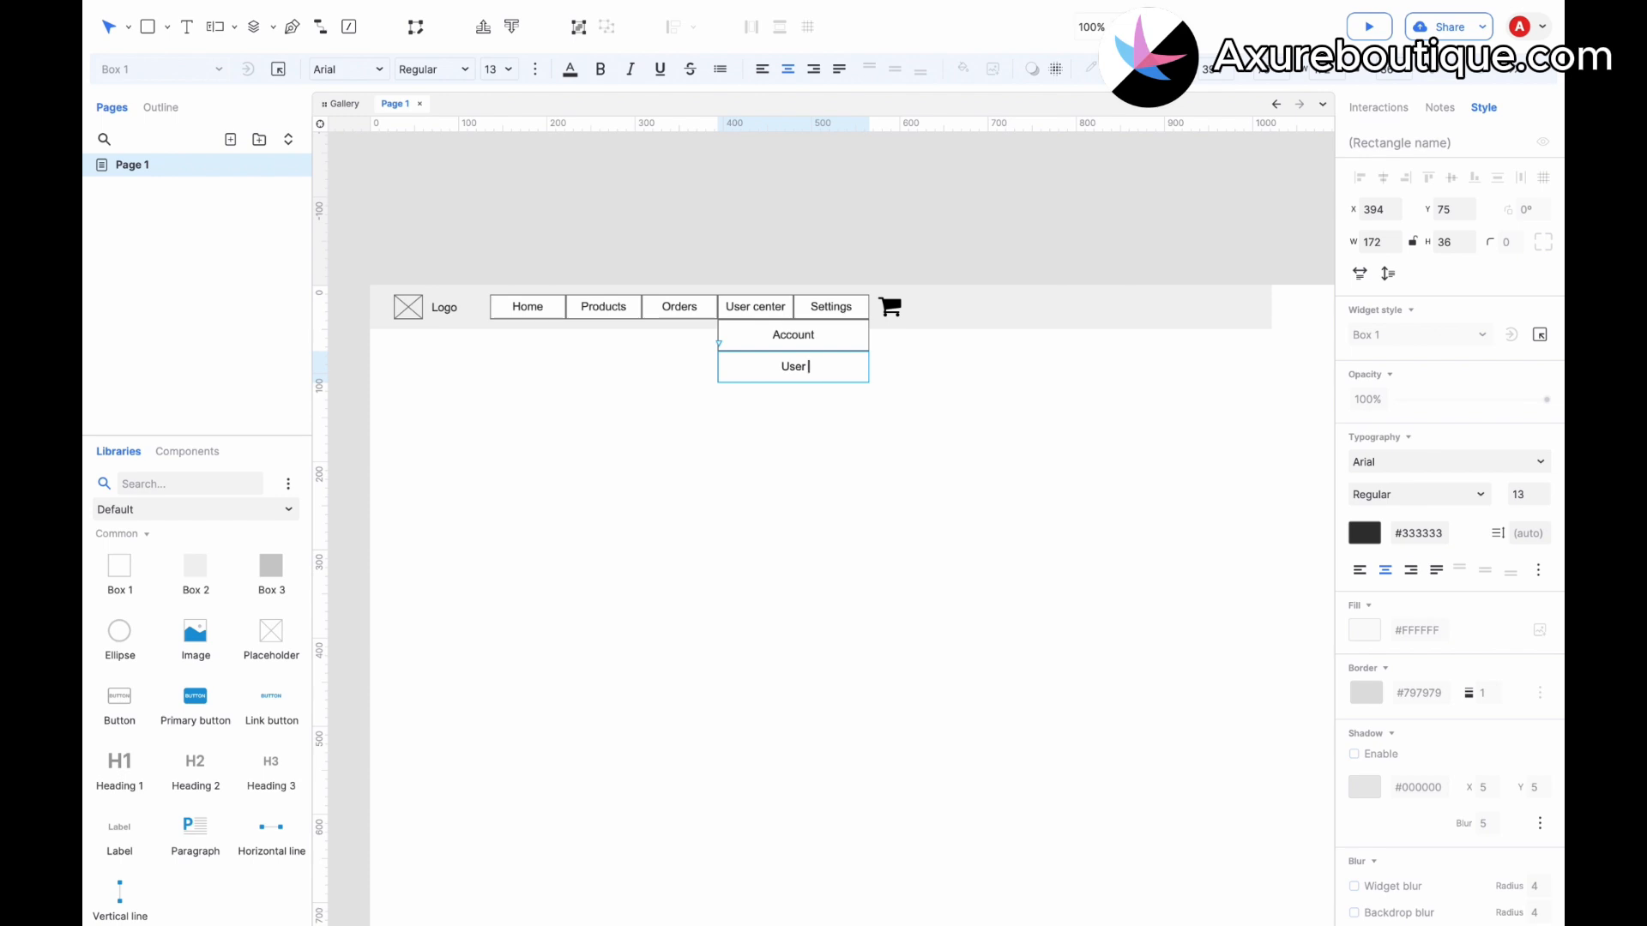
click(827, 486)
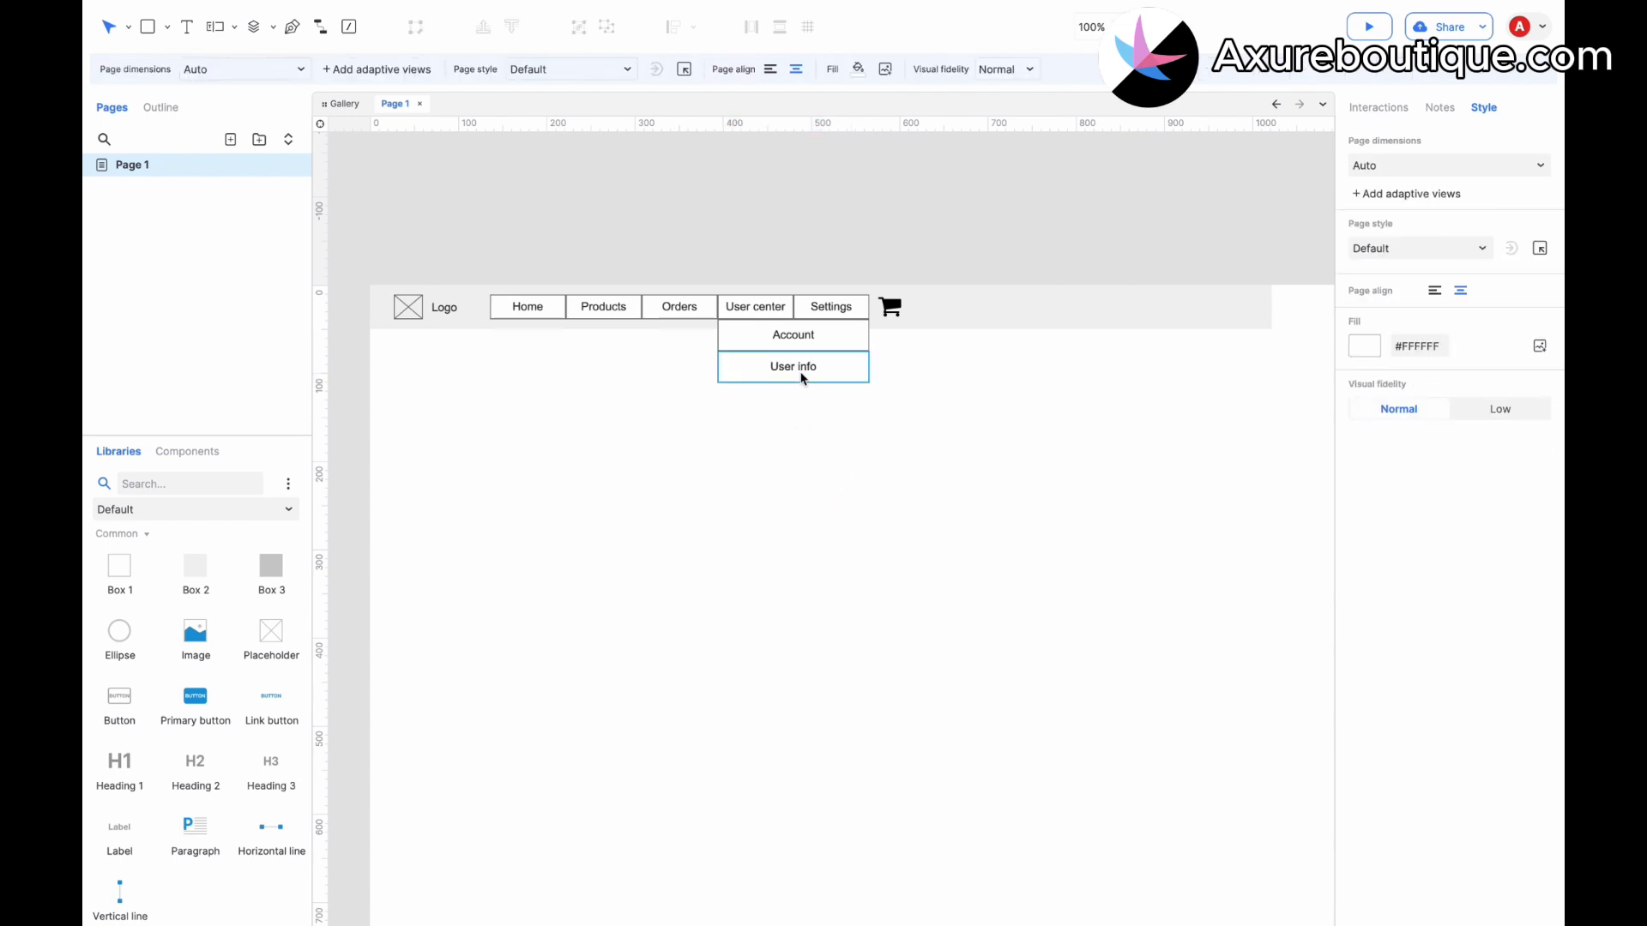
Duplicate the User info box directly below it and label the copy "Profile".
drag(797, 367, 767, 392)
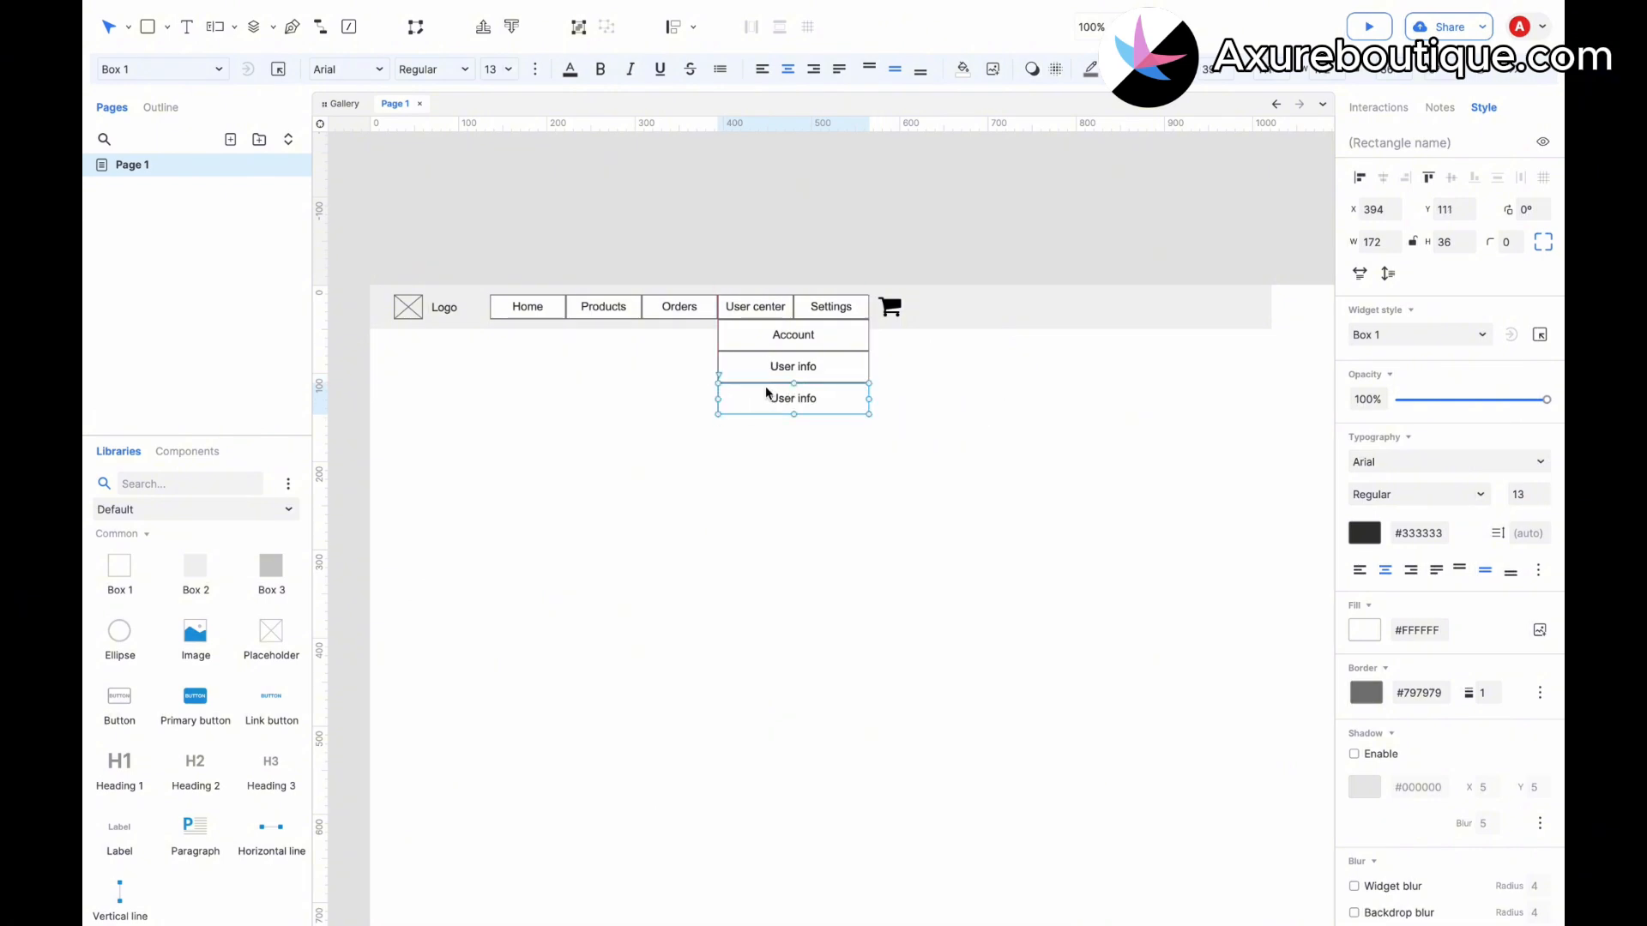
double_click(782, 400)
text(Profile)
click(804, 512)
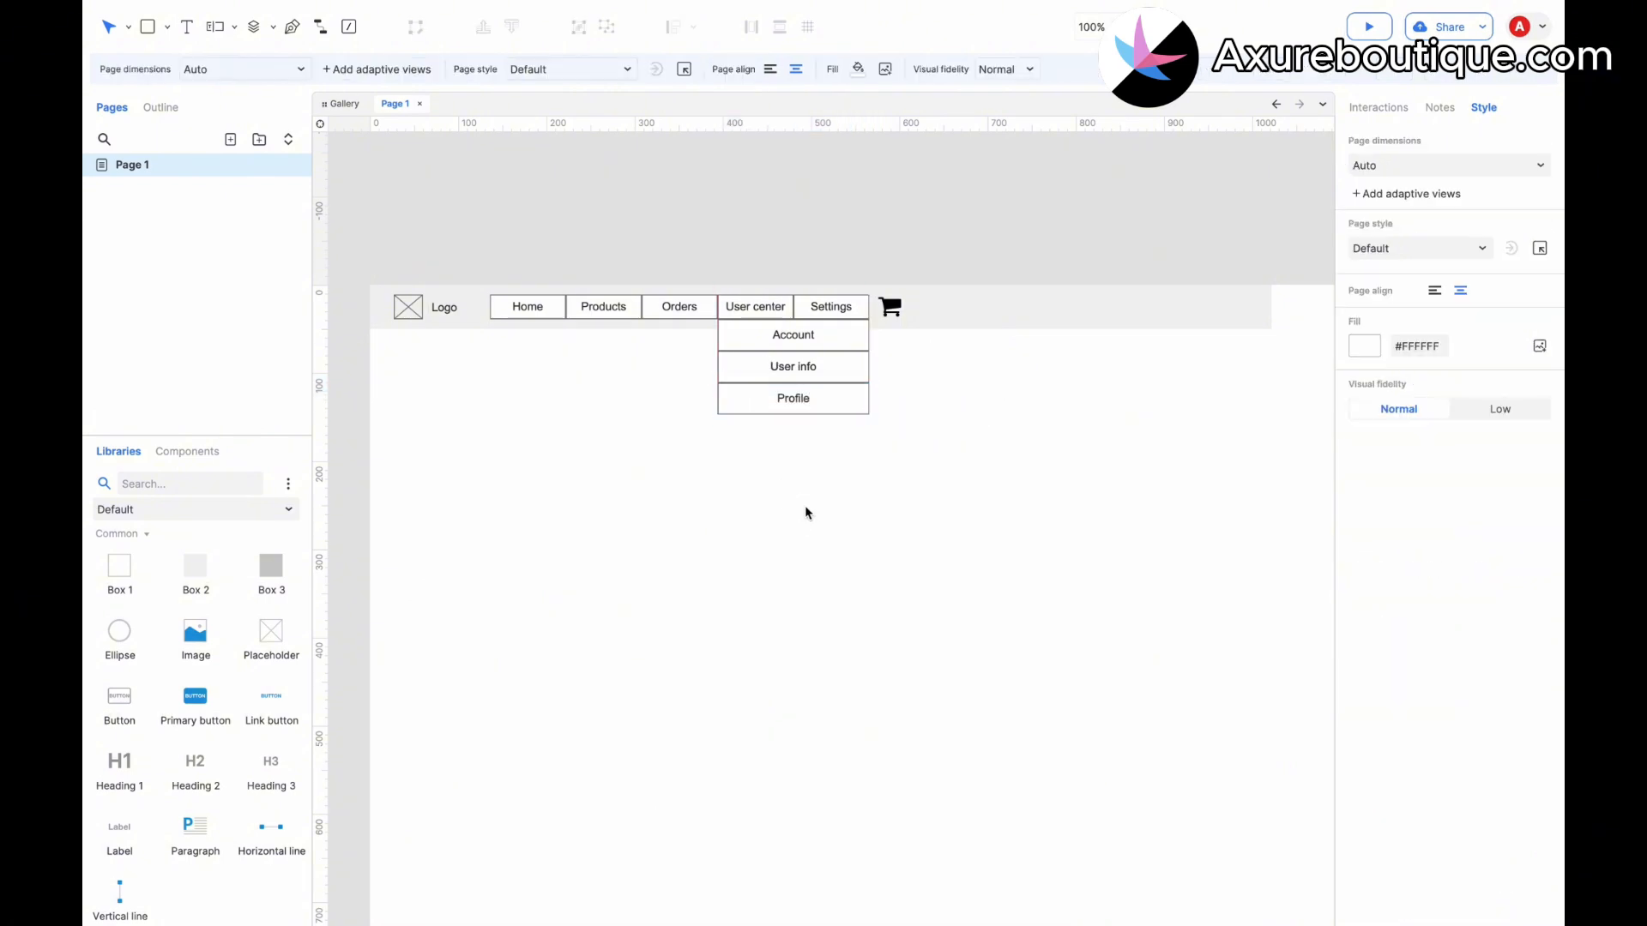
Duplicate the Profile box directly below it and label the copy "Sign out".
drag(781, 400, 760, 425)
double_click(770, 433)
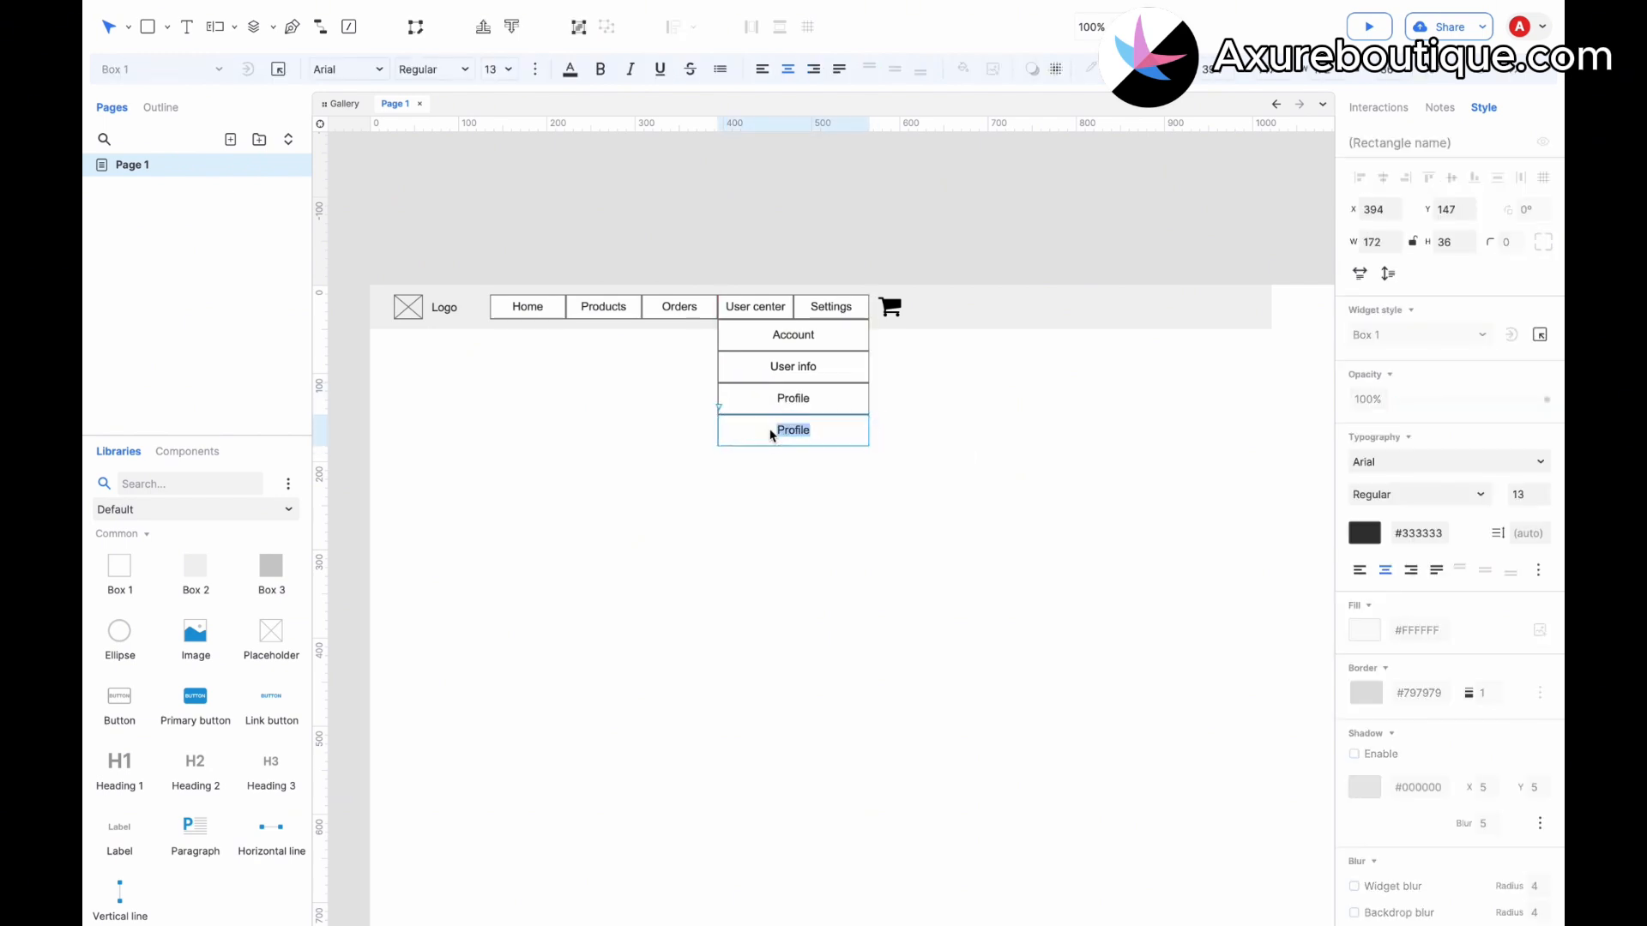
text(Sign out)
click(871, 540)
Select the four dropdown boxes and convert them into a dynamic panel.
drag(902, 491, 772, 346)
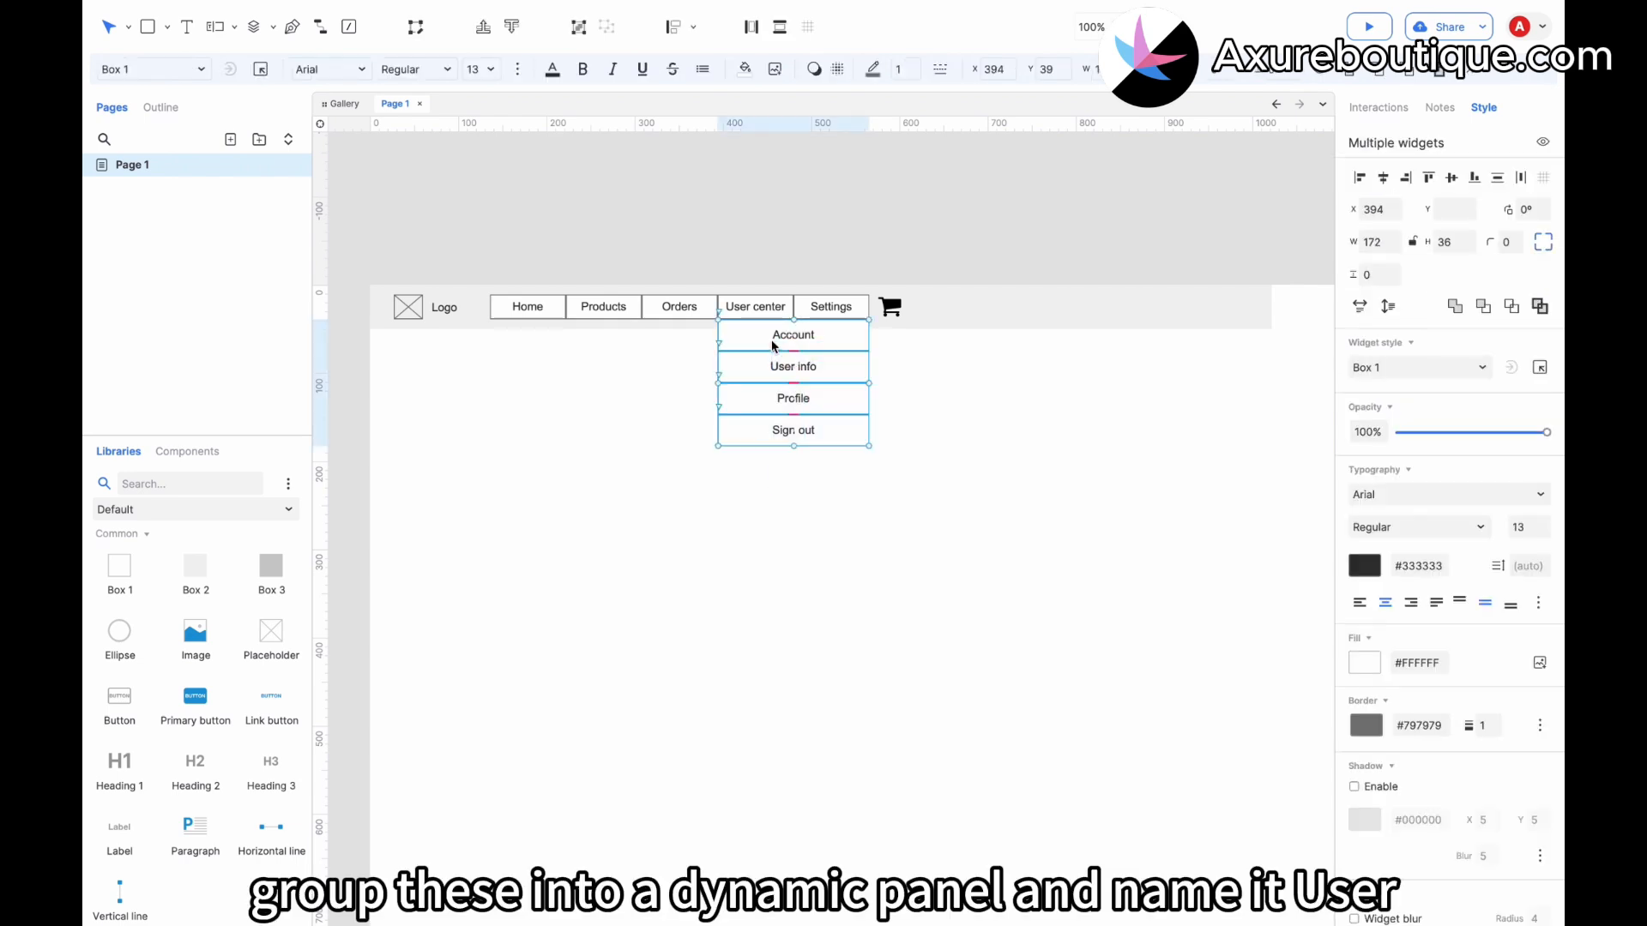
right_click(774, 347)
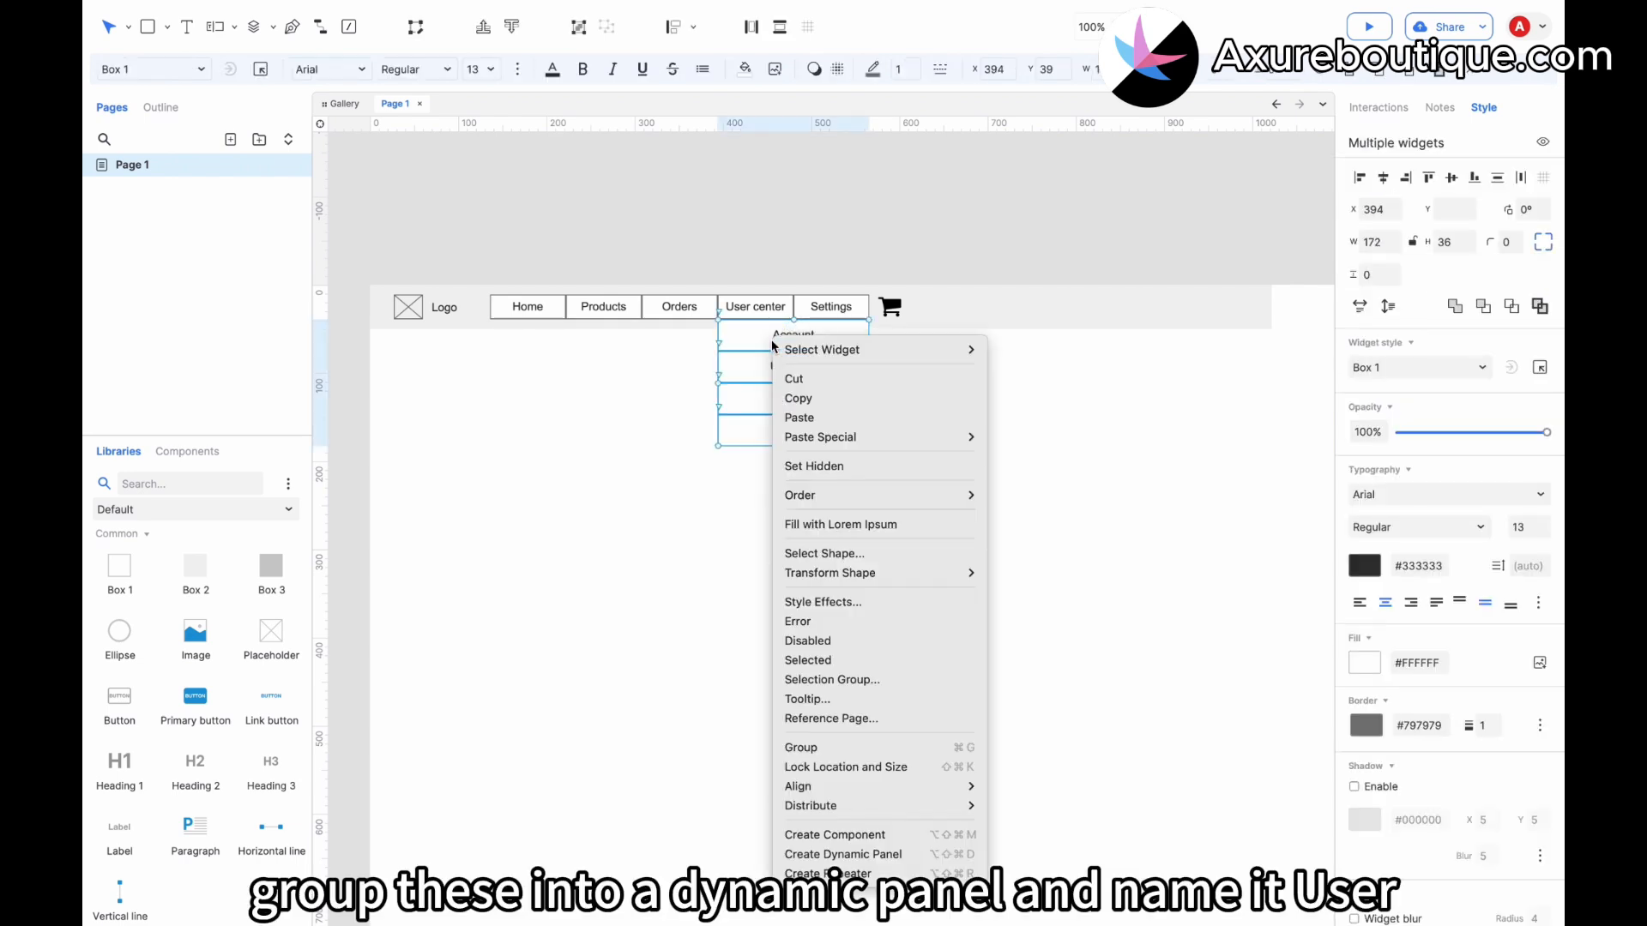
click(843, 854)
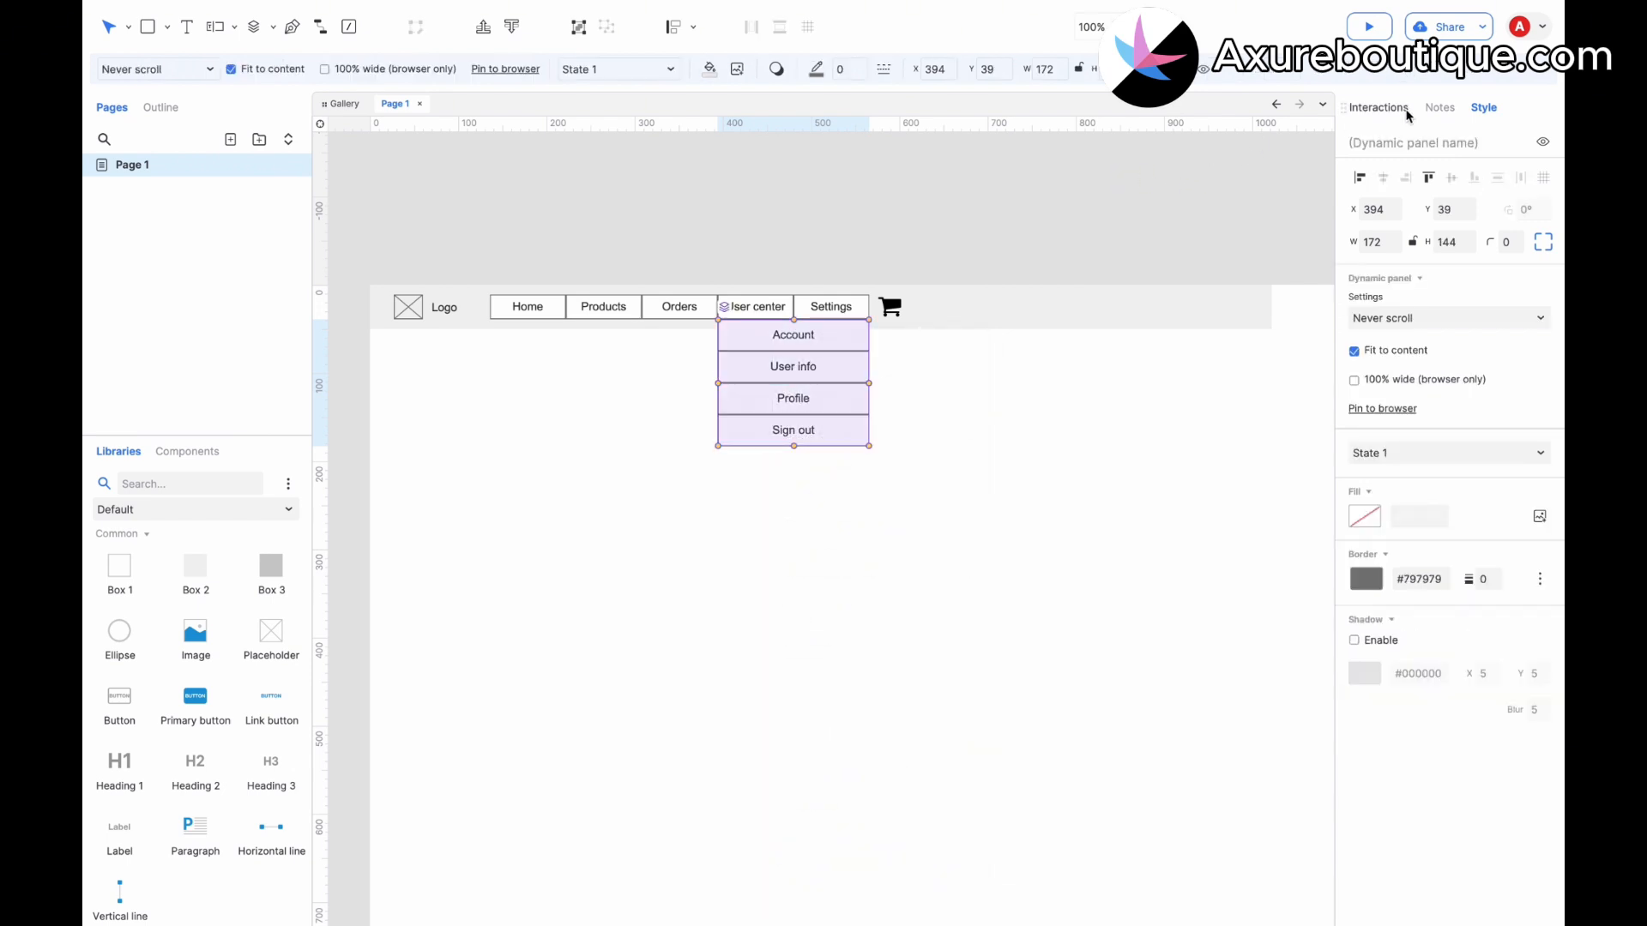
Name the dynamic panel "User center".
click(1389, 144)
text(User center)
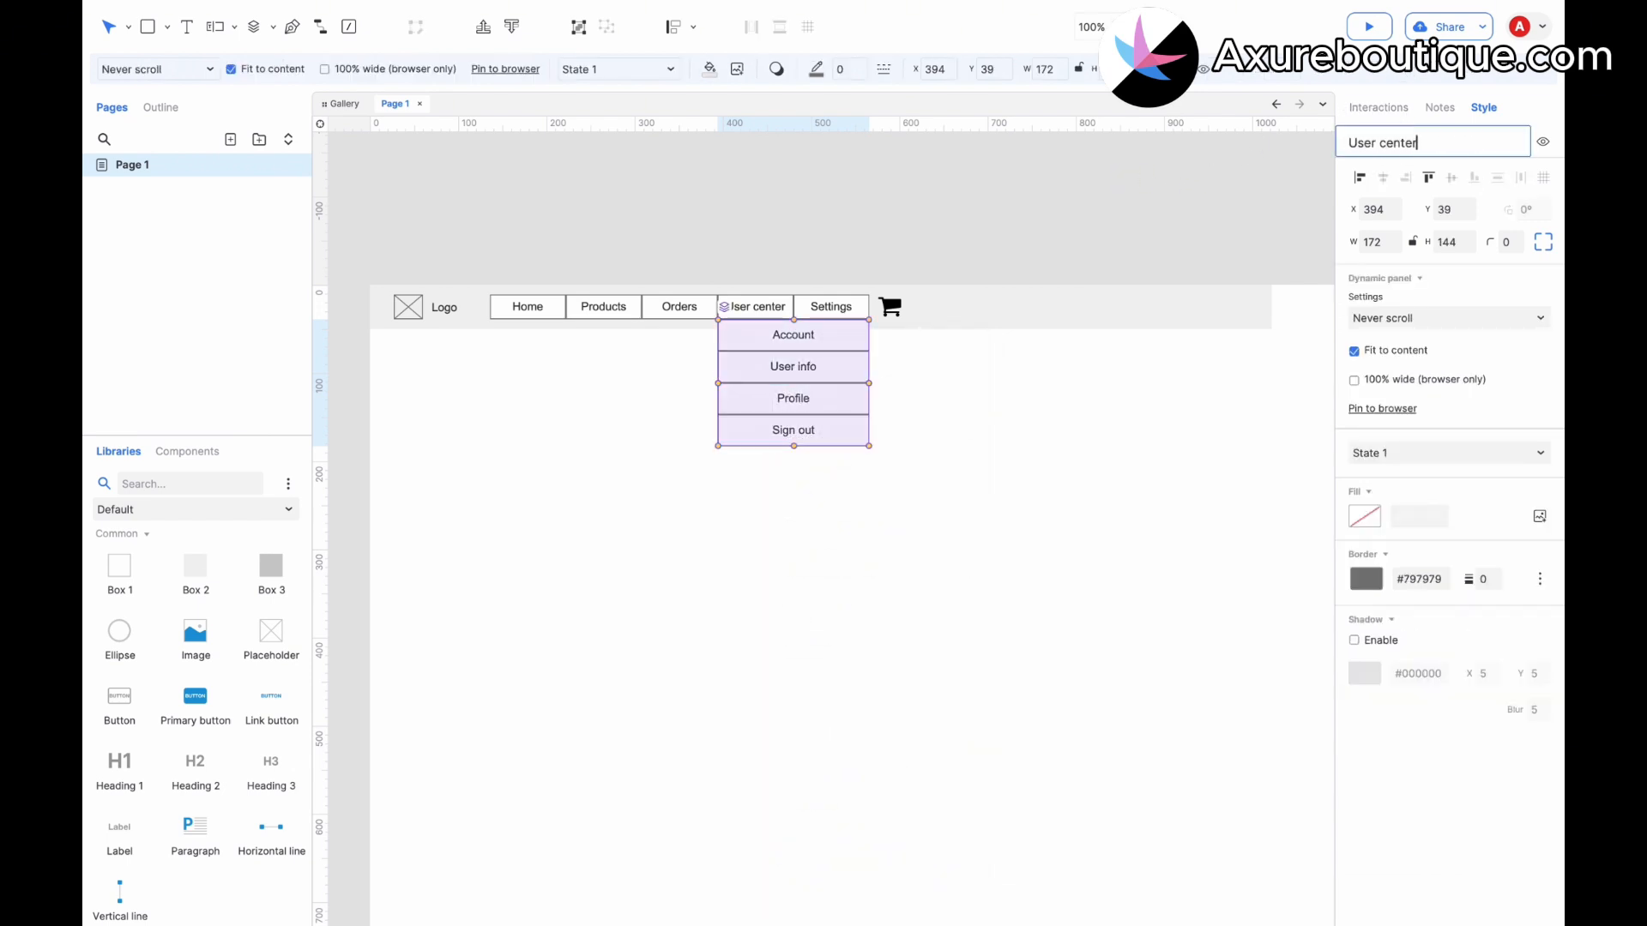
click(1076, 426)
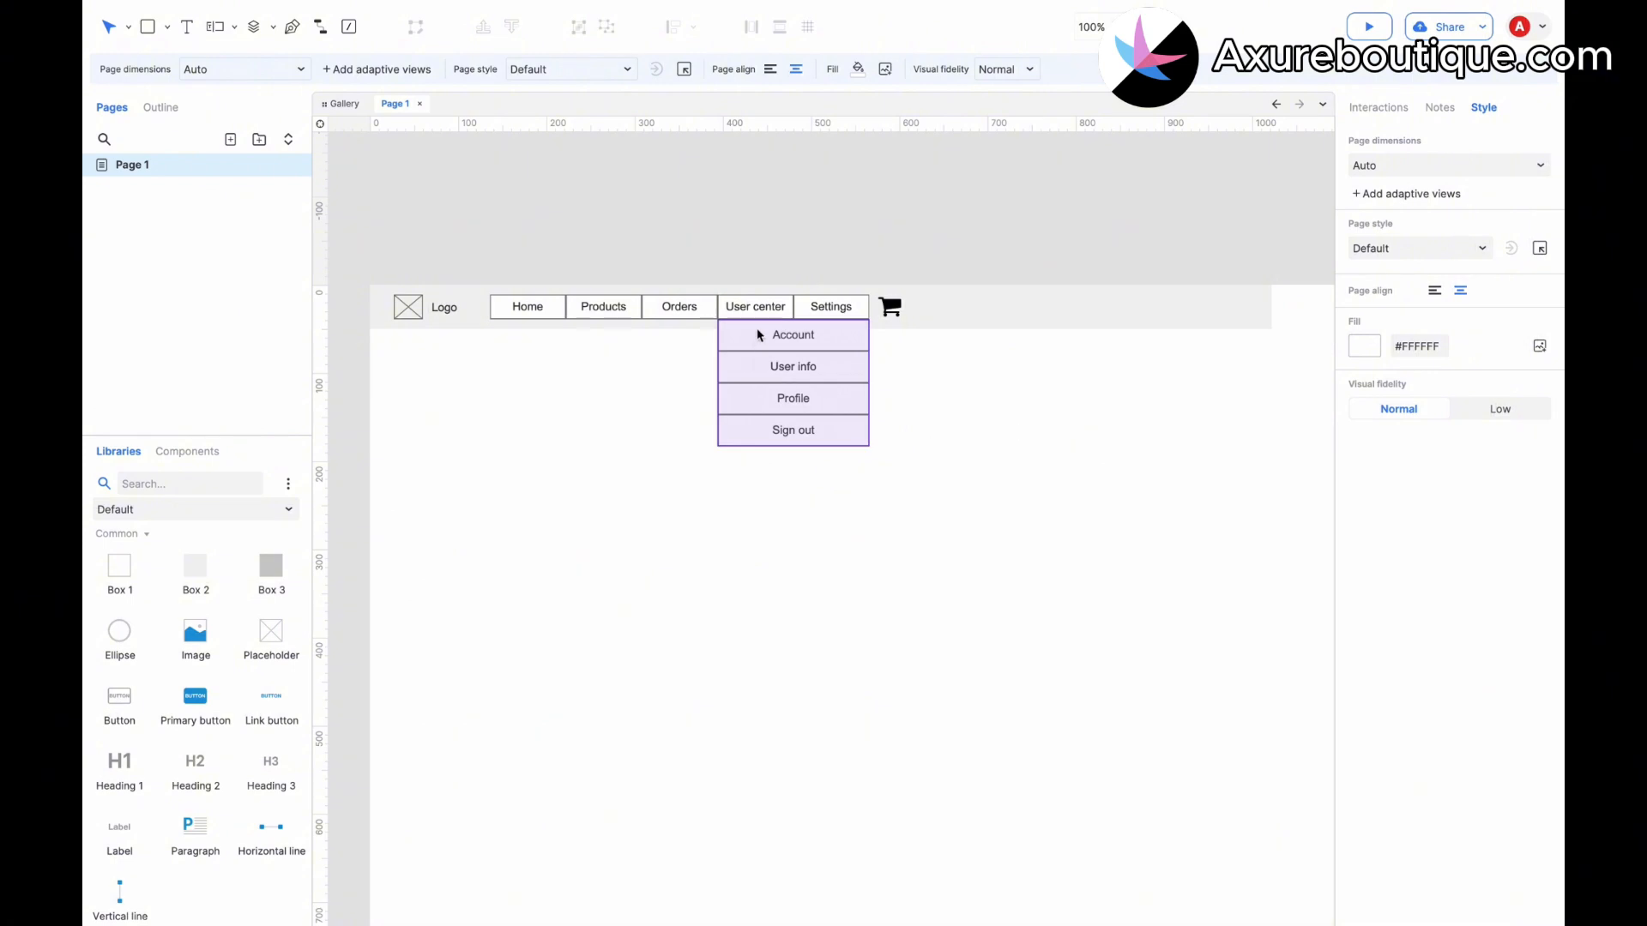
Set the User center dynamic panel to hidden.
click(778, 350)
right_click(779, 353)
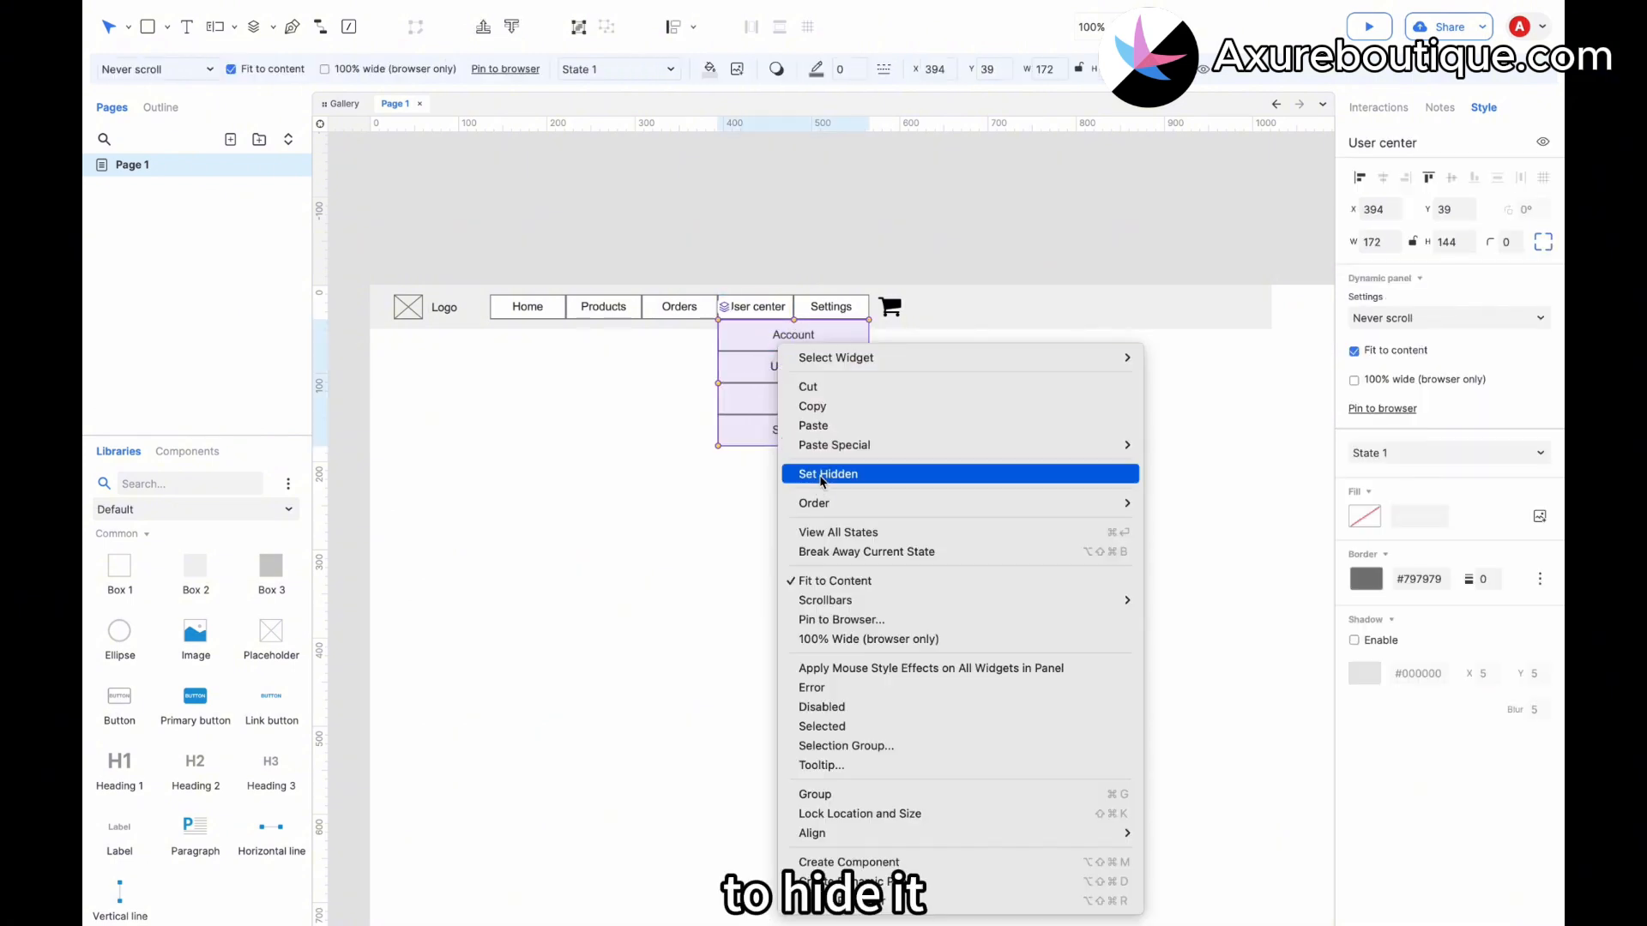
click(823, 474)
Add a Mouse enter interaction to the User center button that shows the User center dynamic panel.
click(758, 309)
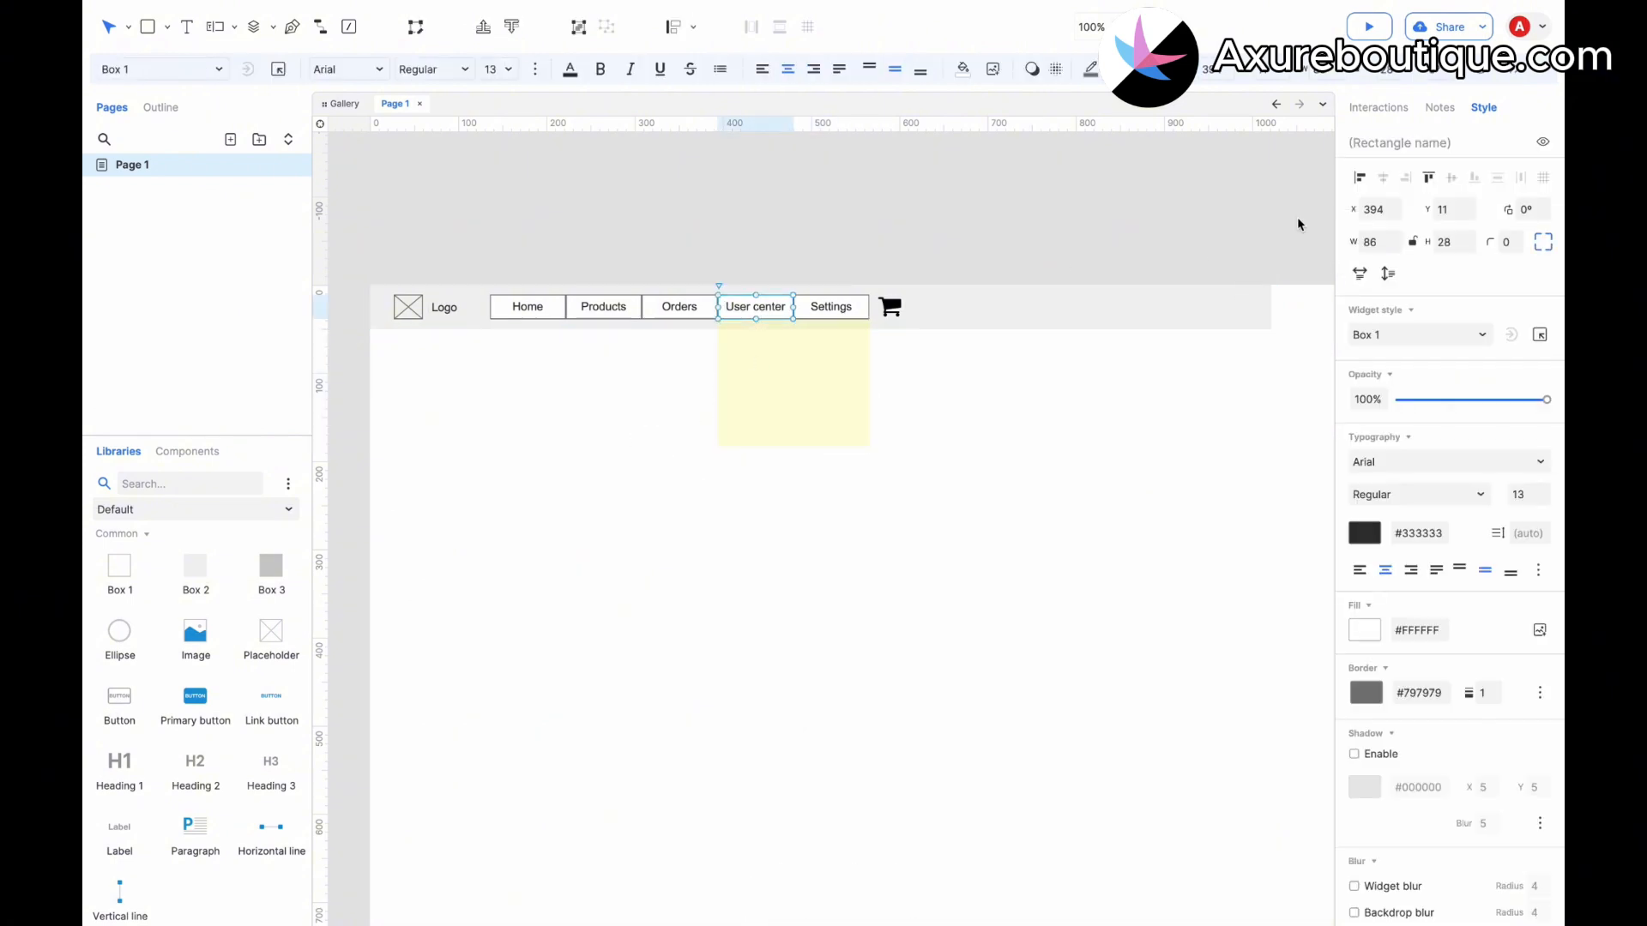
click(1401, 120)
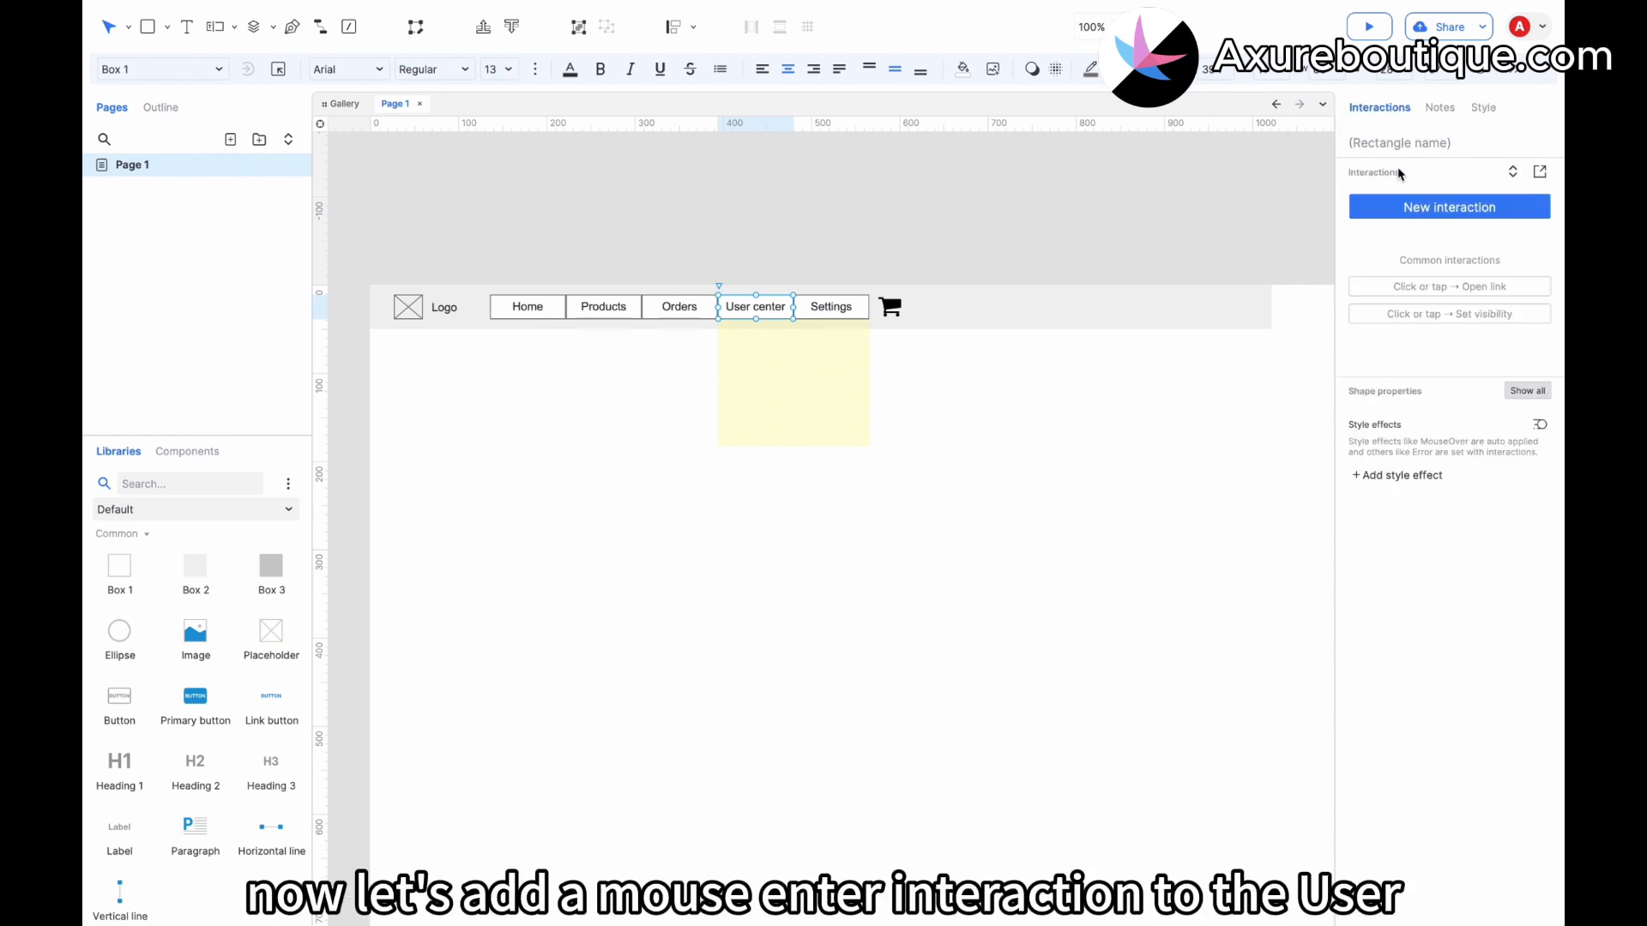
click(1402, 204)
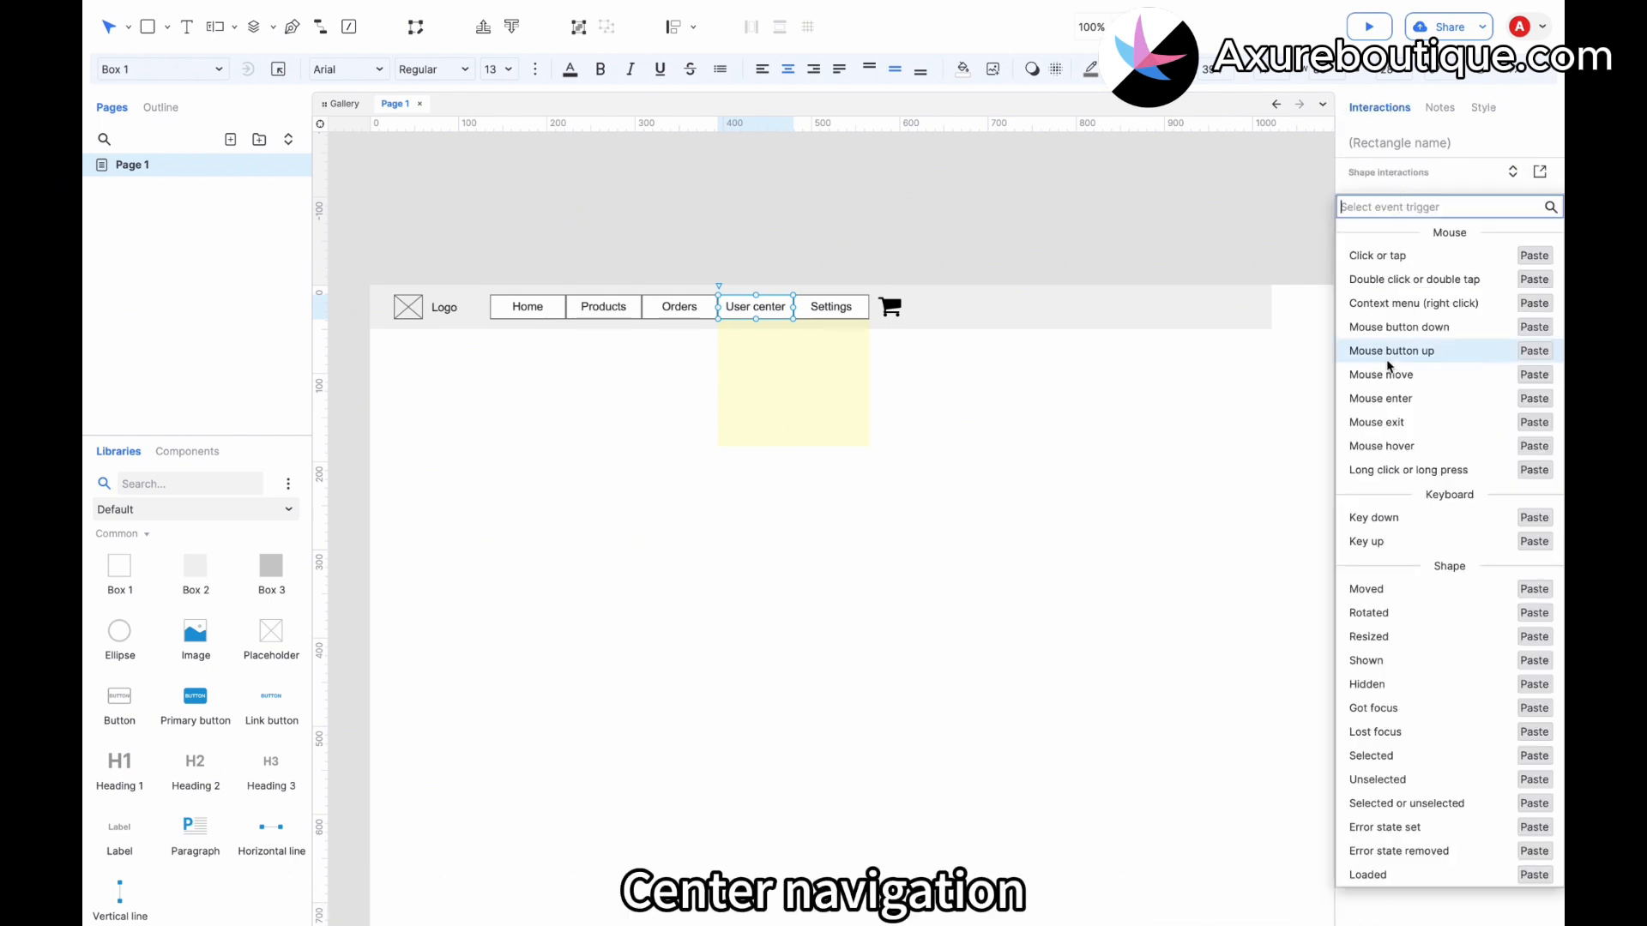
click(1378, 398)
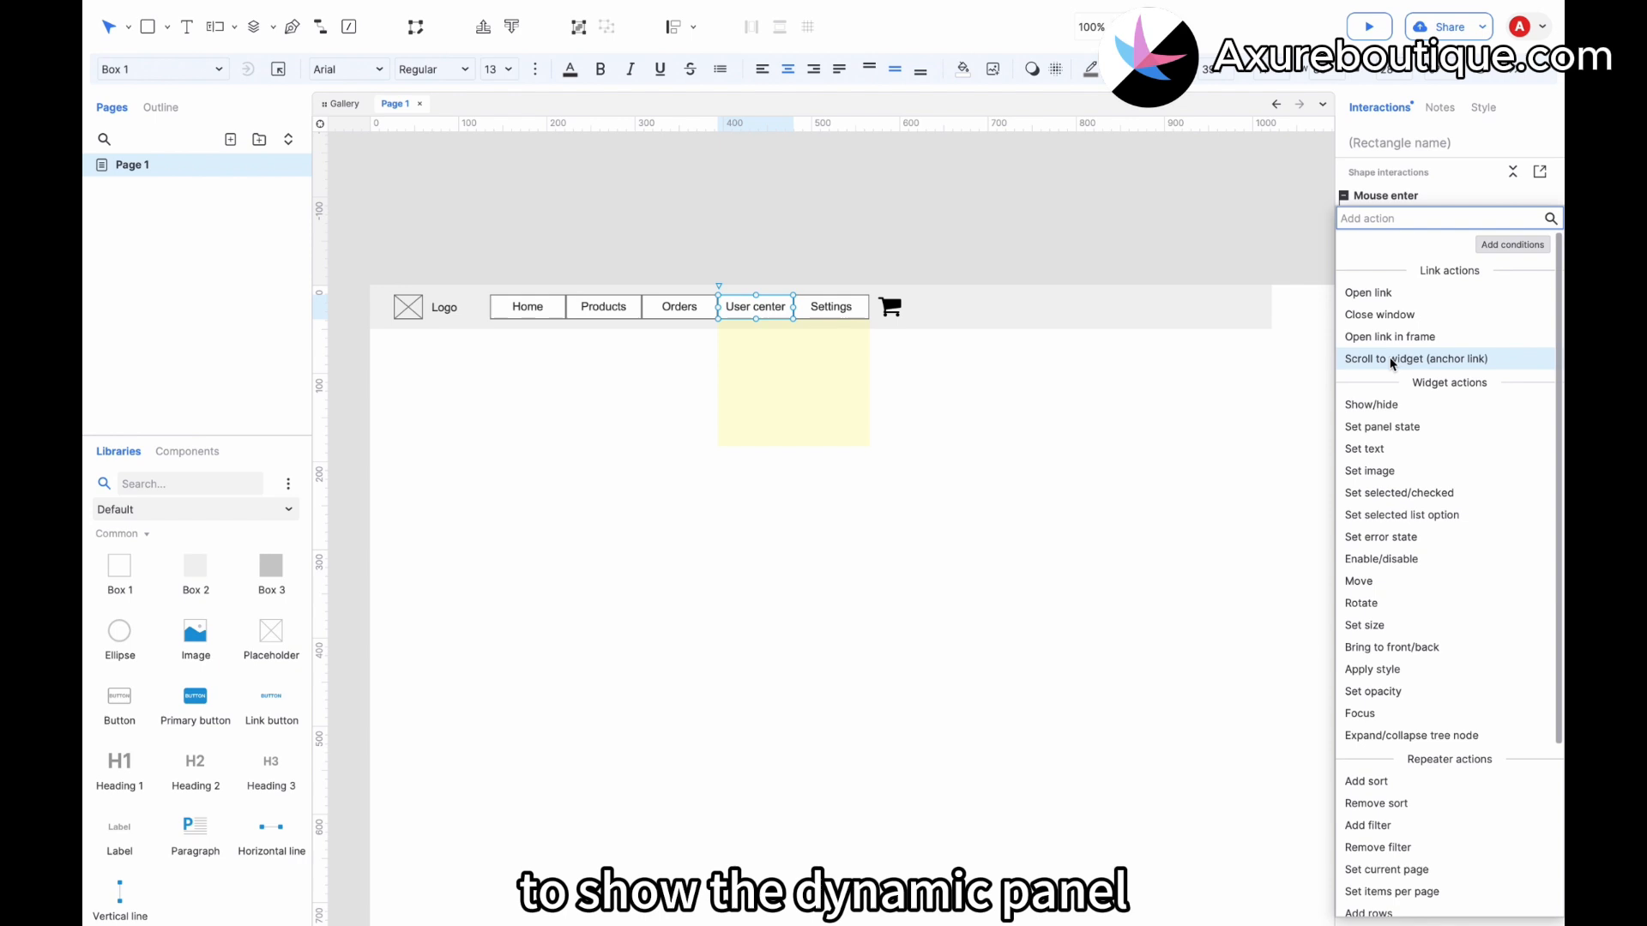
click(1386, 404)
click(1431, 336)
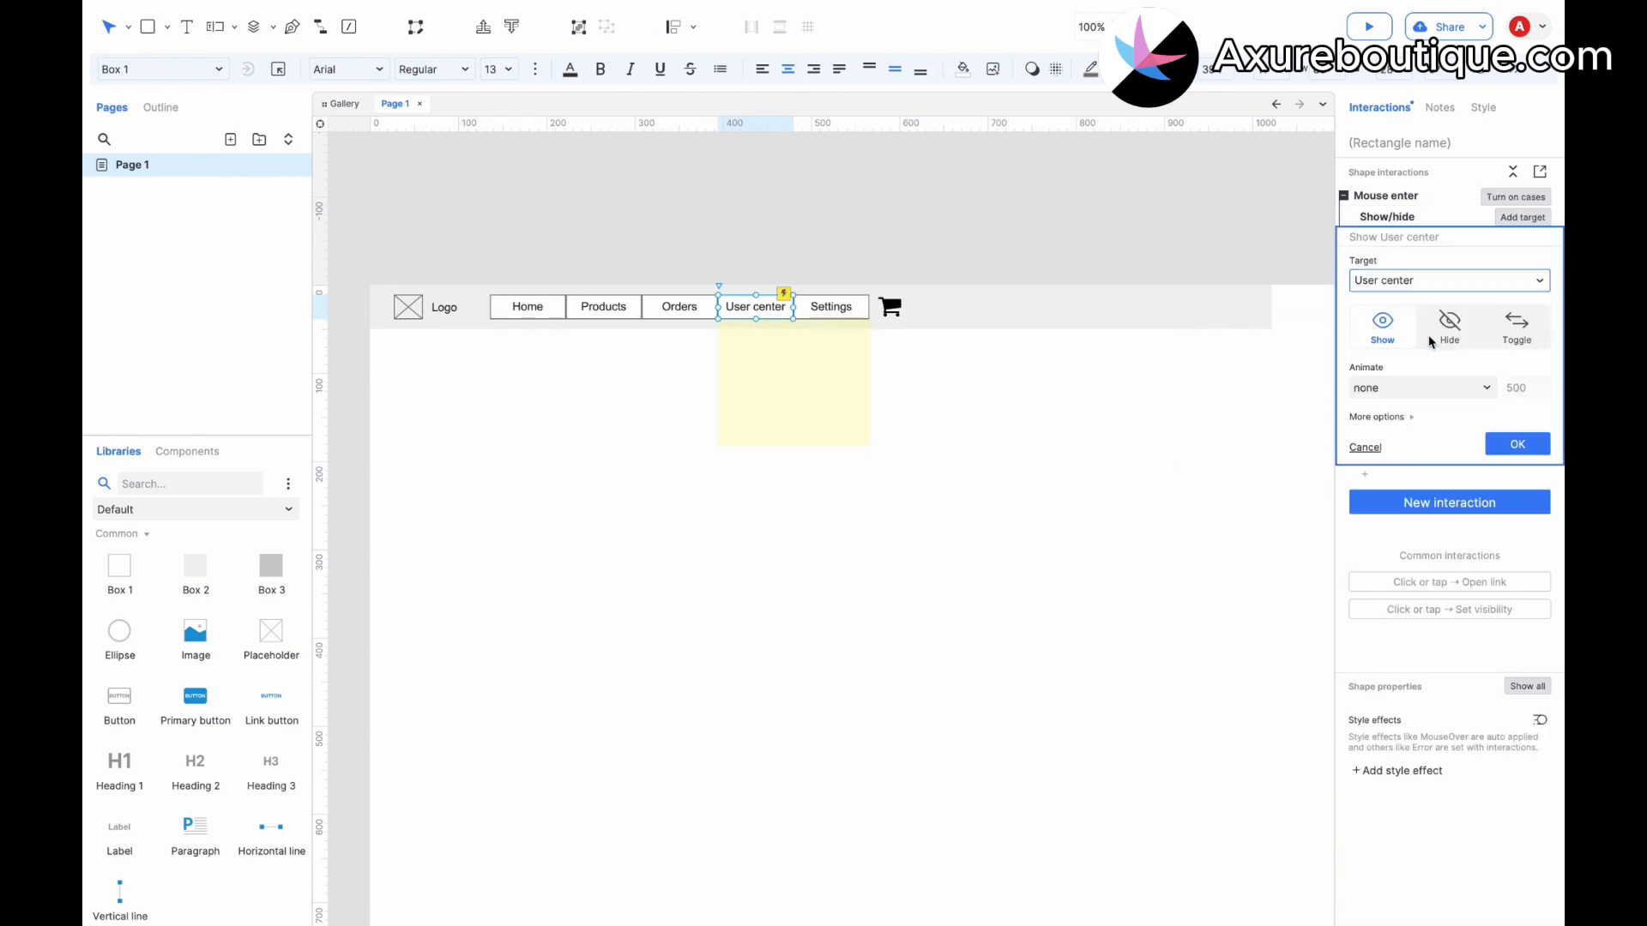
click(1517, 443)
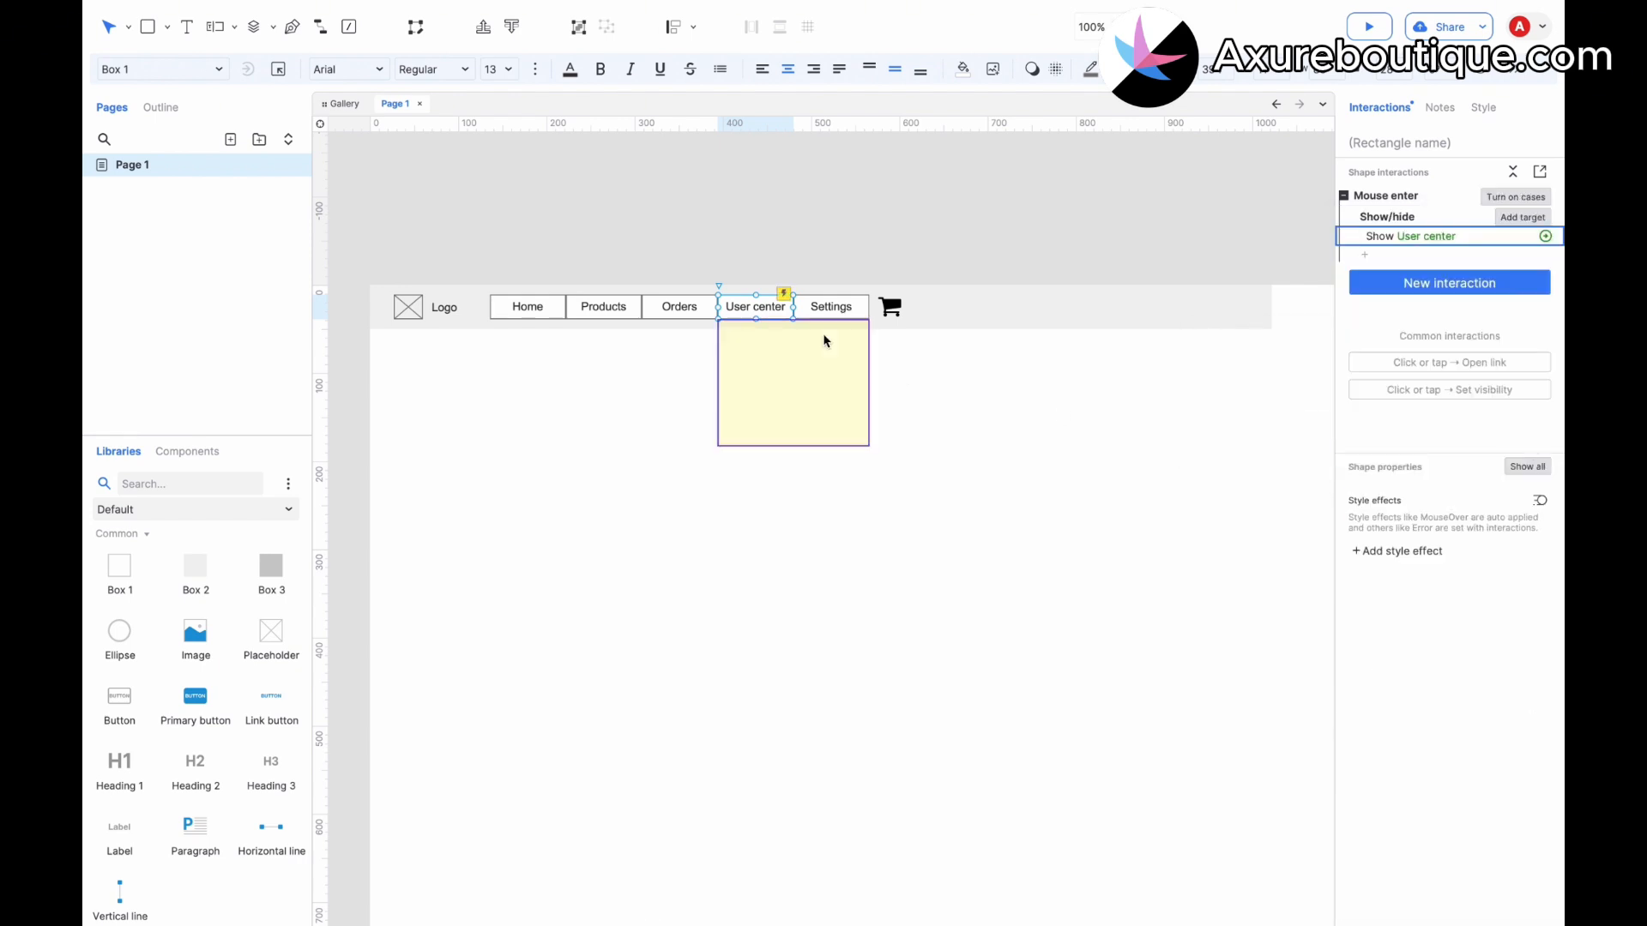
Group the User center button together with the User center dynamic panel.
shift+click(779, 367)
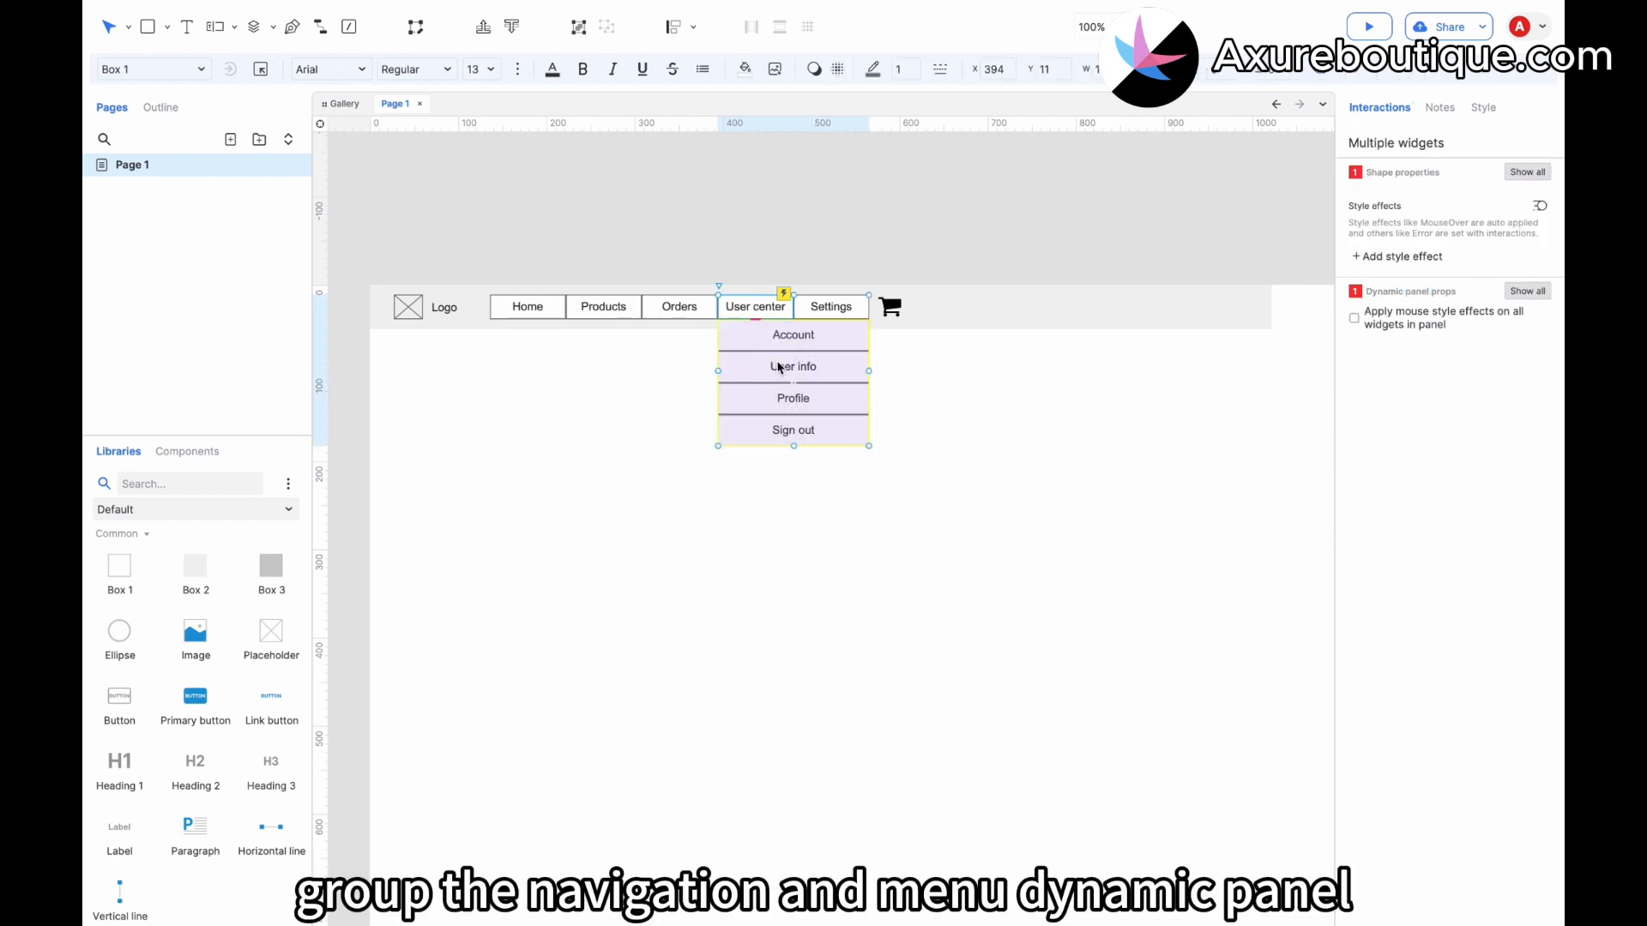
right_click(779, 367)
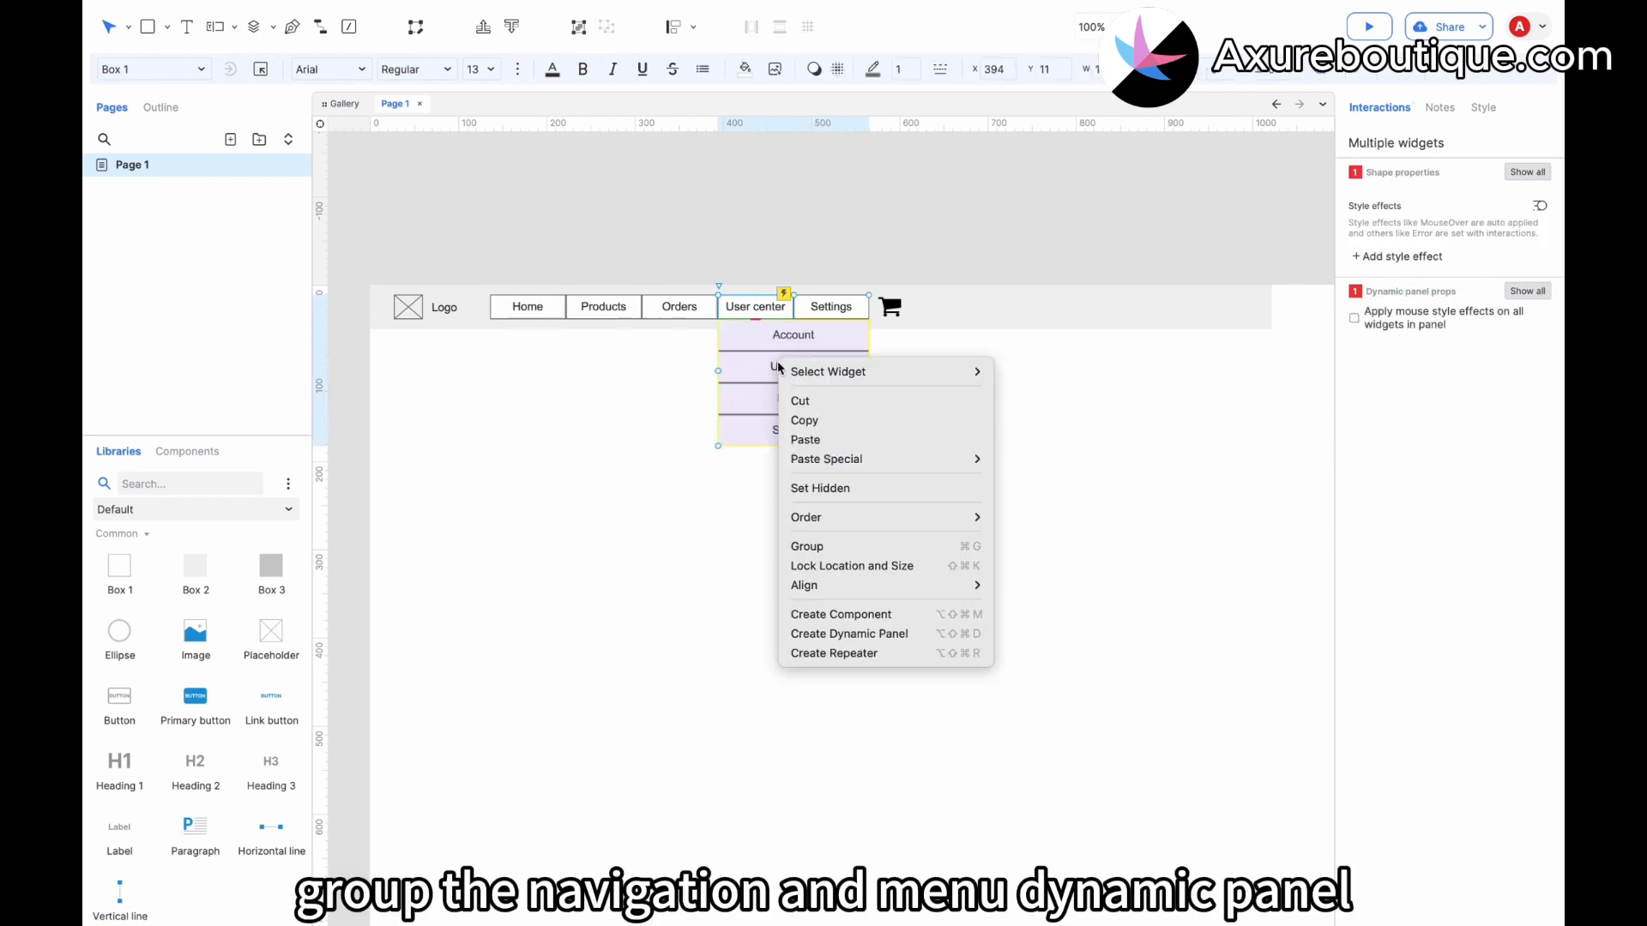
click(811, 546)
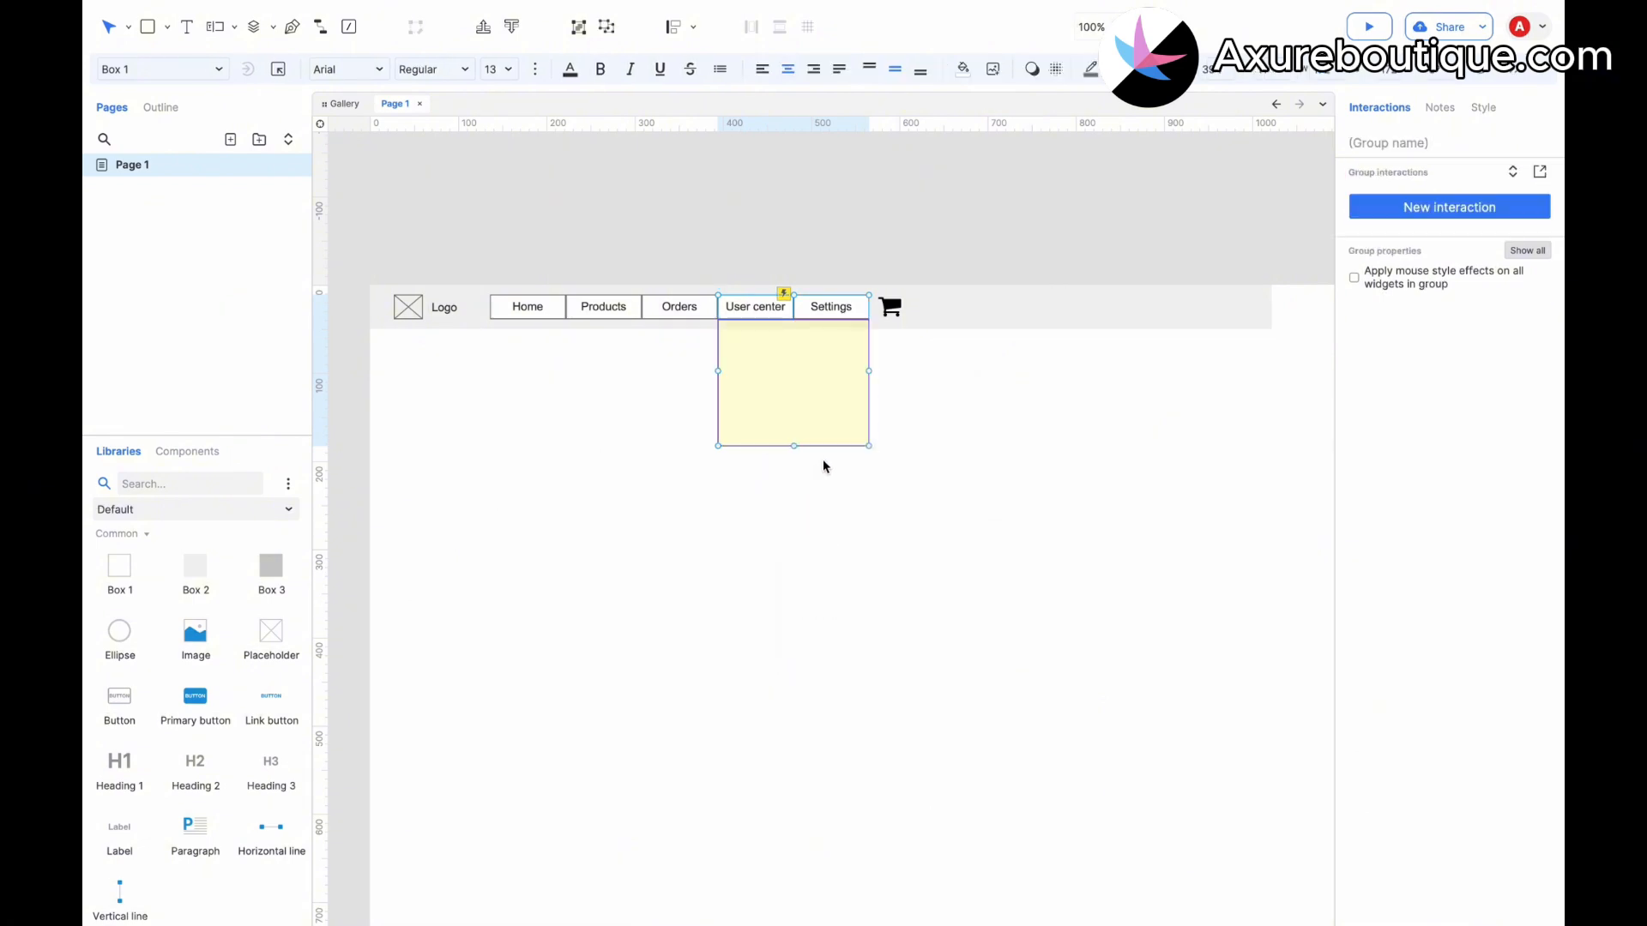
Add a Mouse exit interaction to the group that hides the User center dynamic panel.
click(1400, 208)
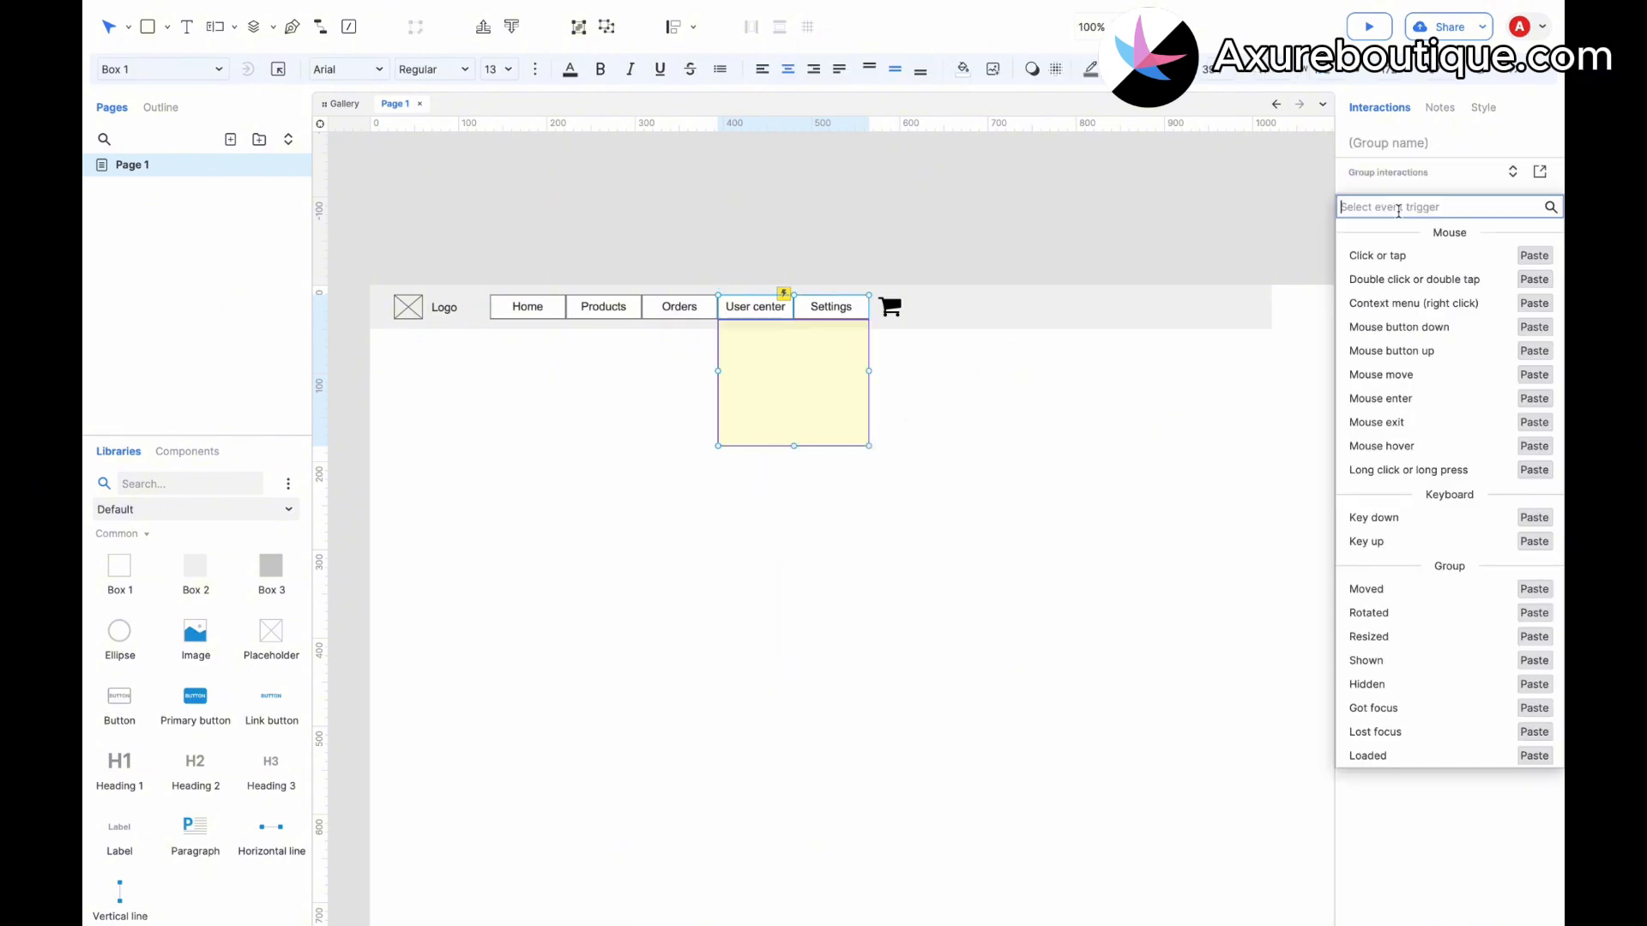
click(1388, 423)
click(1391, 407)
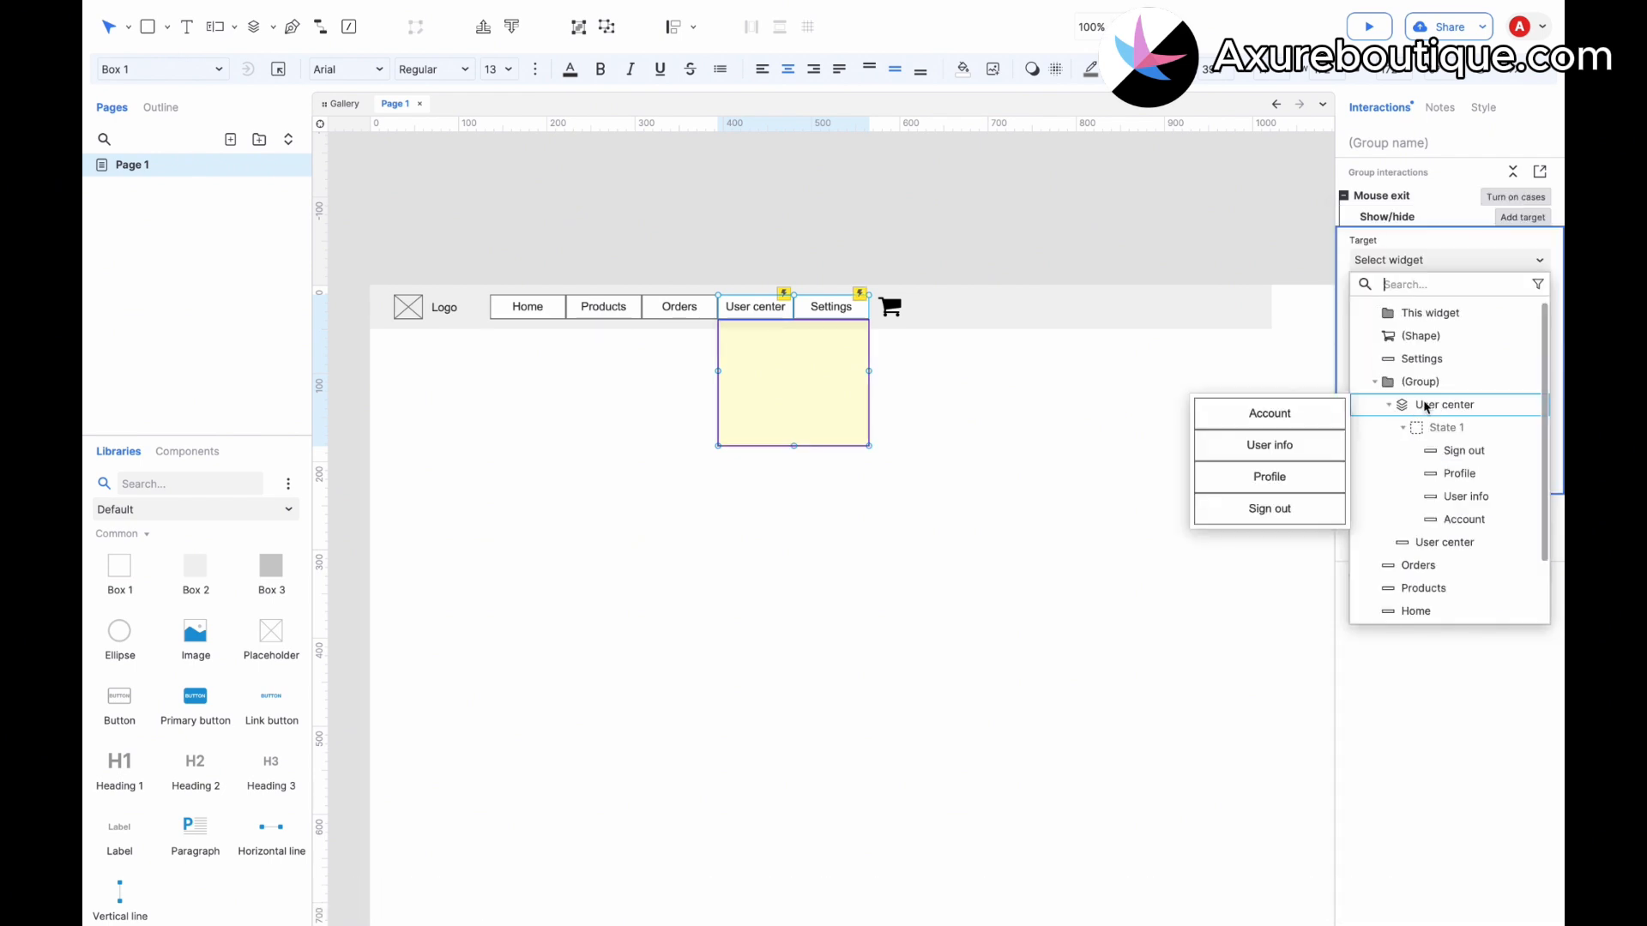
click(1424, 405)
click(1449, 326)
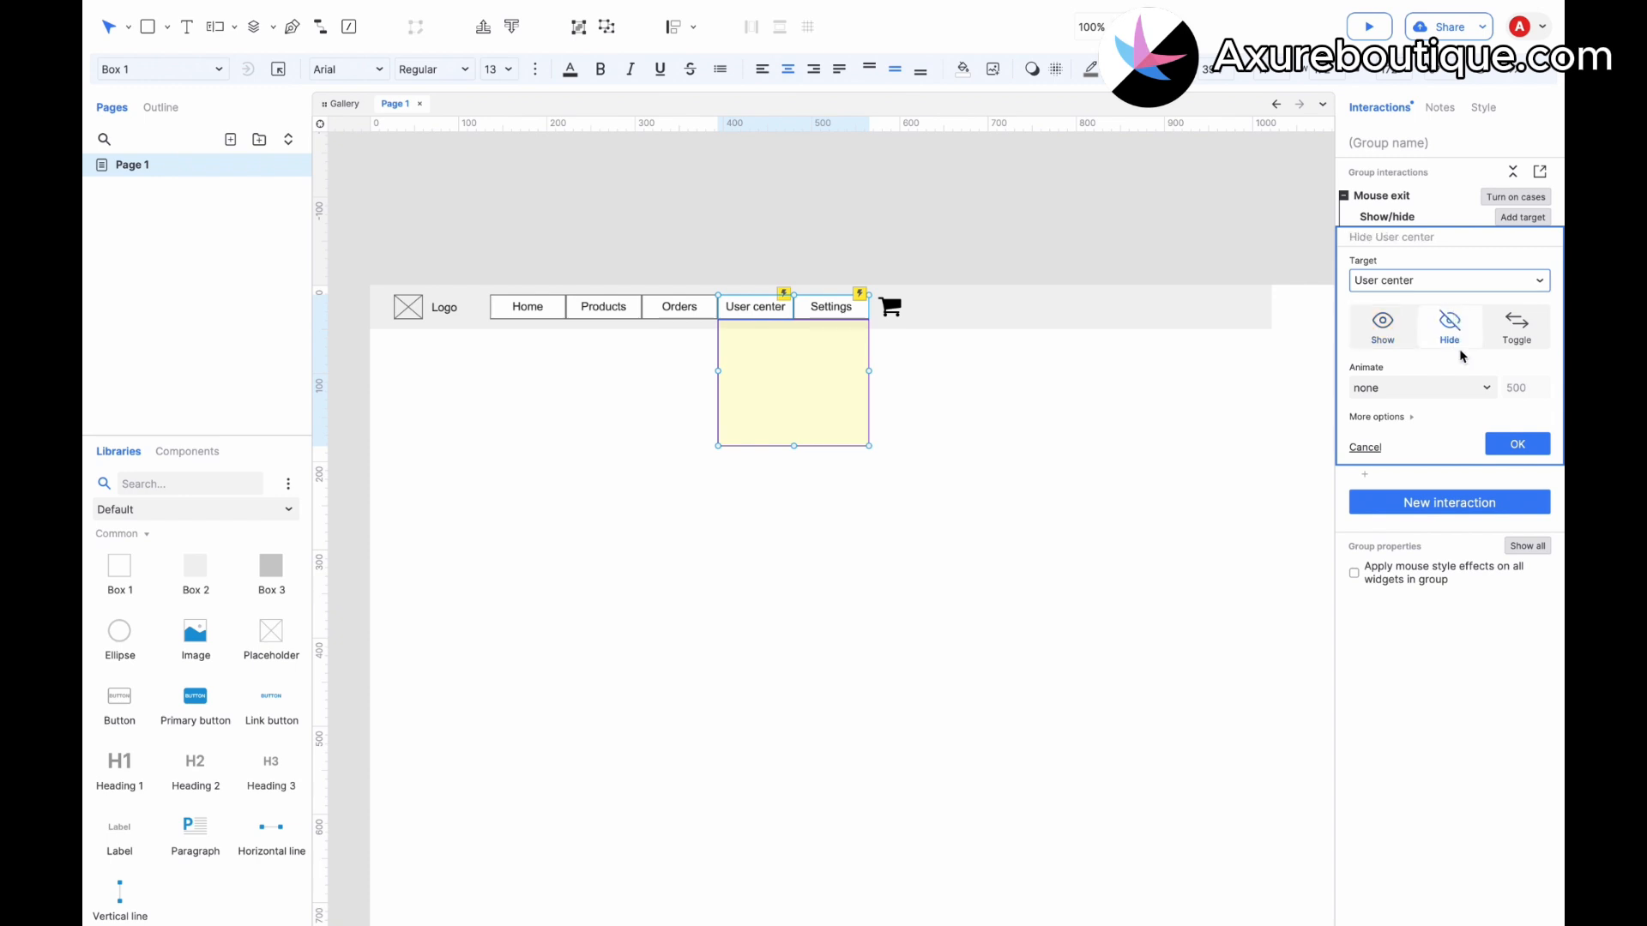
click(1506, 445)
click(1069, 437)
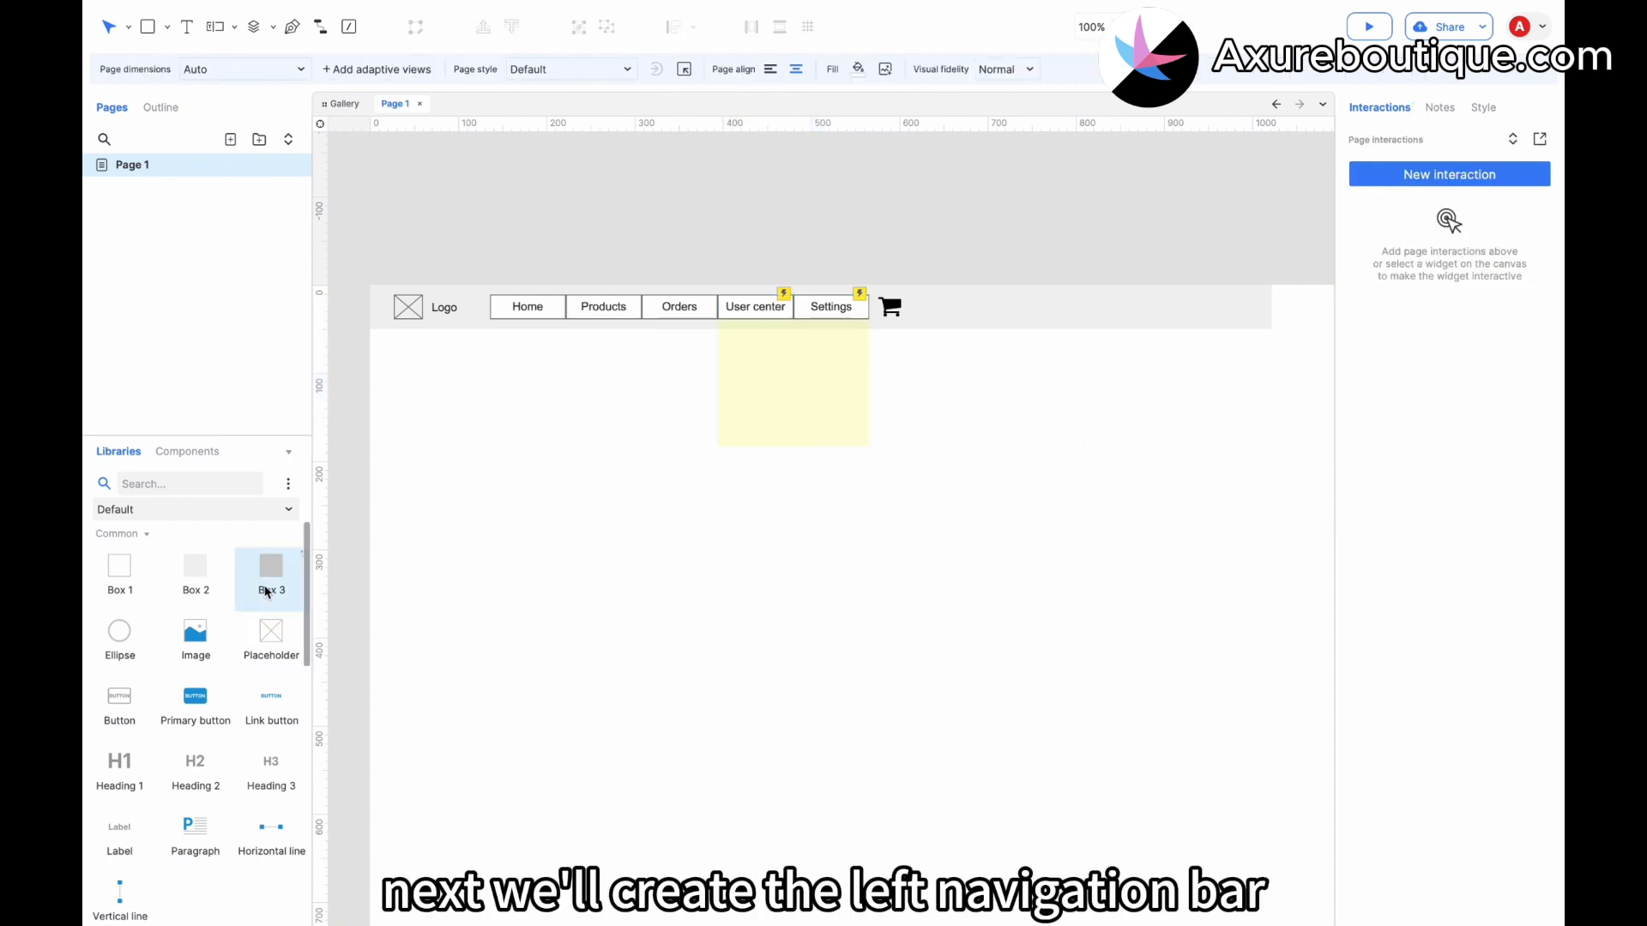
Place a tall gray Box 3 rectangle below the header along the page's left edge as a sidebar.
drag(266, 590, 382, 332)
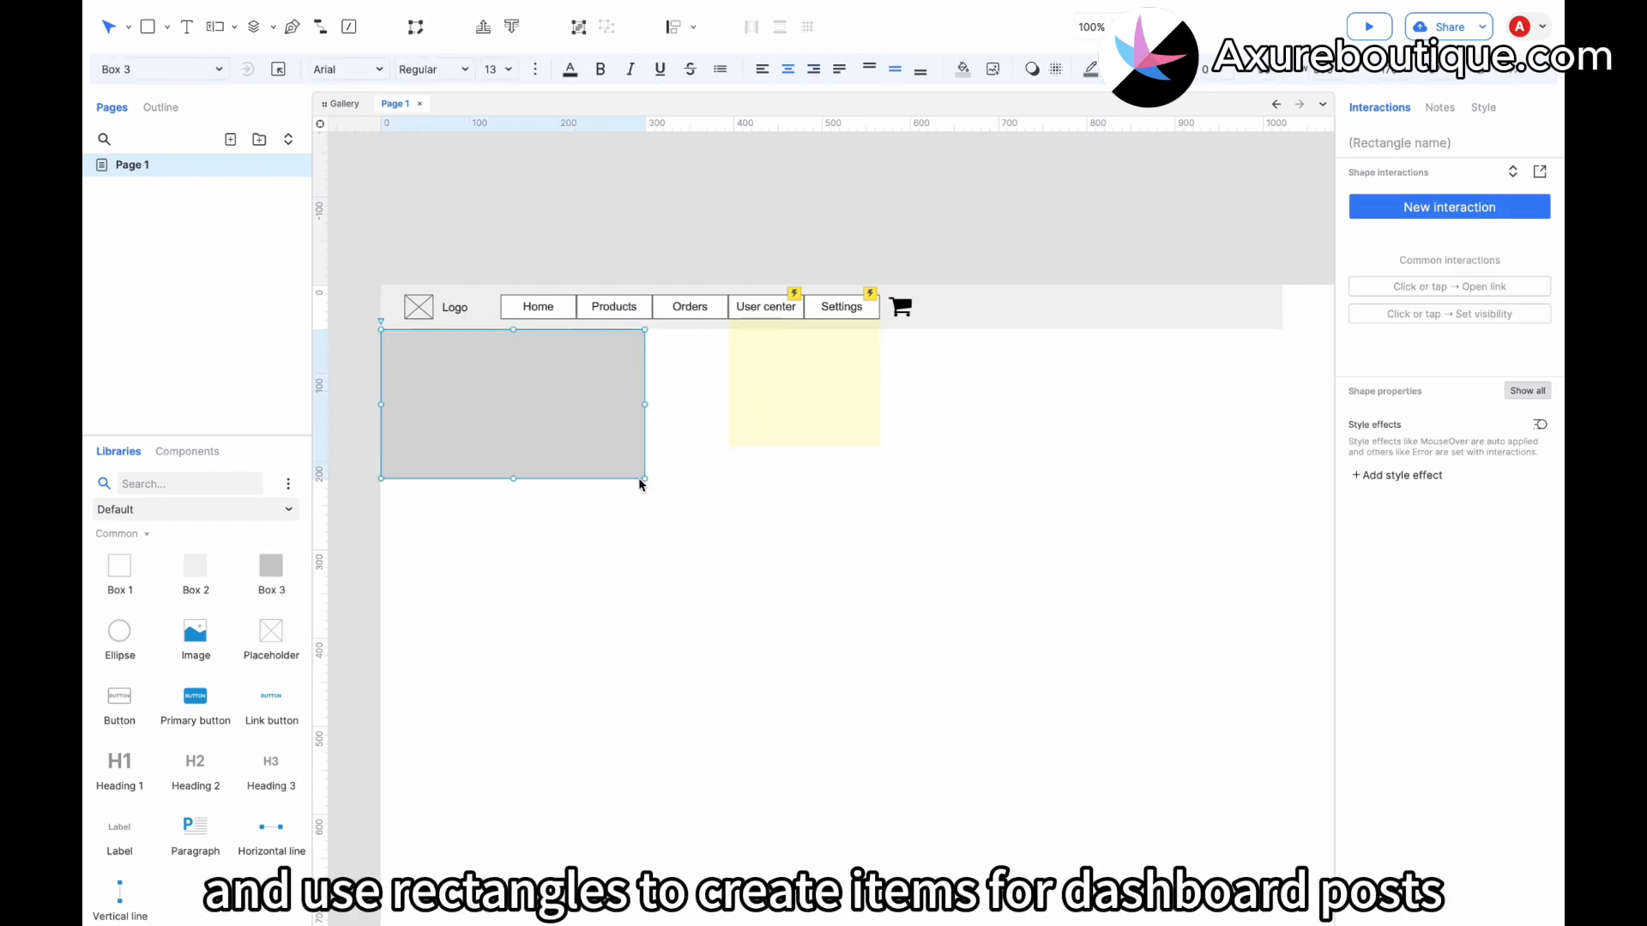
drag(640, 485, 570, 743)
scroll(570, 742, up, 3)
click(348, 619)
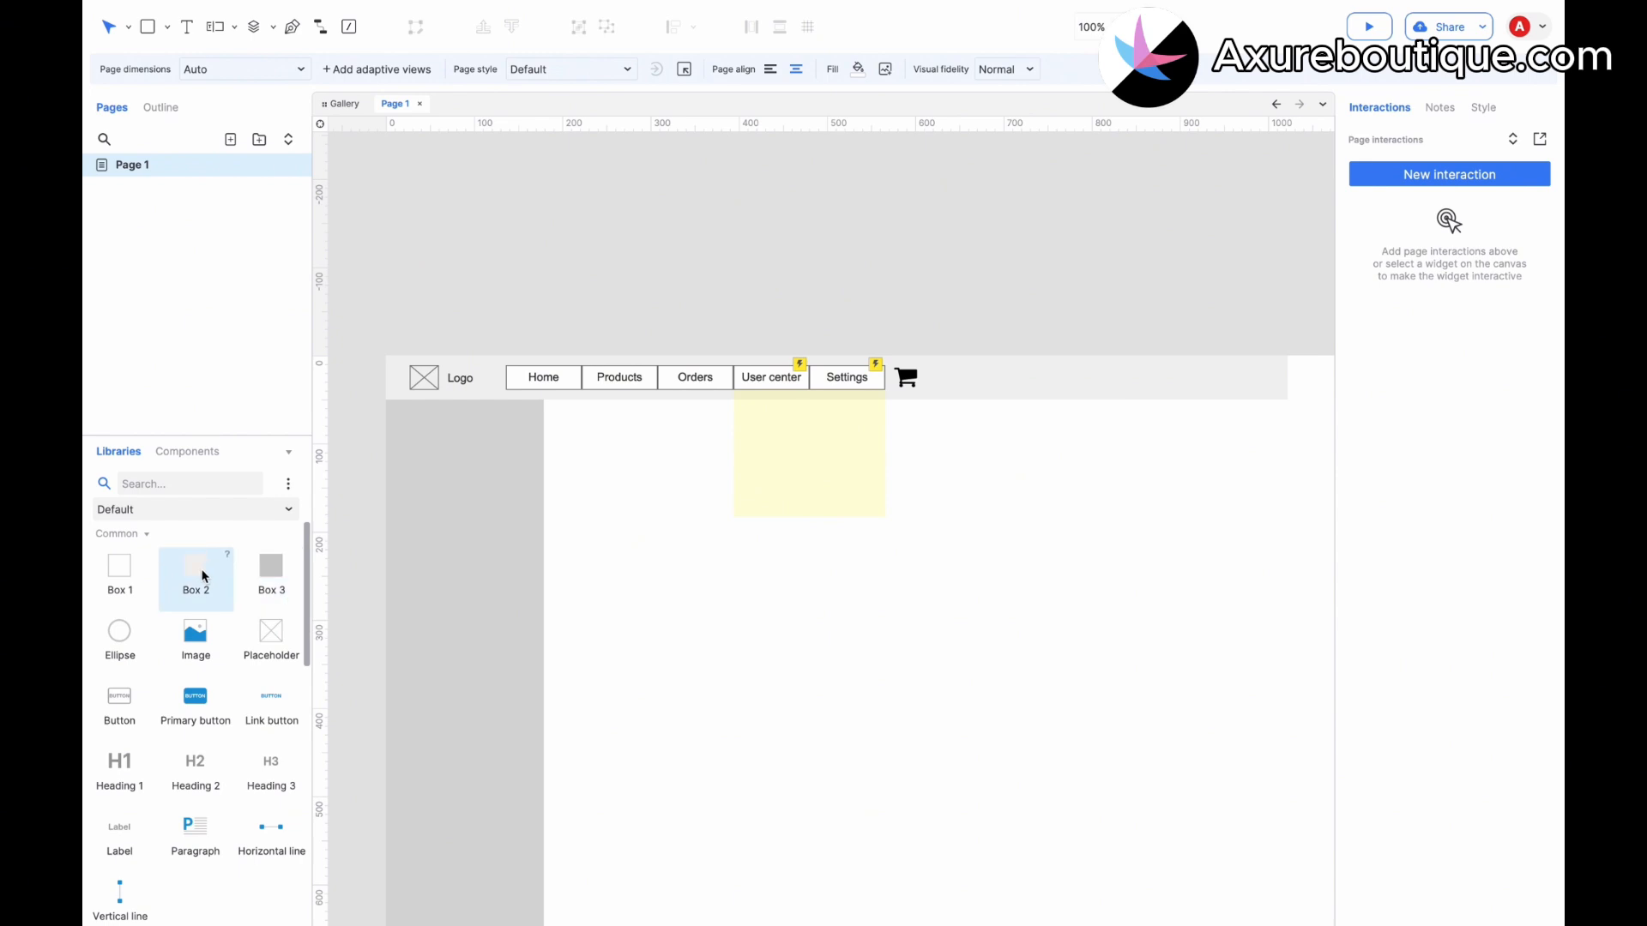
Add a Box 1 item at the top of the sidebar and label it "Dashboard".
drag(119, 570, 395, 413)
drag(654, 559, 538, 444)
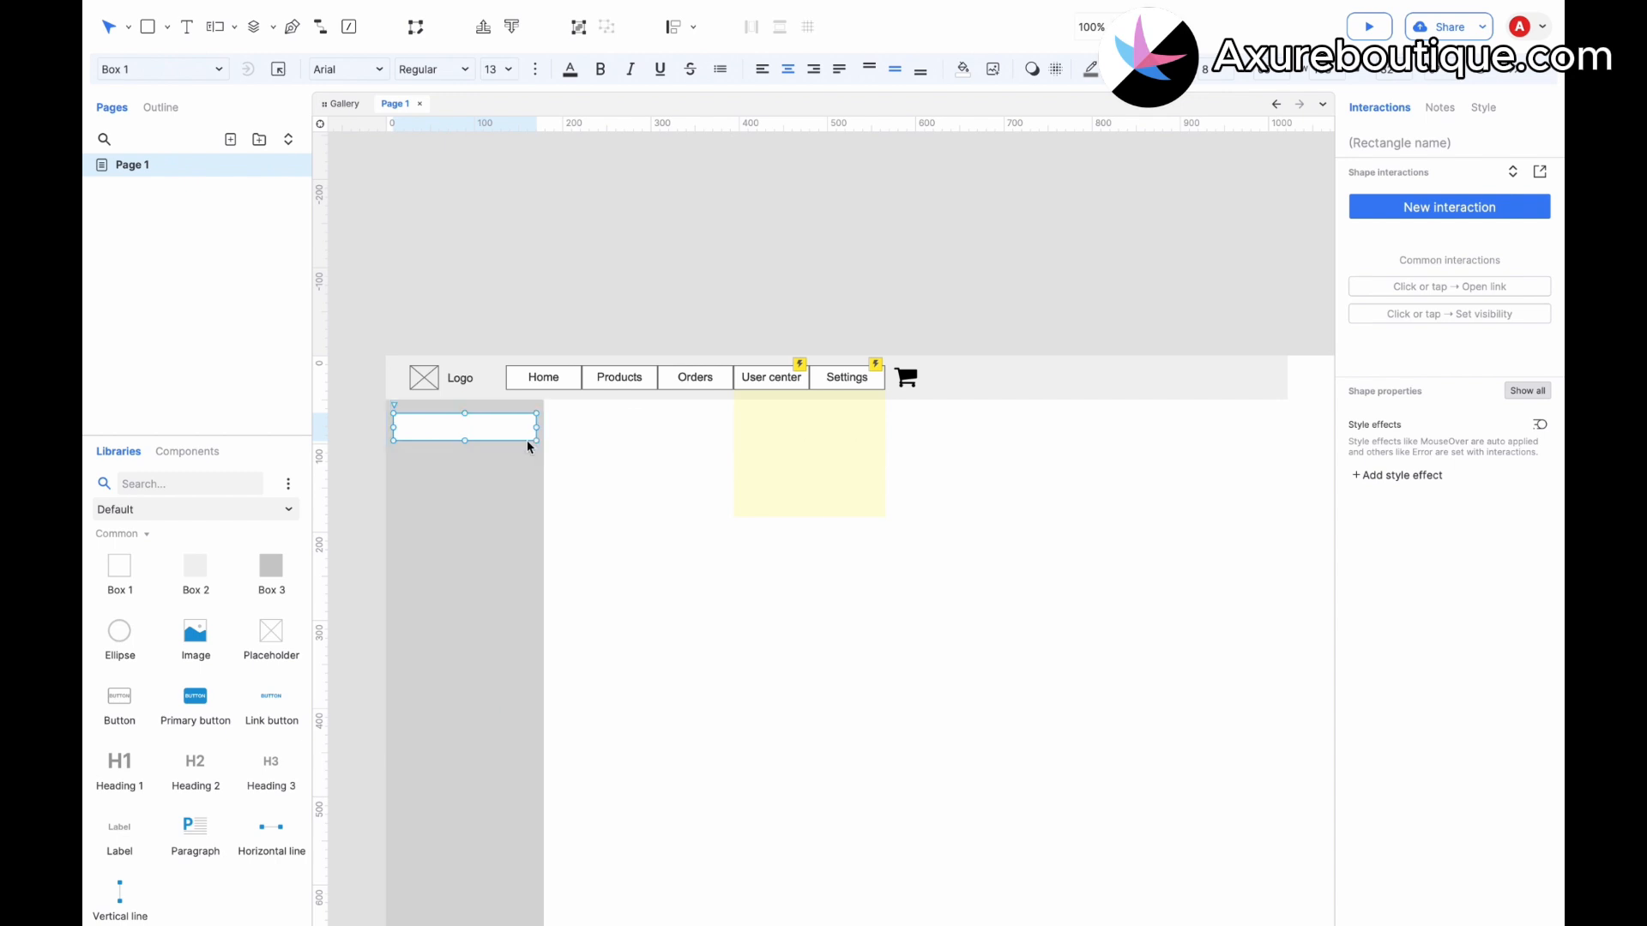
double_click(486, 435)
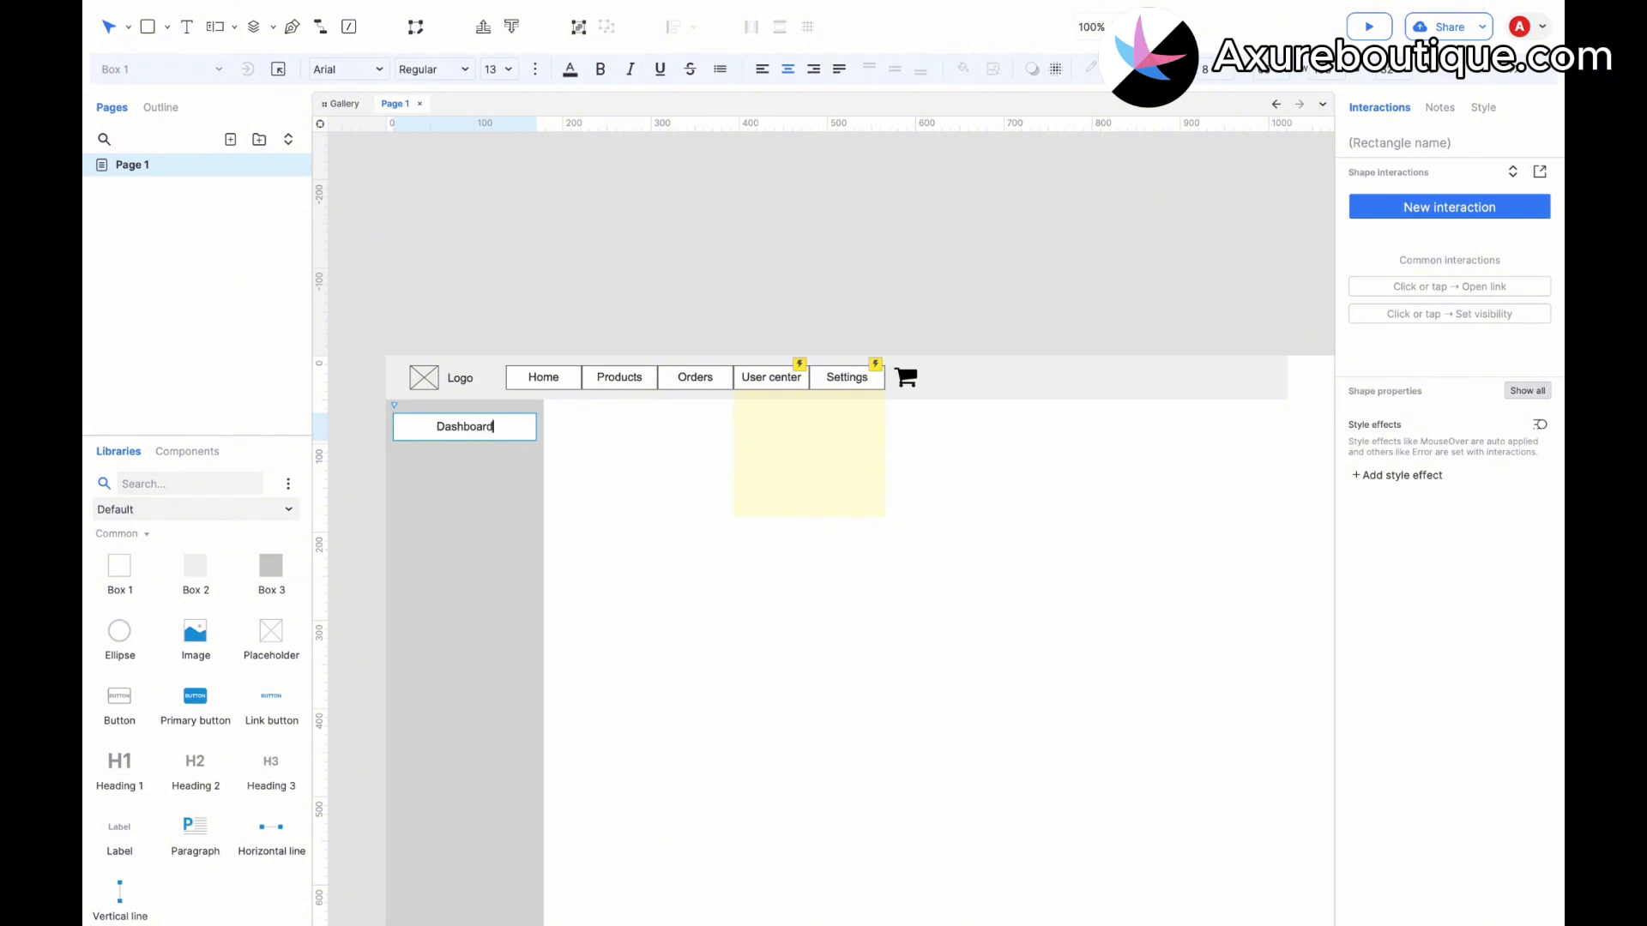
key(Escape)
Duplicate the Dashboard item directly below it and label the copy "Posts".
drag(434, 430, 427, 447)
double_click(426, 447)
text(Posts)
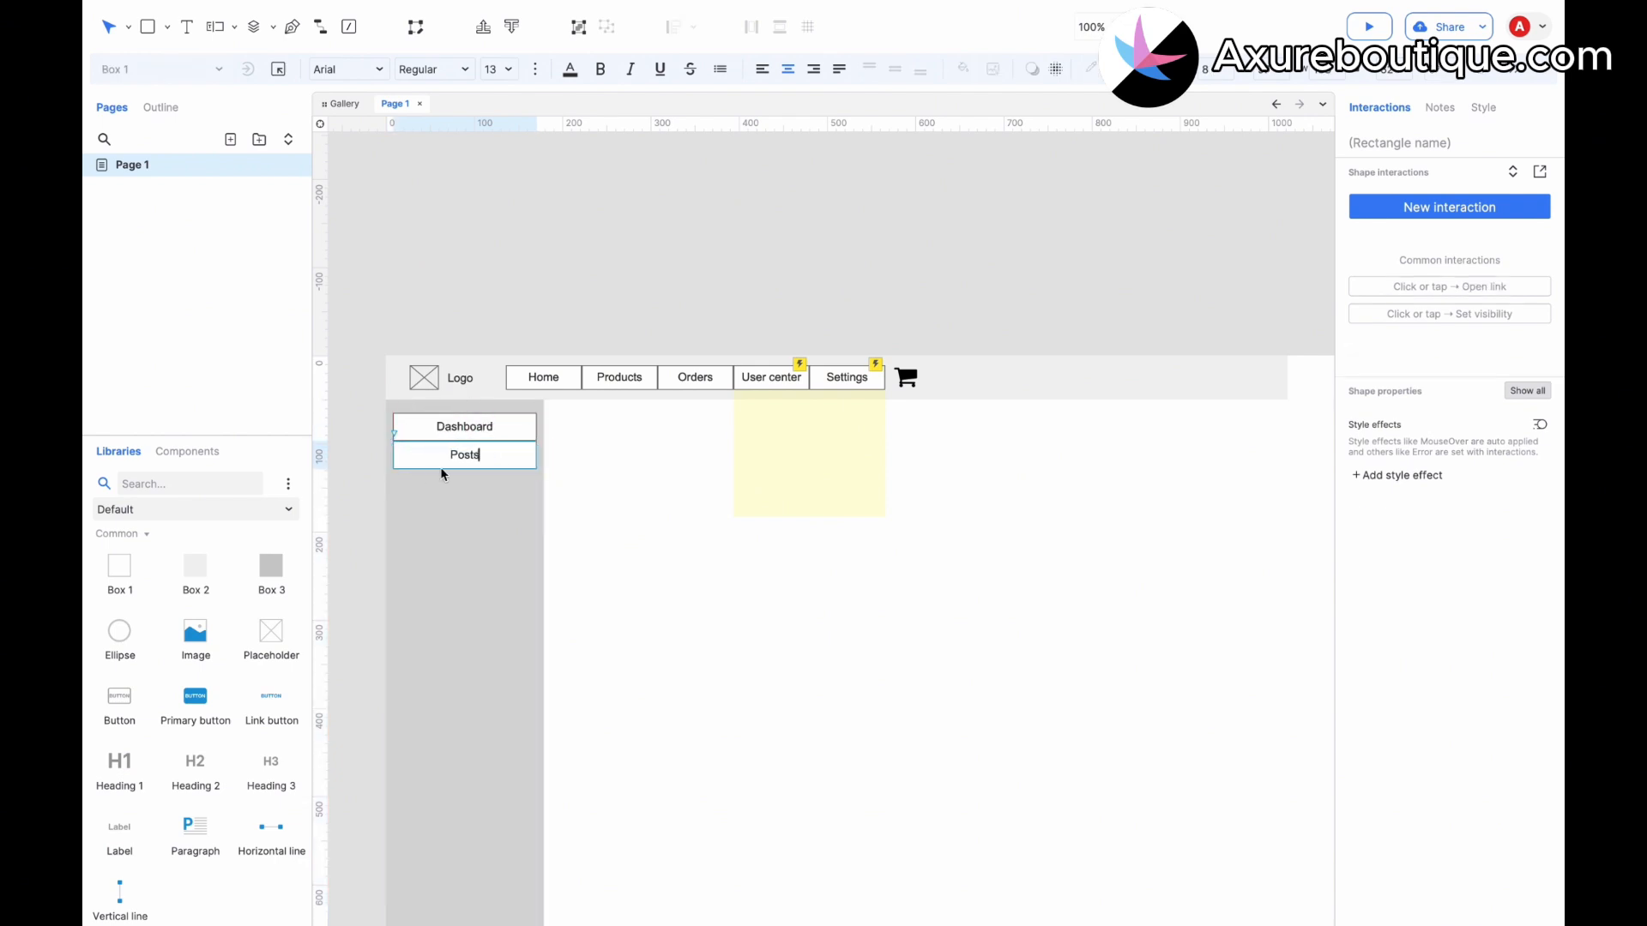
click(469, 504)
Duplicate the Posts item directly below it and label the copy "Pages".
click(465, 455)
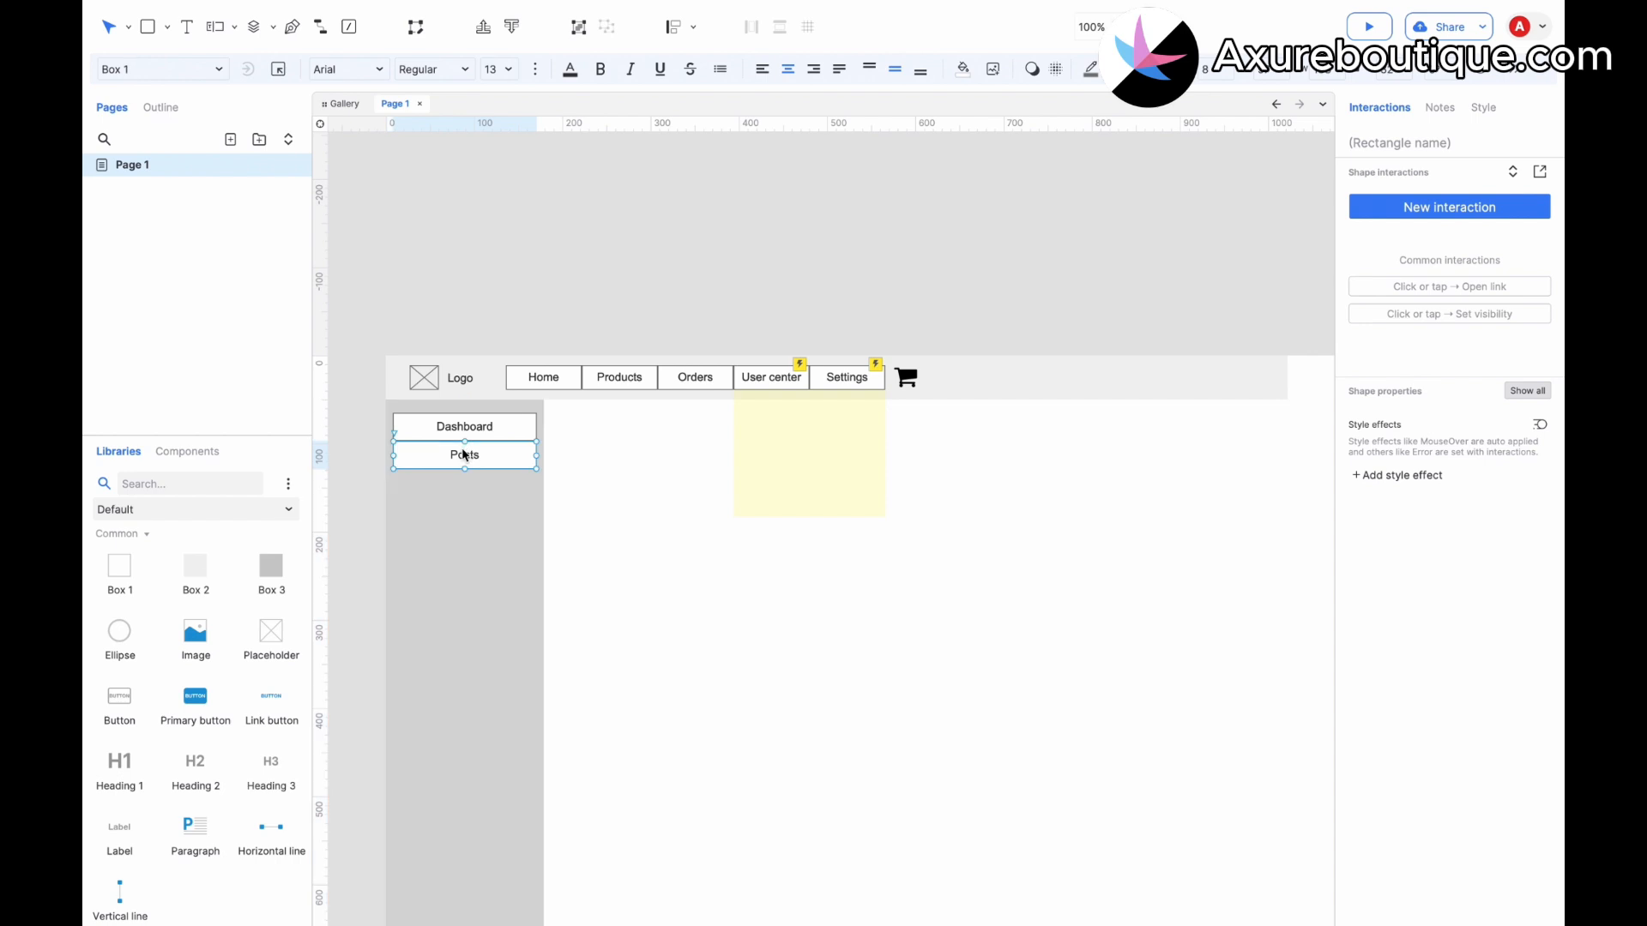
drag(464, 455, 456, 483)
double_click(469, 489)
text(Pages)
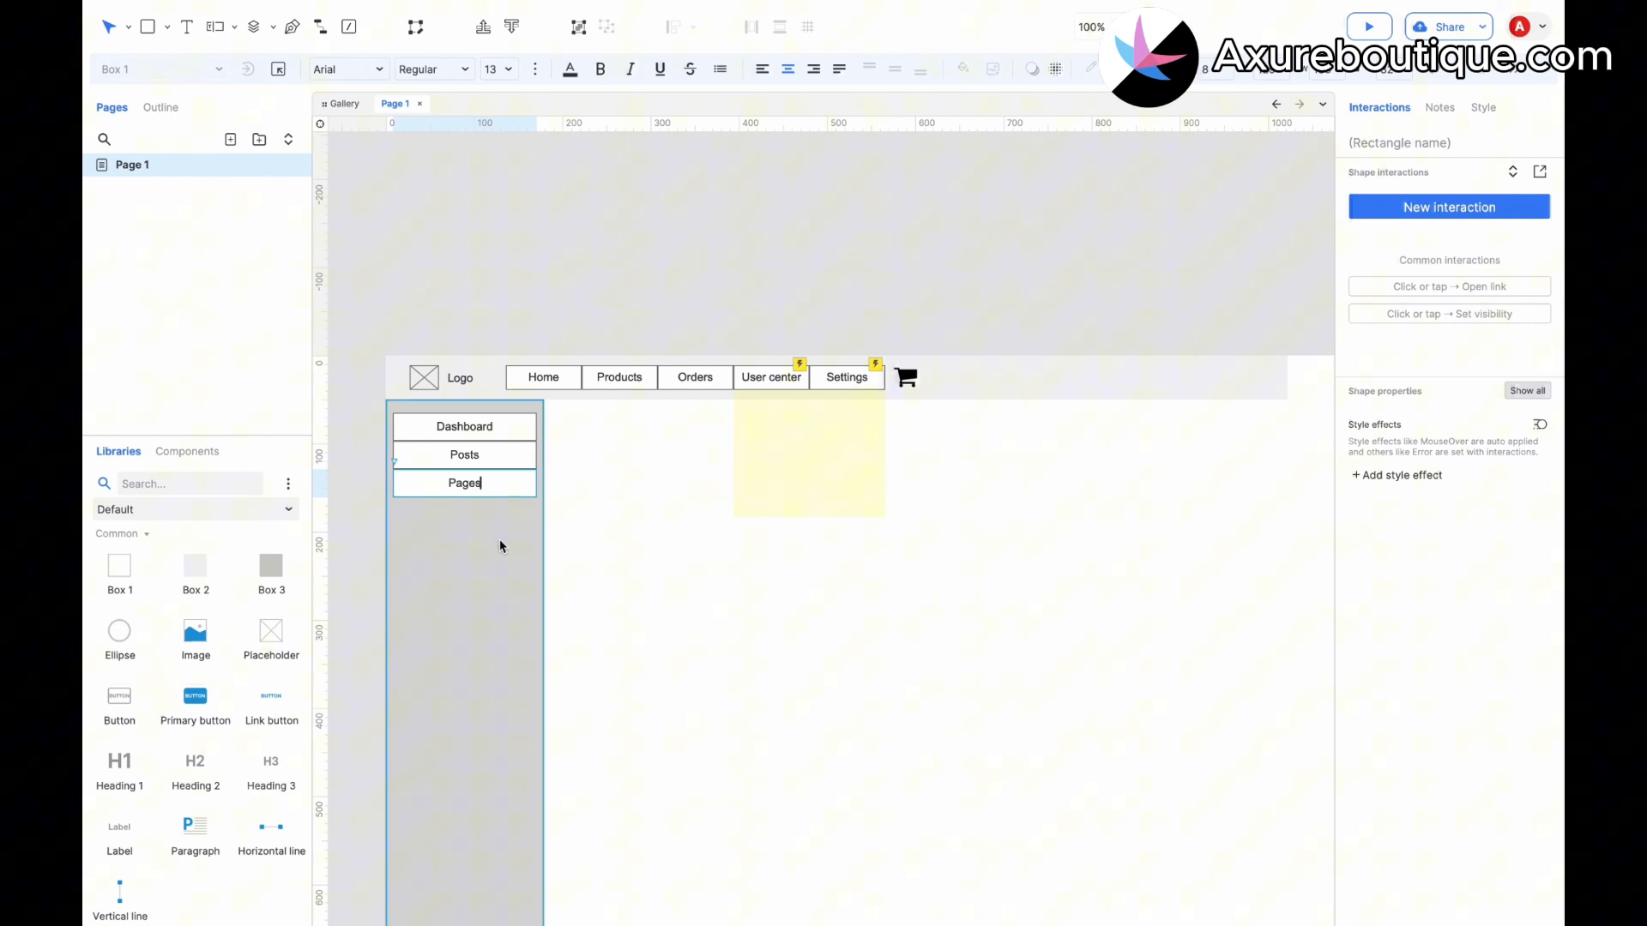
click(497, 534)
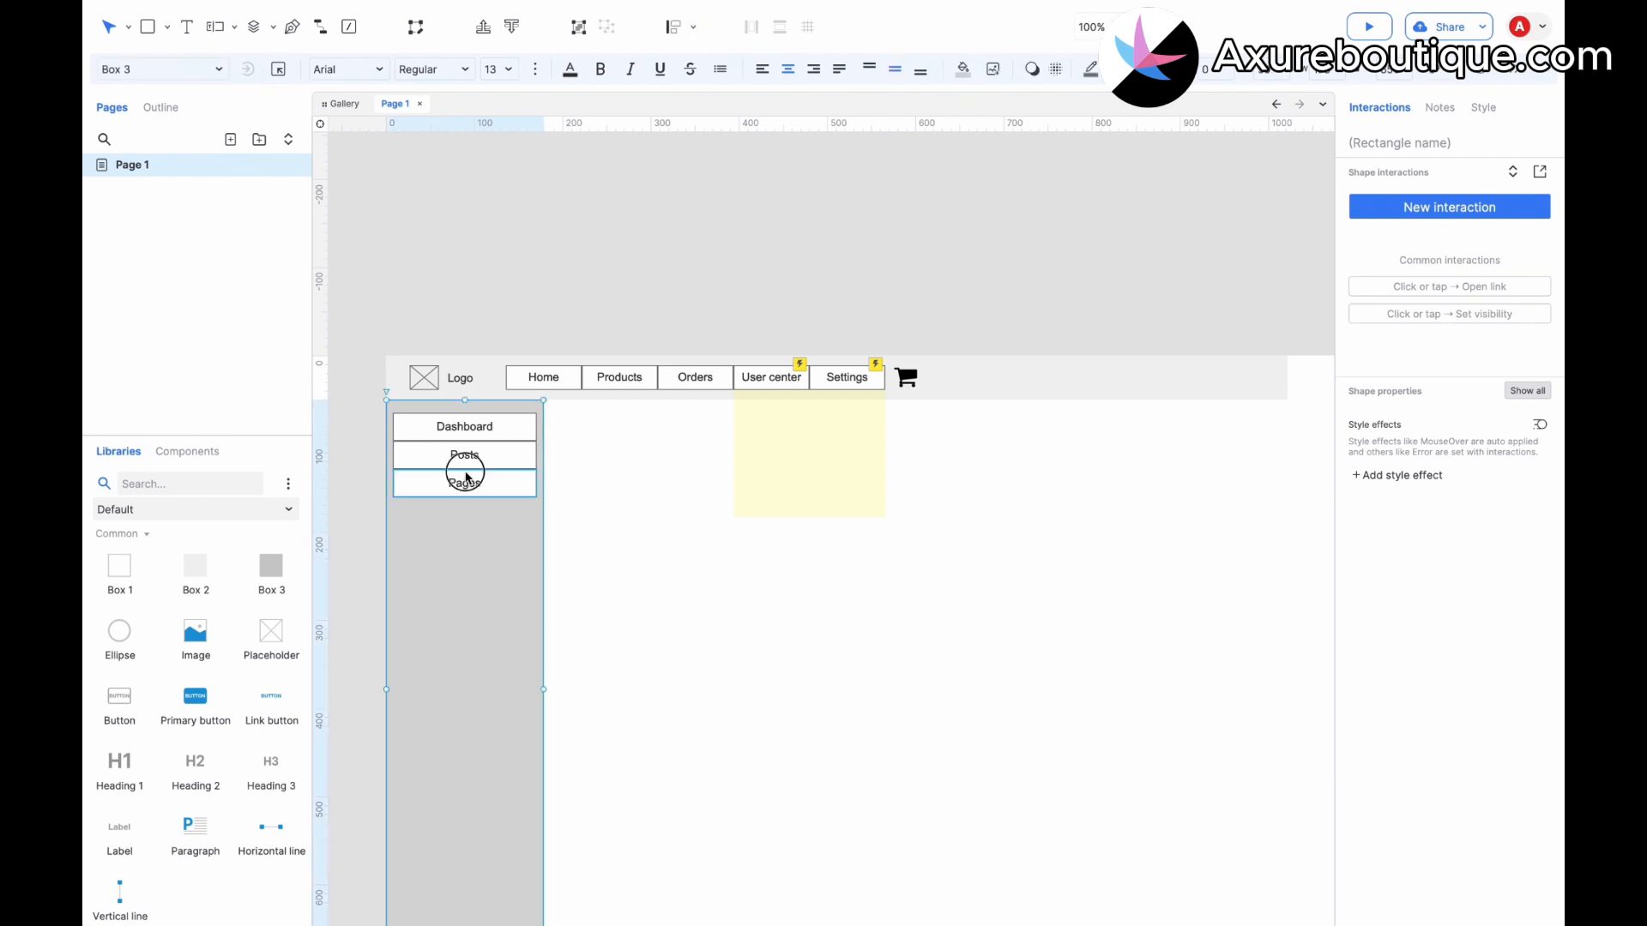
Duplicate the Pages item directly below it and label the copy "Media".
click(465, 474)
key(ctrl+d)
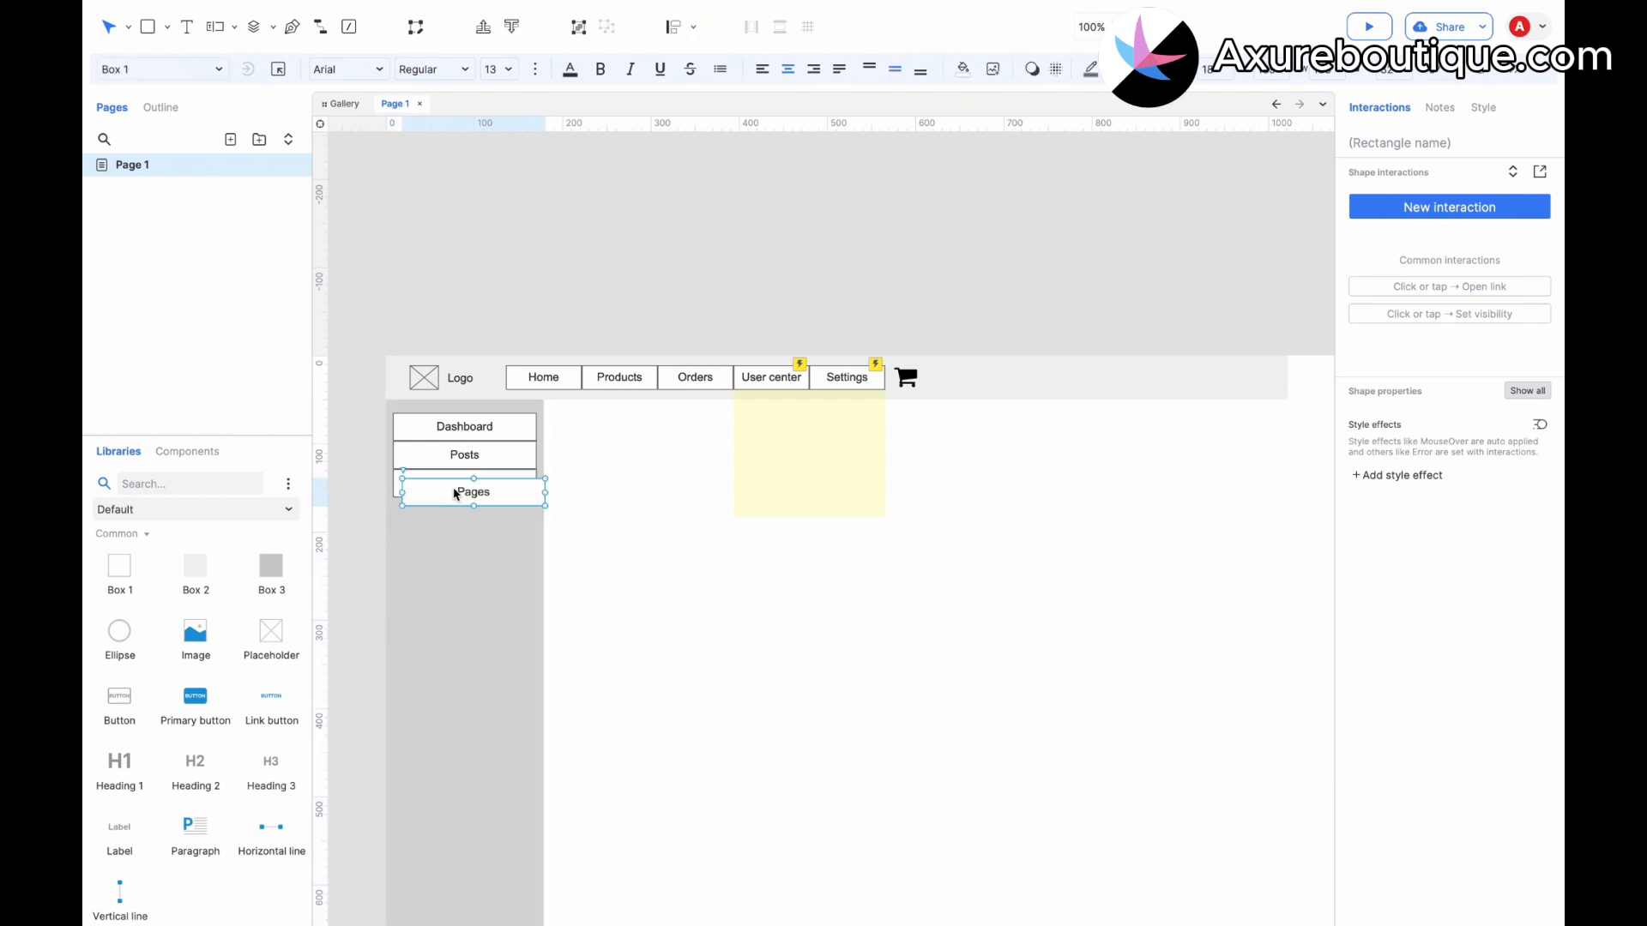
drag(455, 494, 441, 513)
drag(443, 510, 445, 511)
text(Media)
key(Escape)
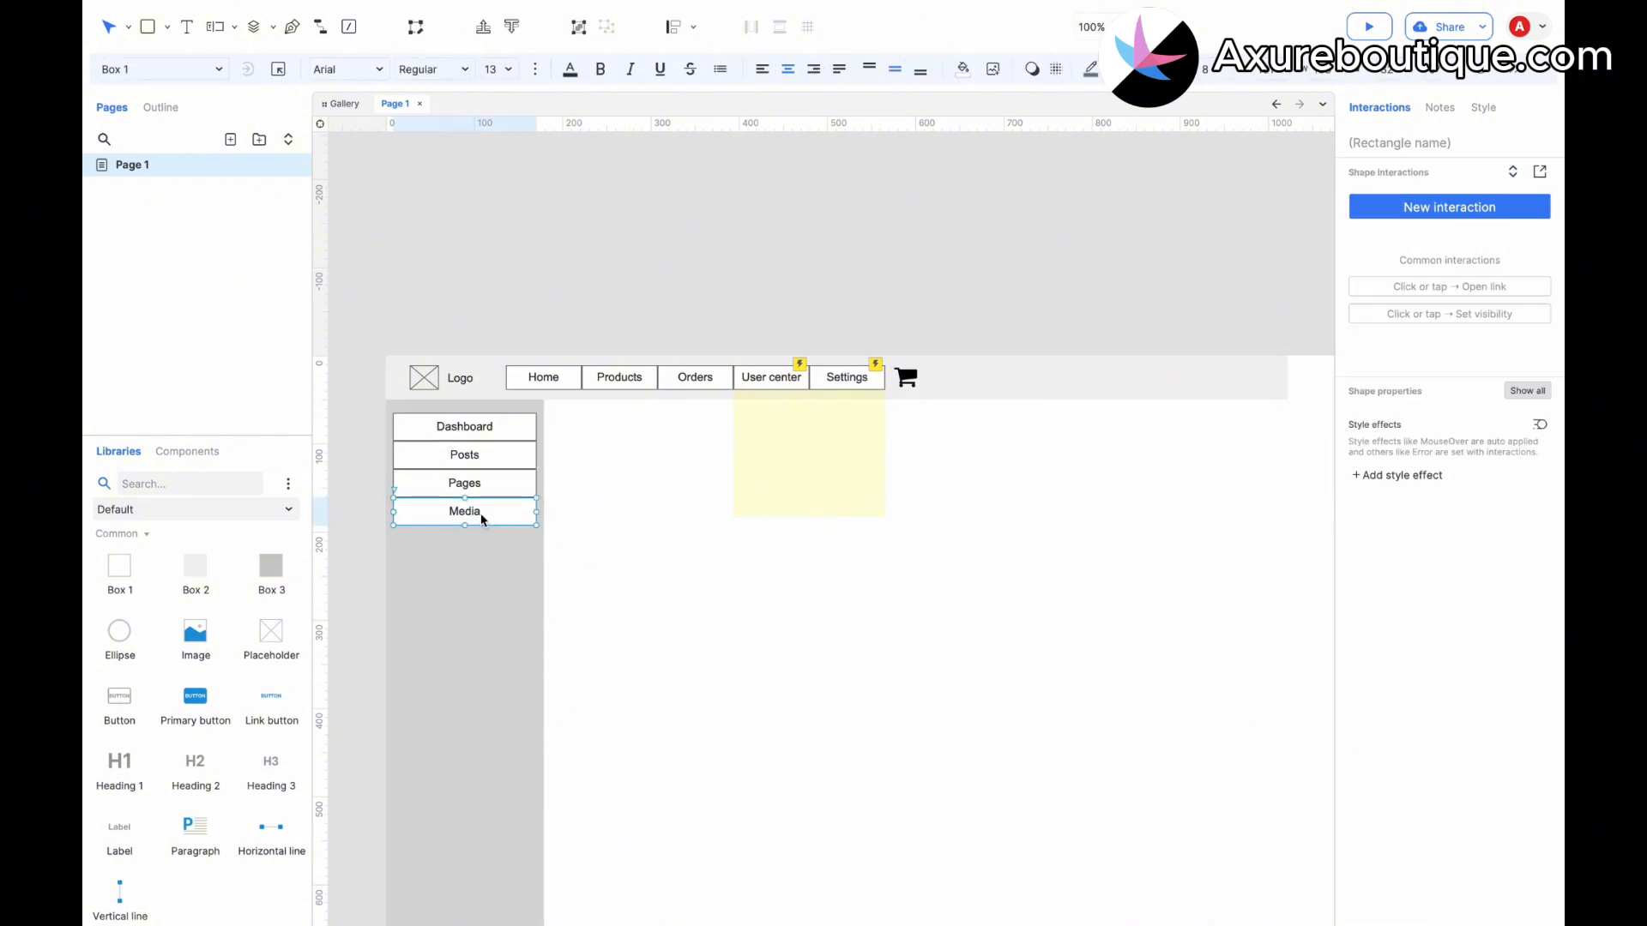
Duplicate the Media item directly below it and label the copy "Users".
drag(472, 518, 470, 542)
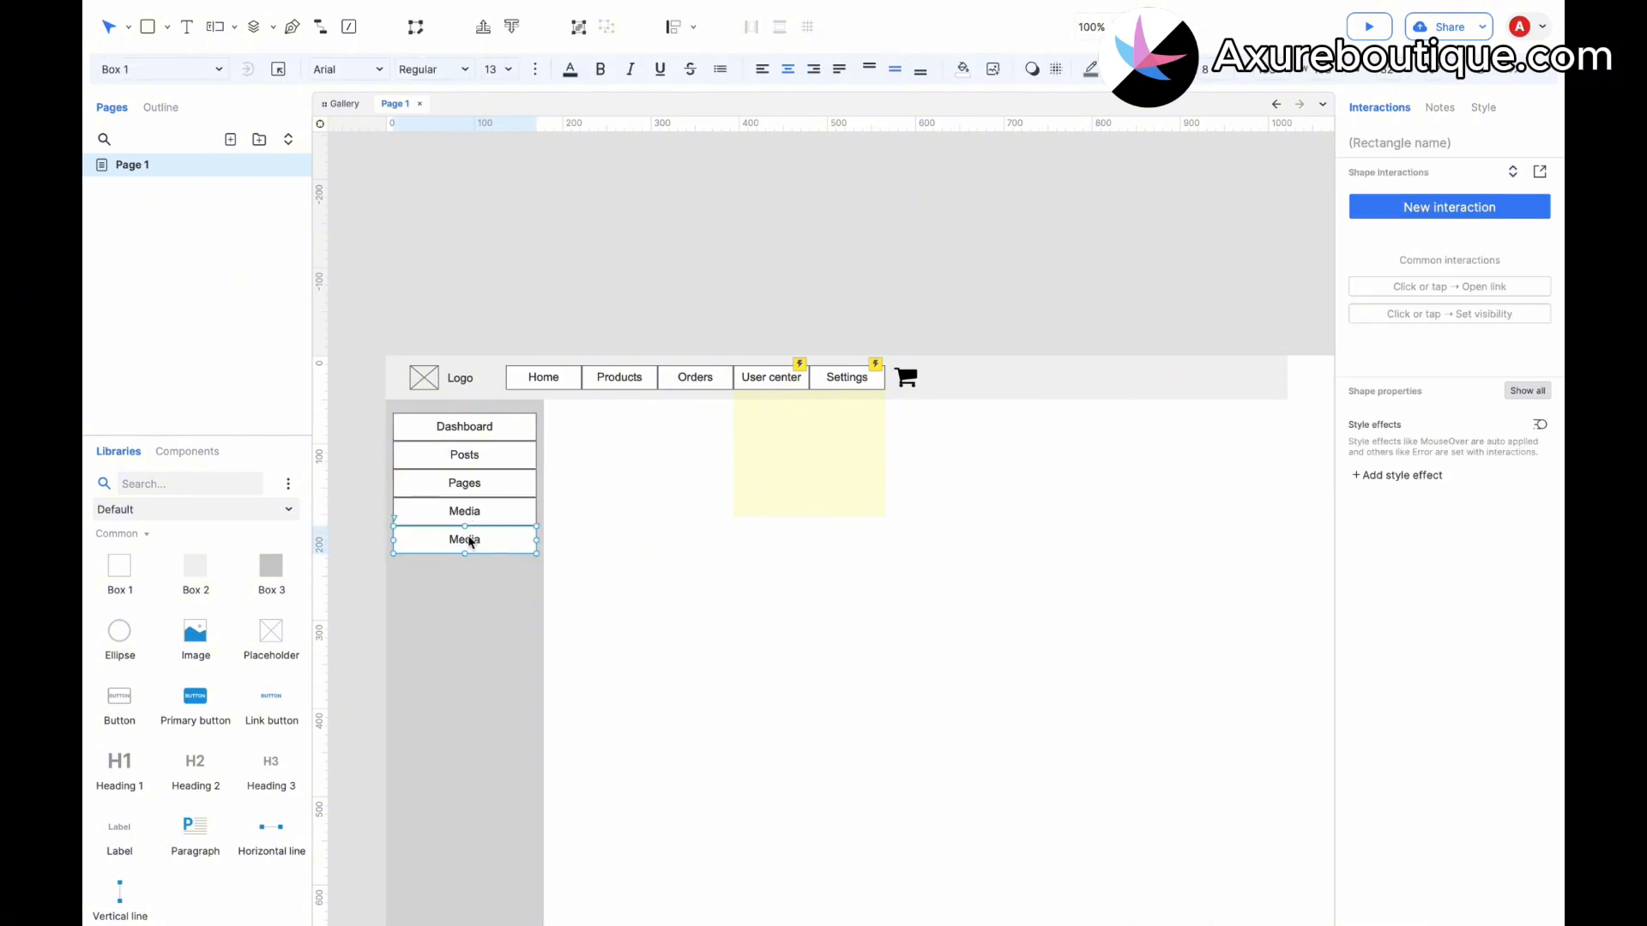
double_click(470, 542)
text(Users)
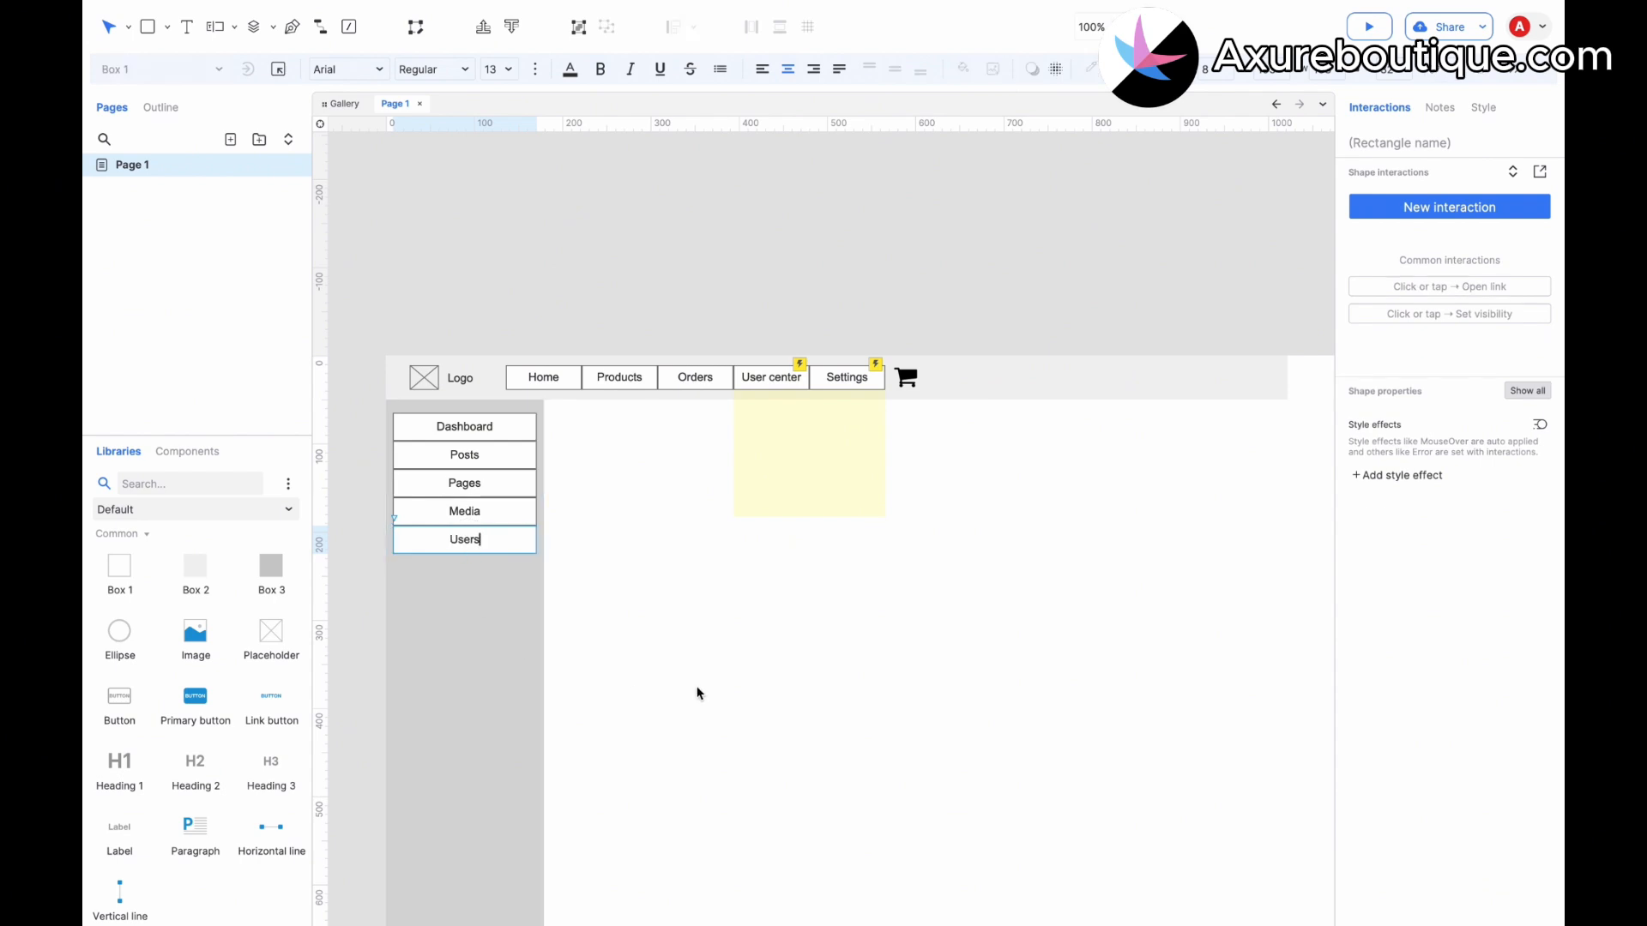
click(697, 684)
Set the page alignment to left in the page style settings.
scroll(697, 683, down, 2)
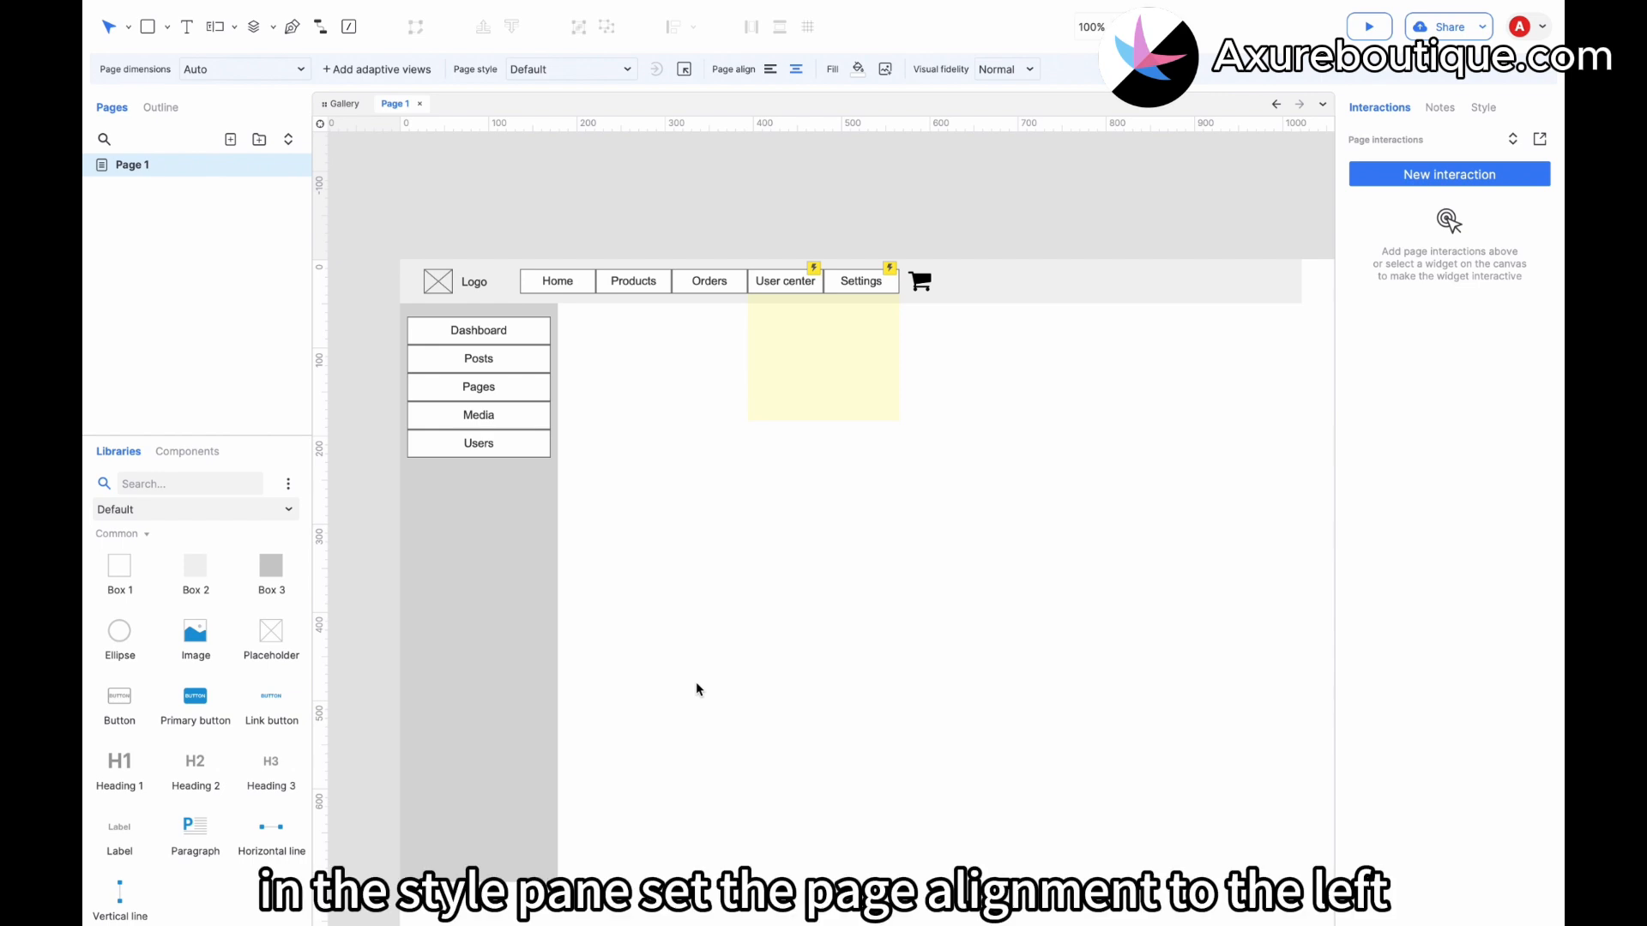
click(1483, 107)
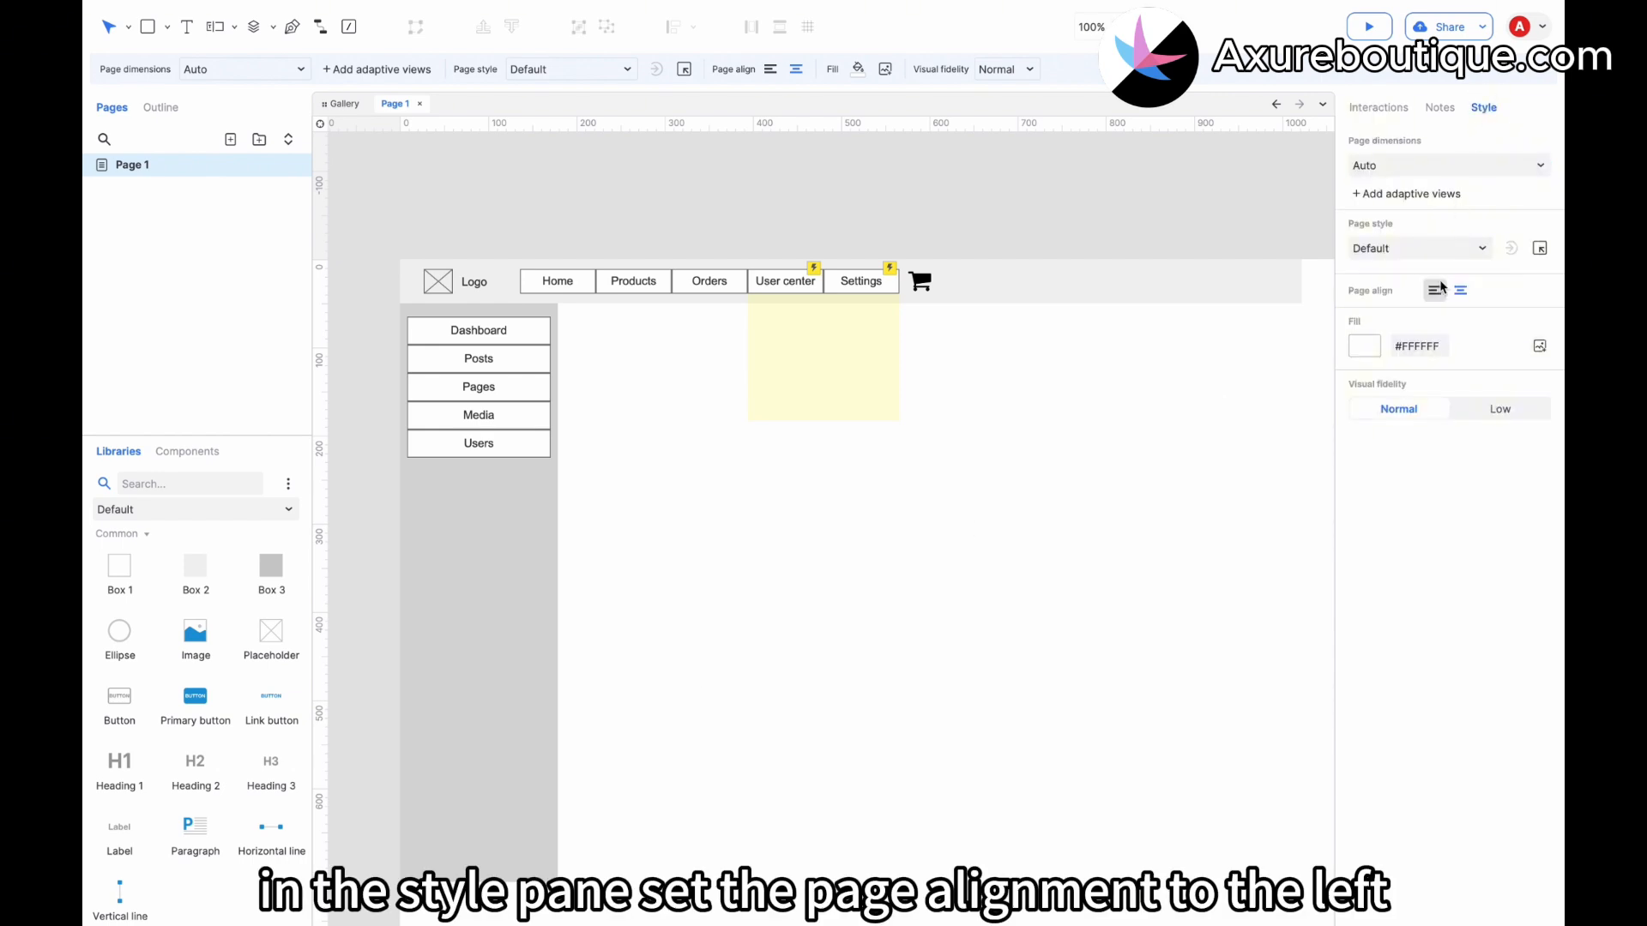
Add a Selected style effect to the Home button with a black fill color and white font color.
click(577, 283)
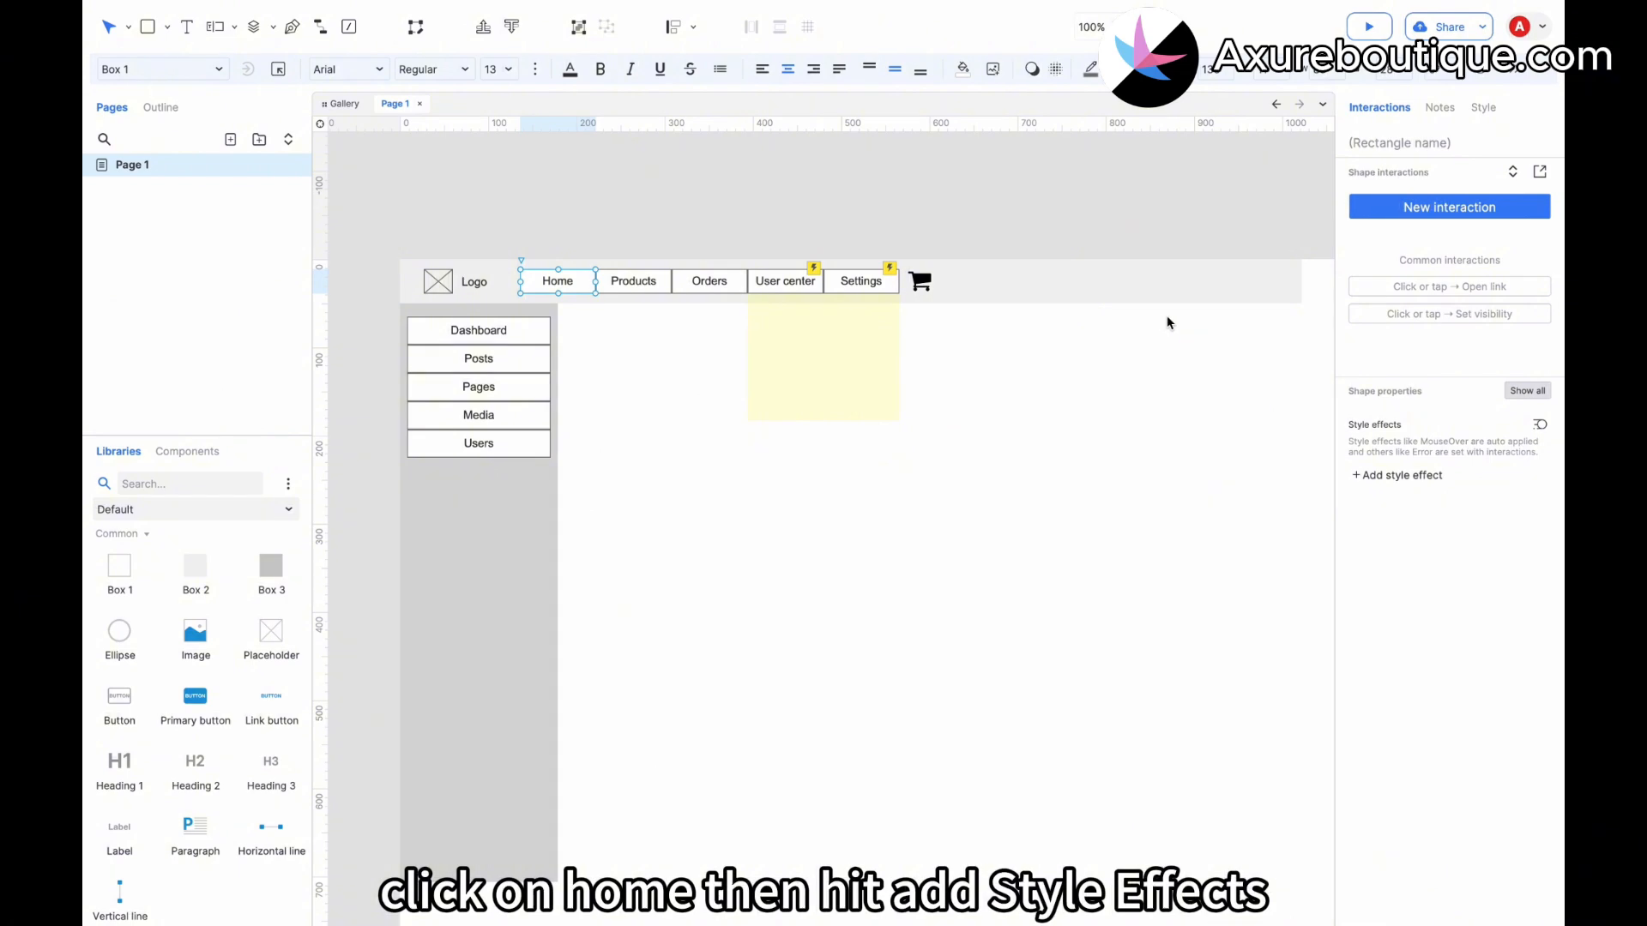
click(1394, 475)
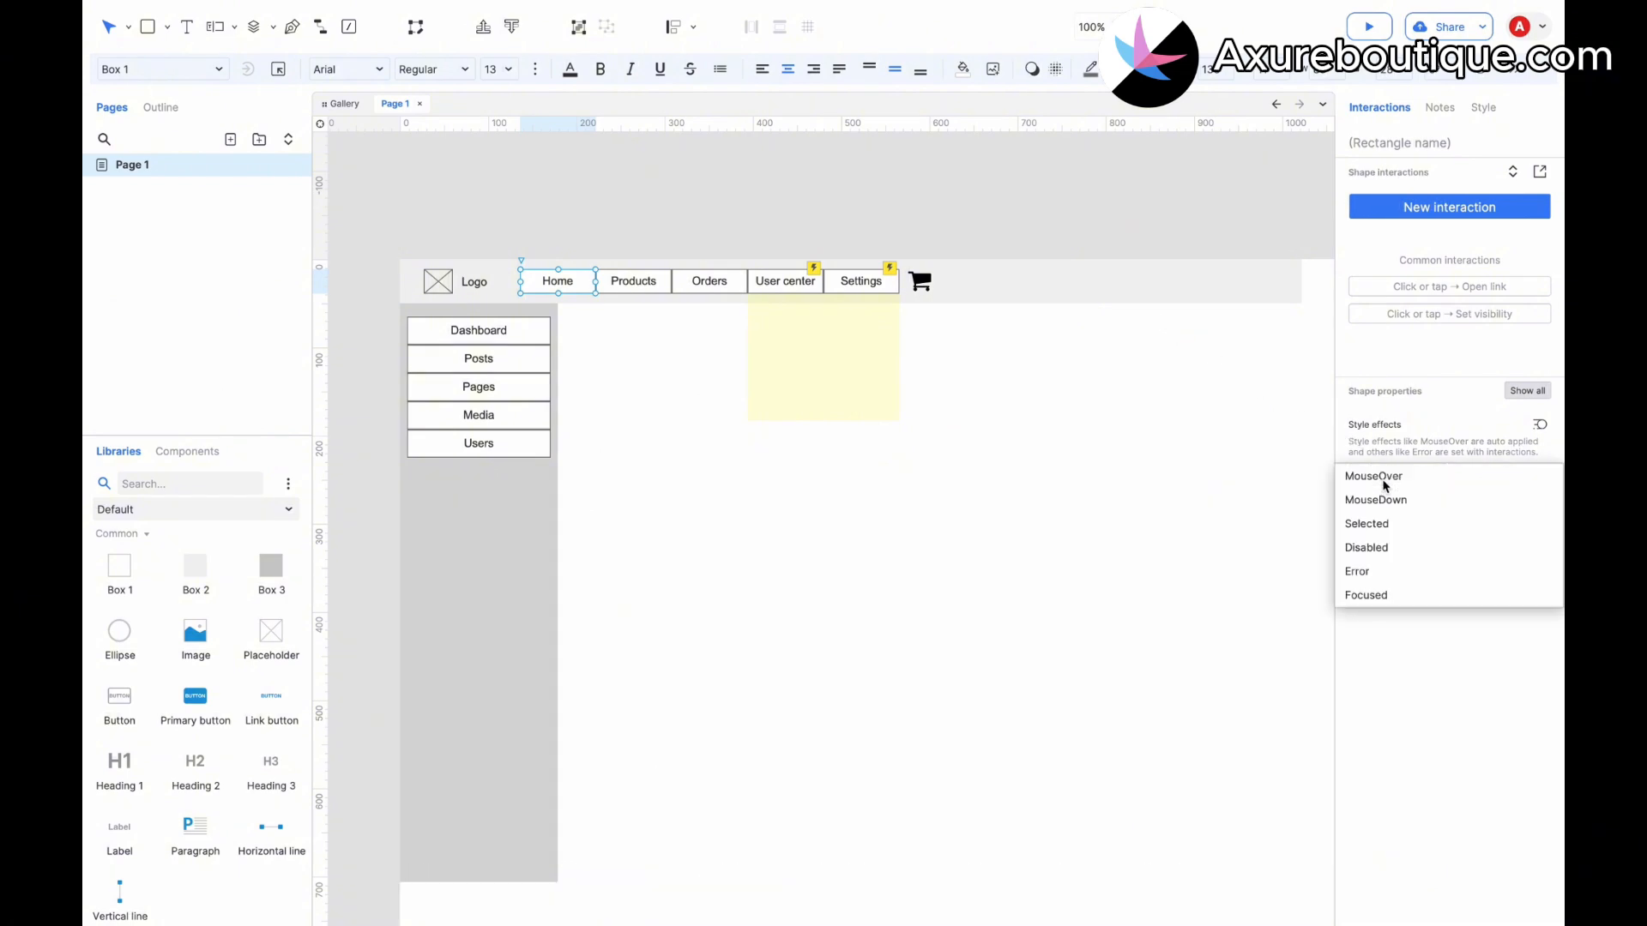
click(1380, 524)
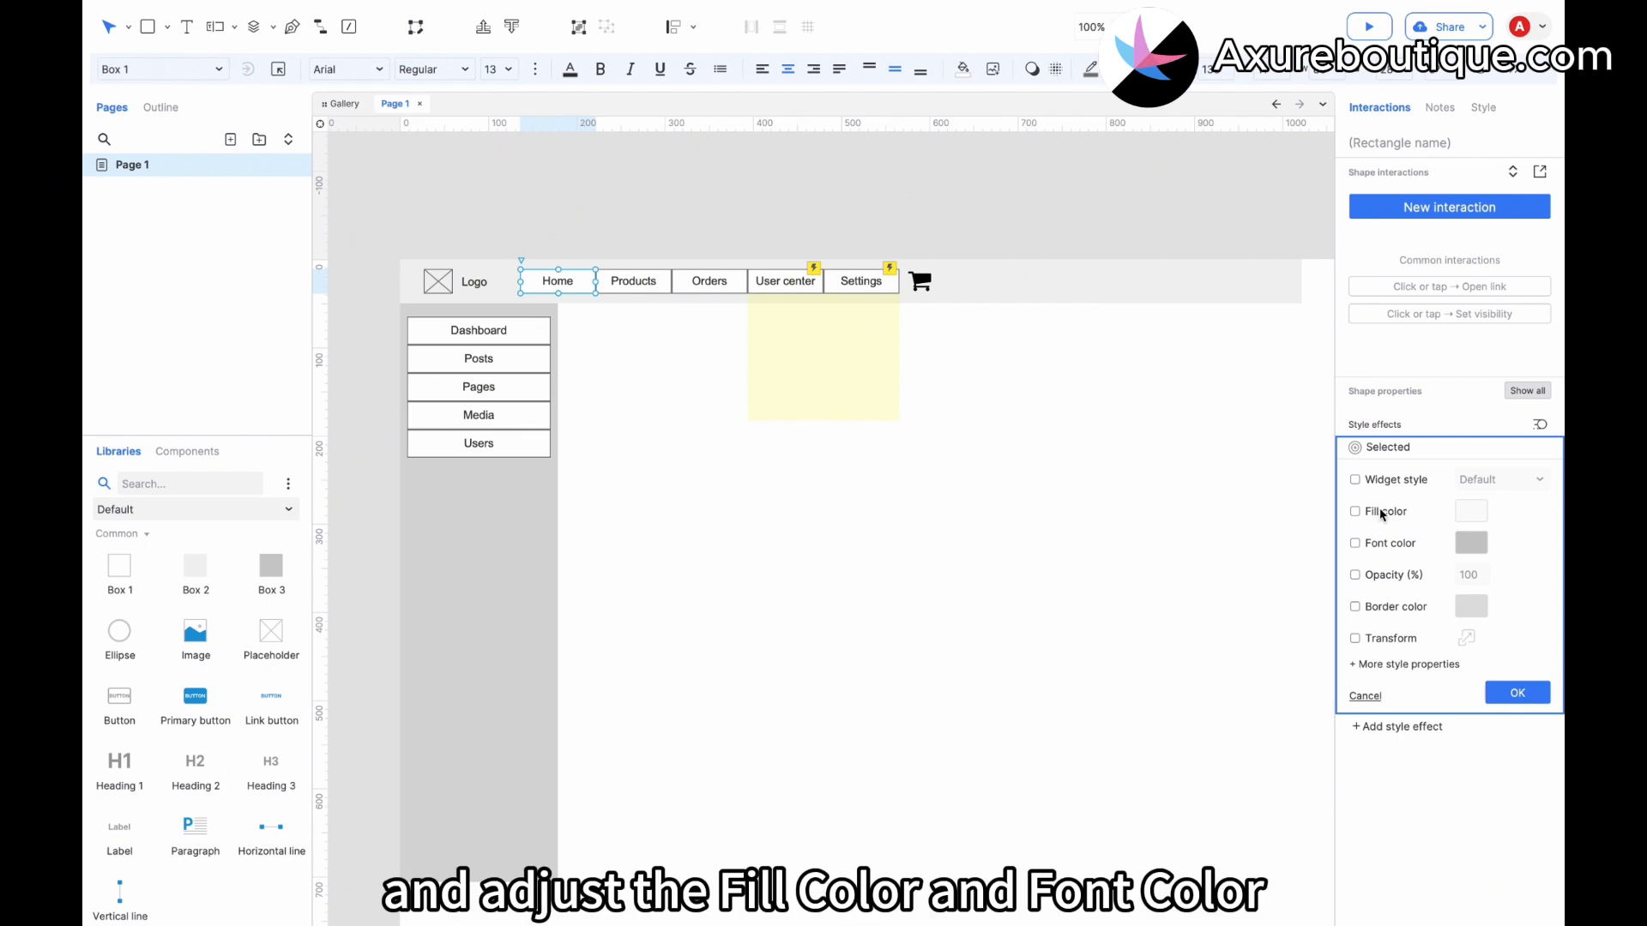
click(1382, 514)
click(1471, 511)
click(1379, 609)
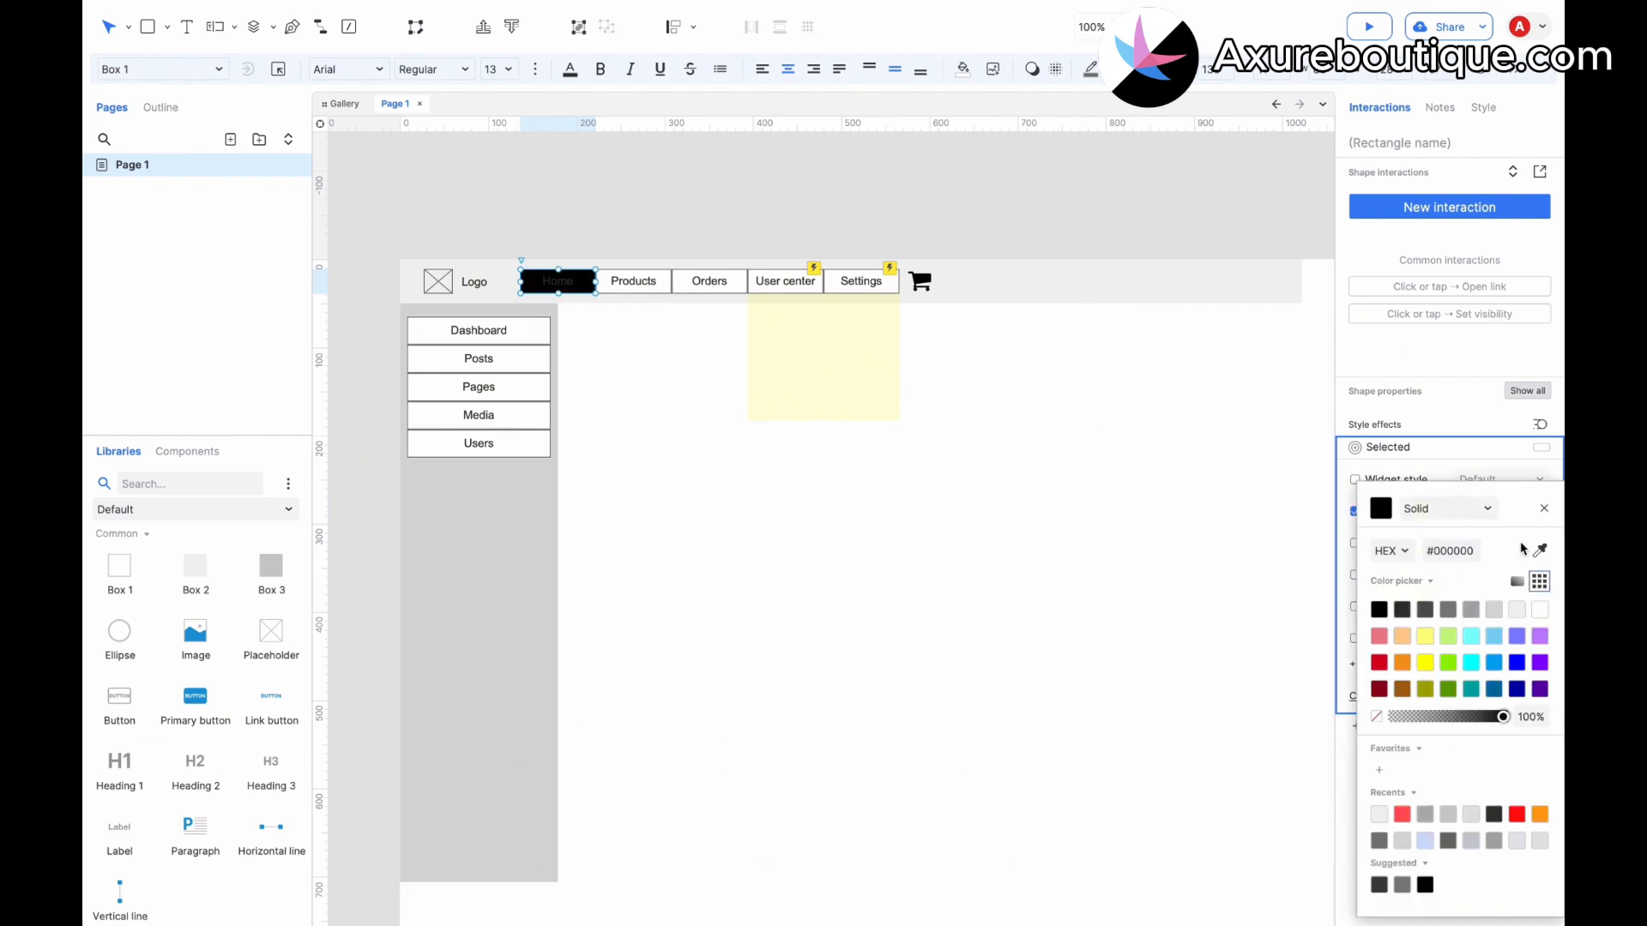
click(1543, 509)
click(1355, 543)
click(1470, 543)
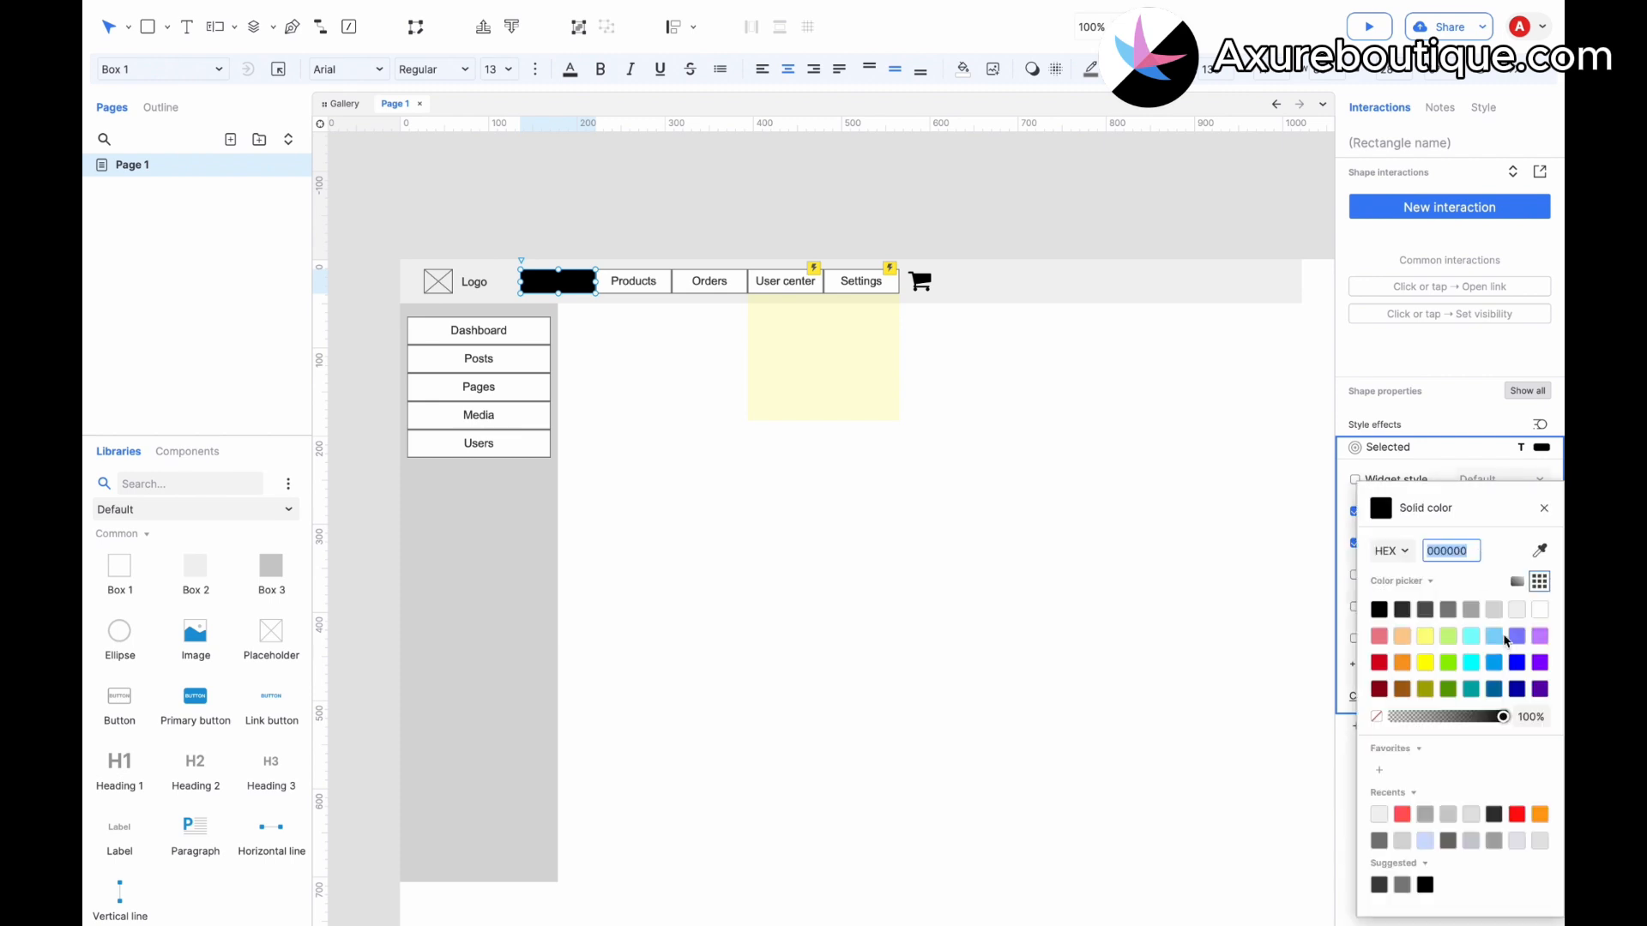
click(1539, 609)
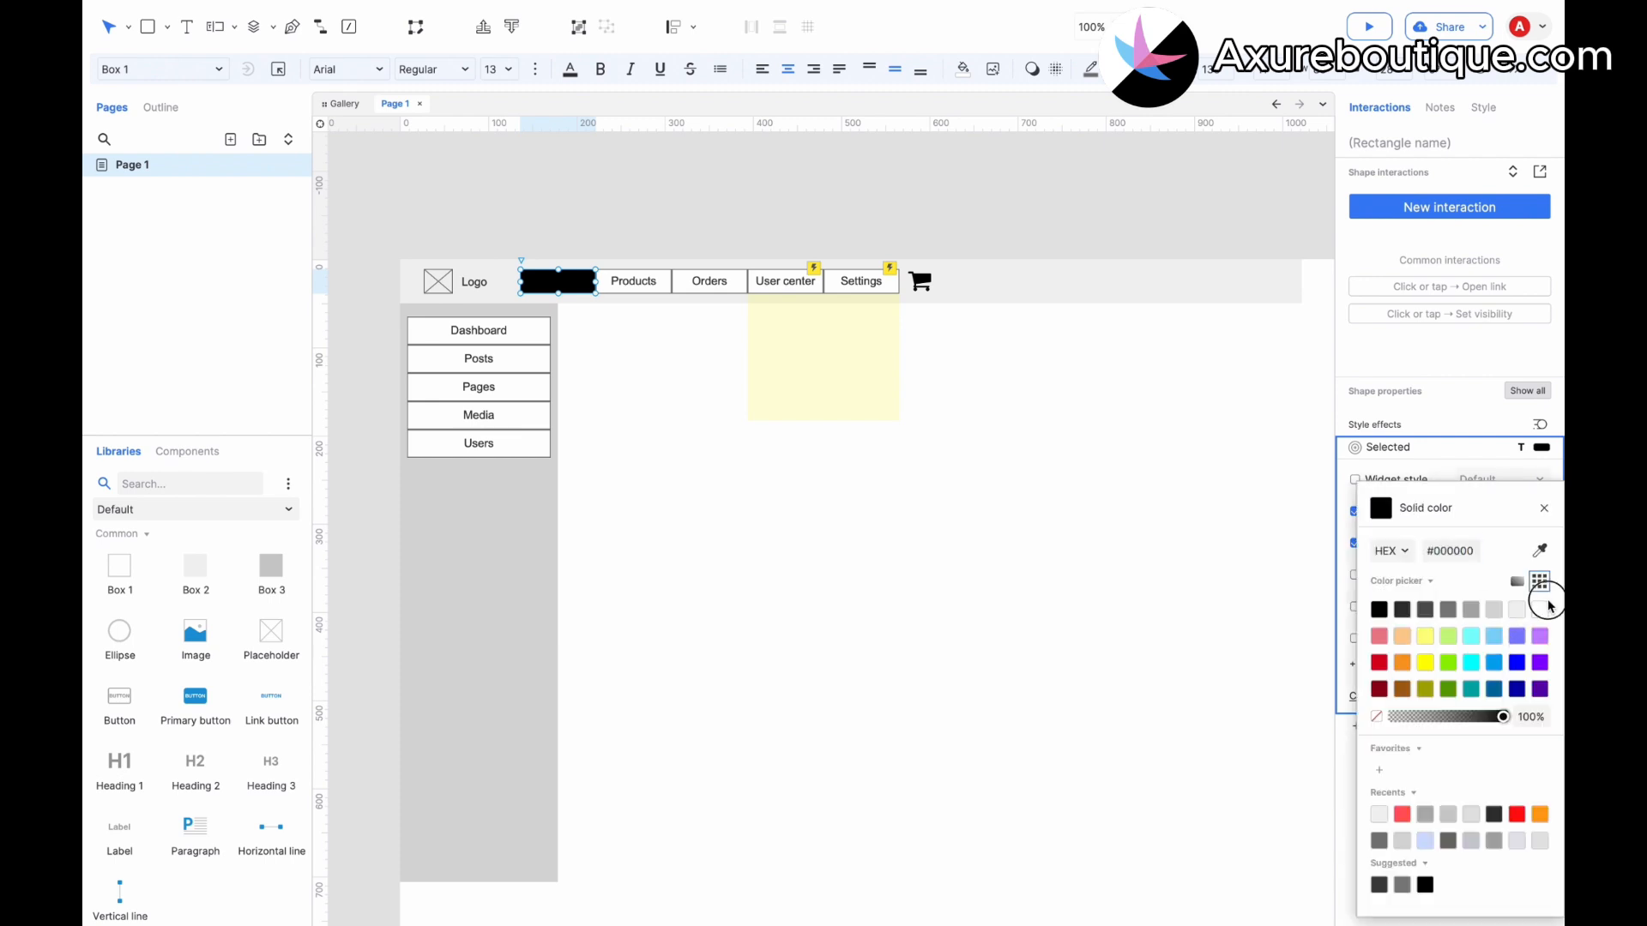
click(1053, 502)
click(562, 290)
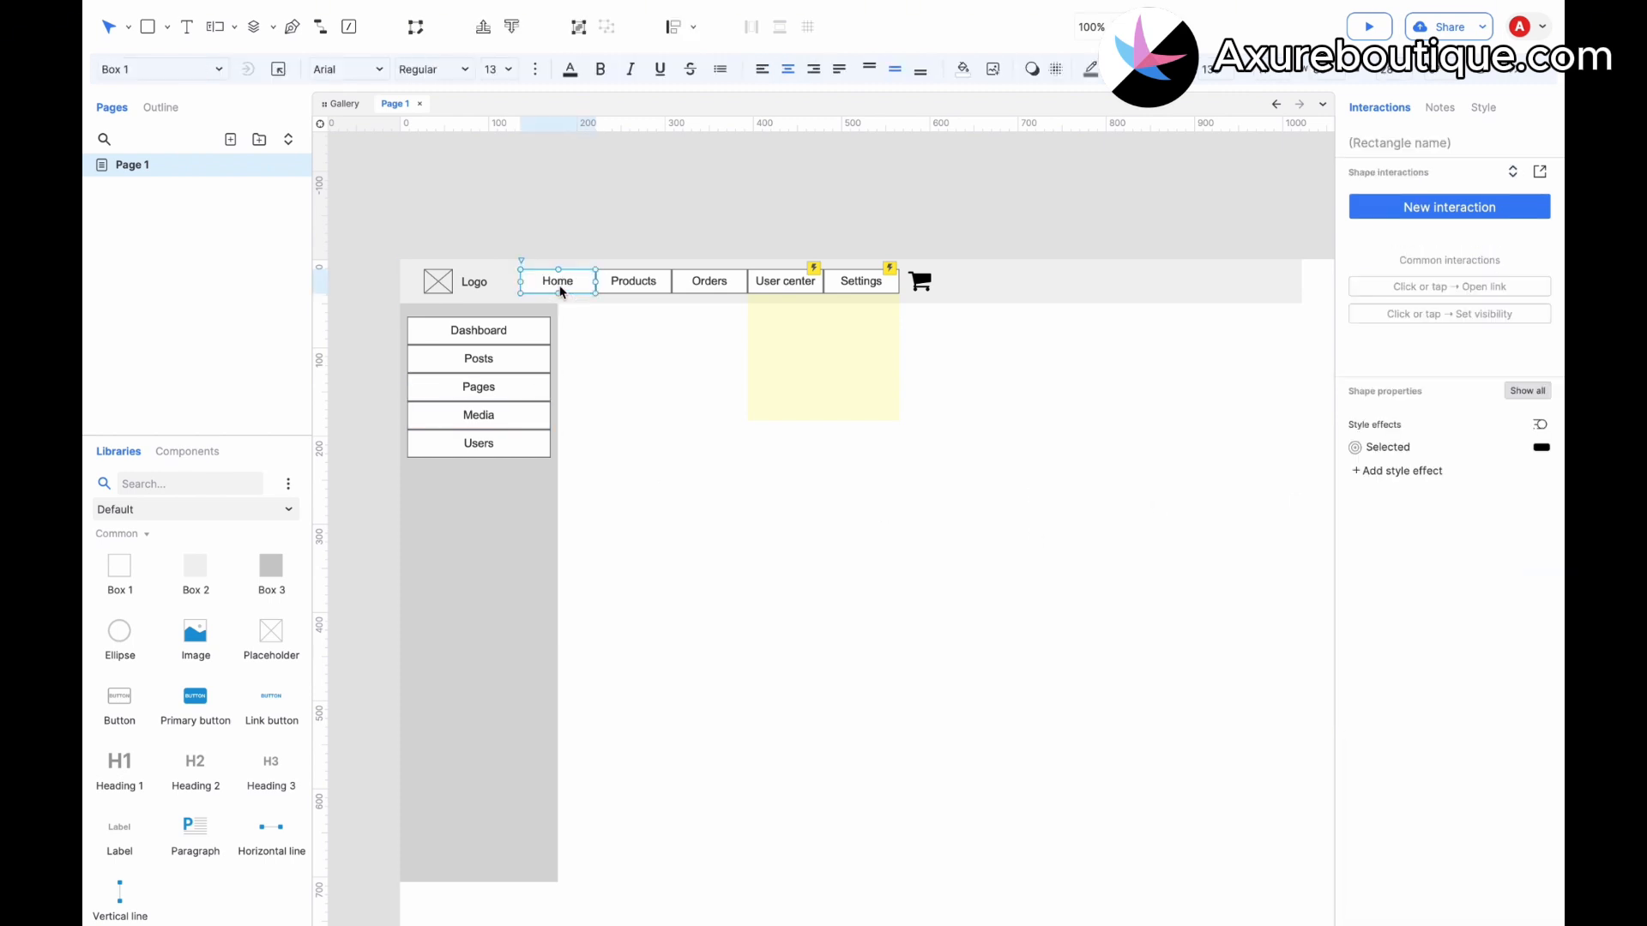
Set the Home button in the header to its Selected state.
right_click(562, 292)
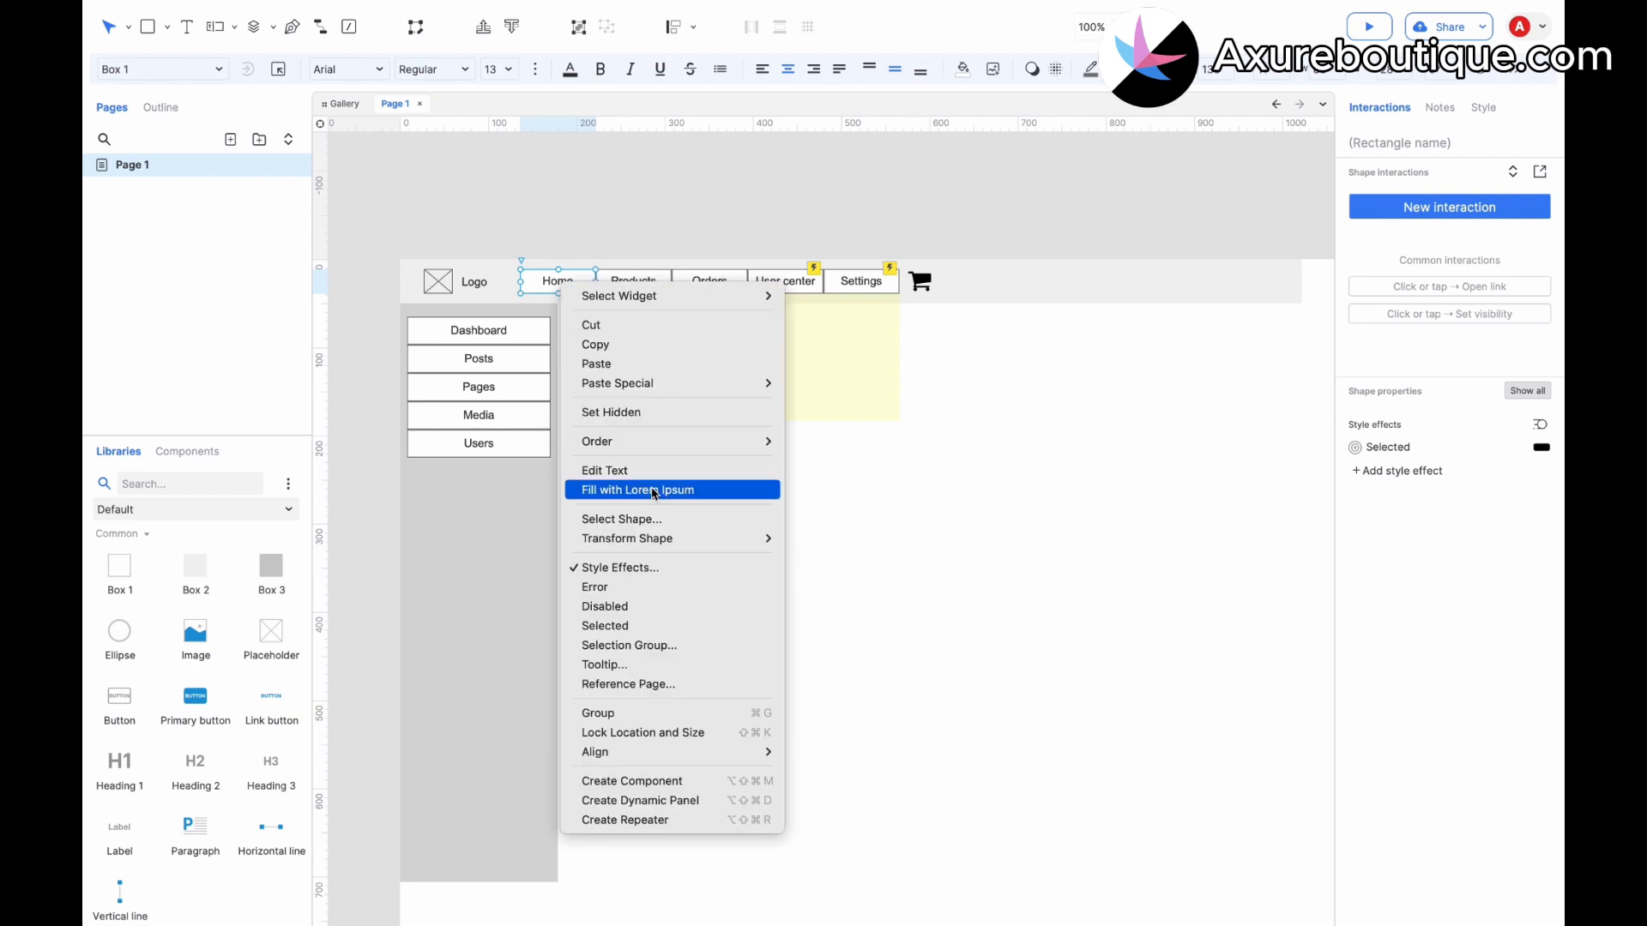
click(604, 625)
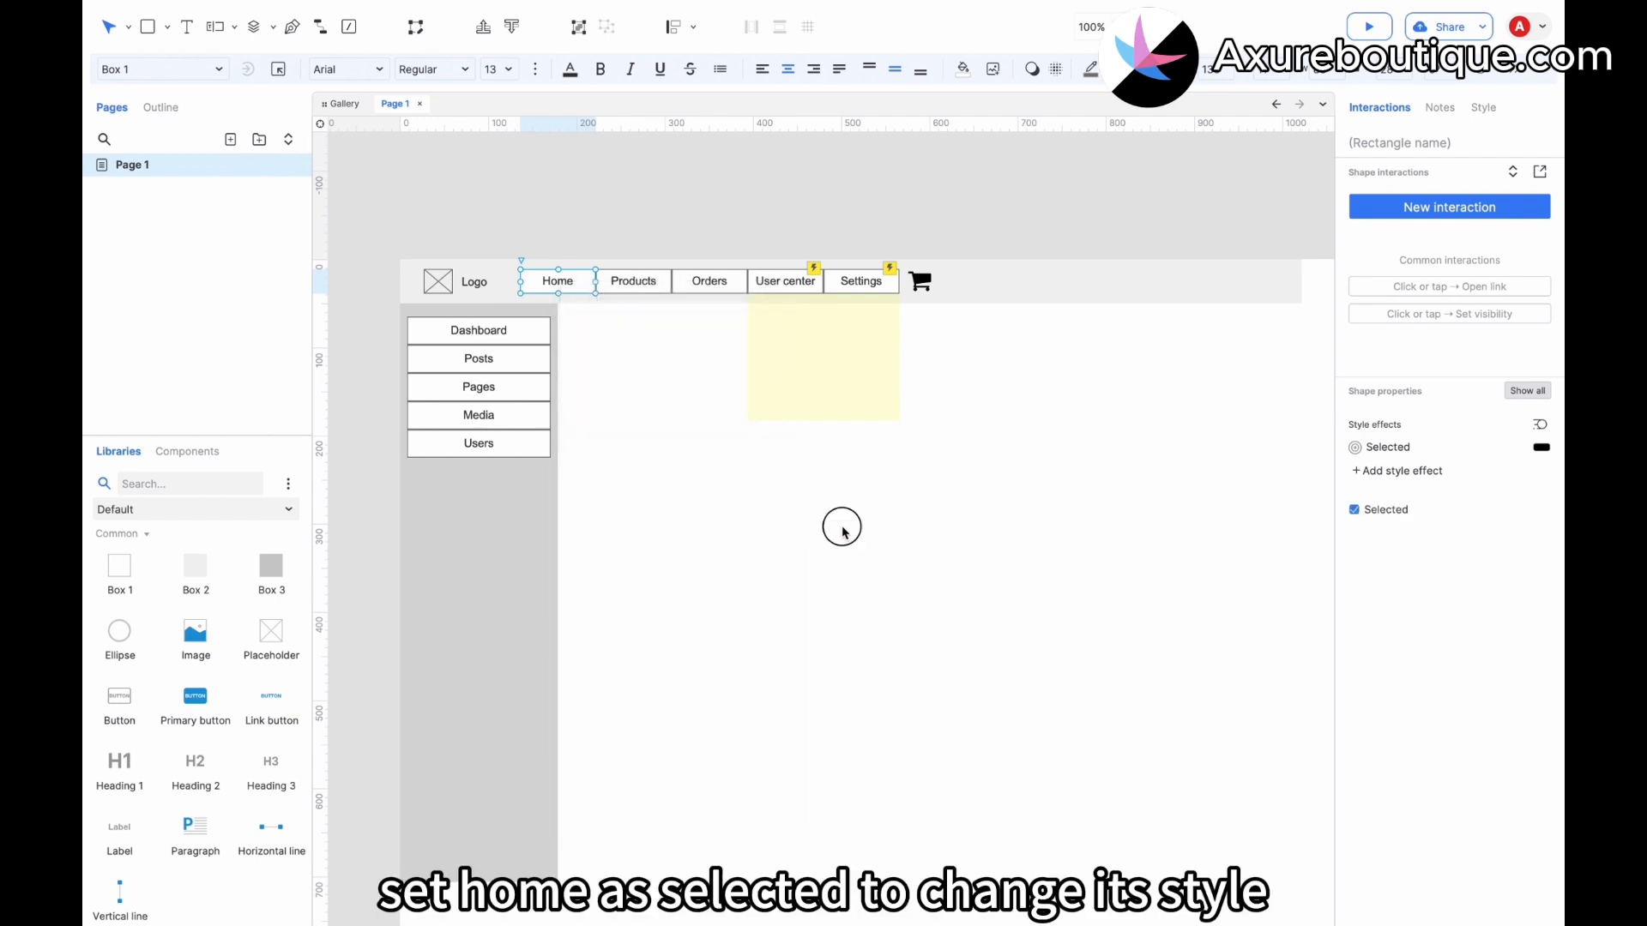
click(837, 526)
Try to copy the Selected style effect from the Home button and paste it onto the Dashboard button.
click(525, 333)
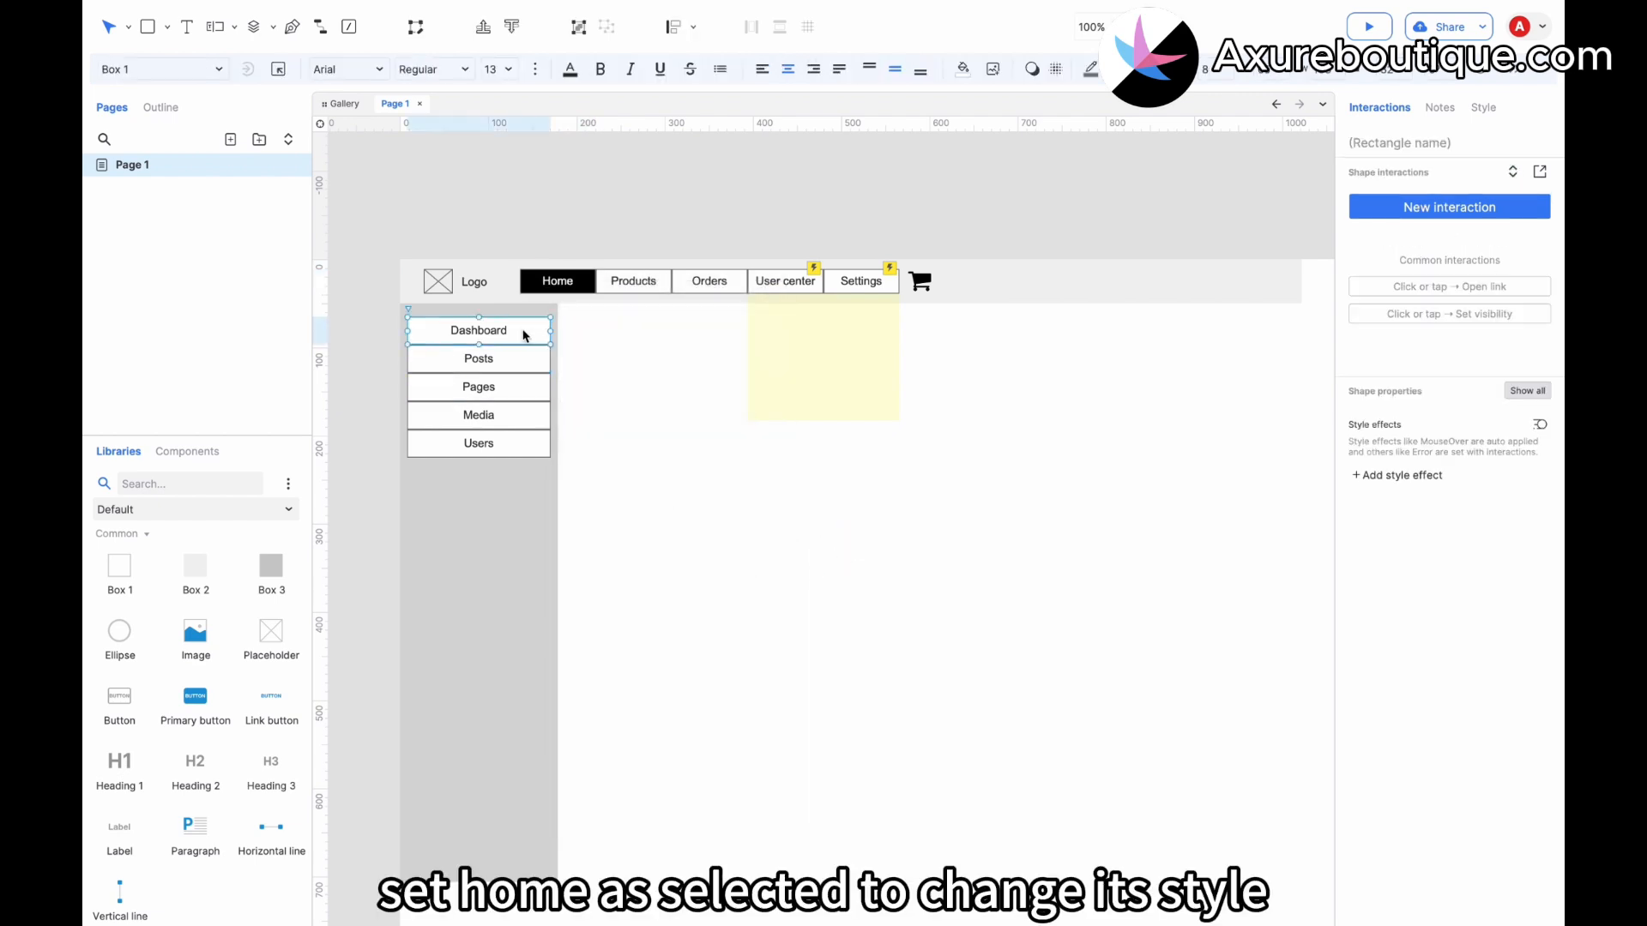
click(557, 283)
click(1426, 447)
key(ctrl+c)
click(455, 331)
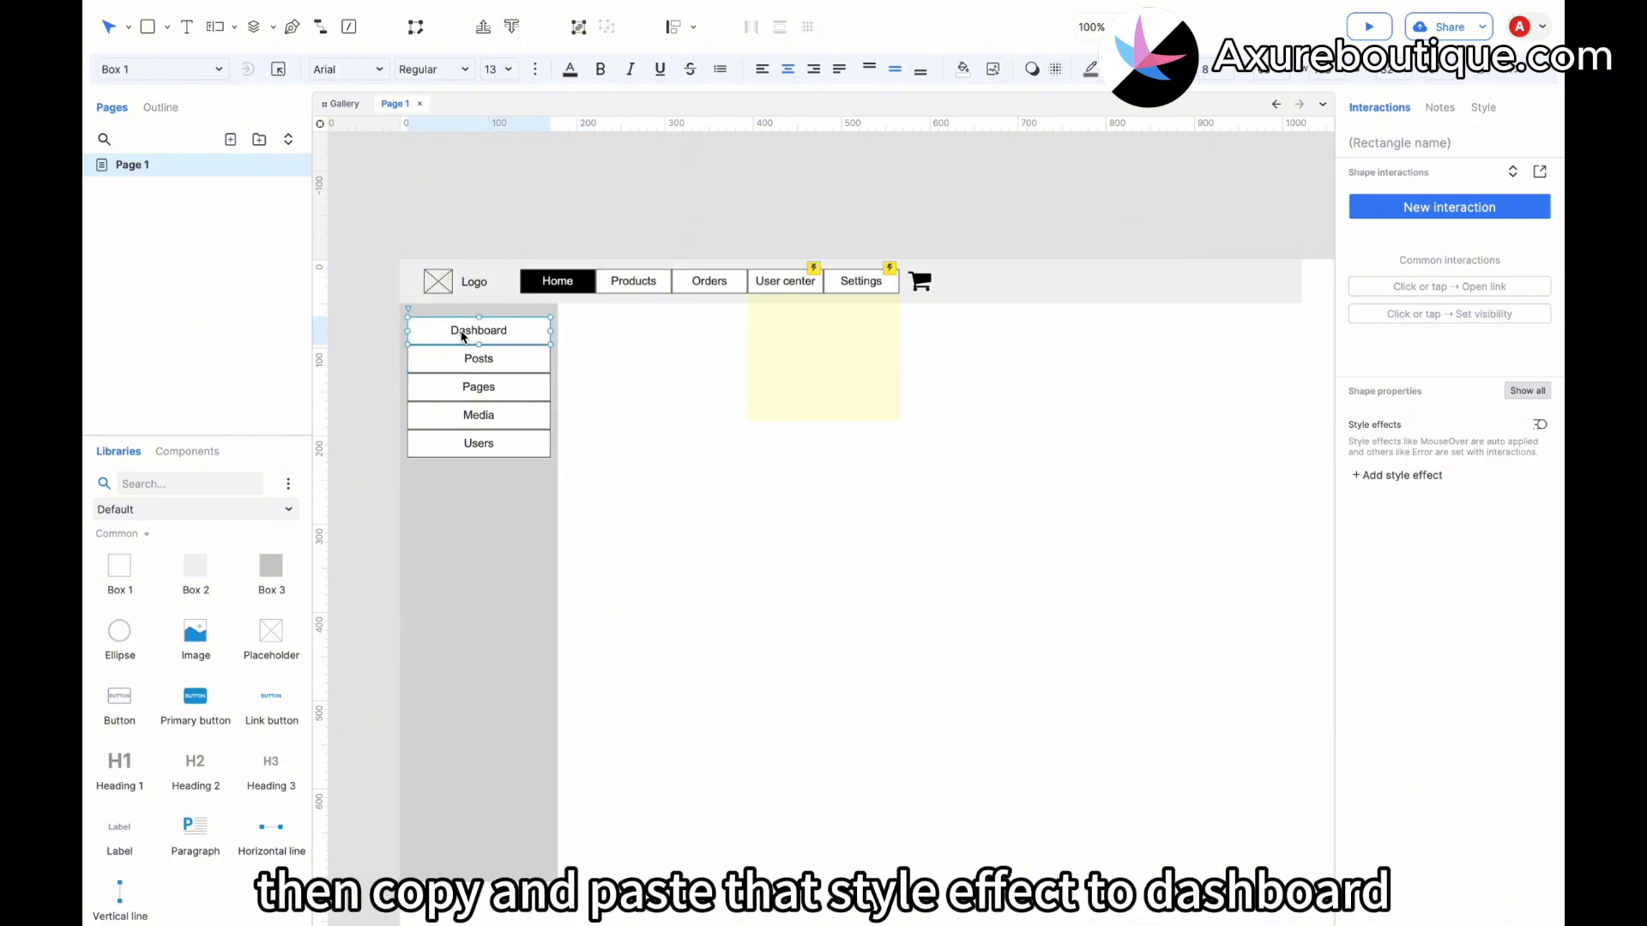
key(ctrl+v)
click(585, 288)
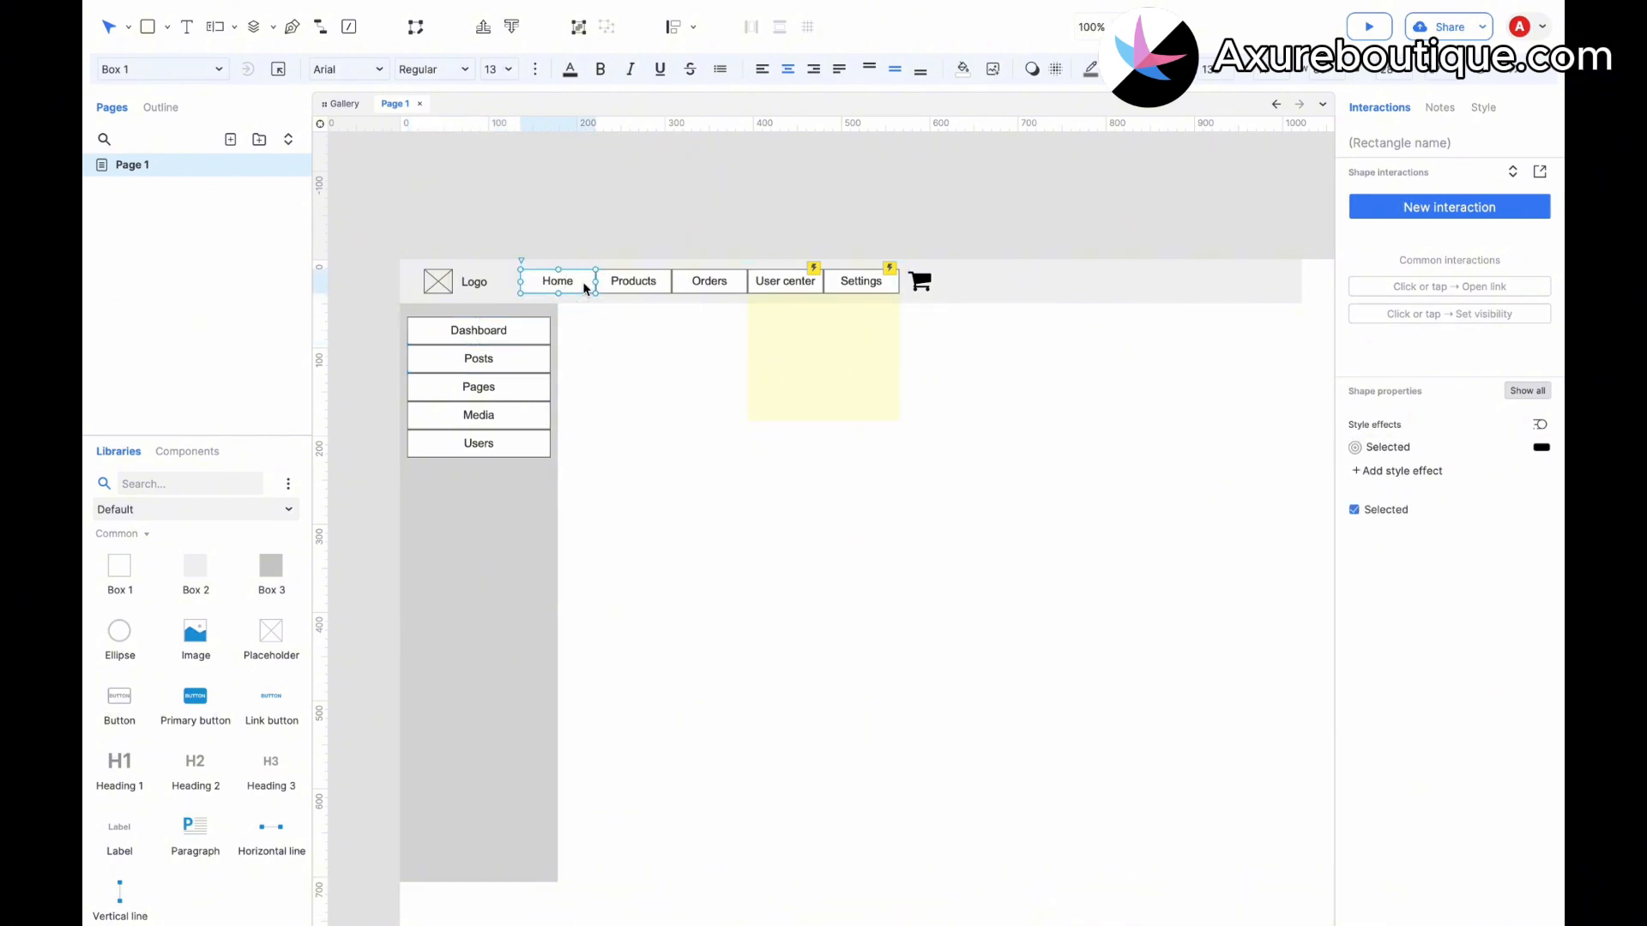
Copy the Home button and paste its style onto the Dashboard button in the sidebar.
right_click(579, 291)
click(616, 340)
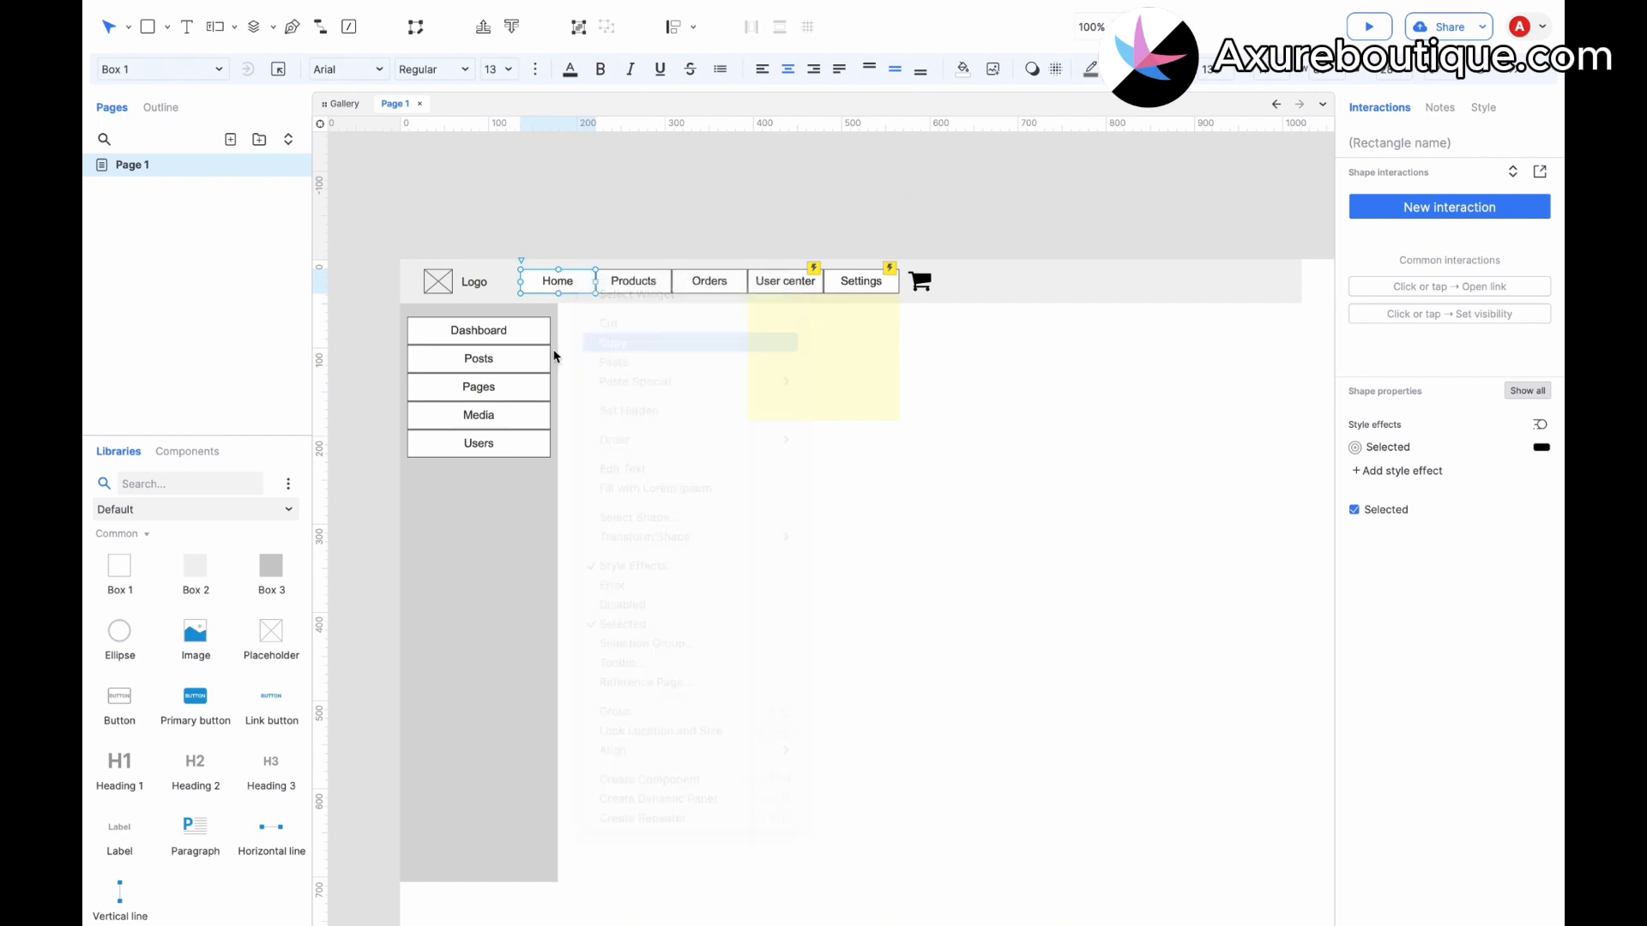
right_click(491, 333)
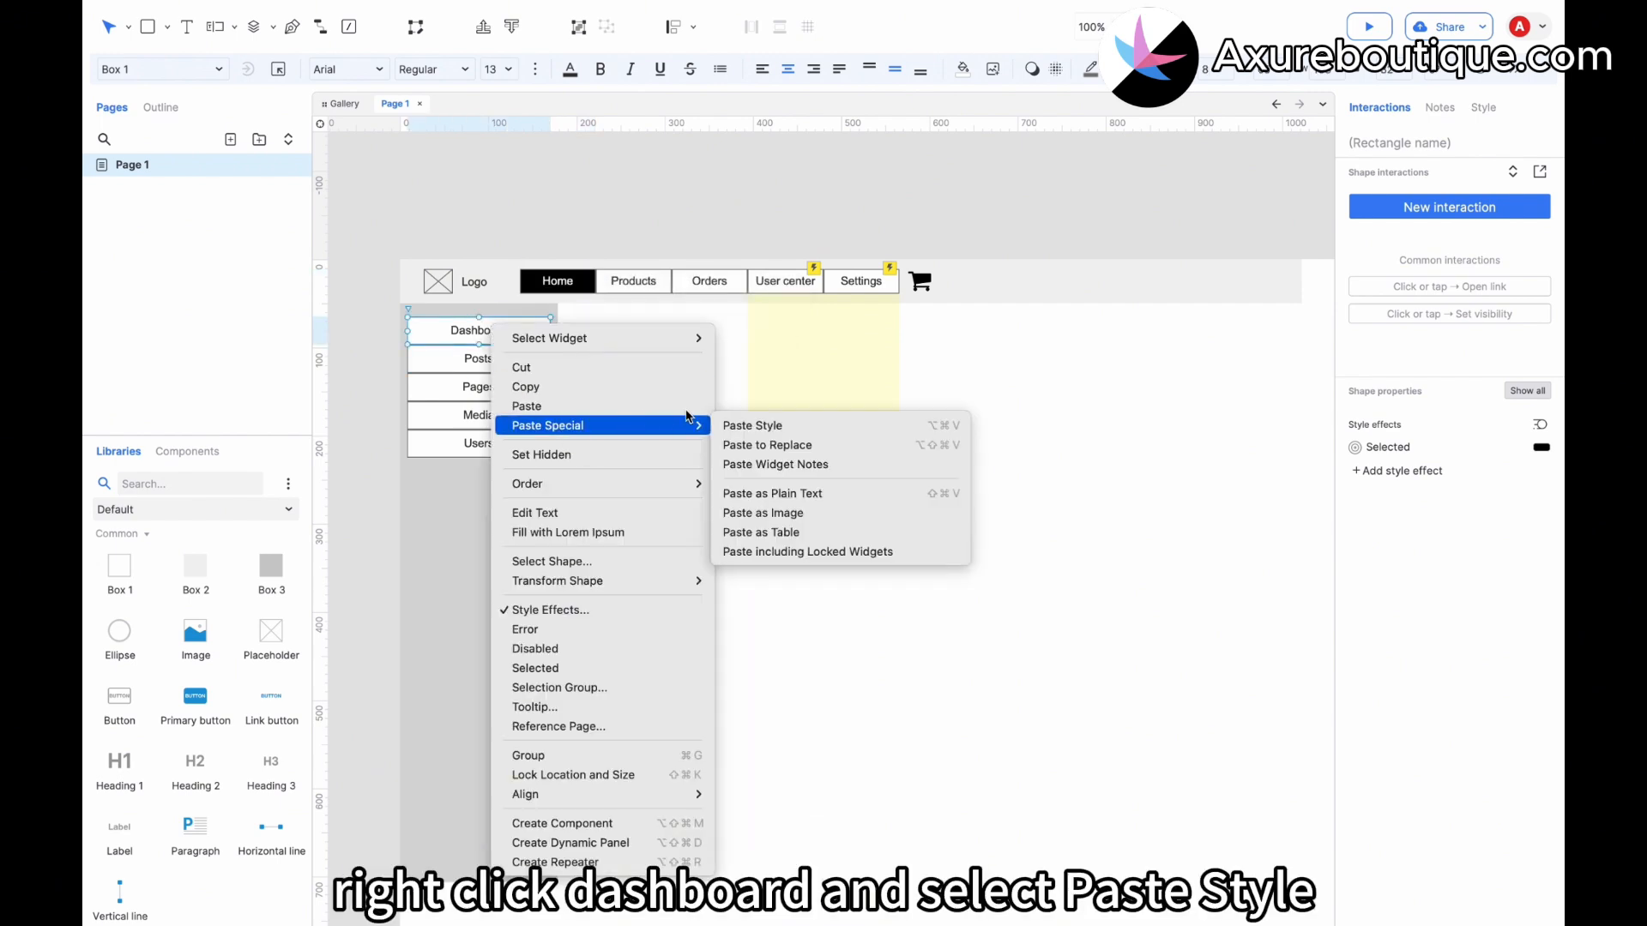
click(759, 427)
click(891, 491)
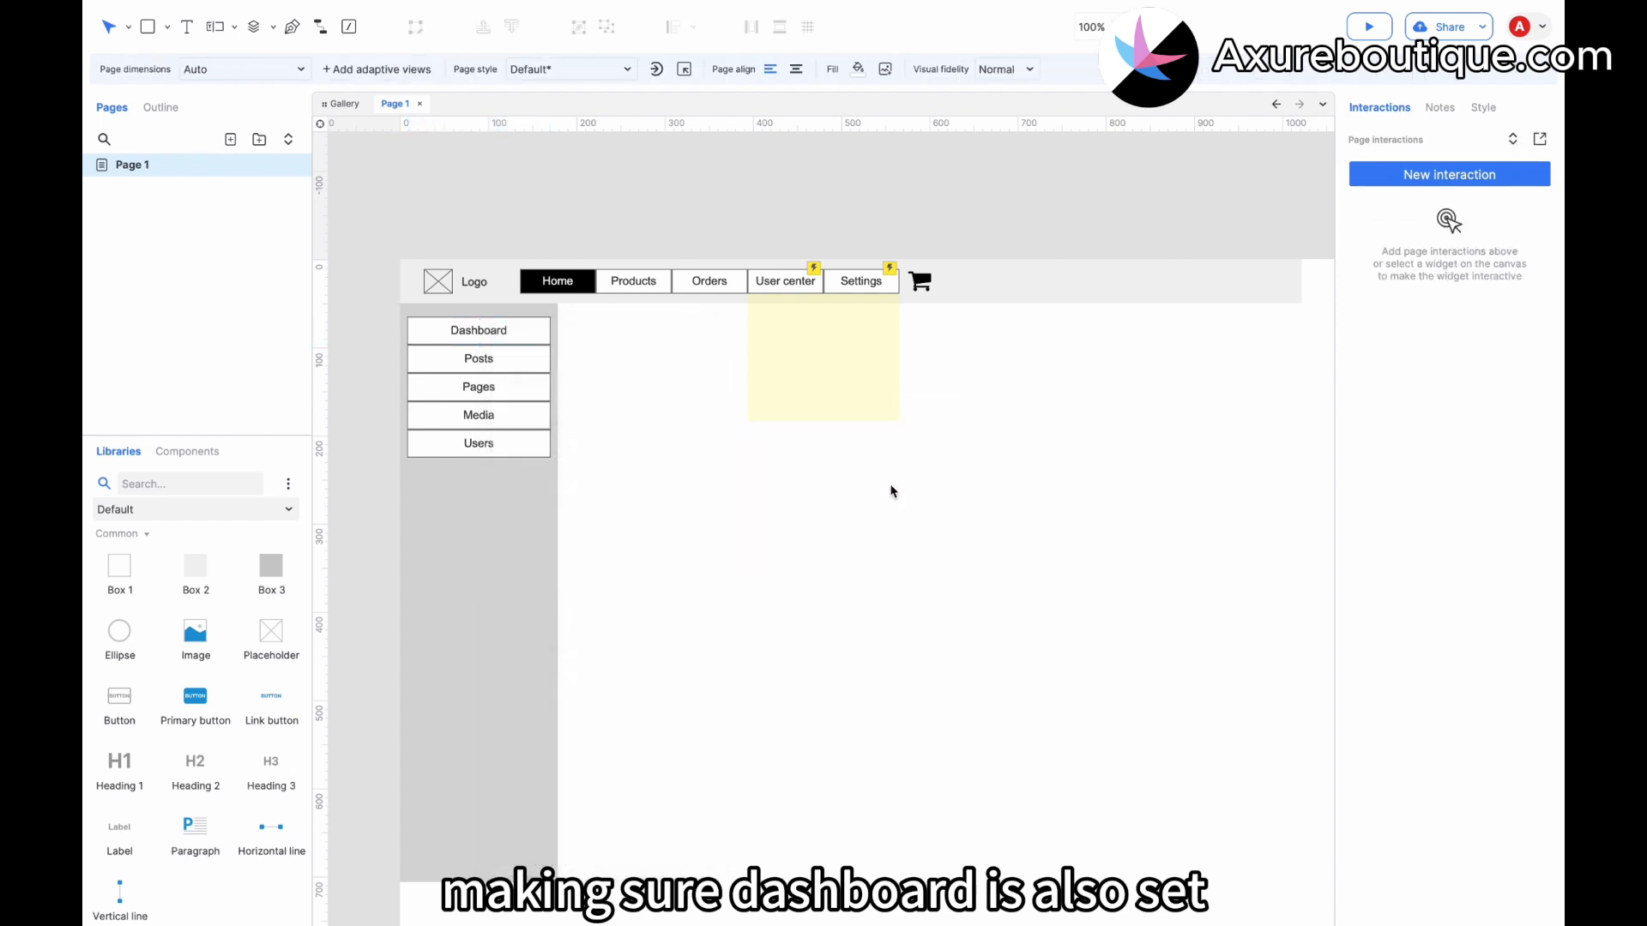
Set the Dashboard button in the sidebar to its Selected state.
click(480, 331)
right_click(480, 331)
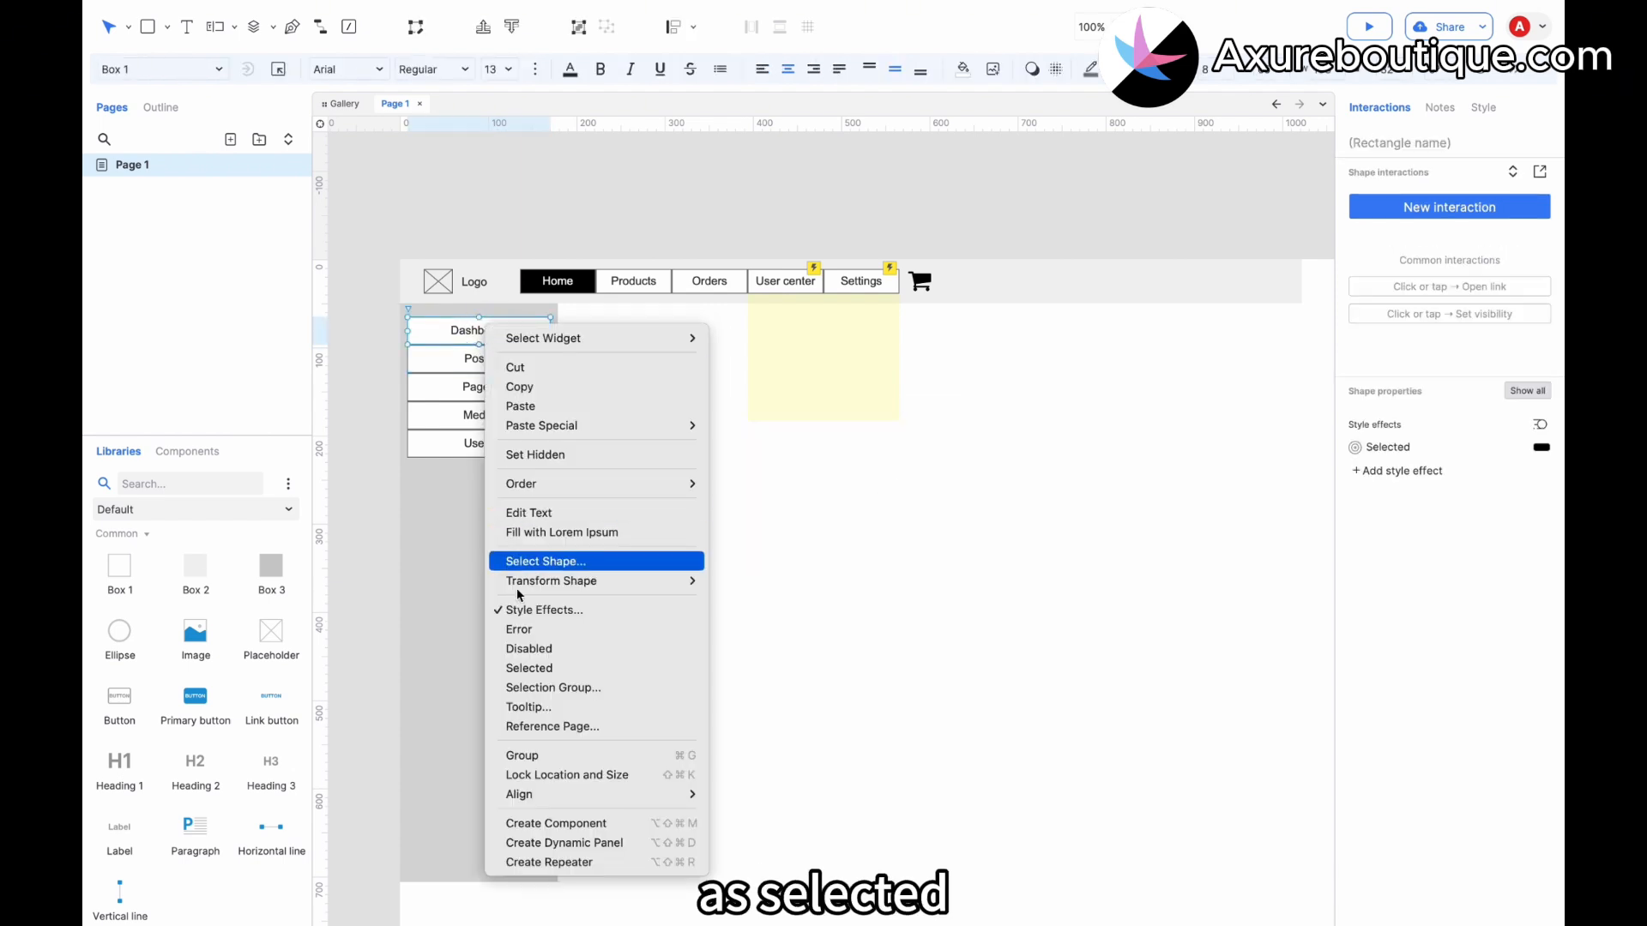
click(525, 667)
click(766, 492)
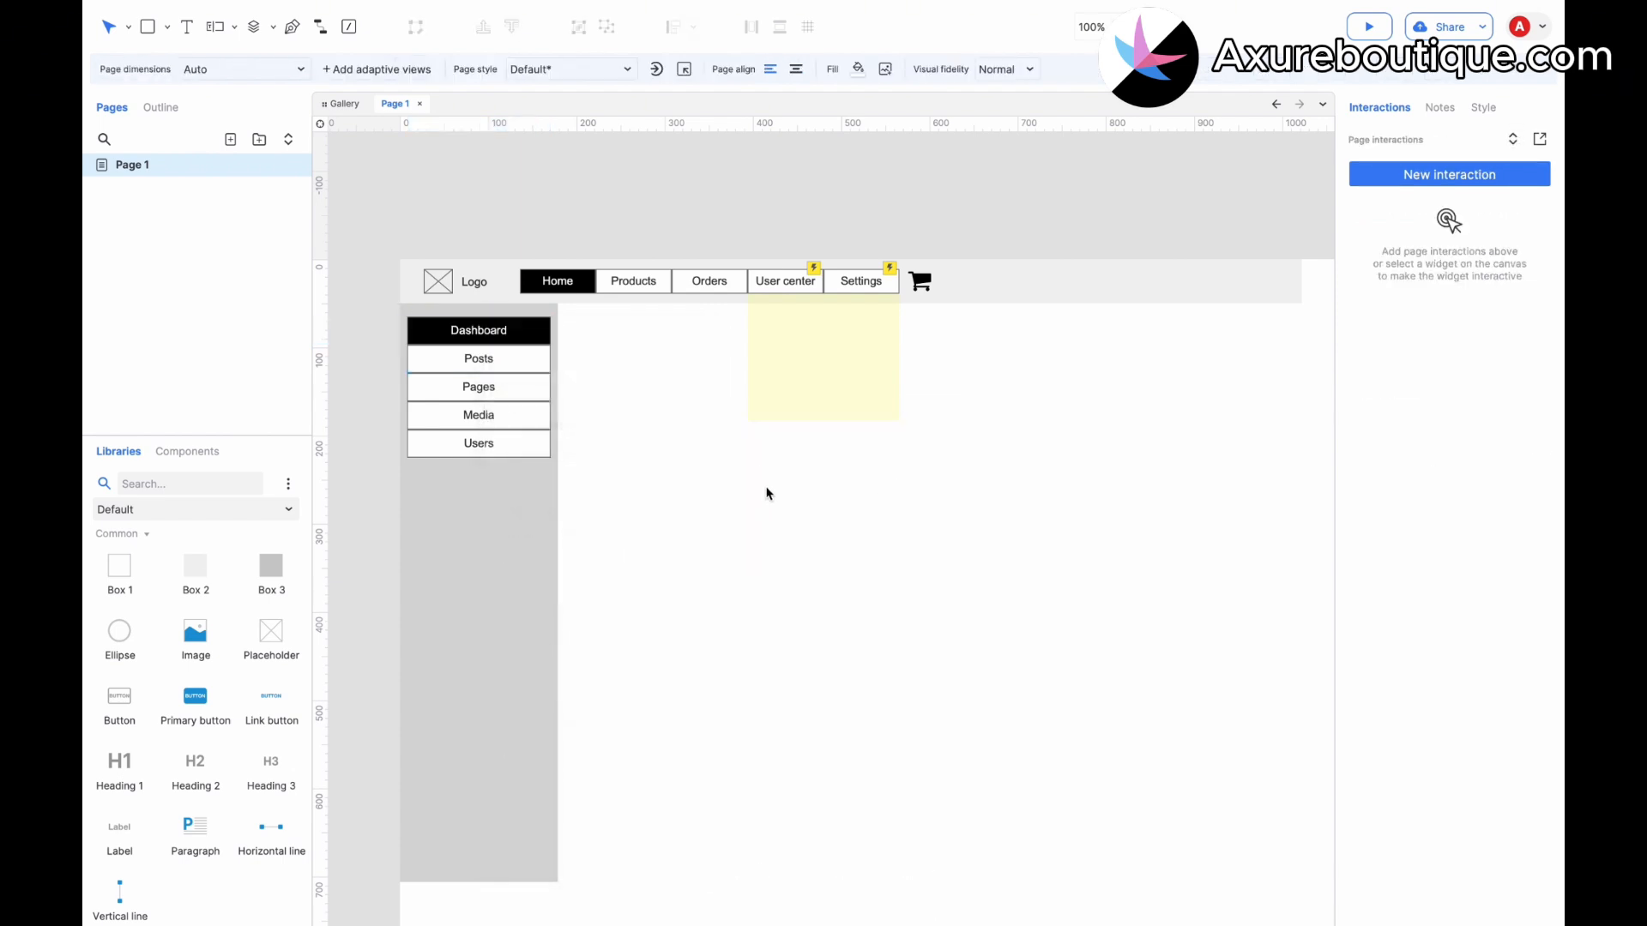
Rename the page Page 1 to "Web Navigation Frame".
click(150, 169)
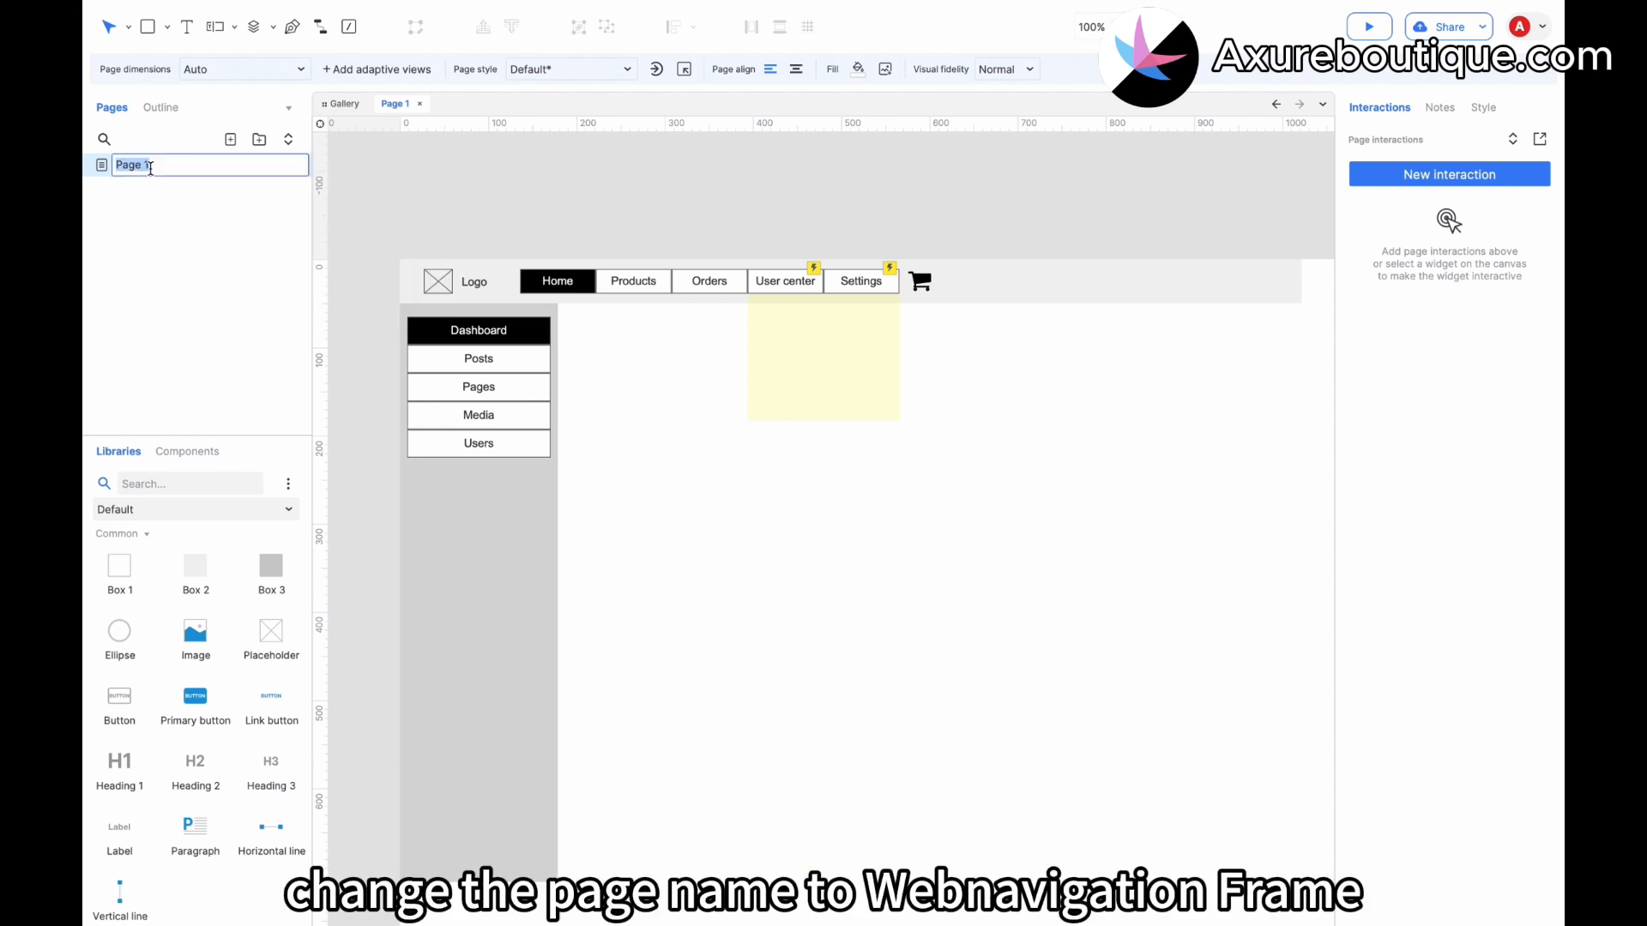
text(Web Navigation Frame)
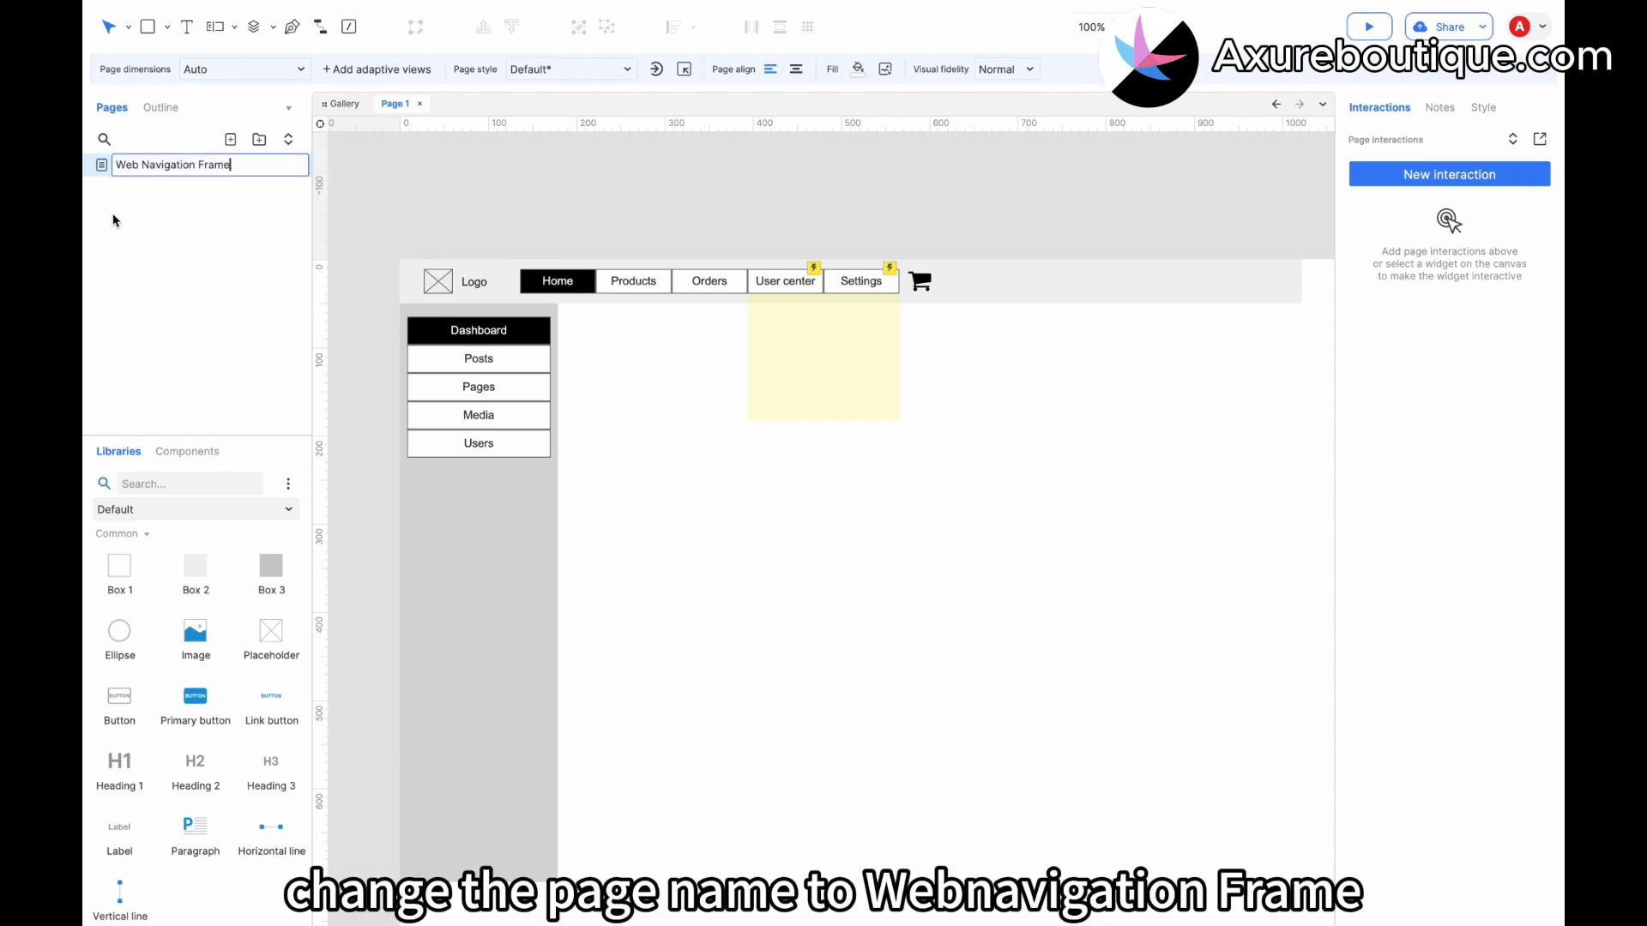
click(101, 213)
Add a new page named "Mobile Navigation Frame".
click(230, 139)
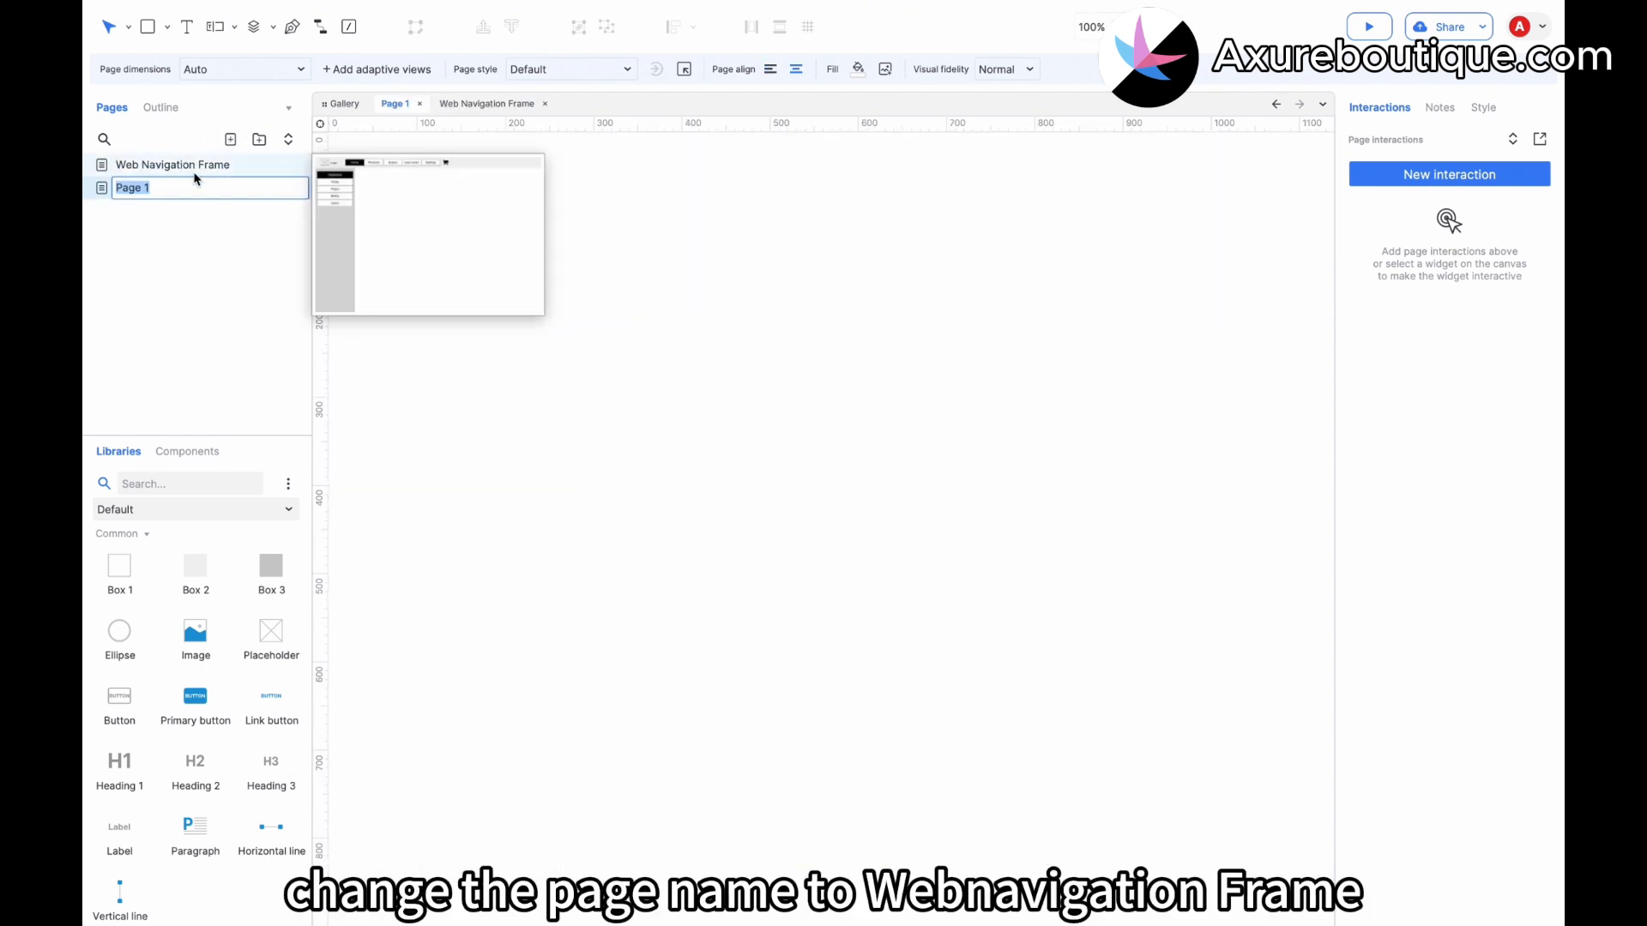
text(Mobile)
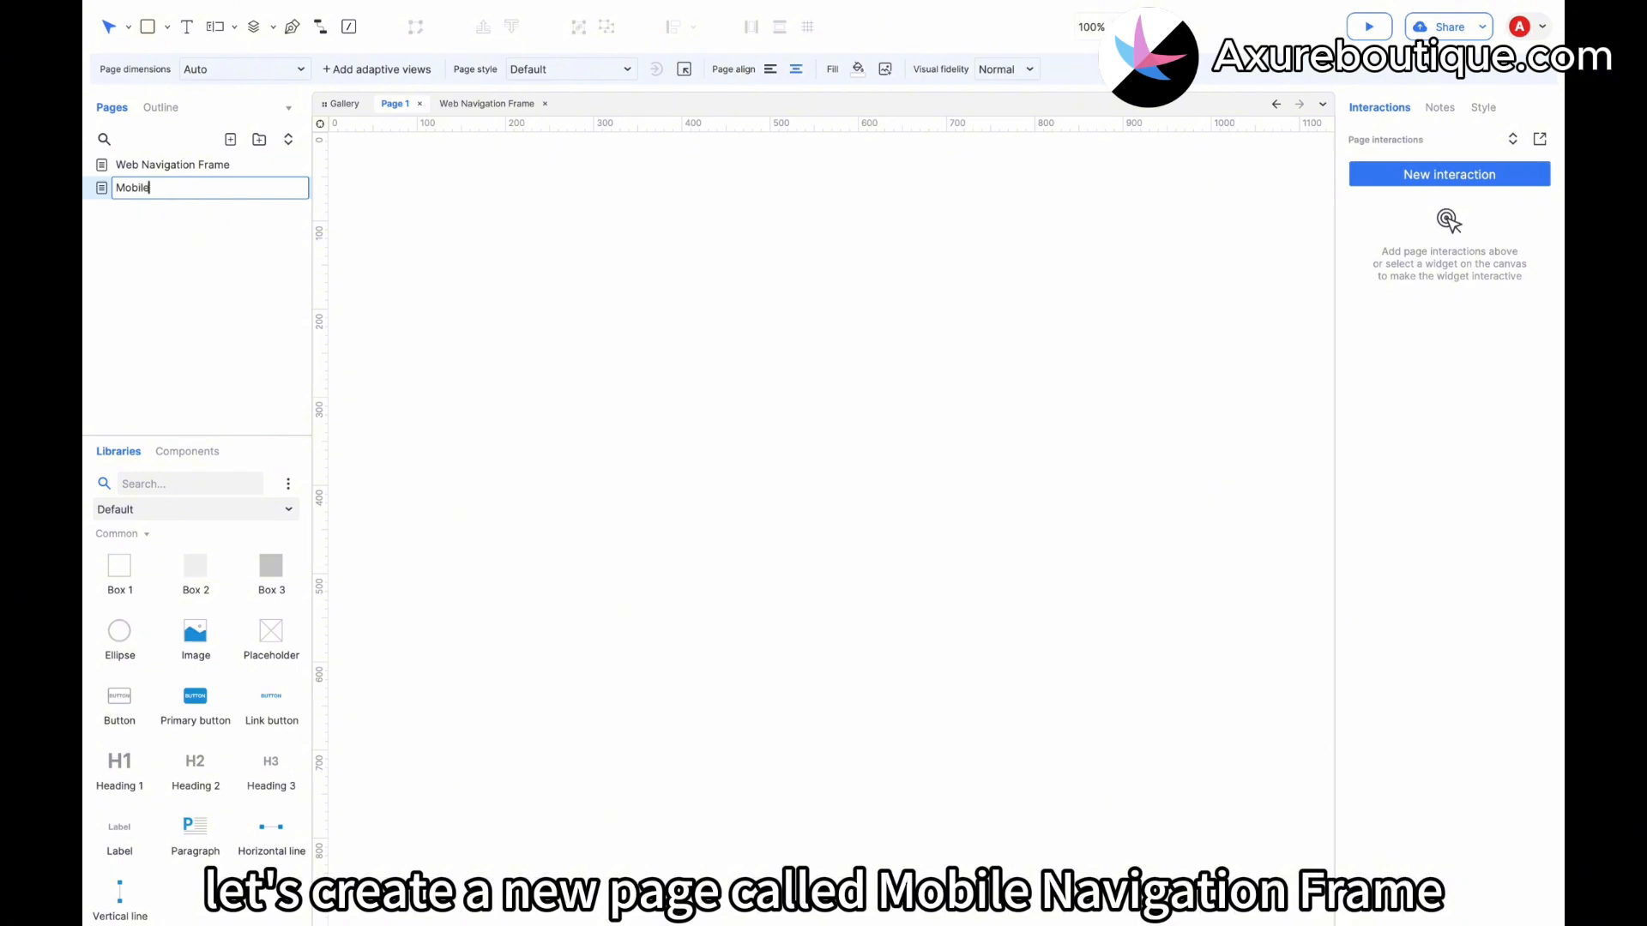
text( Navigation Frame)
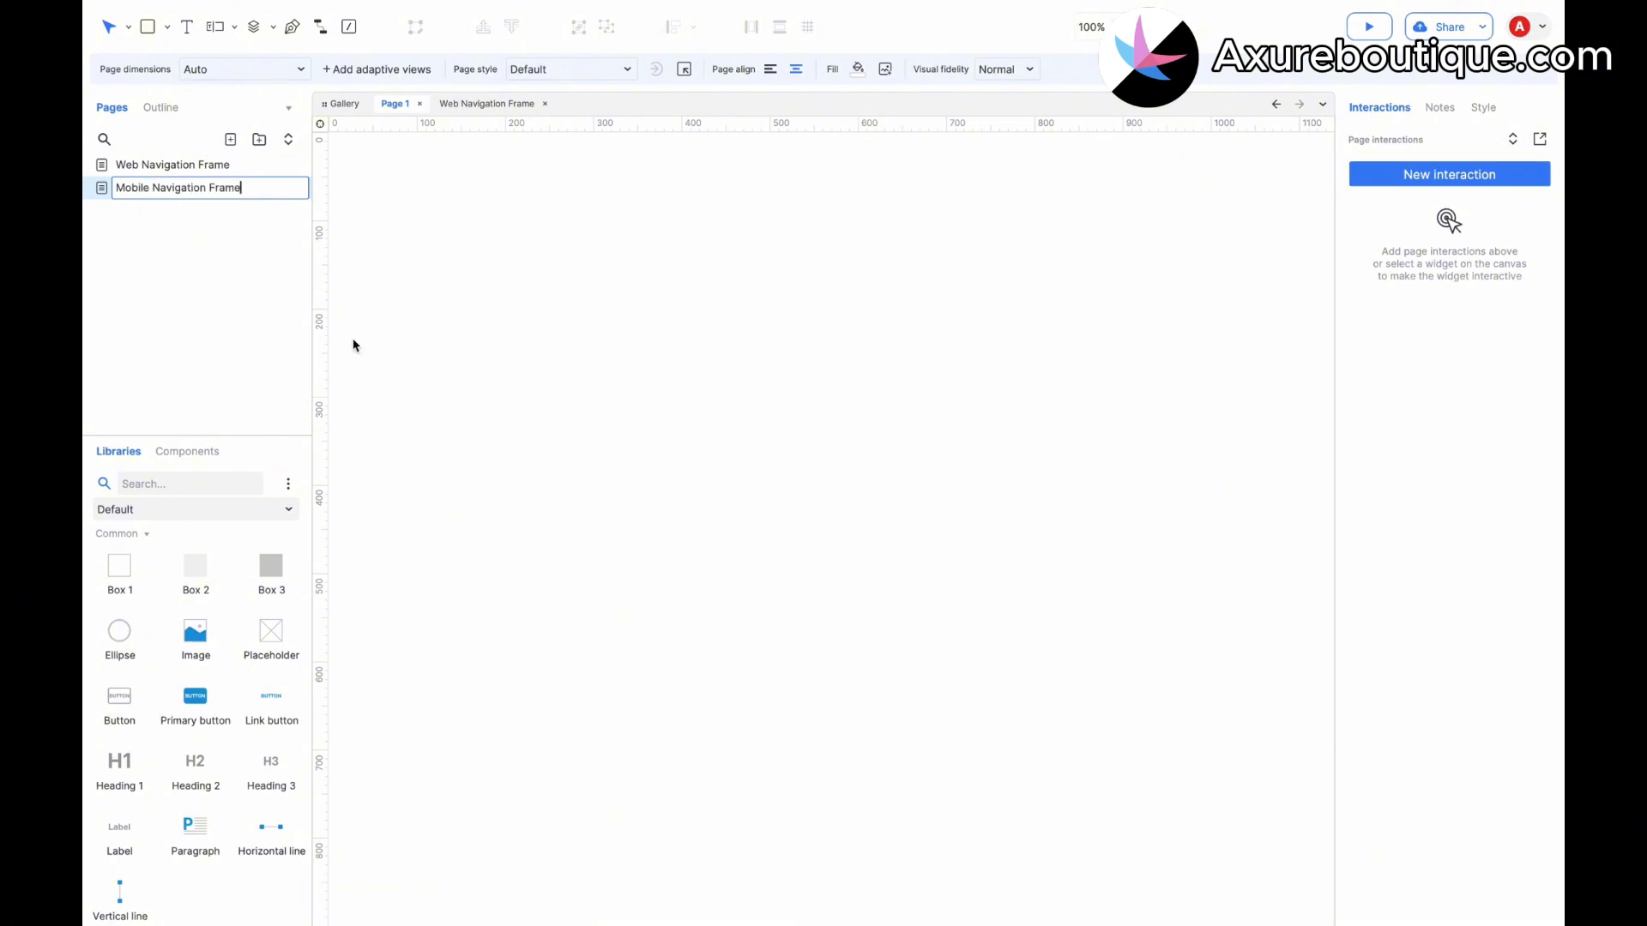
key(Return)
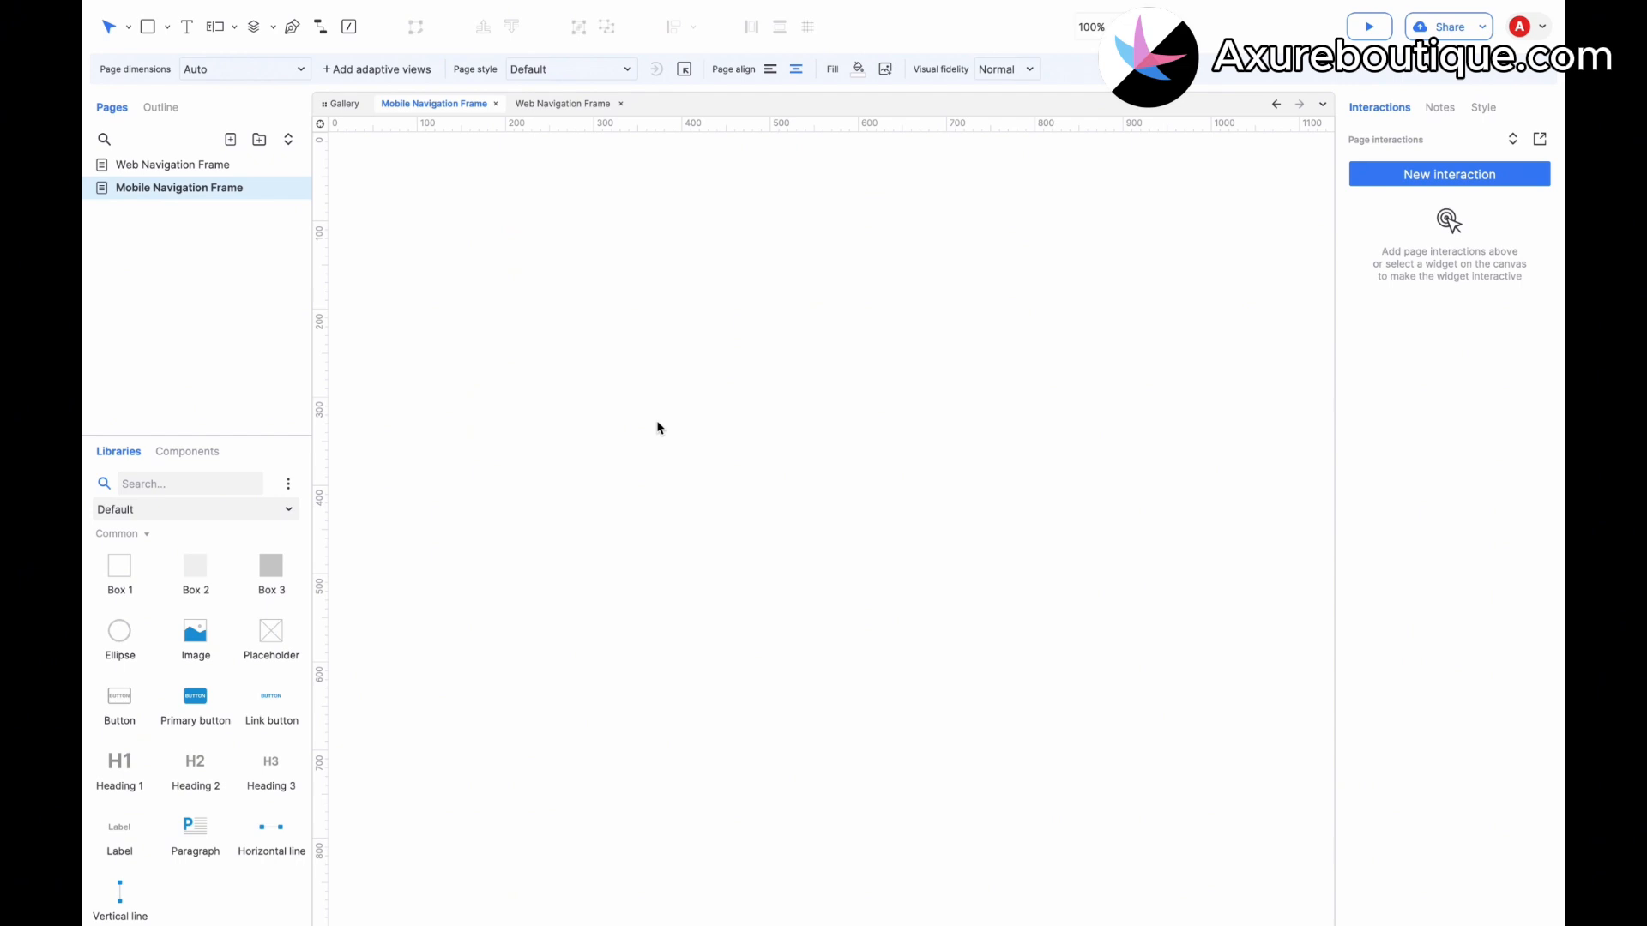
Set the mobile page dimensions to iPhone 15 Pro / 14 Pro (393 × 852).
click(1478, 110)
click(1422, 165)
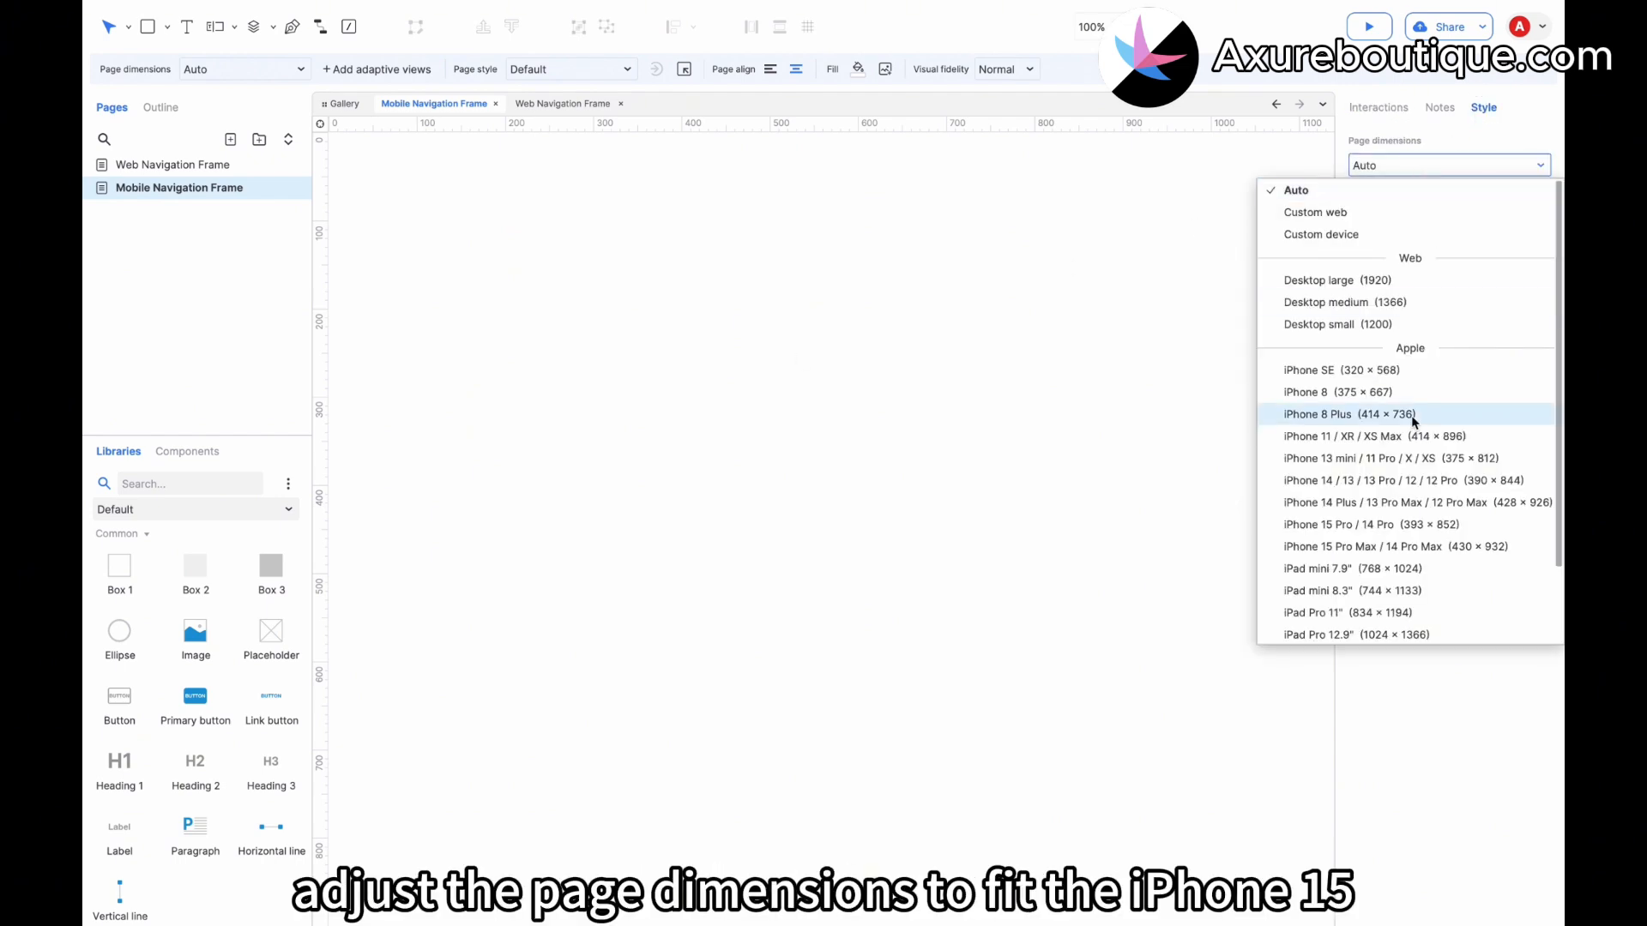
click(1409, 522)
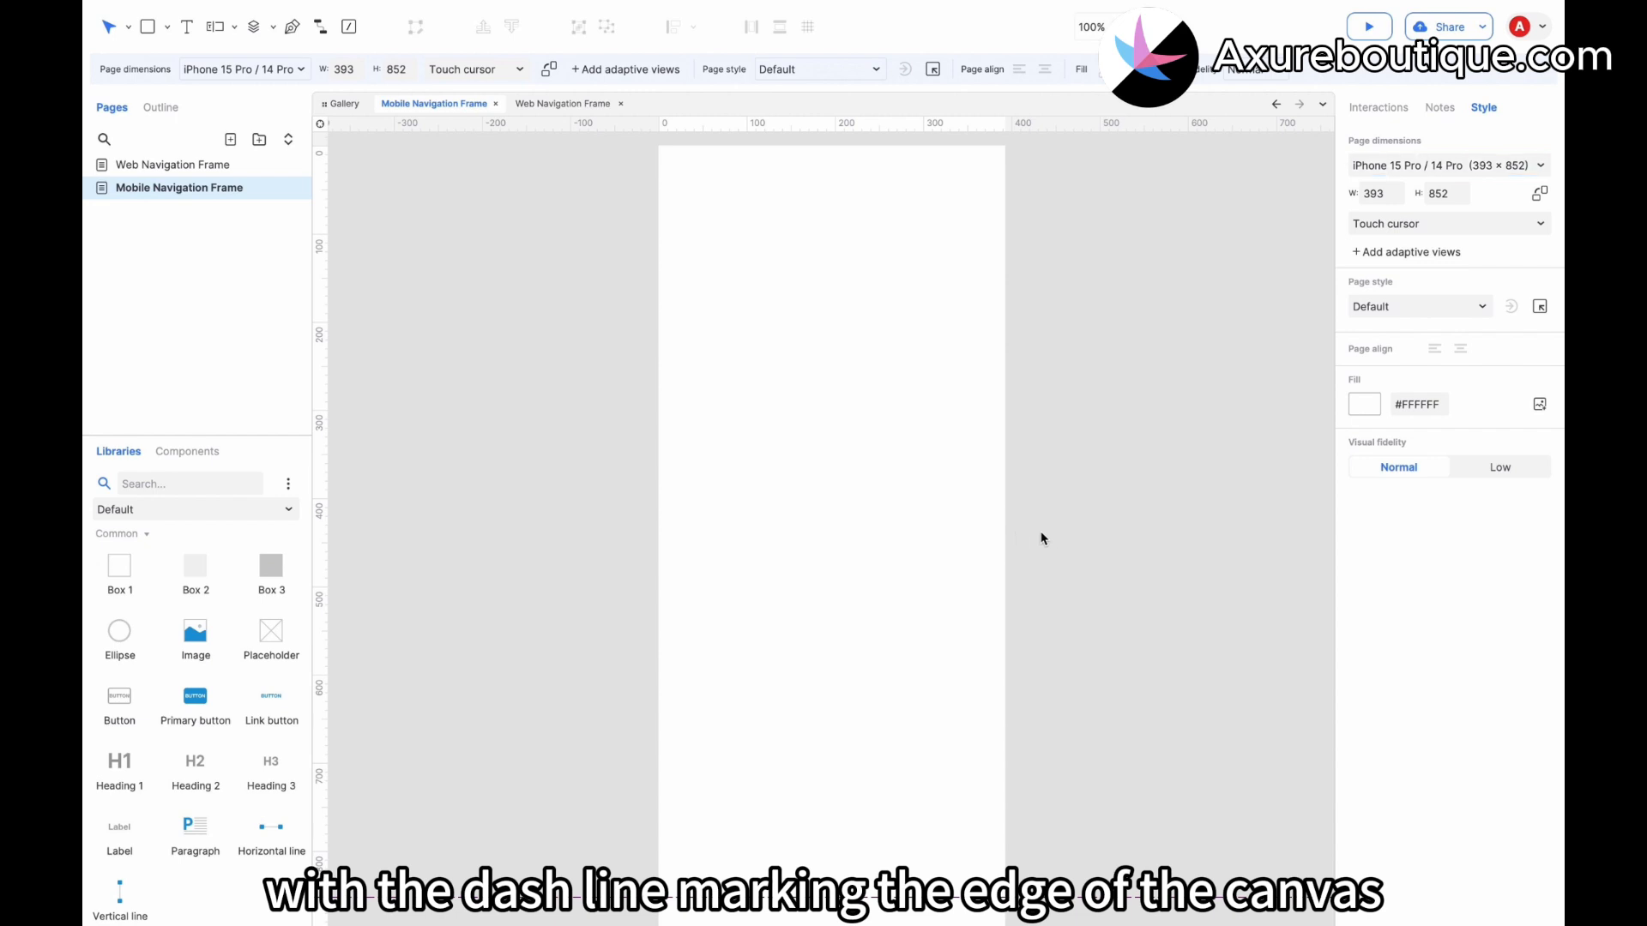
Place a gray Box 2 rectangle about 393 × 60 along the bottom edge of the mobile page as a tab bar.
drag(208, 572, 662, 747)
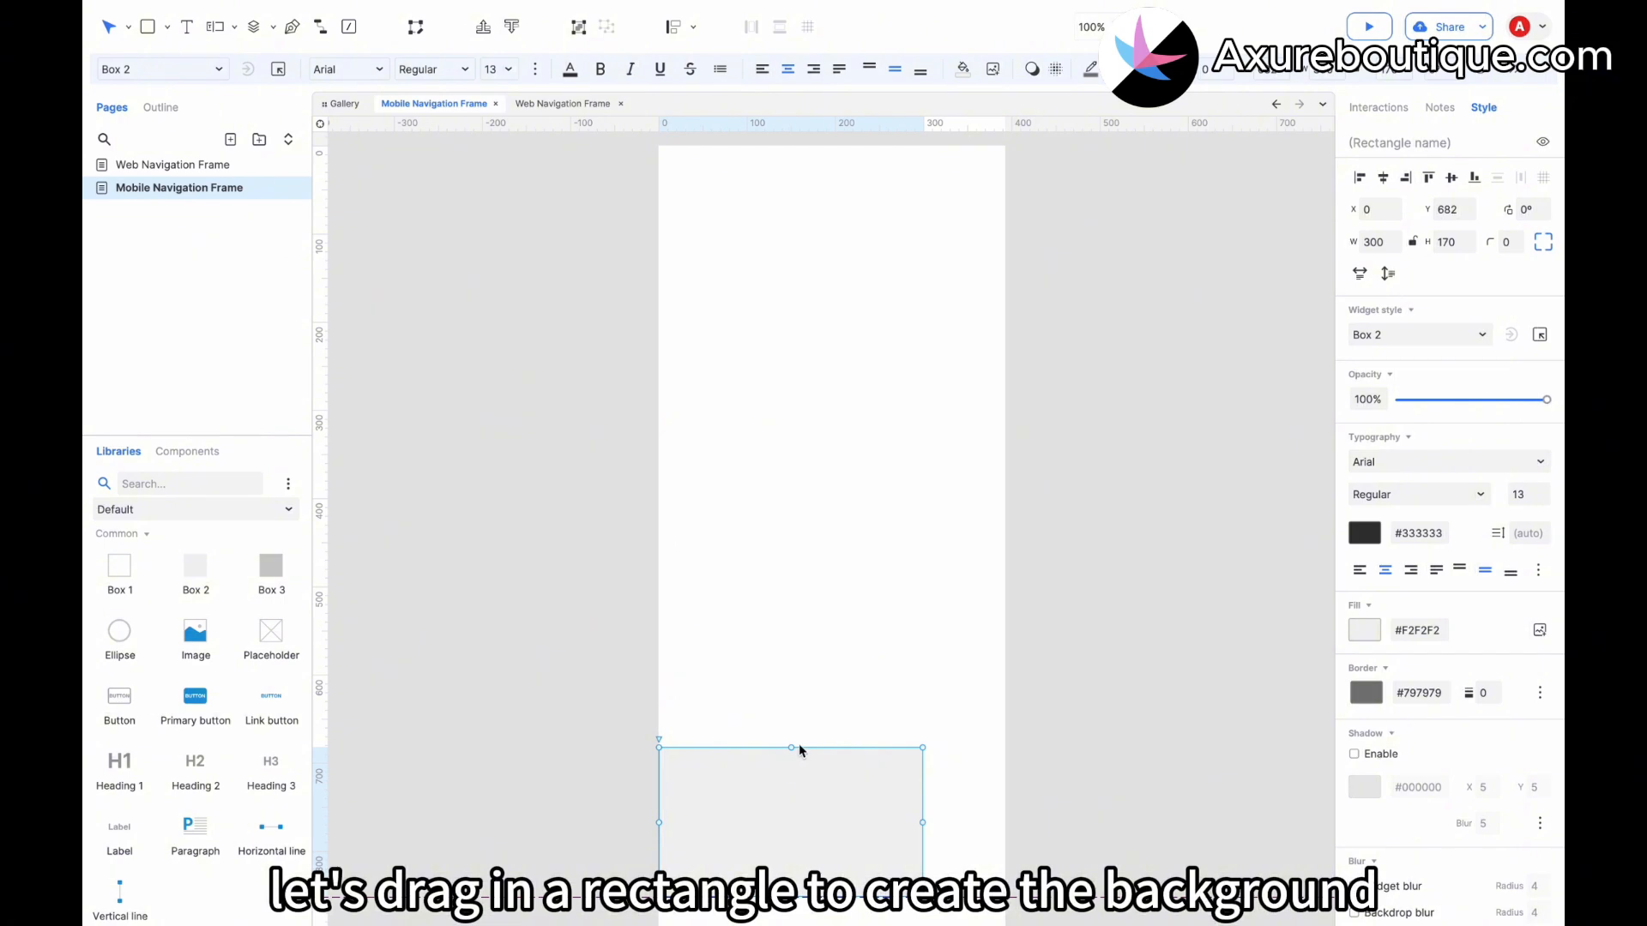
drag(798, 747, 786, 853)
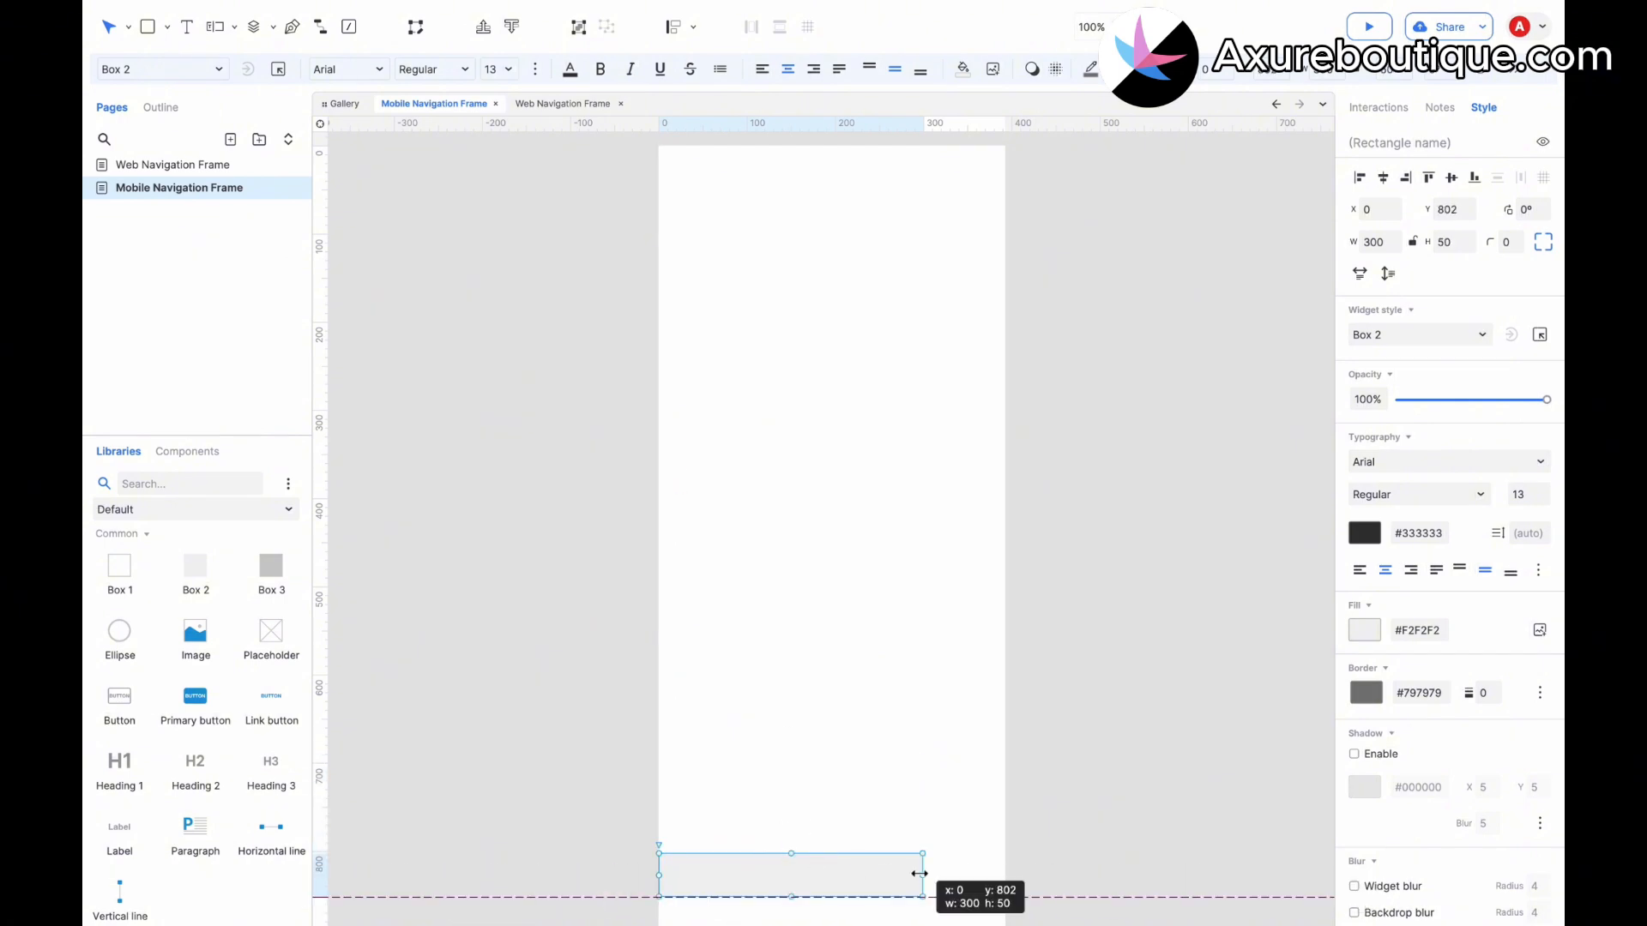
drag(923, 874, 1004, 872)
drag(838, 856, 834, 845)
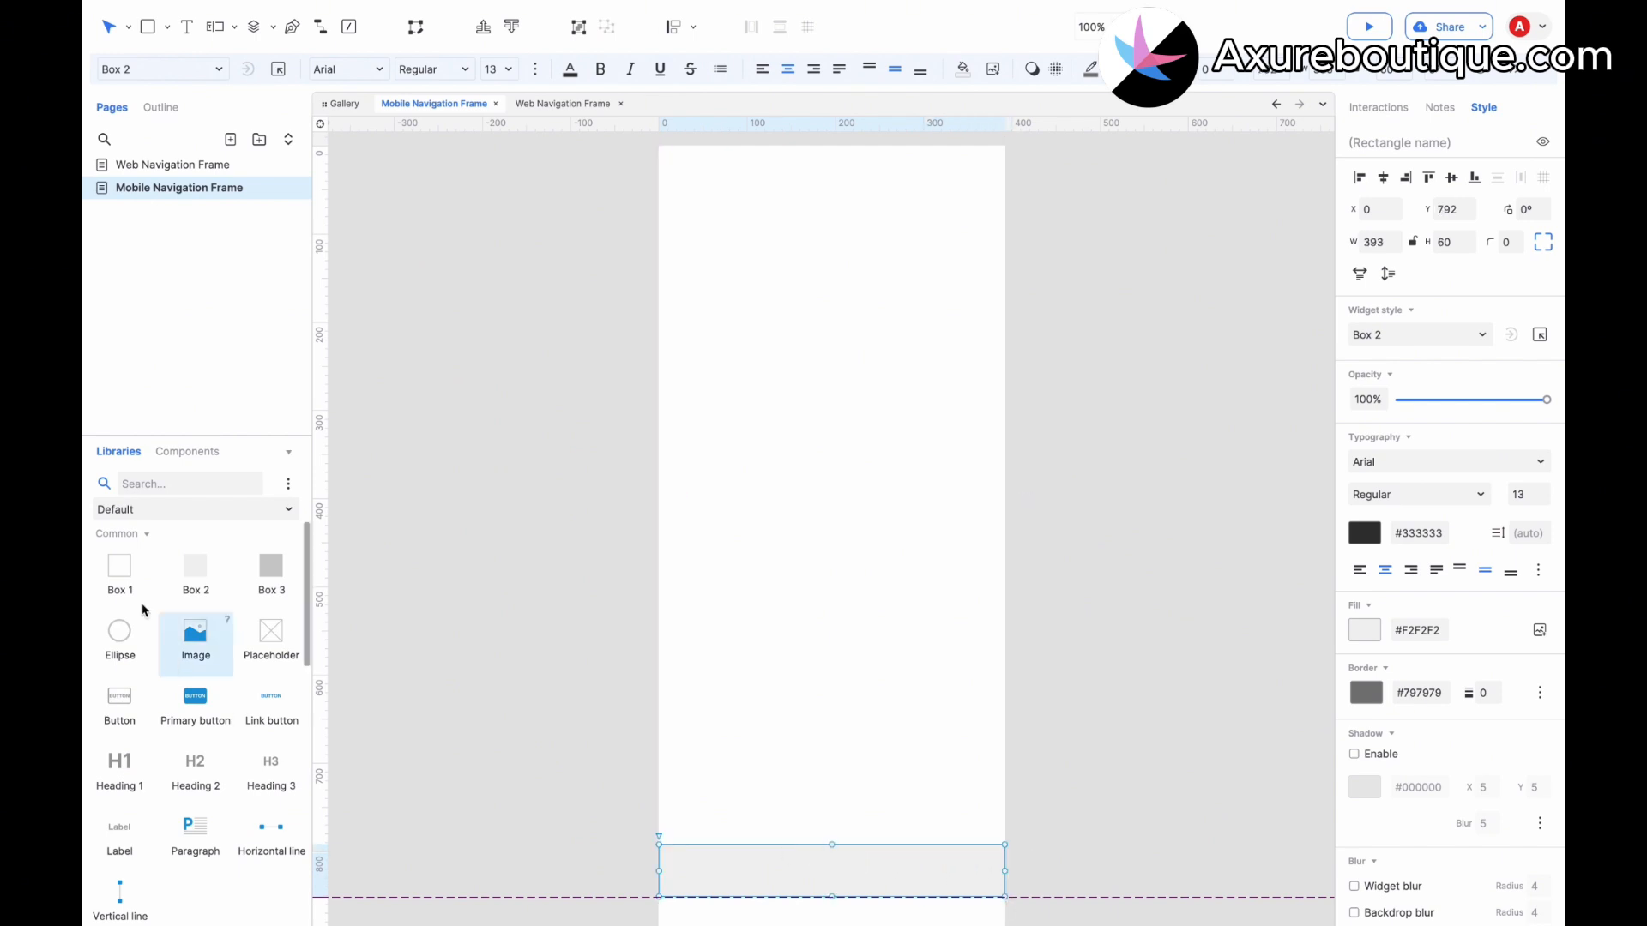
Switch the widget library to Icons, search for home, and place the home icon at the tab bar's left end.
click(175, 509)
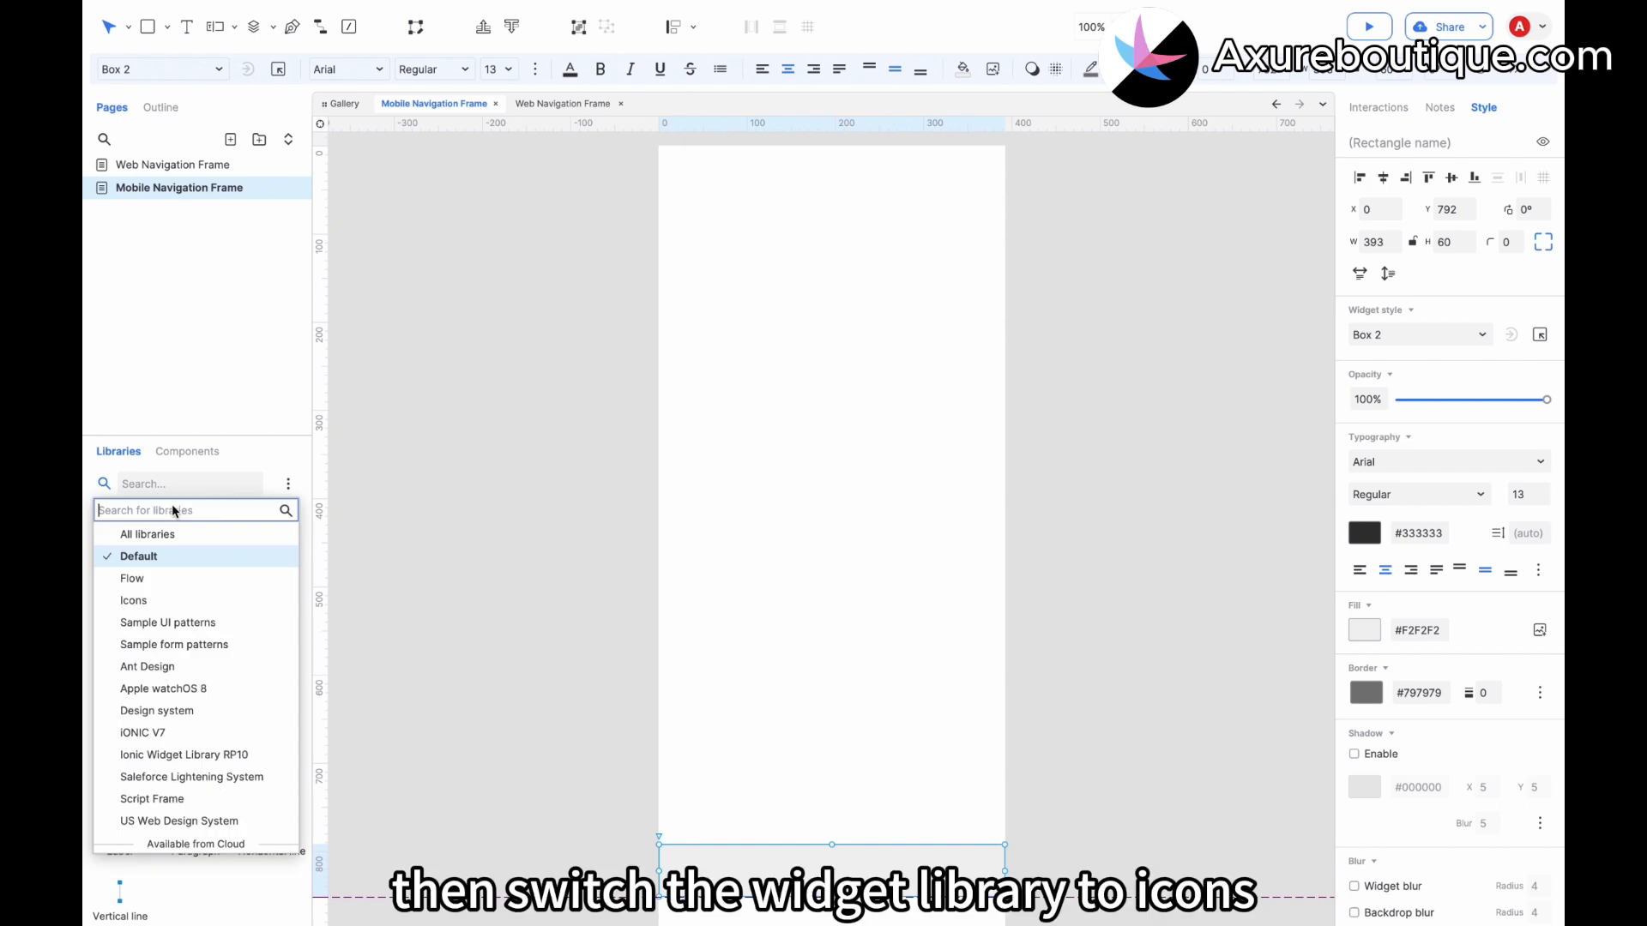
click(133, 601)
click(140, 483)
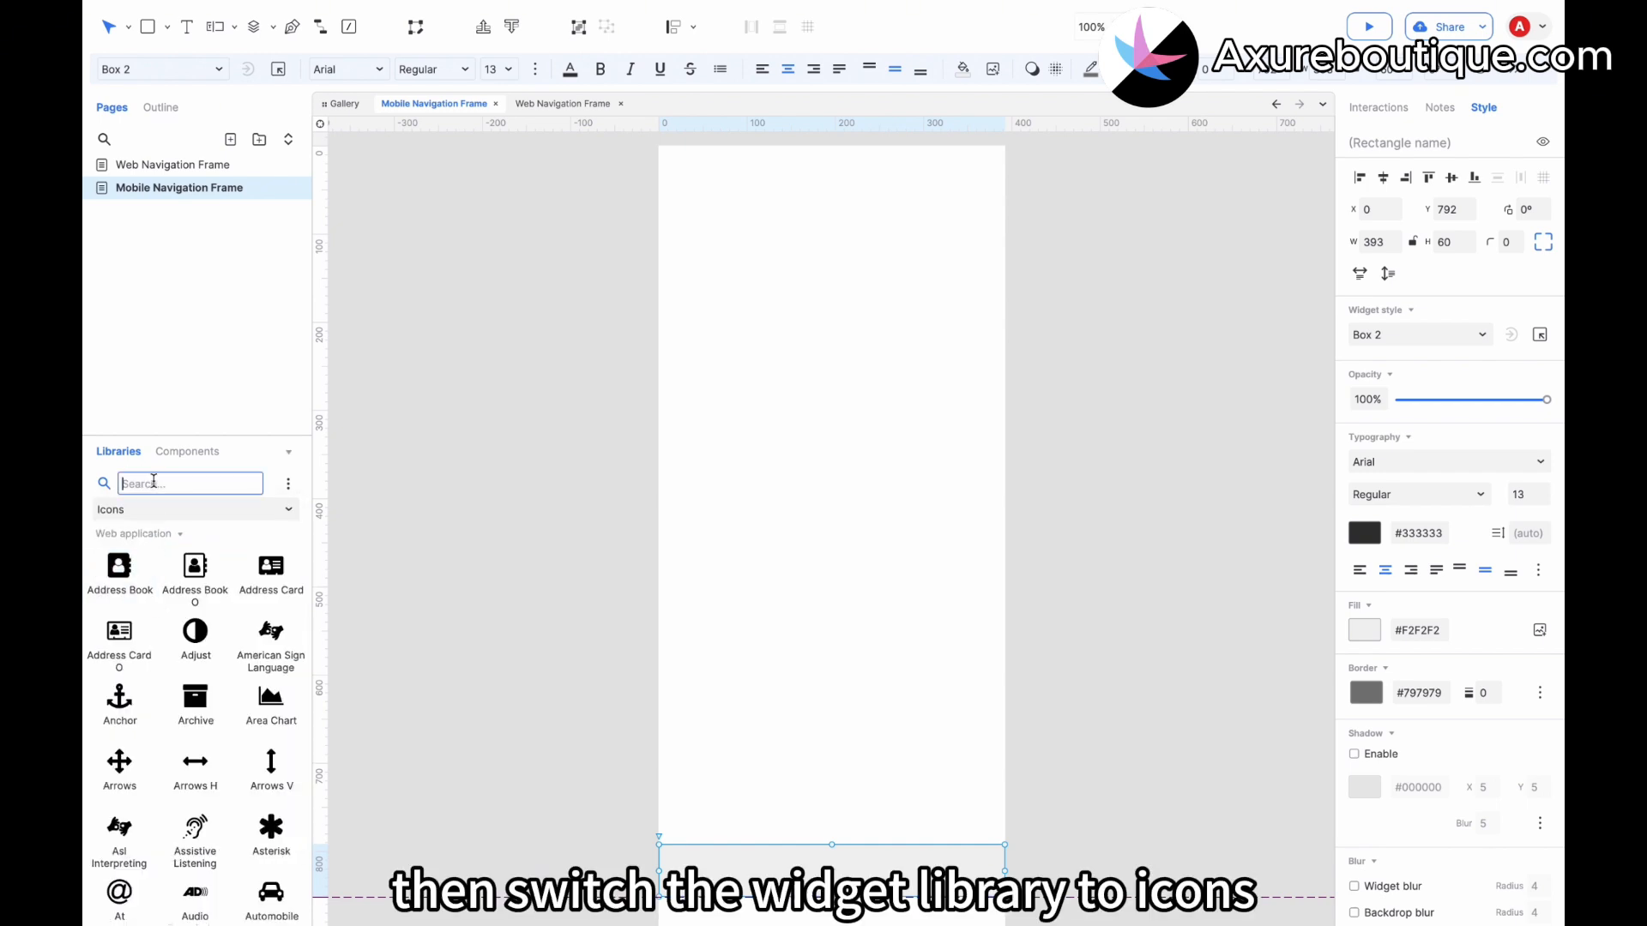
text(home)
drag(127, 564, 682, 856)
scroll(681, 856, down, 2)
drag(720, 750, 697, 732)
Search the icons for cart and place the Shopping Cart icon in the middle of the tab bar.
click(197, 486)
text(cart)
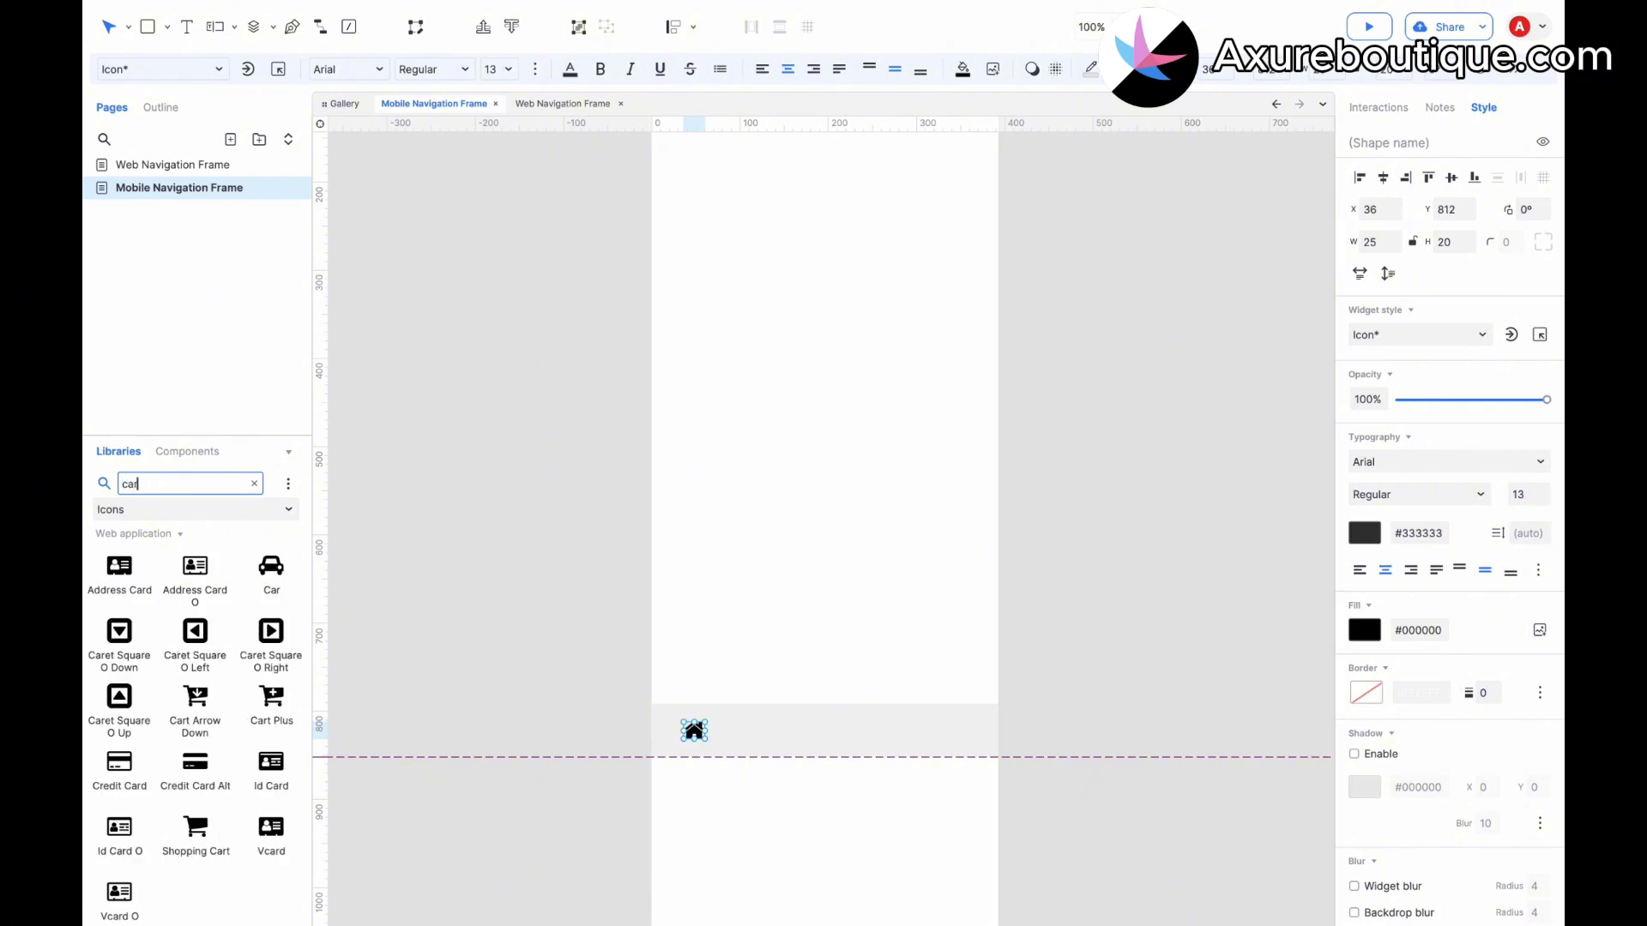
drag(271, 566, 824, 728)
Search the icons for user and place the User icon at the tab bar's right end.
click(185, 483)
text(me)
key(BackSpace)
key(BackSpace)
text(user)
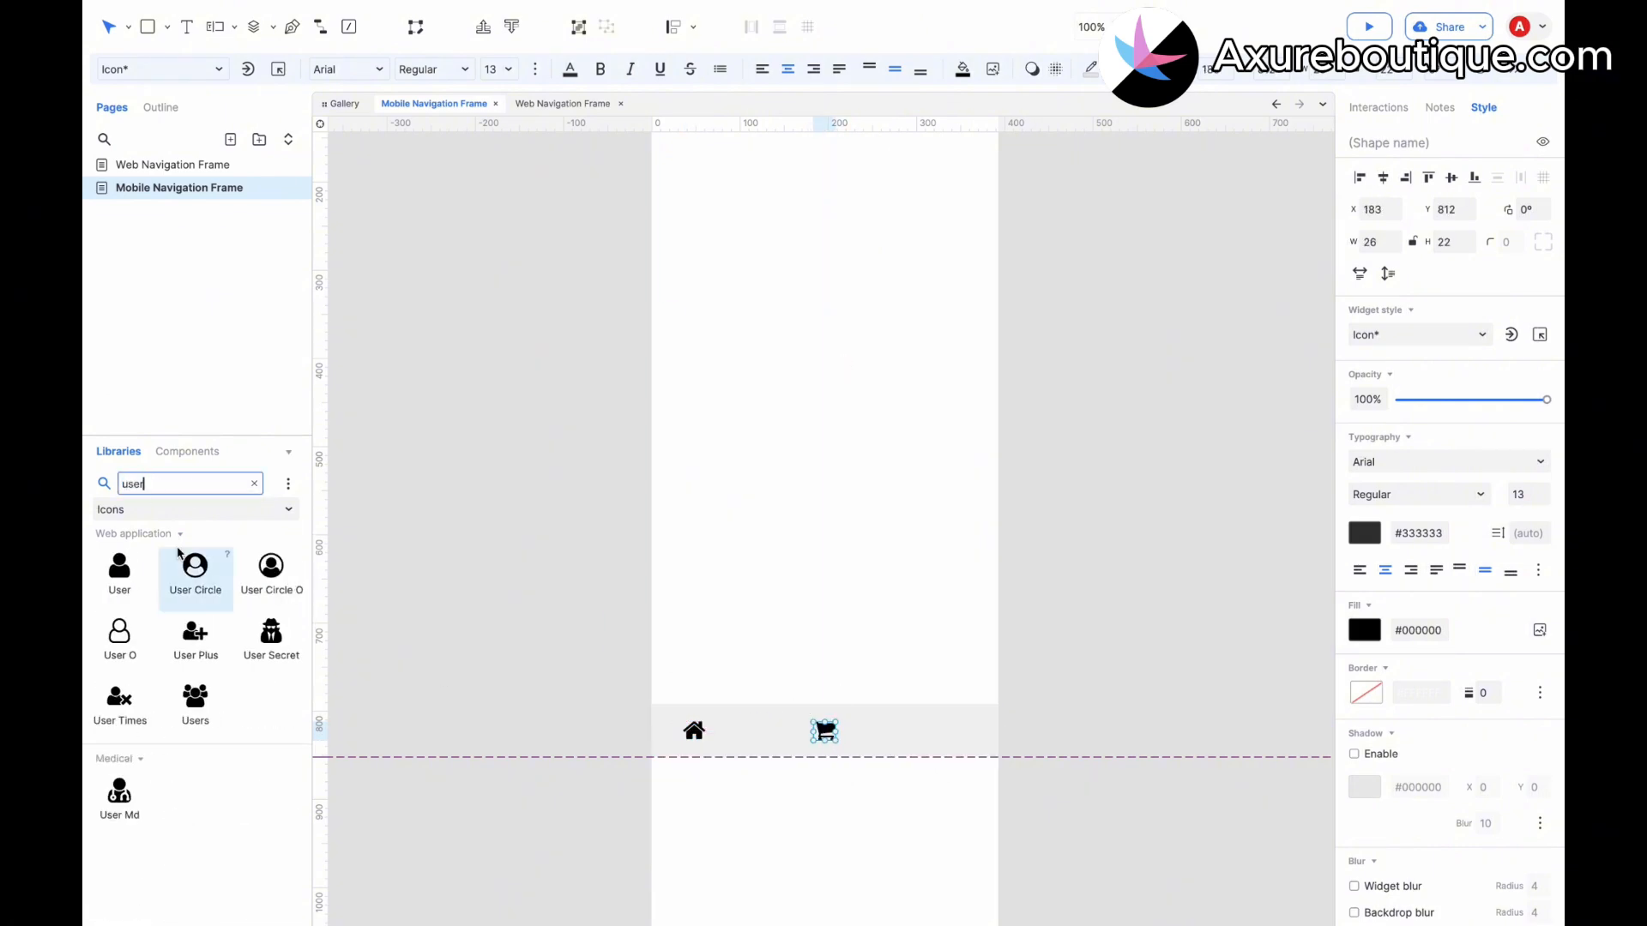
drag(119, 566, 967, 736)
Select the home, cart and user icons and align them with one another.
shift+click(825, 732)
shift+click(694, 732)
click(751, 26)
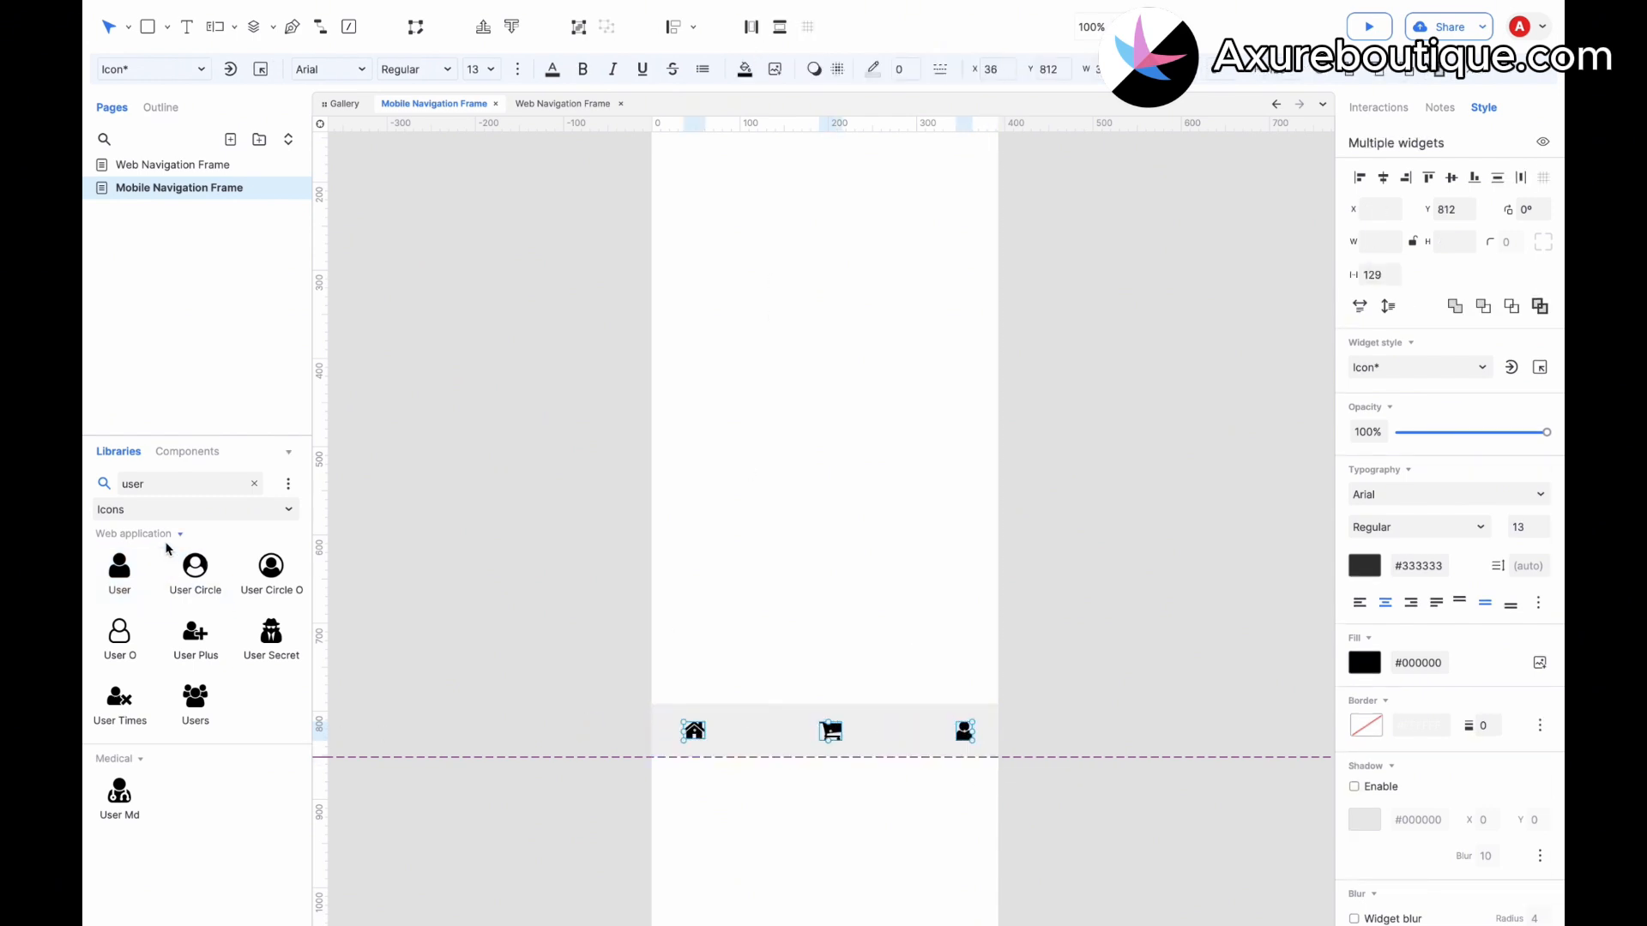
Switch back to the Default library and add a label reading Home below the home icon, with font size 11.
click(256, 486)
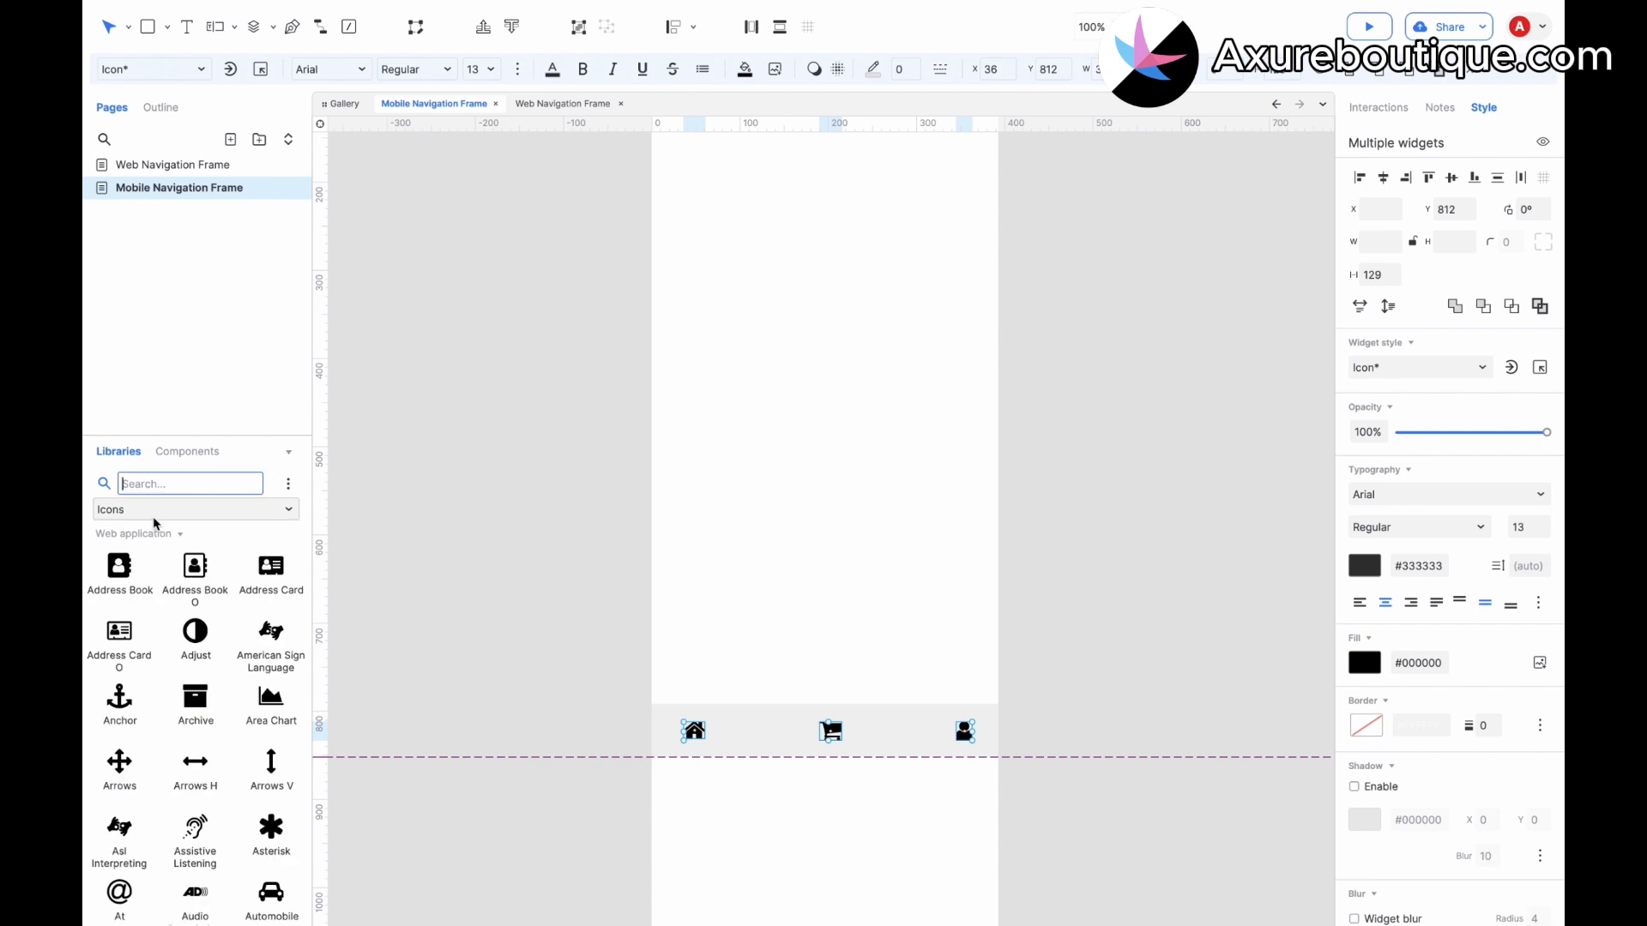
click(99, 537)
click(158, 515)
click(157, 556)
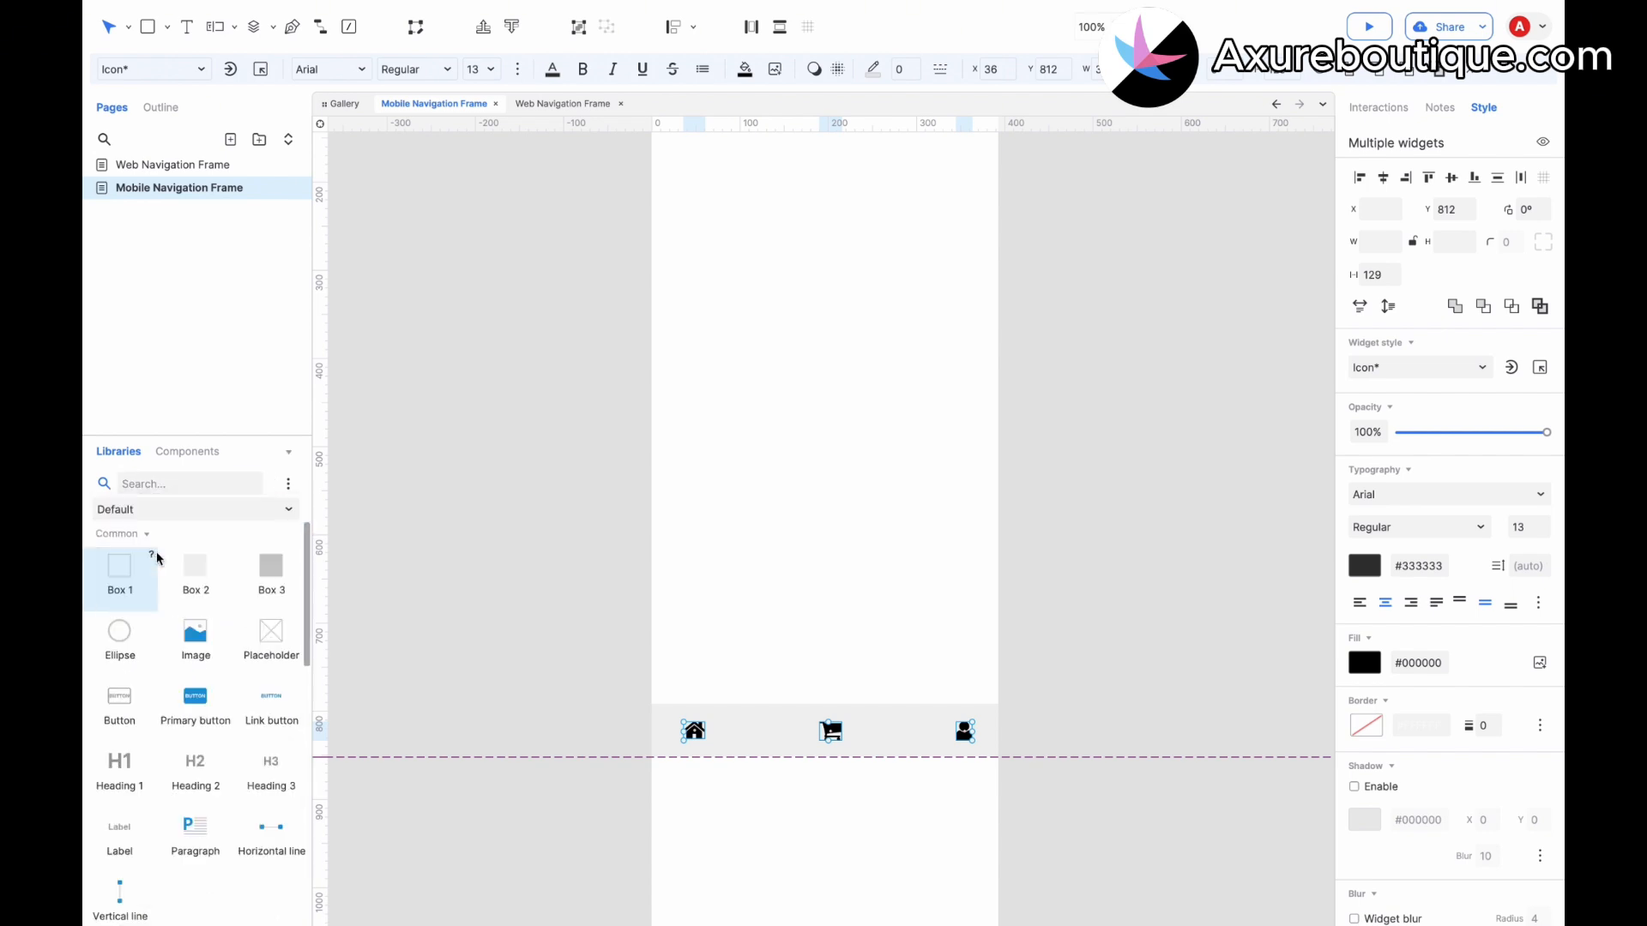
drag(119, 837, 678, 739)
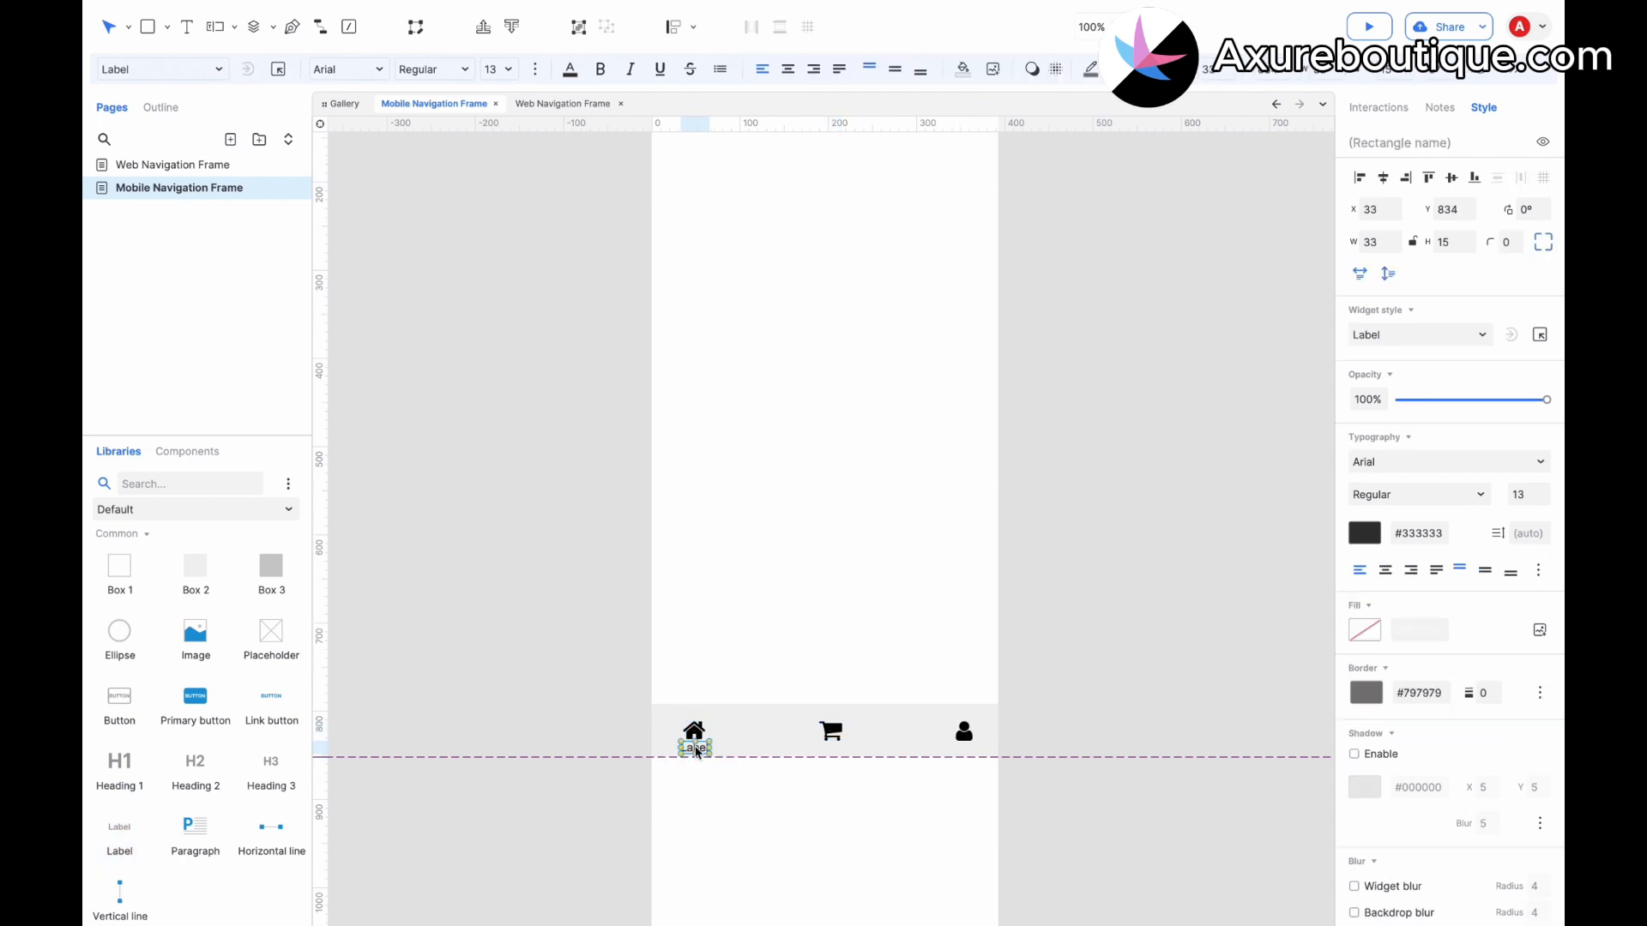
double_click(697, 749)
key(Escape)
click(502, 68)
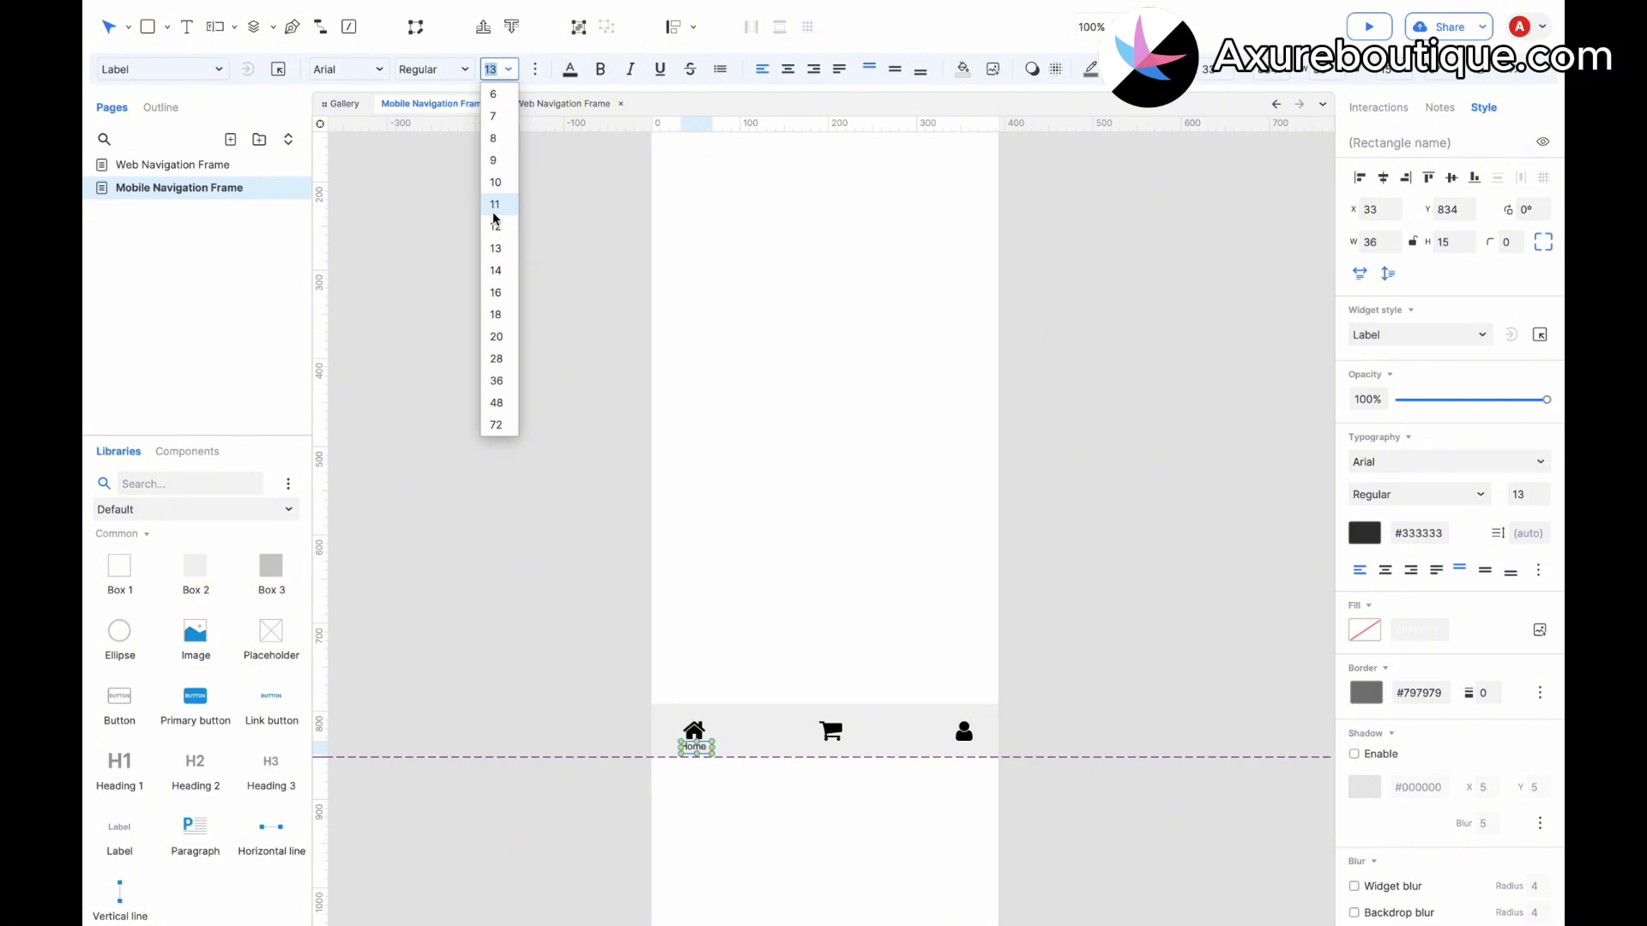
click(495, 210)
Copy the Home label under the other icons and rename the middle one Cart.
drag(694, 746, 969, 752)
double_click(830, 746)
text(Cart)
Rename the label under the user icon to Me.
click(852, 778)
key(super+d)
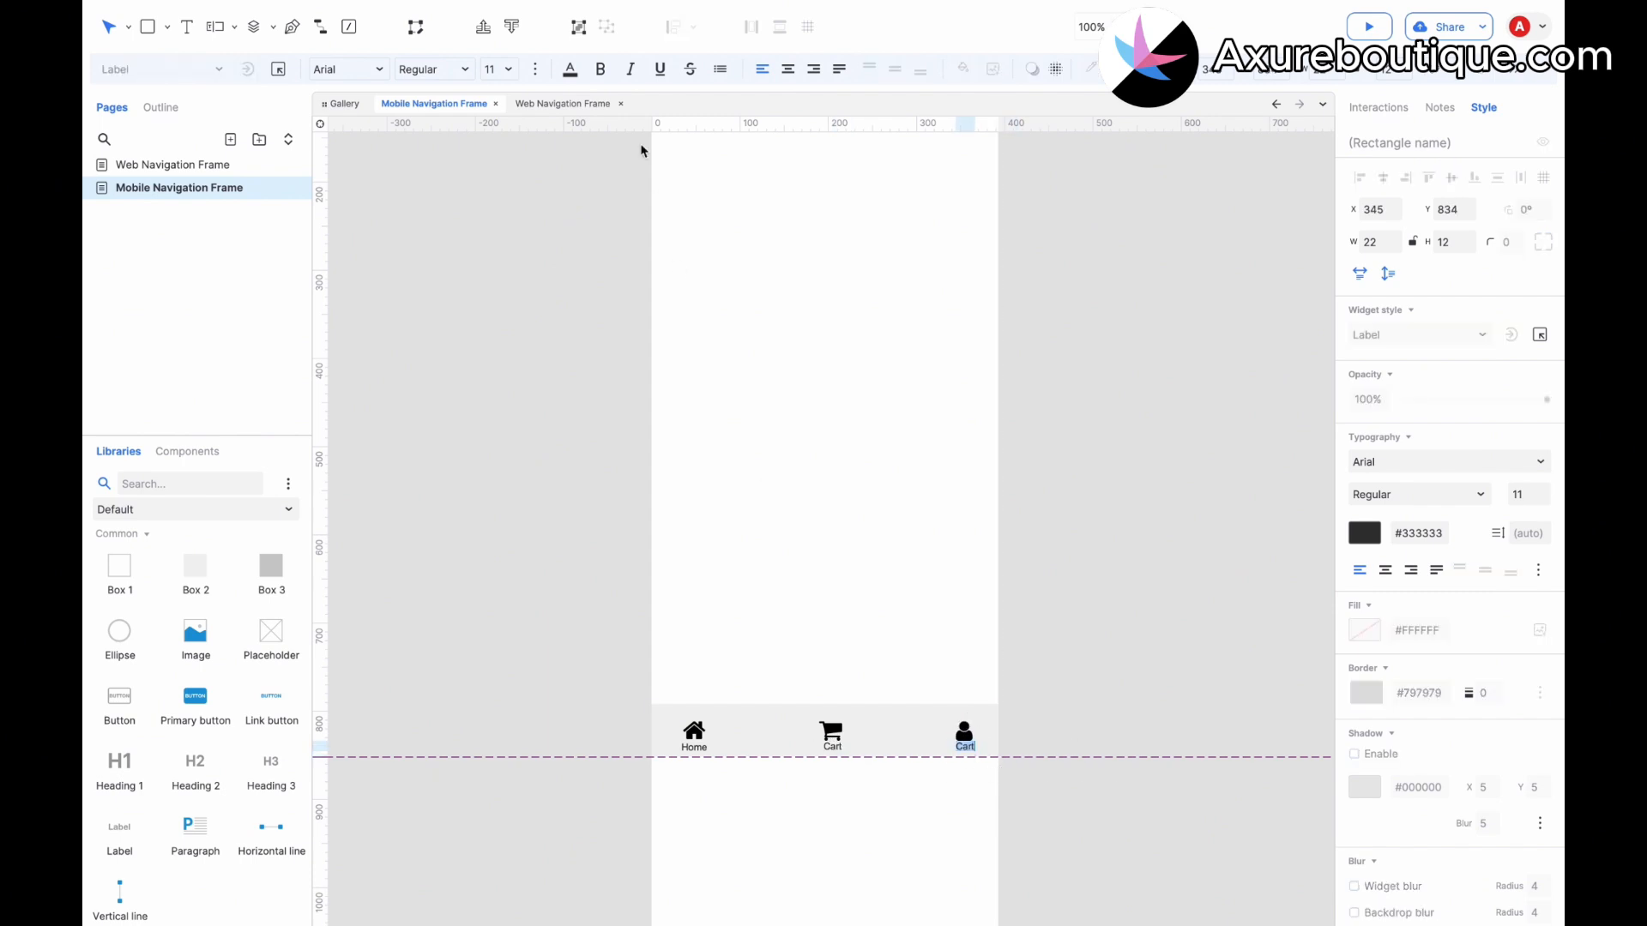
text(Me)
click(988, 393)
Select the Home, Cart and Me labels and move them slightly up beneath their icons.
click(966, 752)
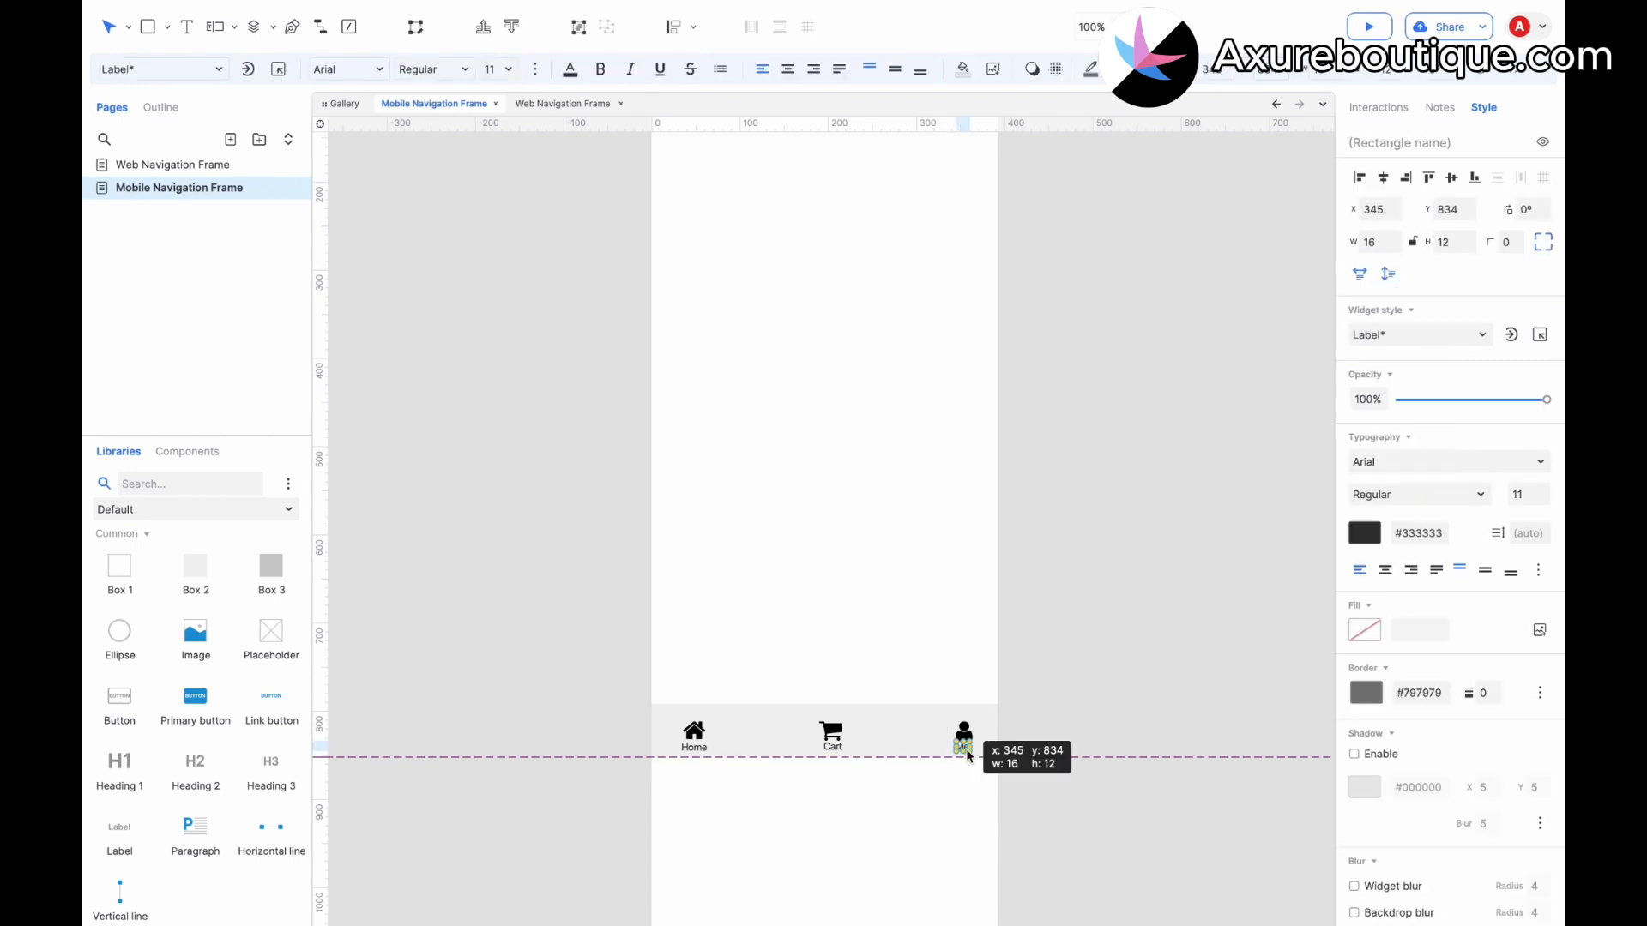
drag(967, 755, 966, 749)
click(964, 735)
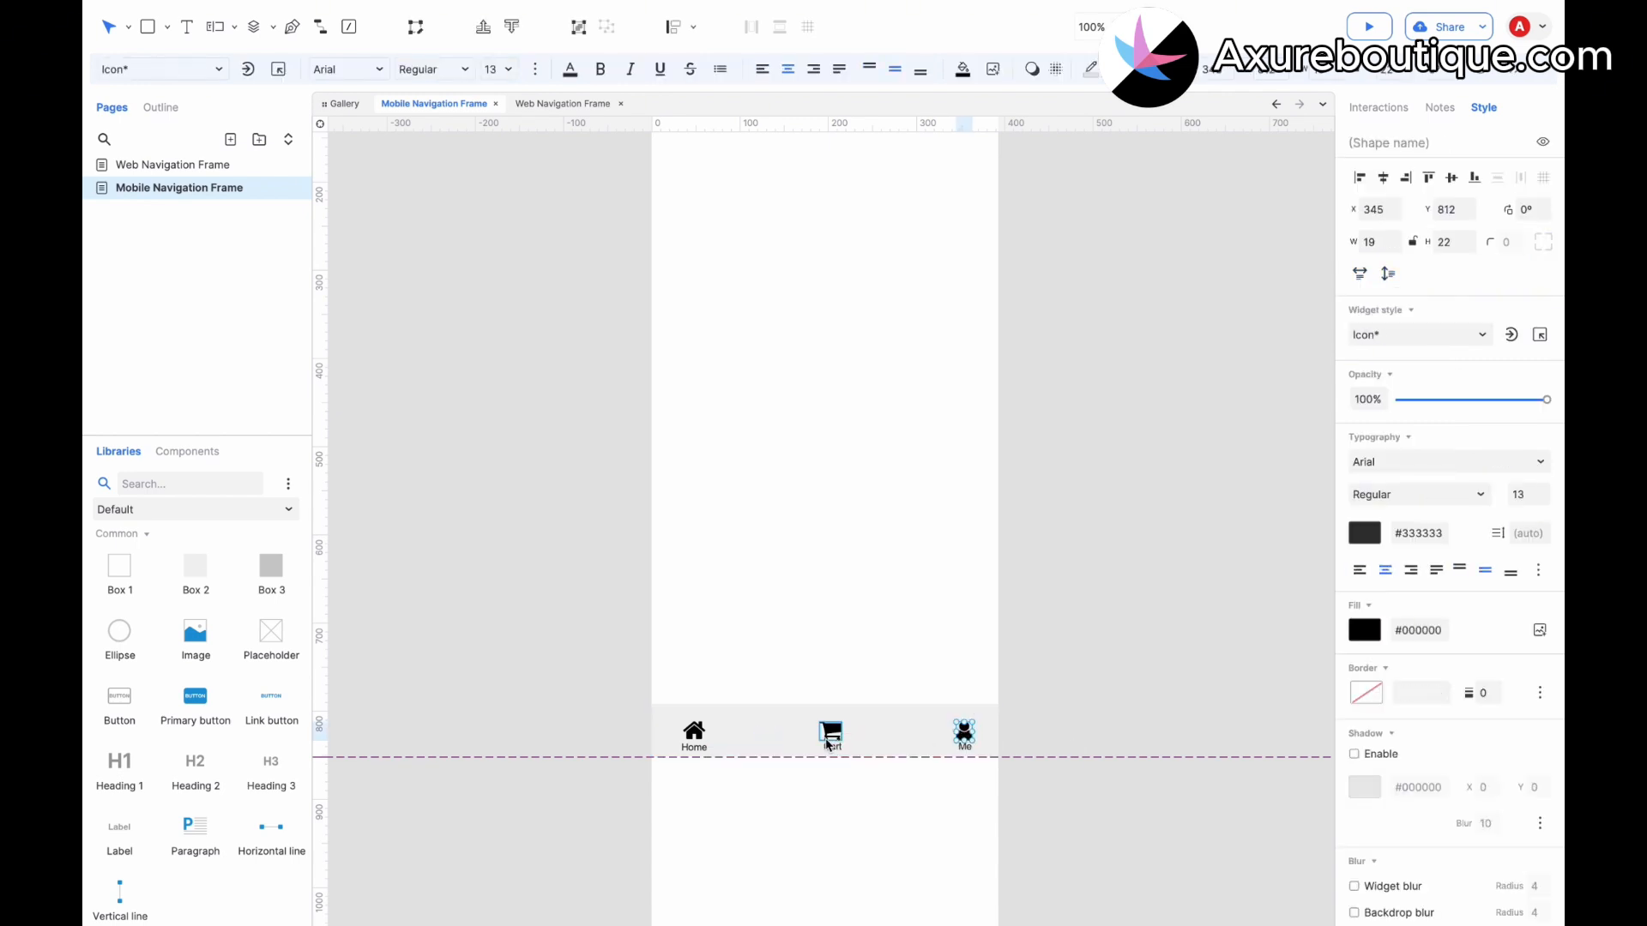
shift+click(831, 739)
shift+click(691, 736)
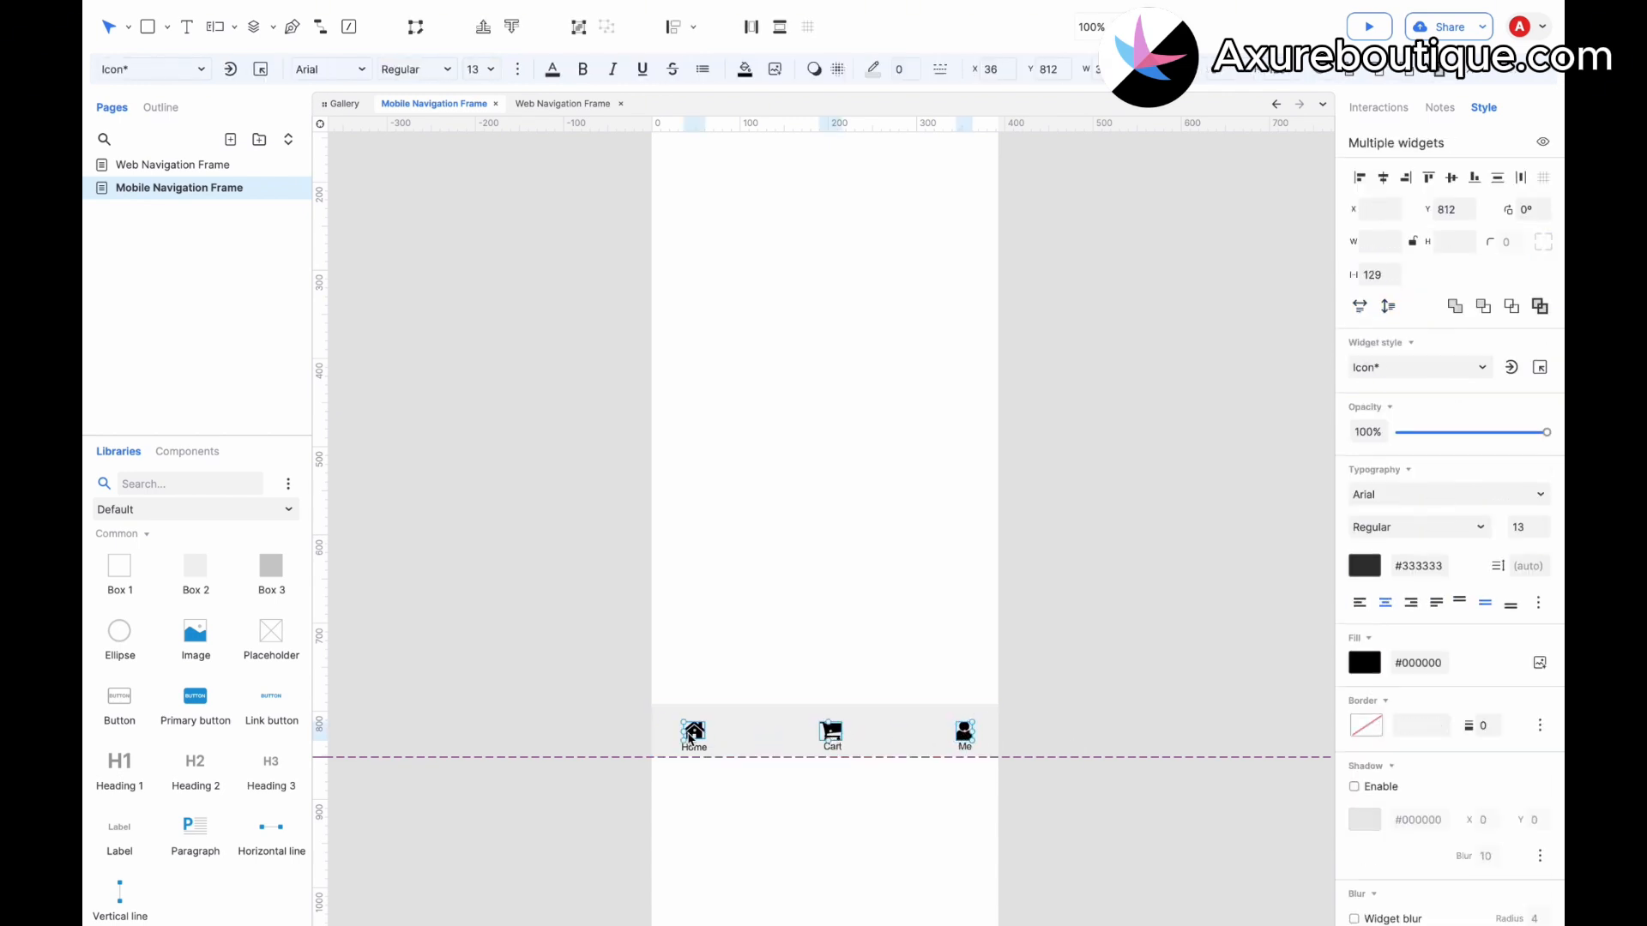
click(694, 746)
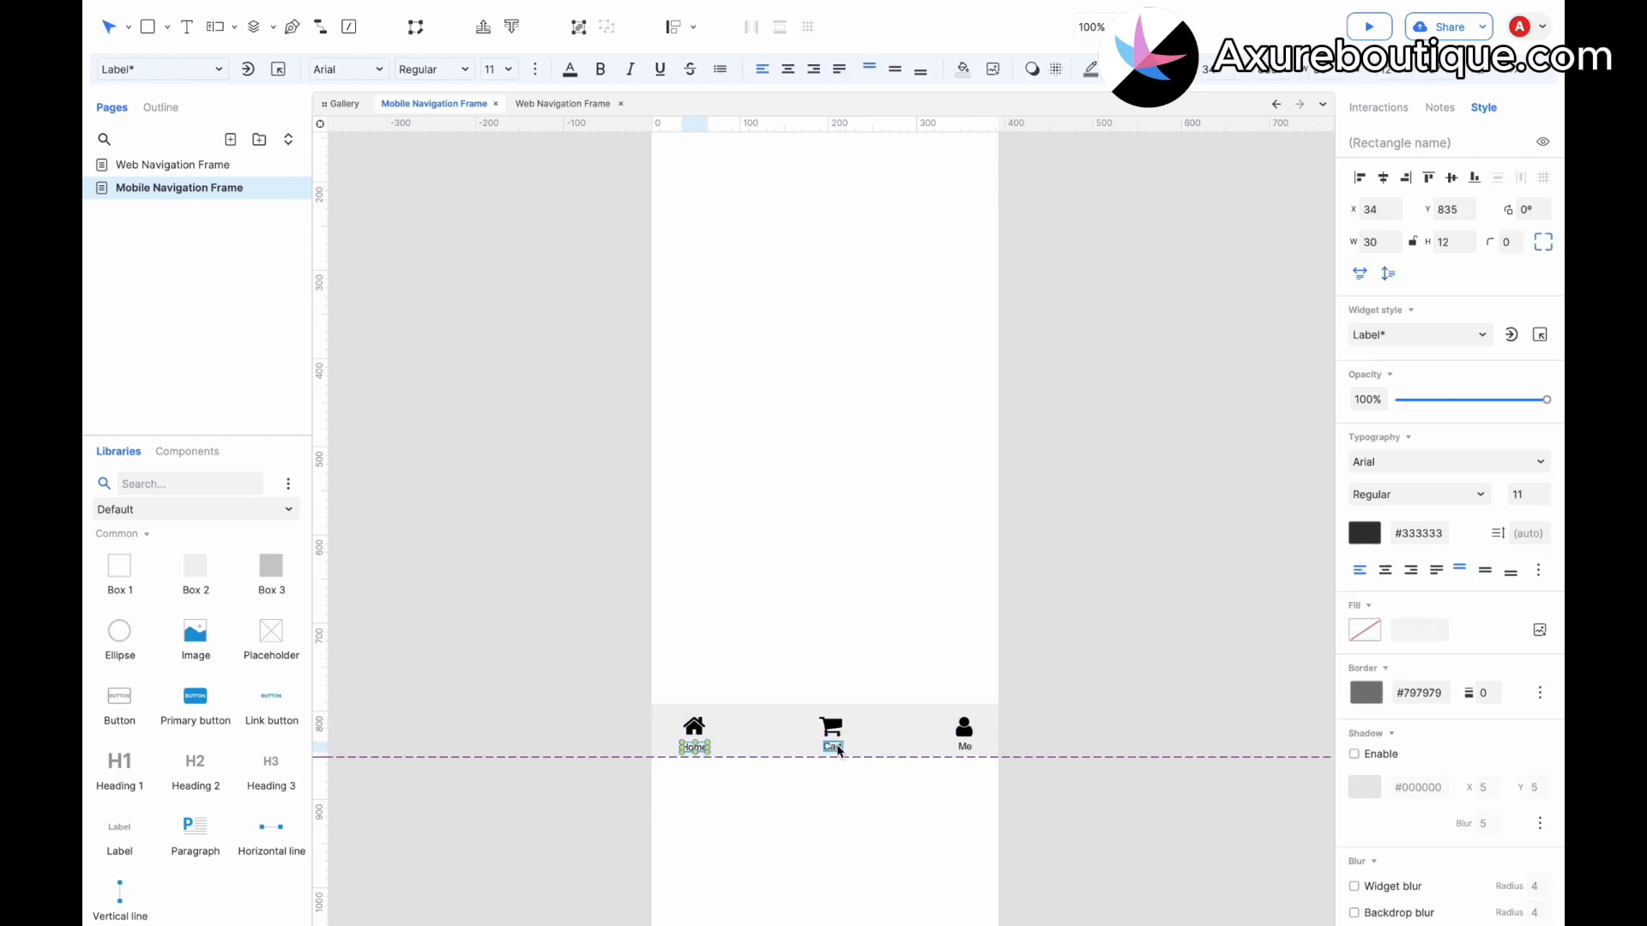
shift+click(836, 748)
shift+click(966, 747)
drag(966, 747, 968, 744)
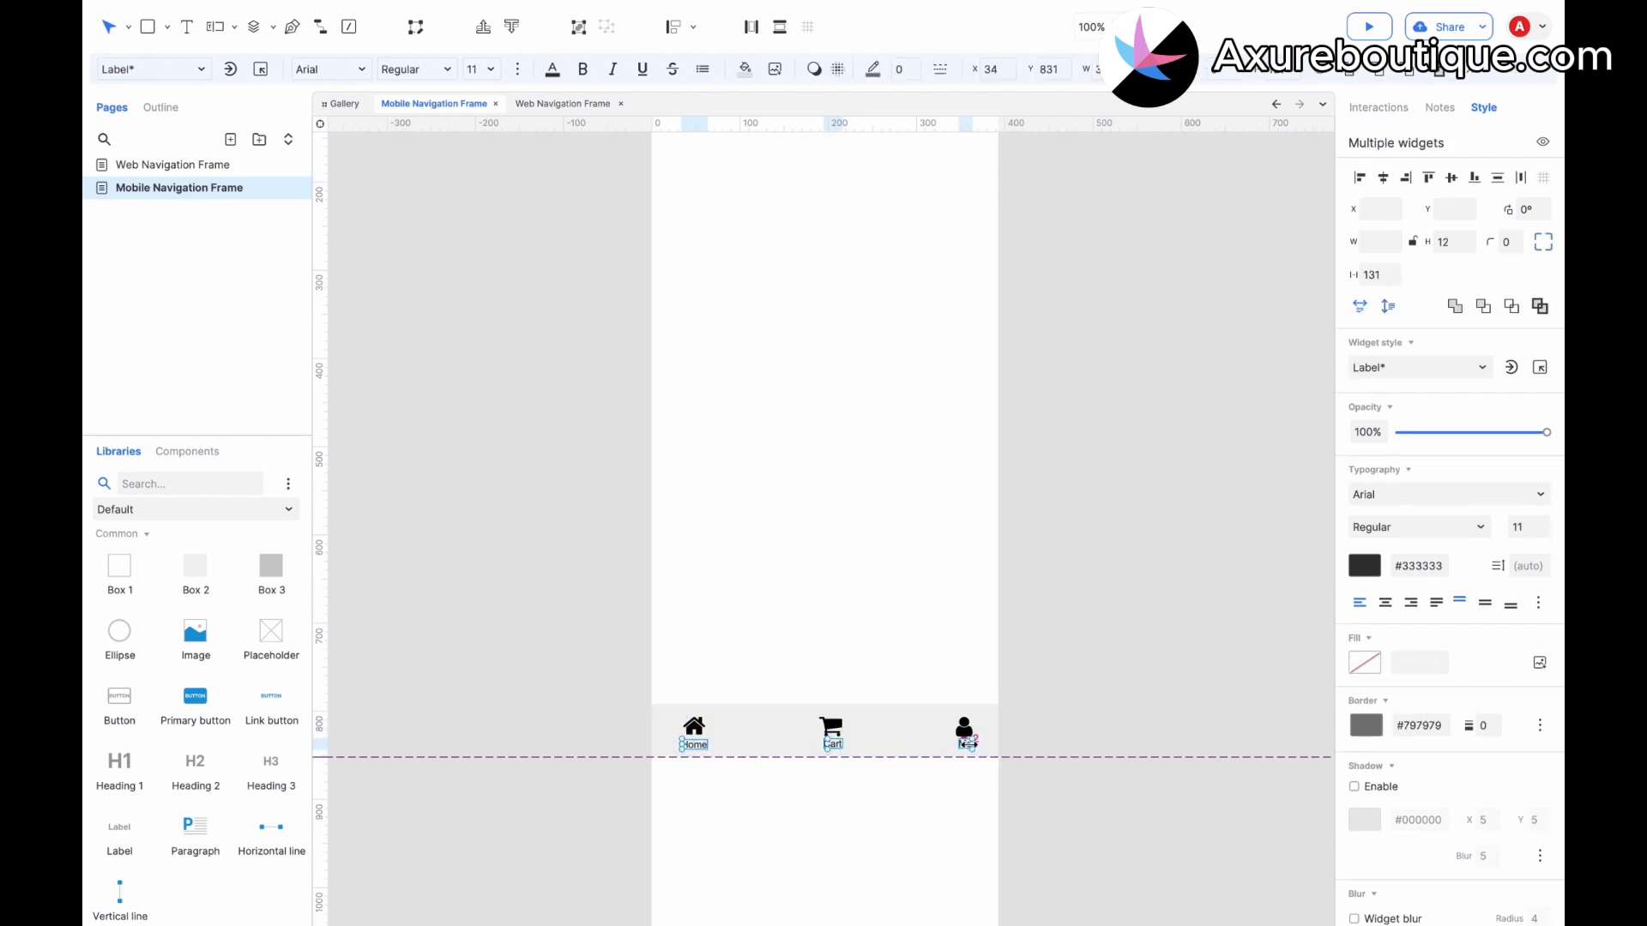
Top-align the Home, Cart and Me labels.
click(1428, 179)
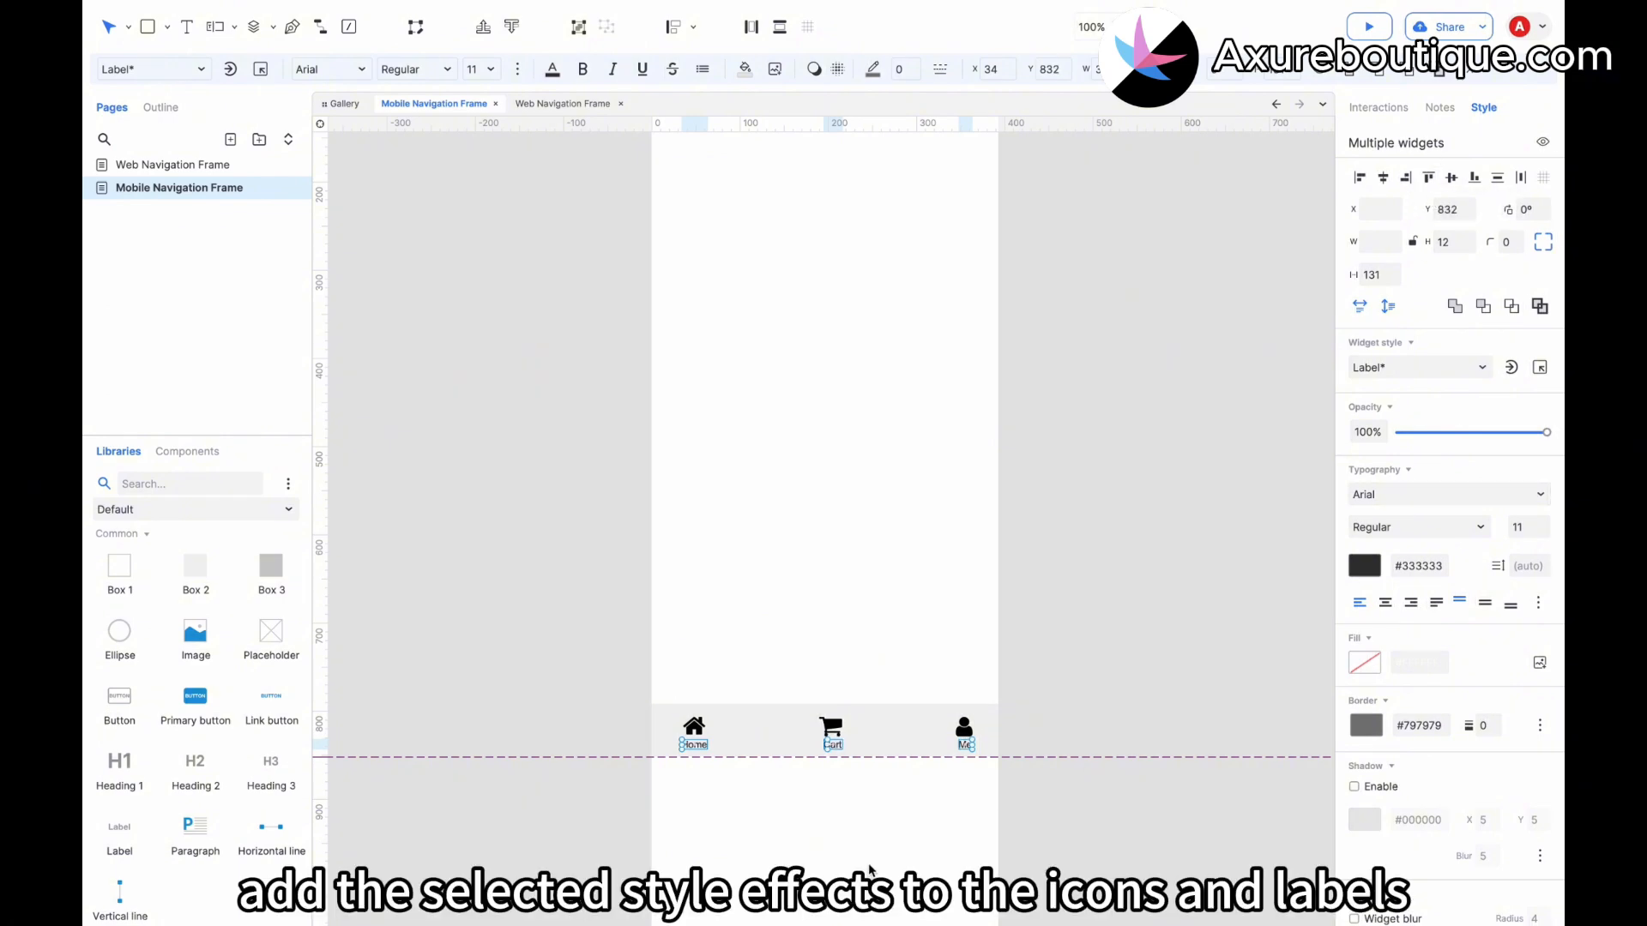
click(871, 871)
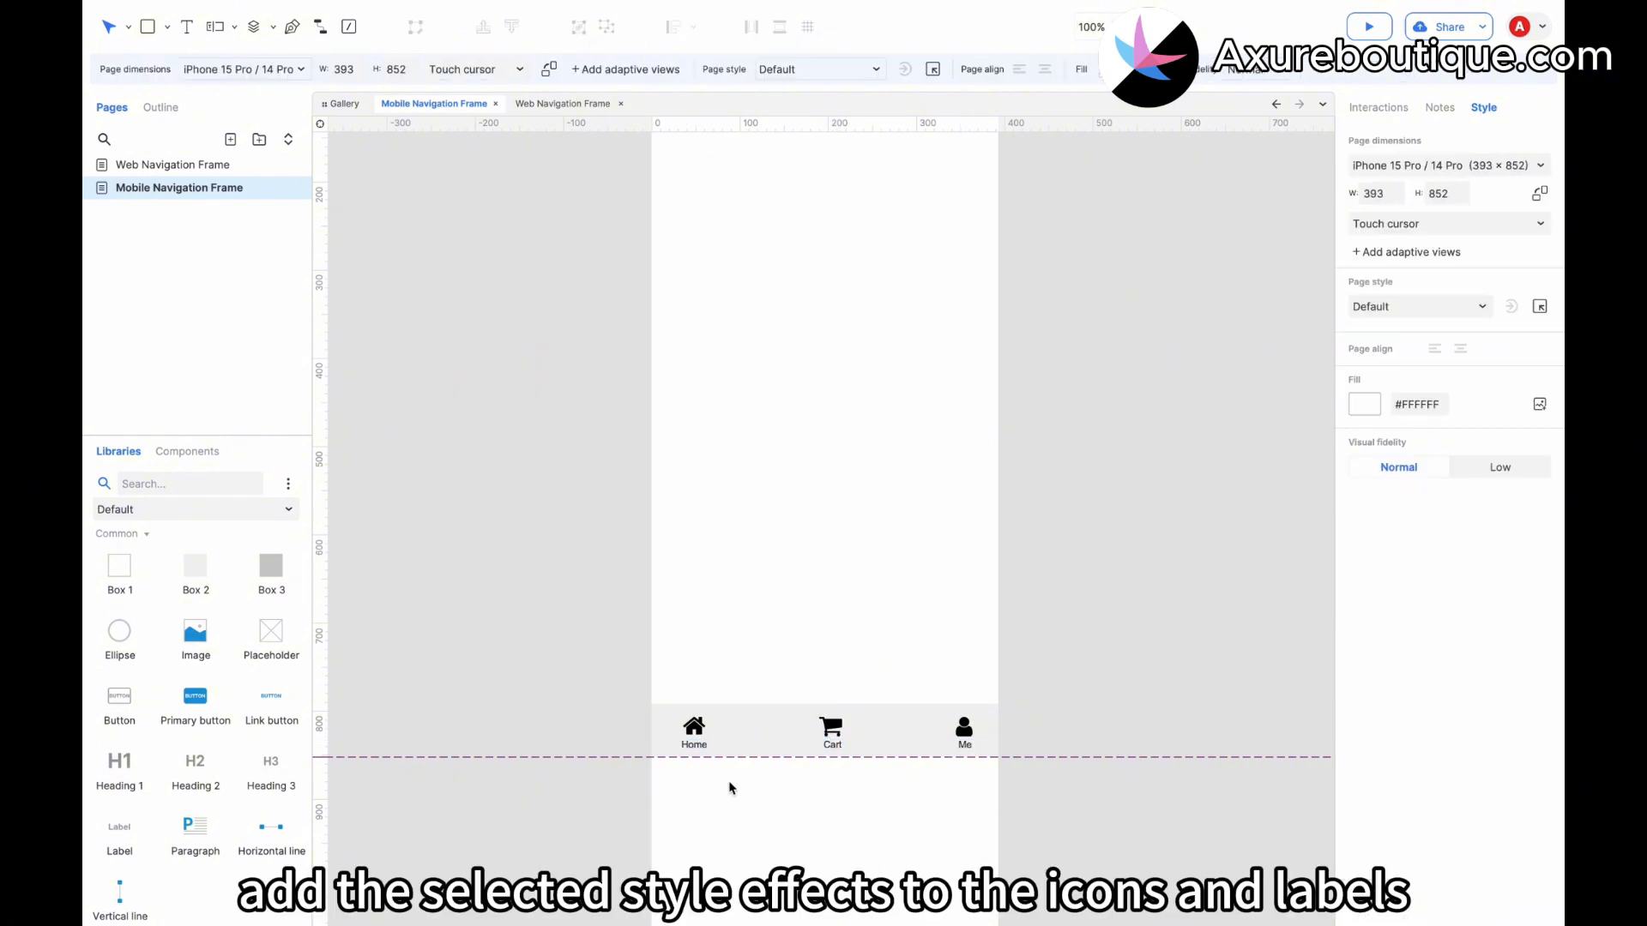
Add a Selected style effect to the home icon with a red #FF0E0E fill color.
click(694, 729)
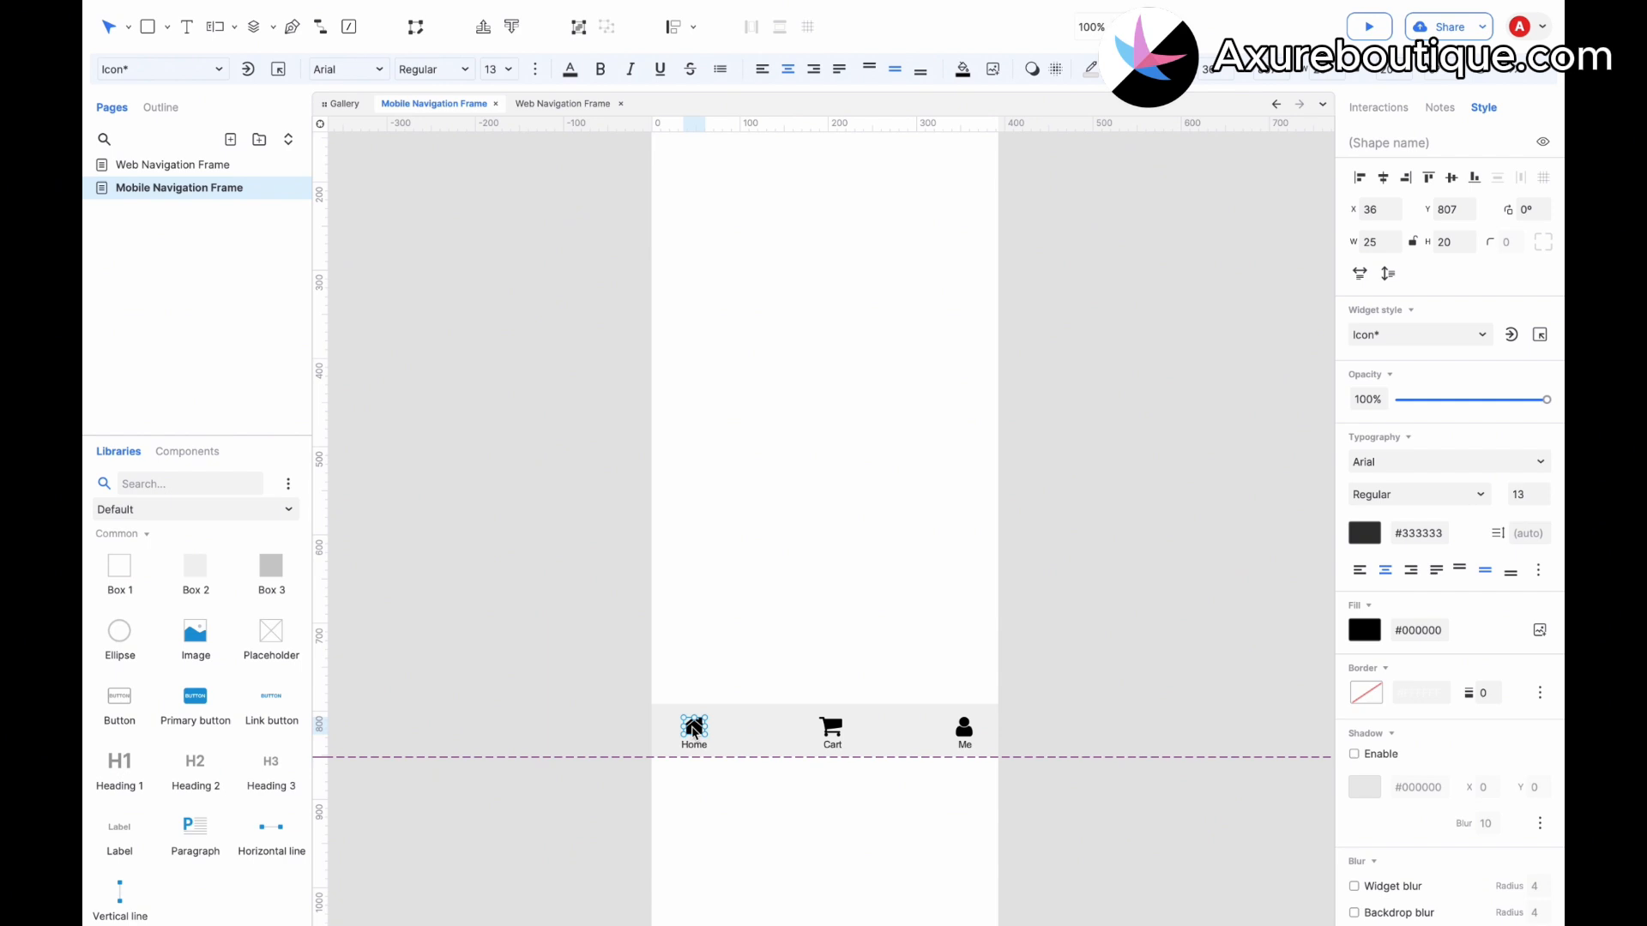
click(1379, 108)
click(1417, 214)
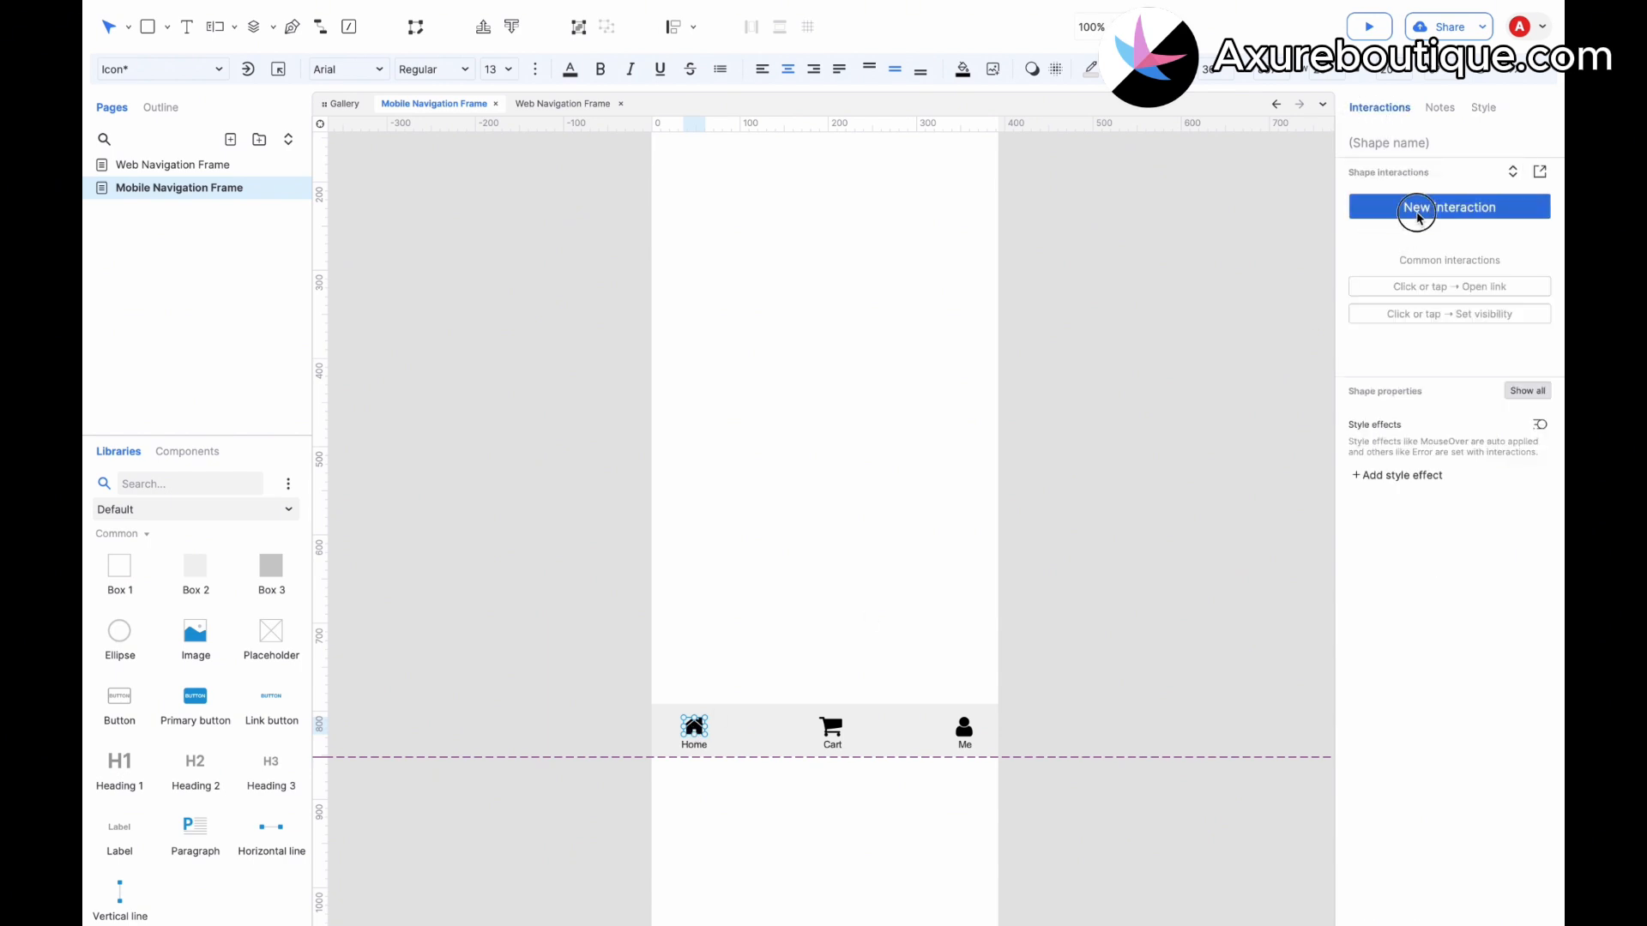
click(1411, 477)
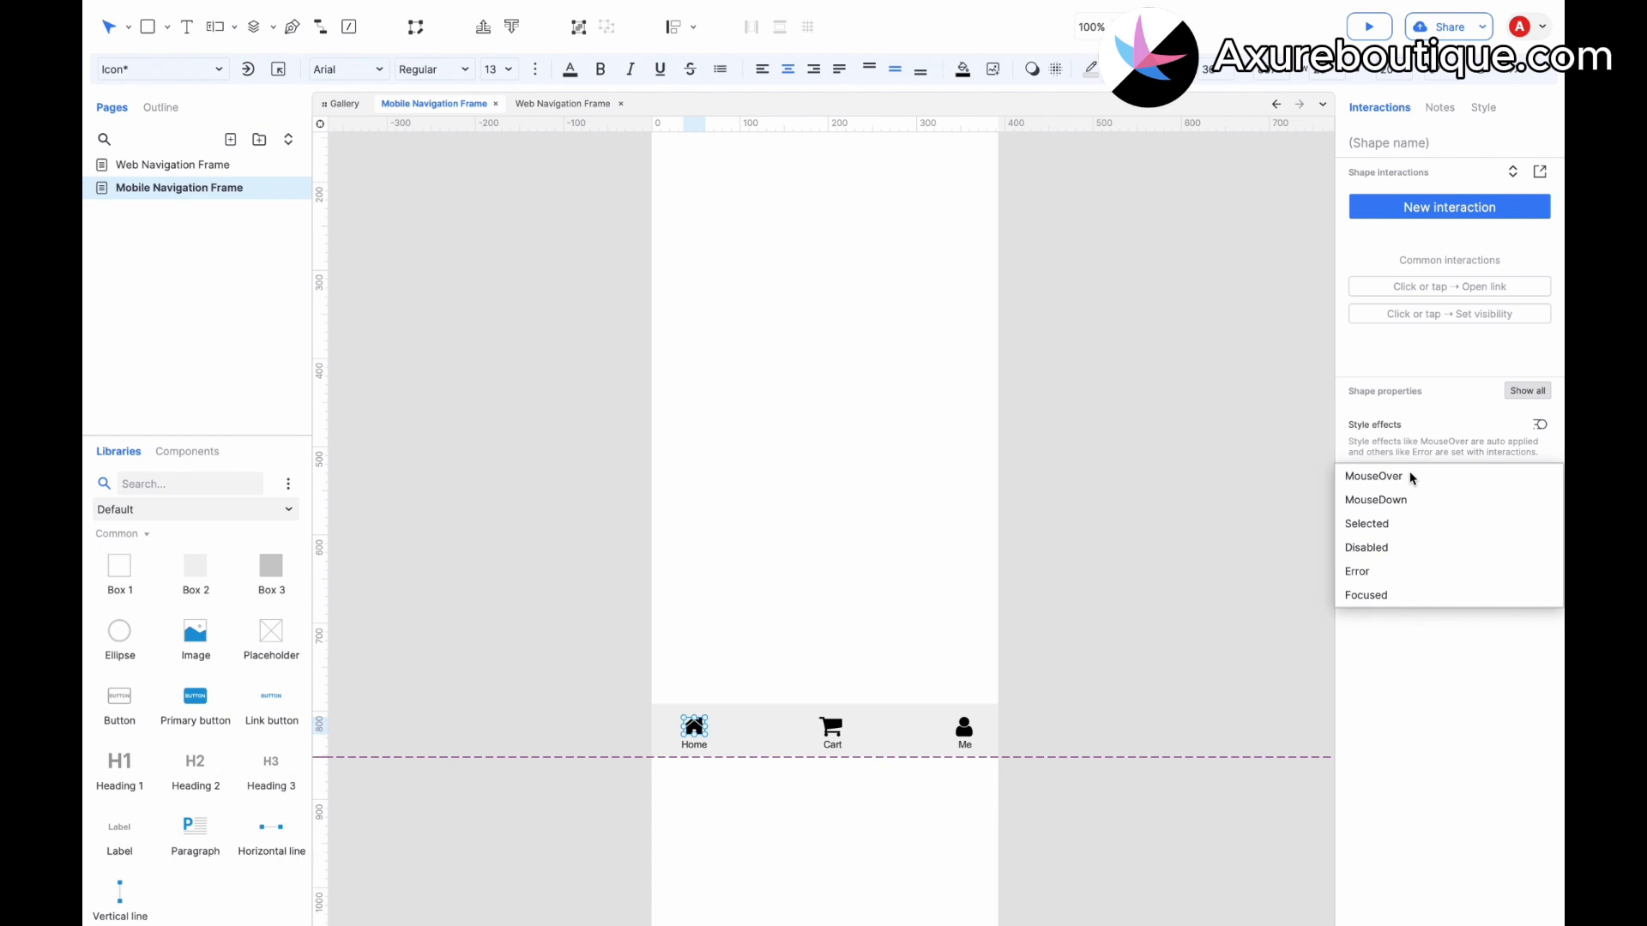
click(1382, 531)
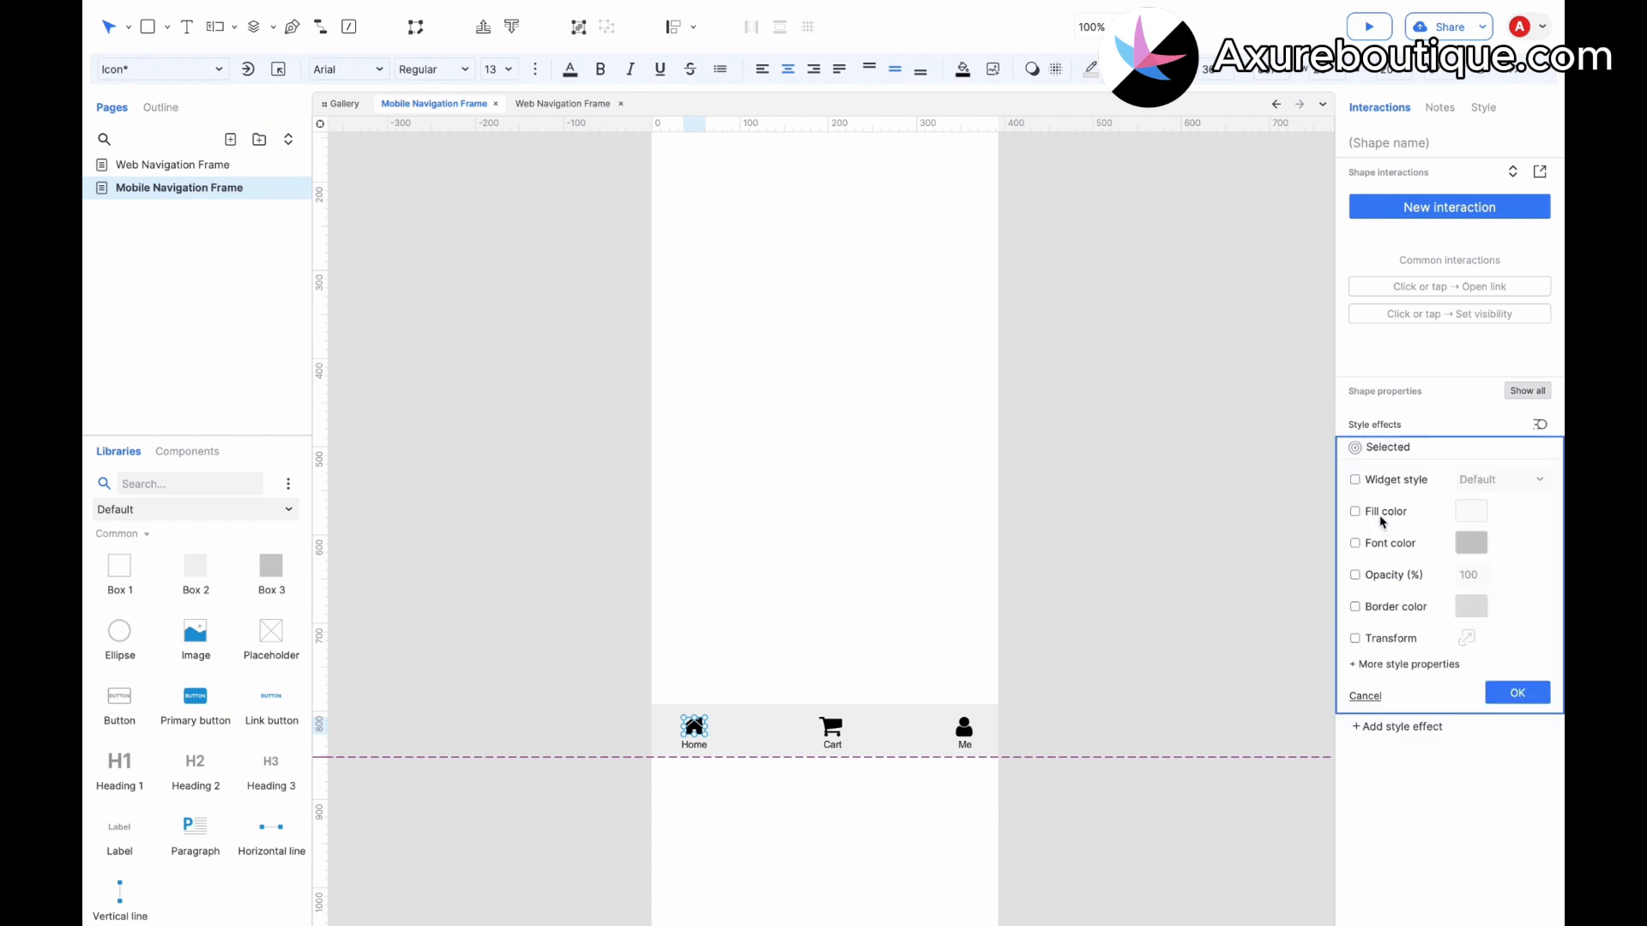
click(1490, 519)
click(1517, 813)
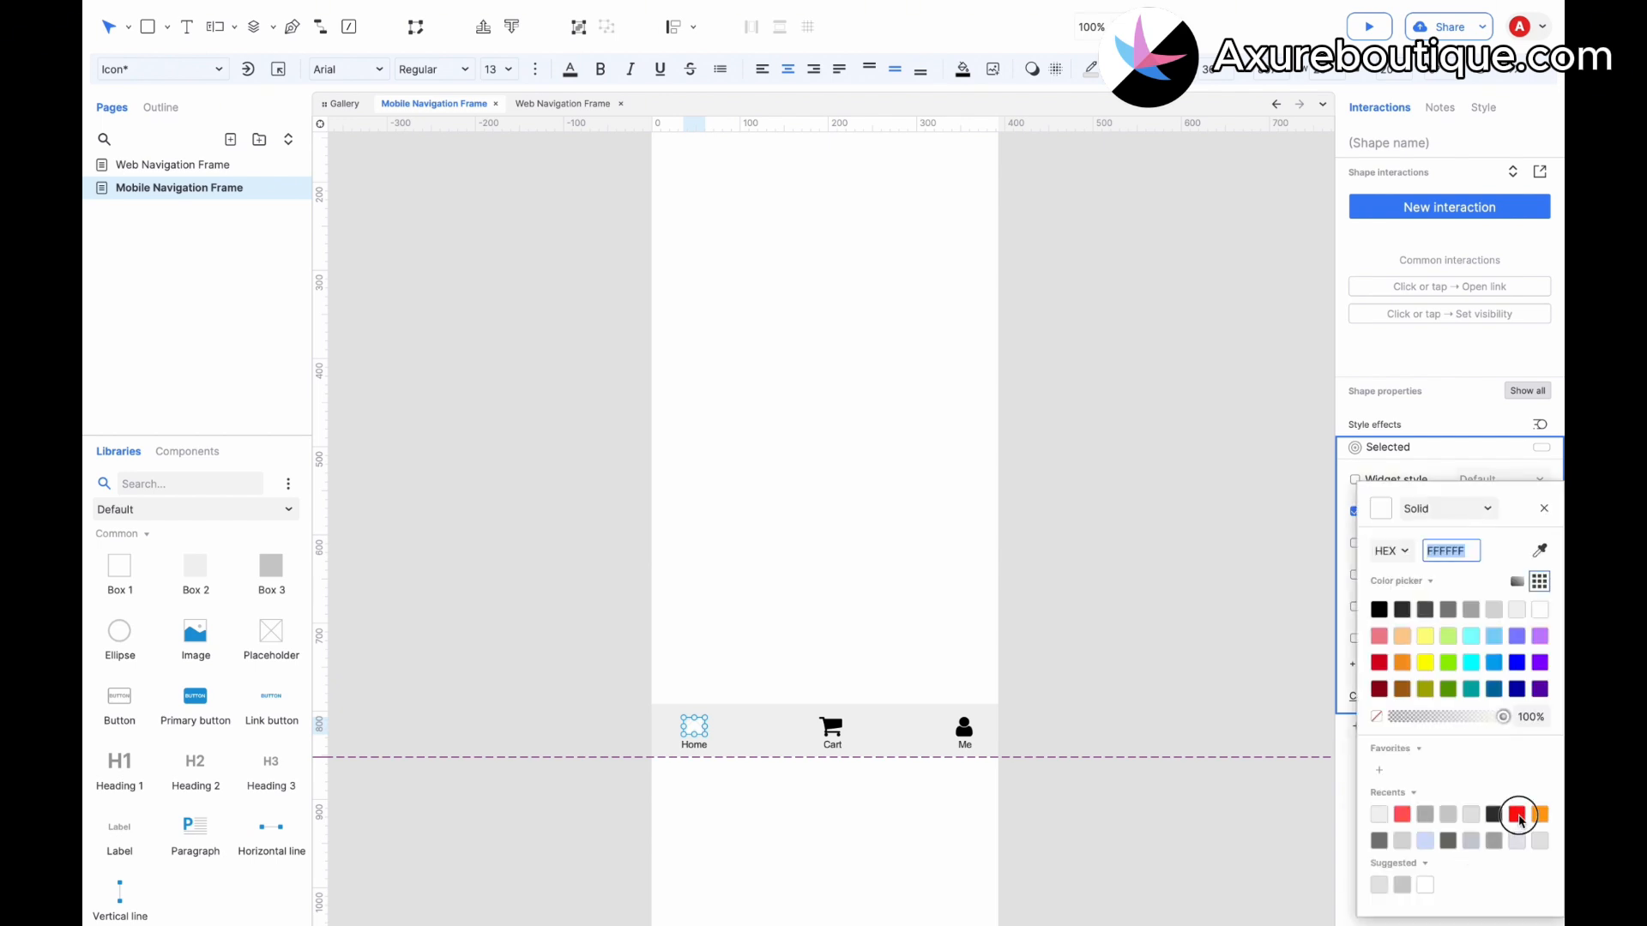
click(1544, 510)
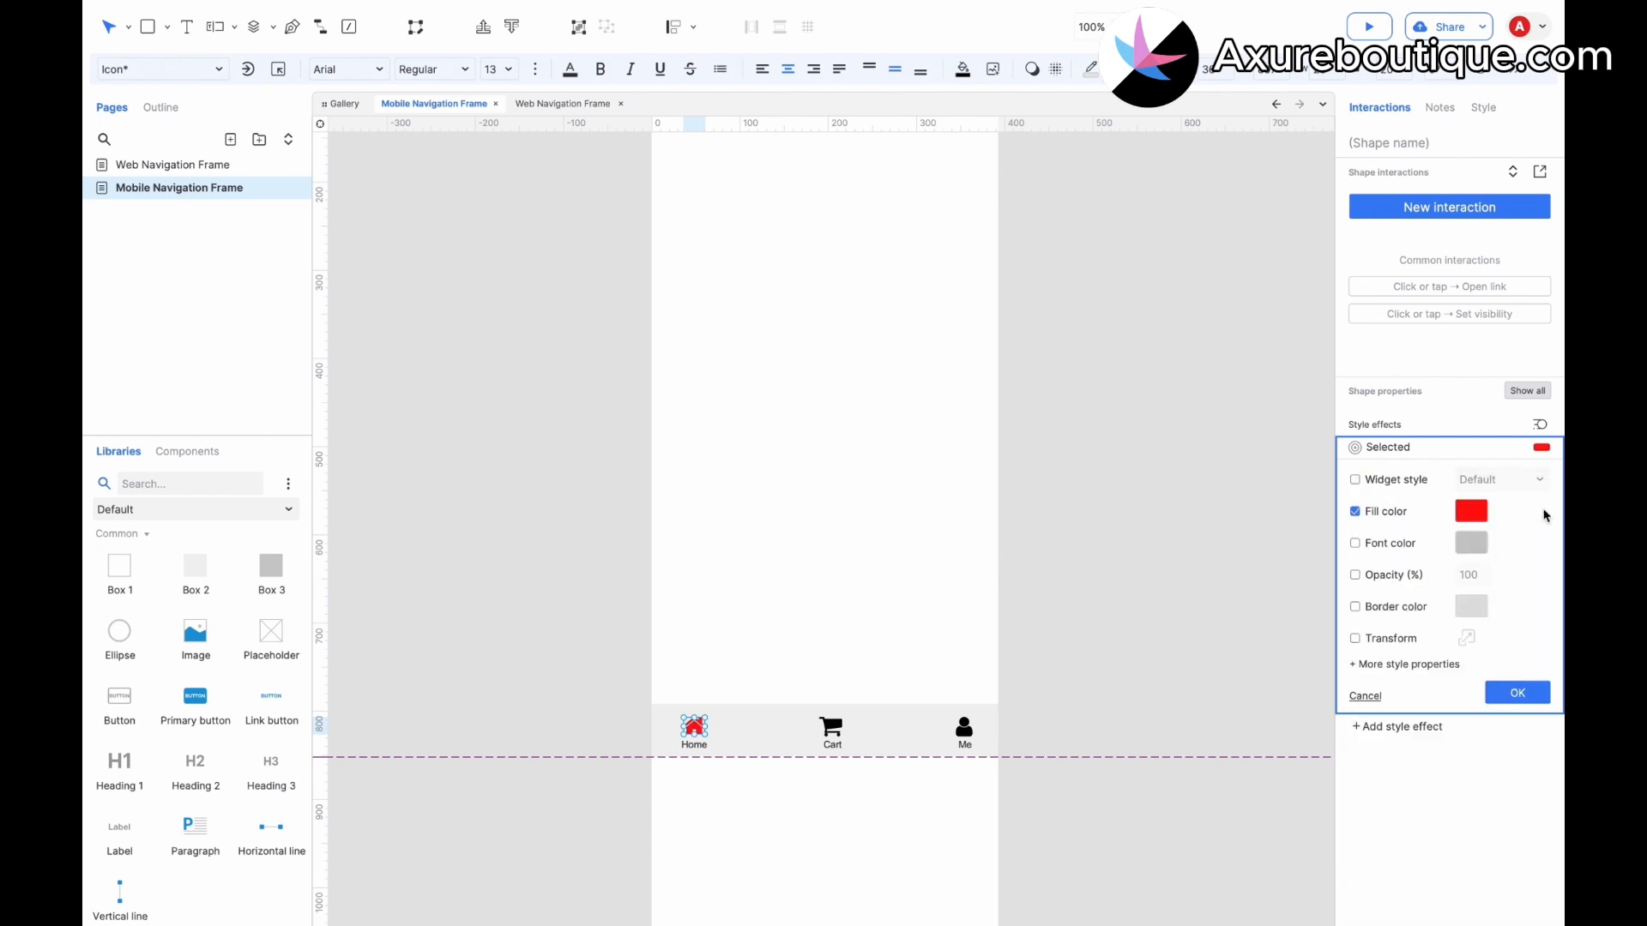
click(1518, 693)
Add a Selected style effect to the Home label with a red #FF0E0E font color.
click(694, 743)
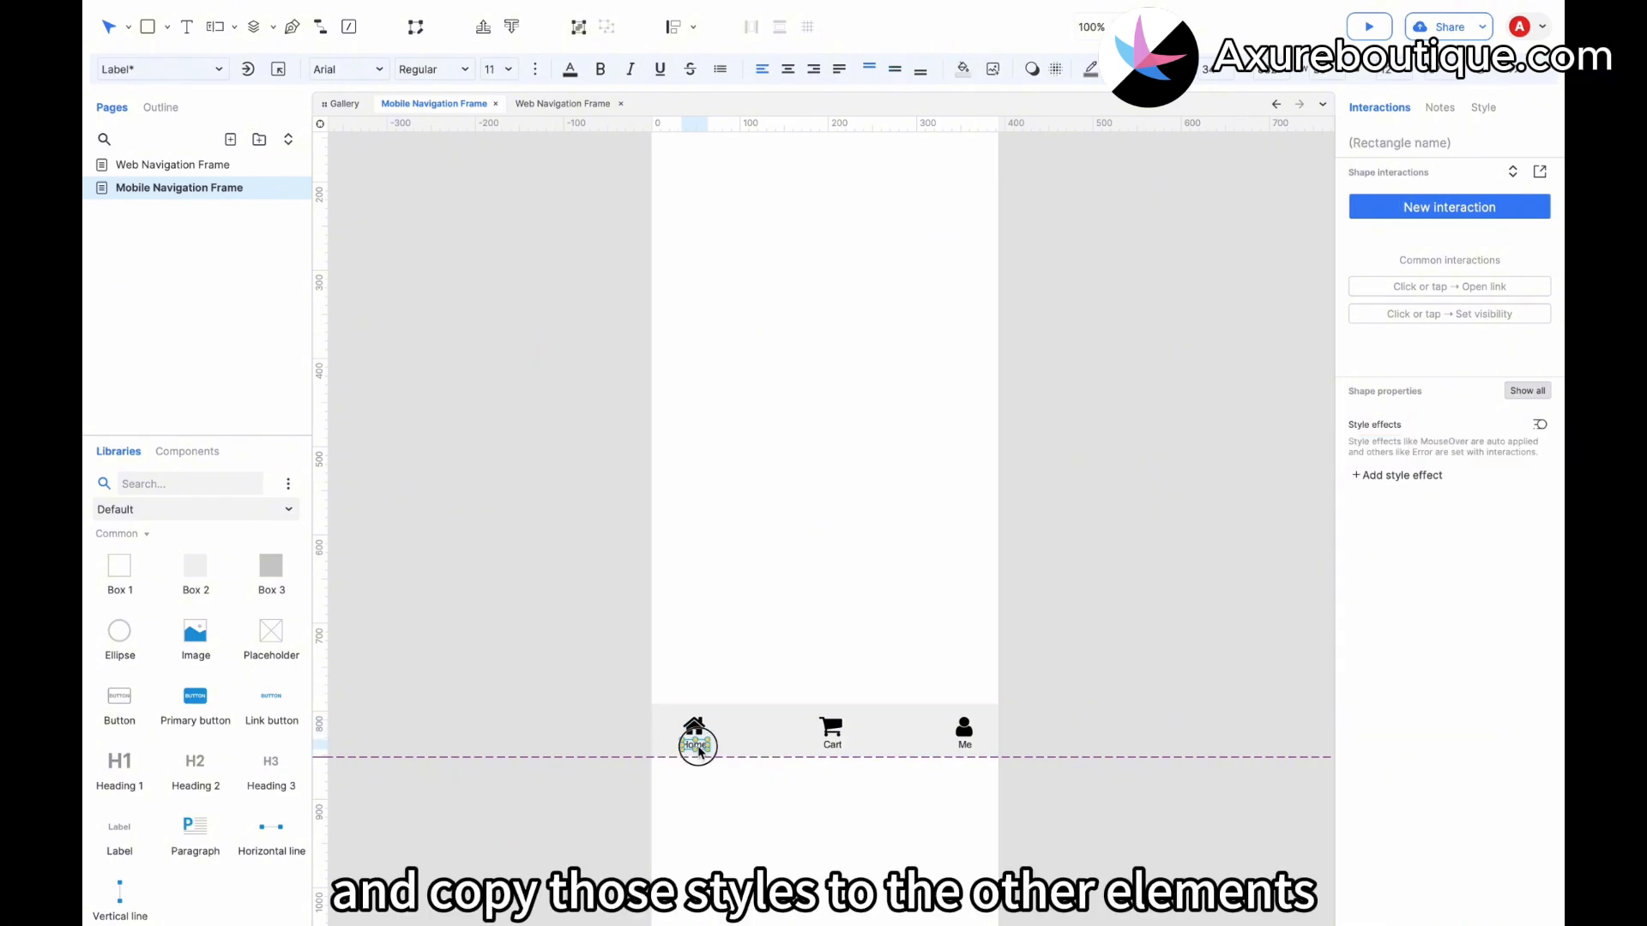
click(1391, 473)
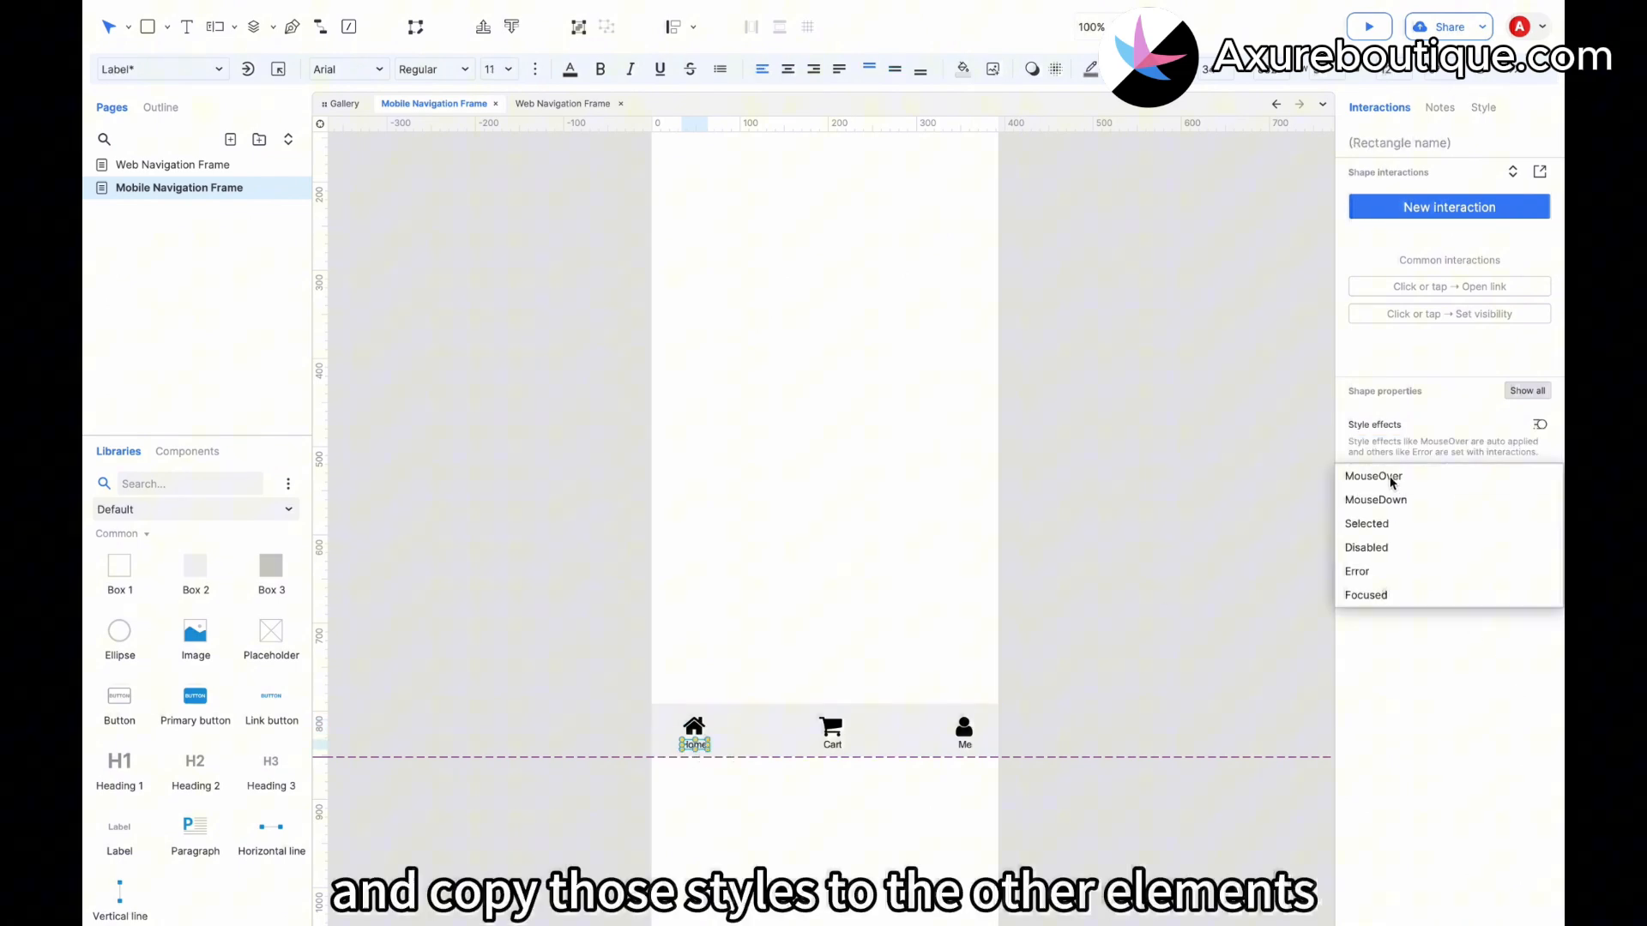
click(1388, 521)
click(1382, 543)
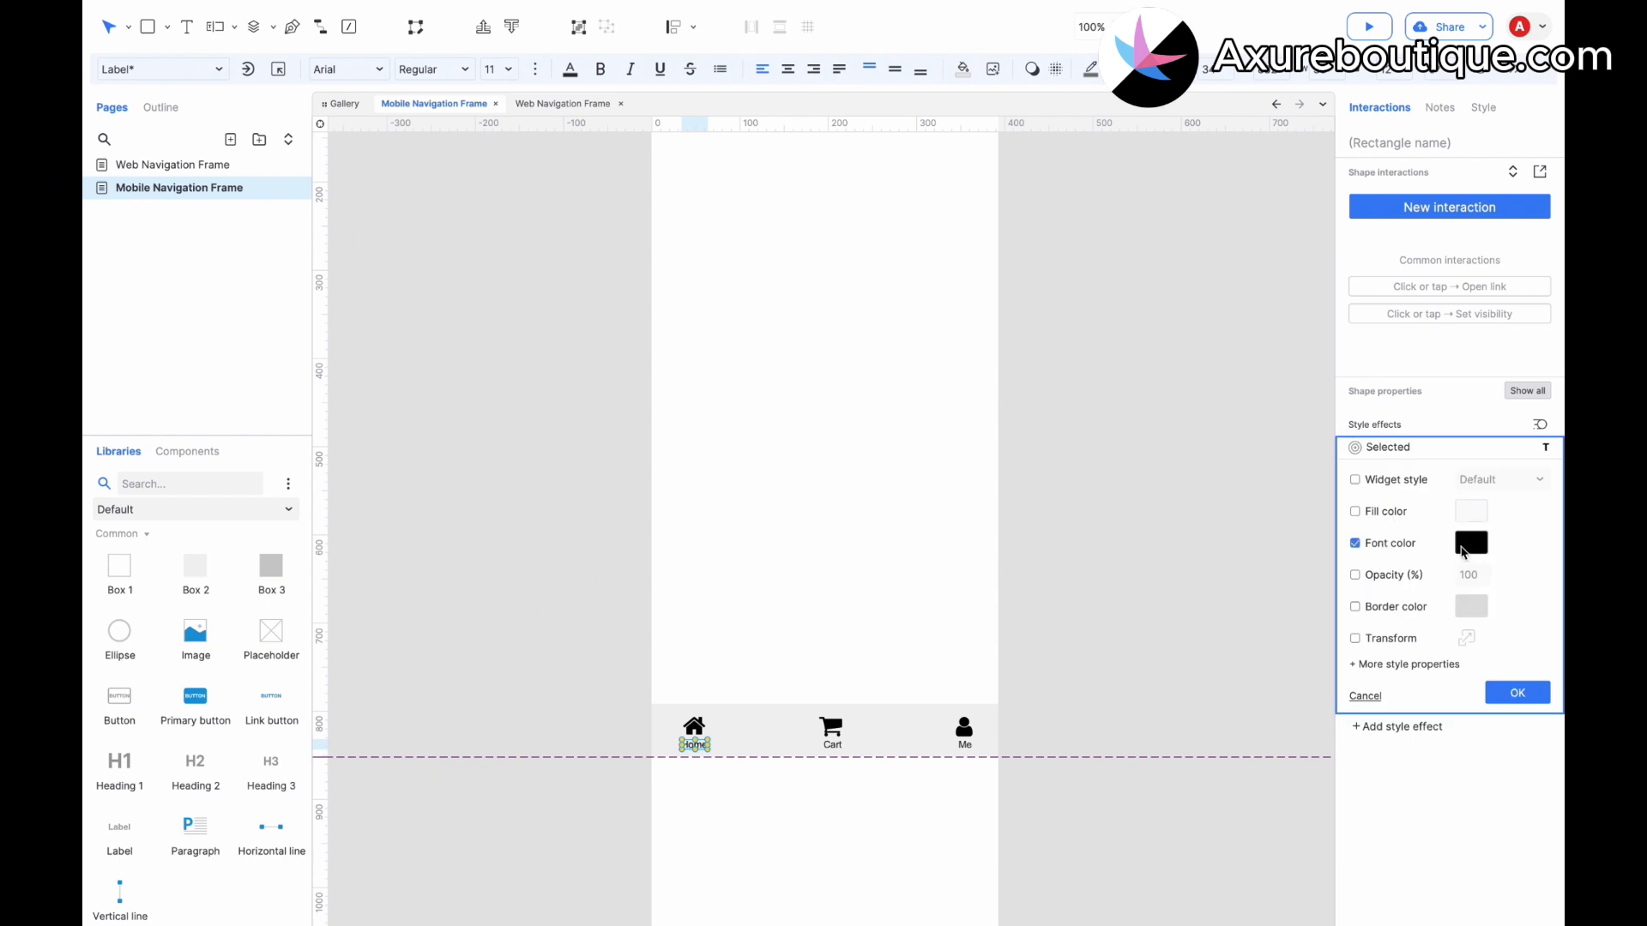
click(1471, 543)
click(1379, 815)
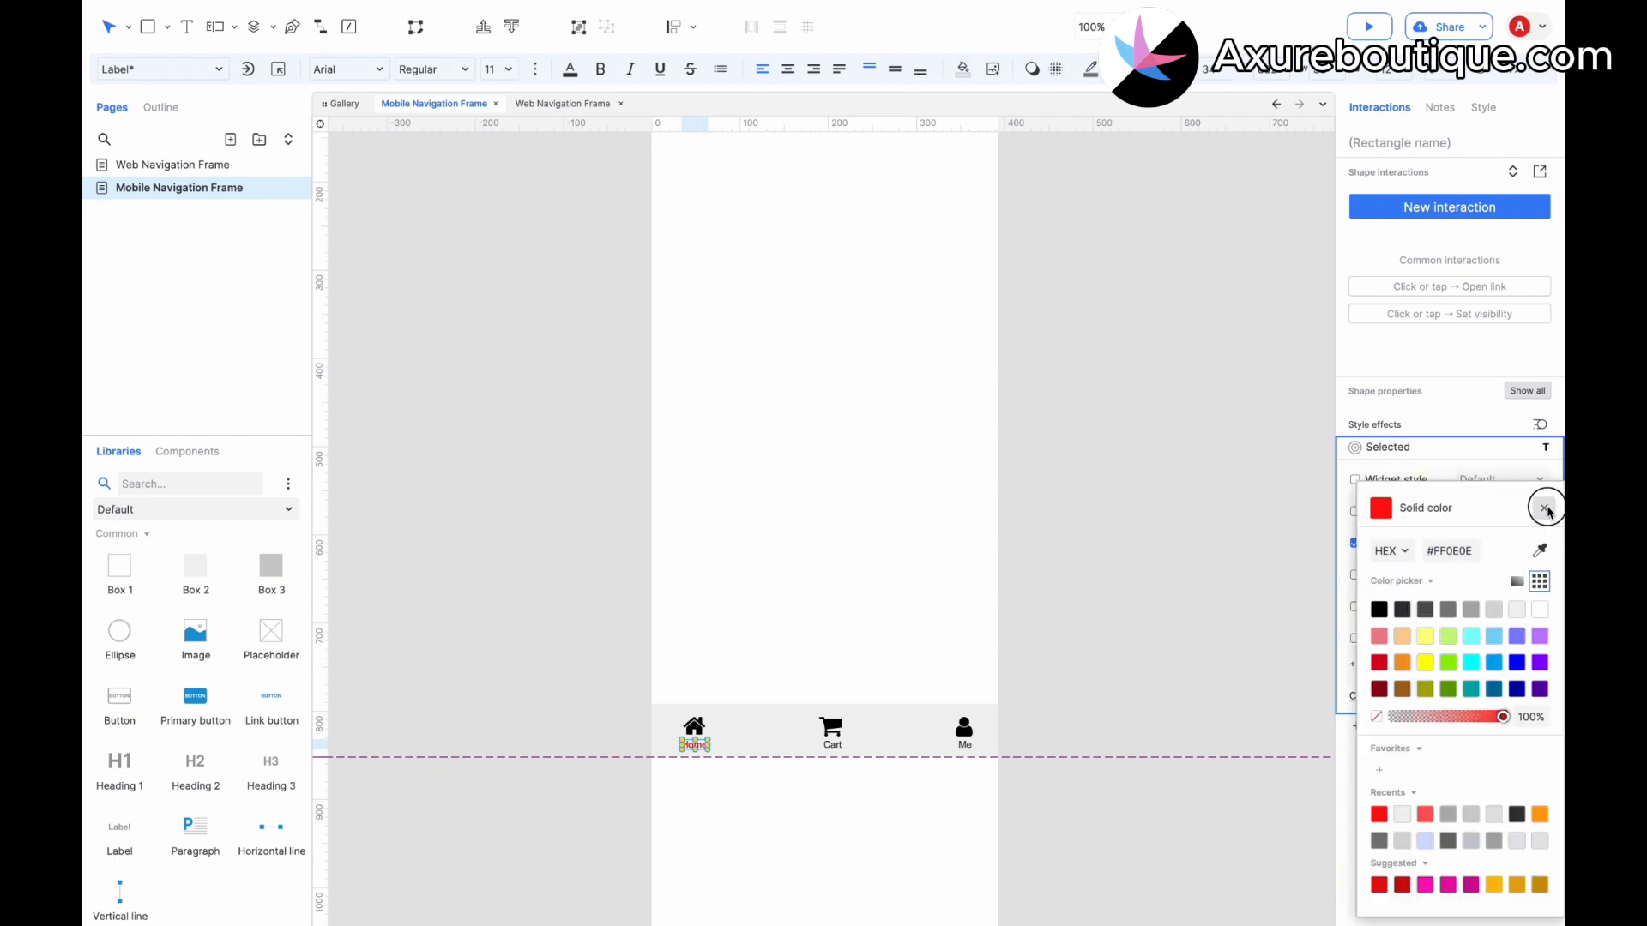
click(1544, 508)
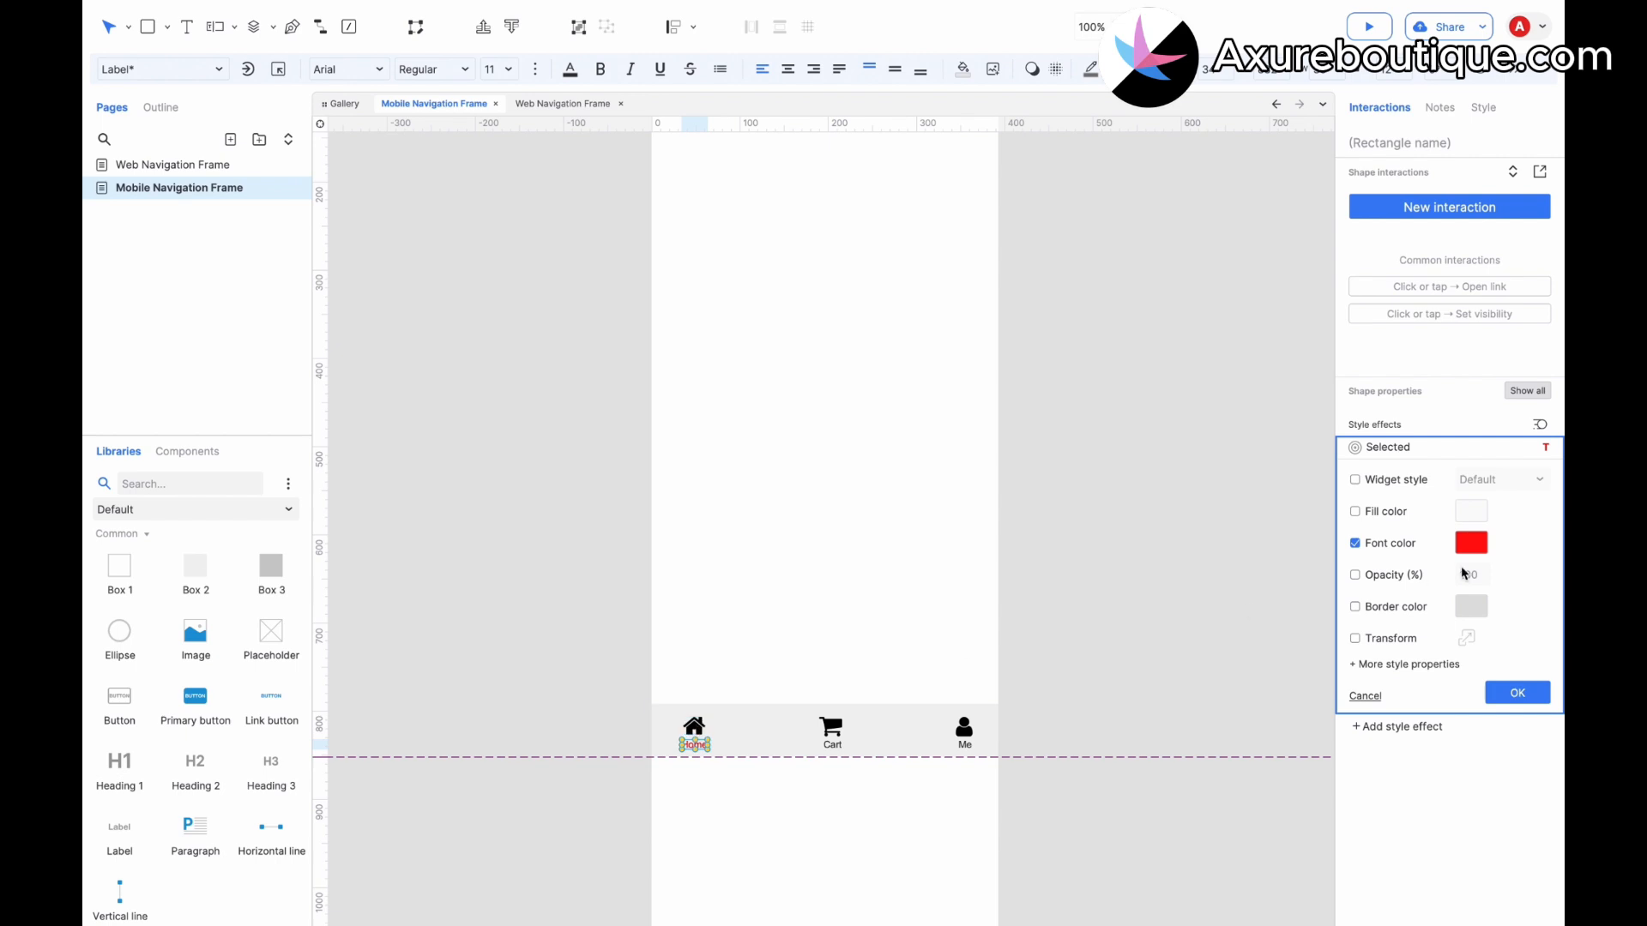
click(1517, 693)
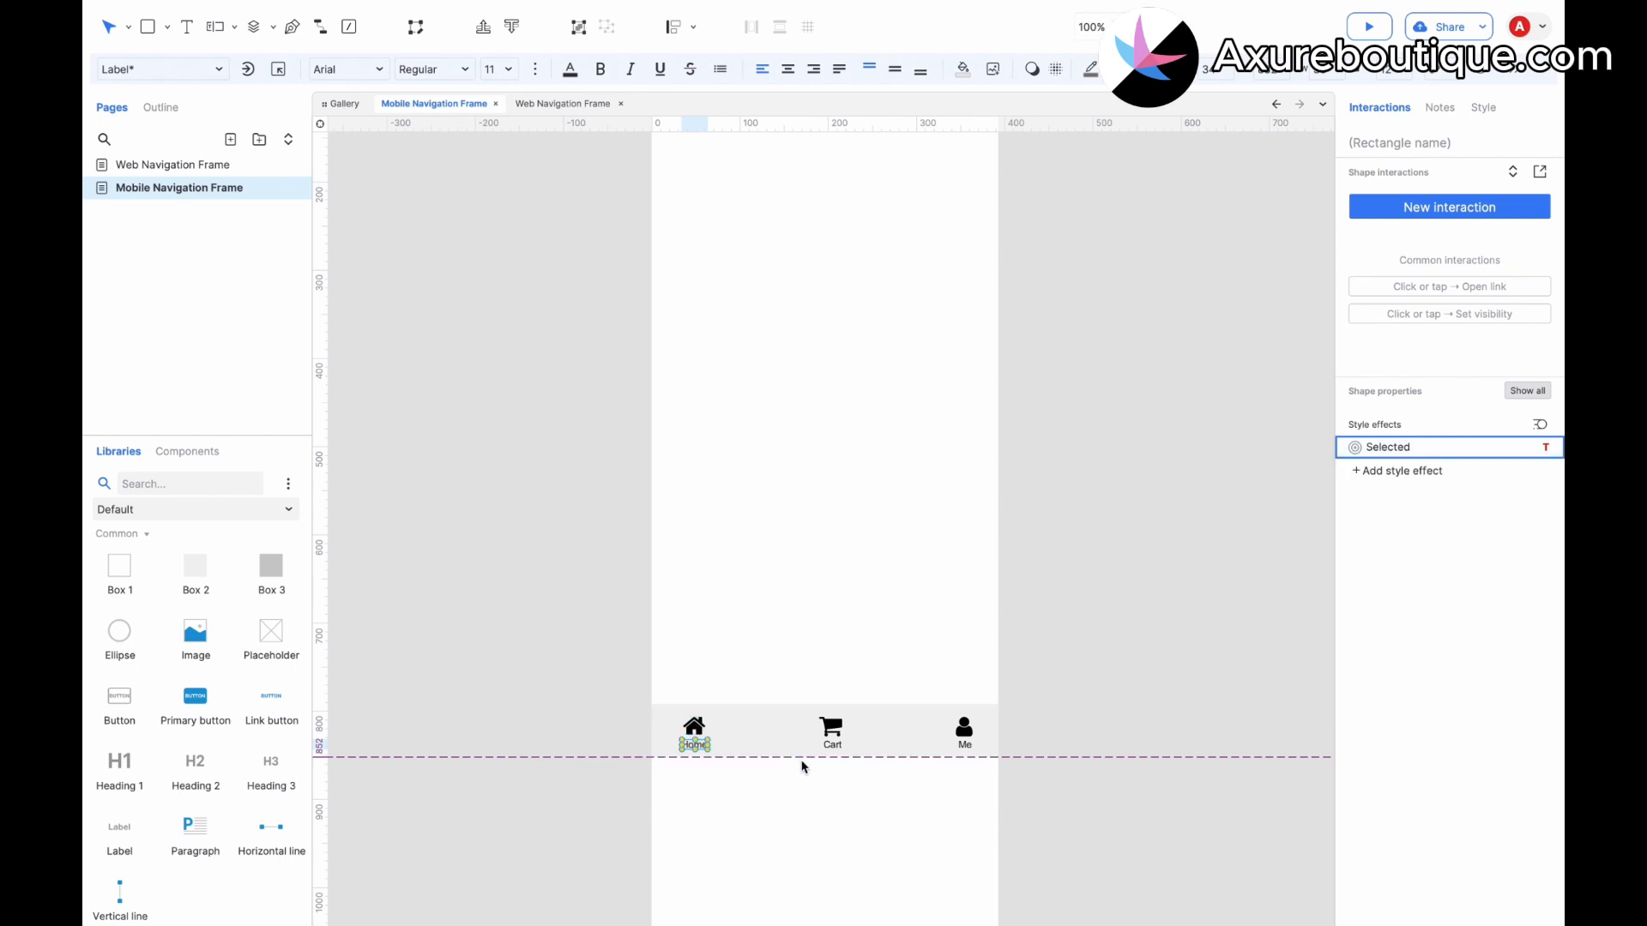
Apply the same Selected style effects to the Cart and Me icons and labels.
click(832, 743)
click(965, 745)
click(694, 727)
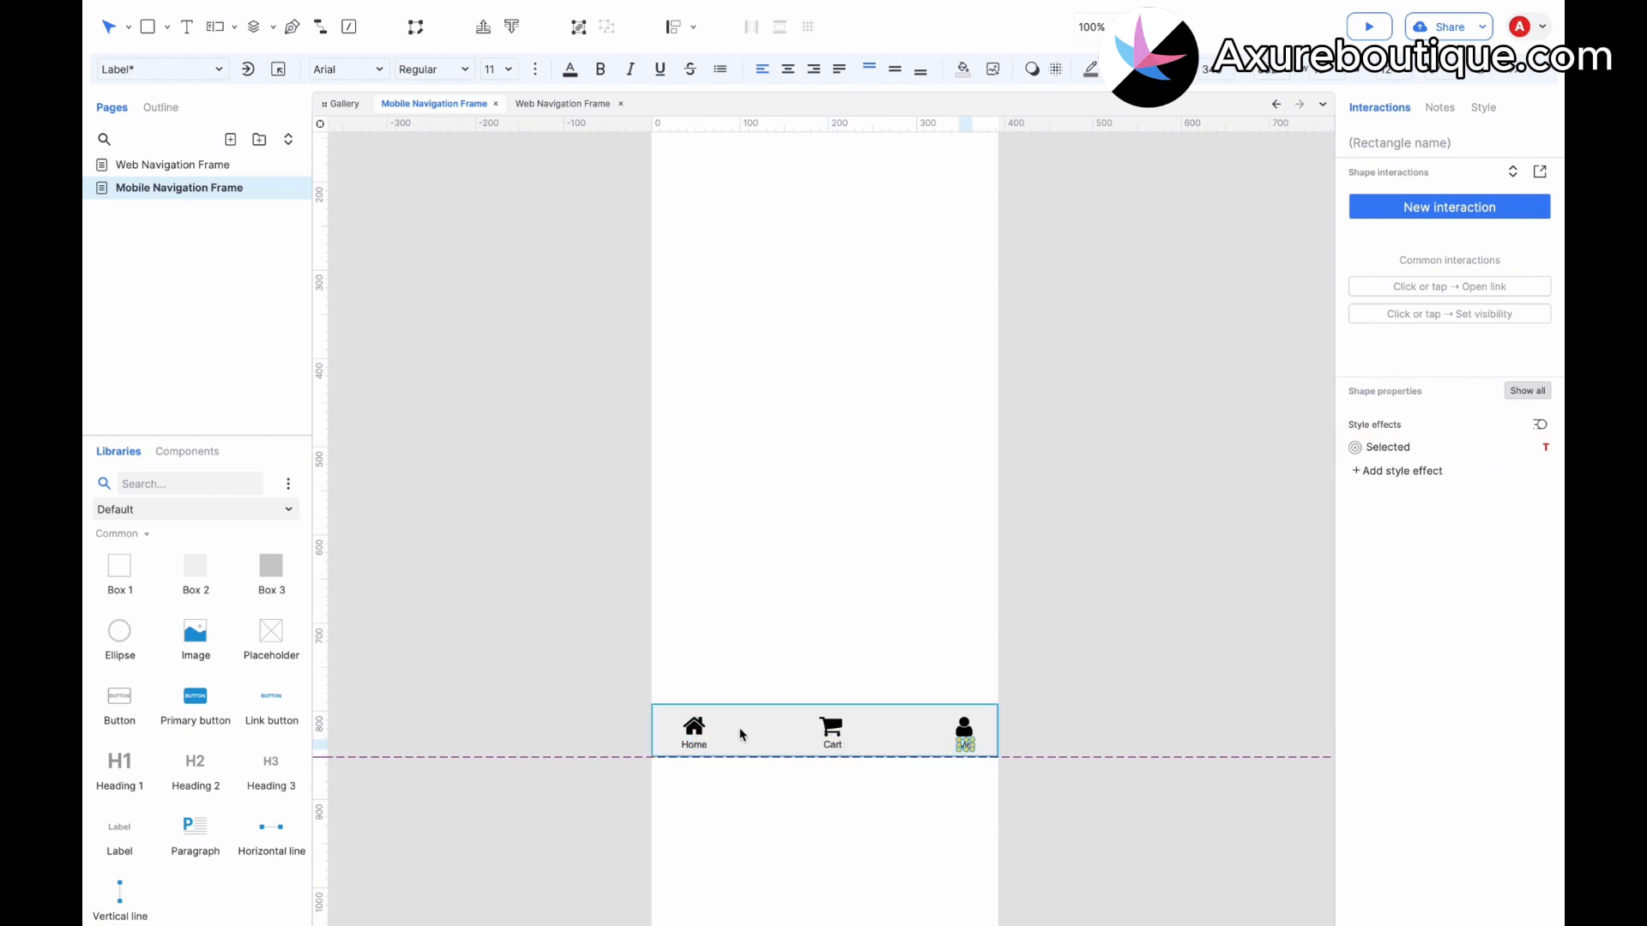
click(831, 727)
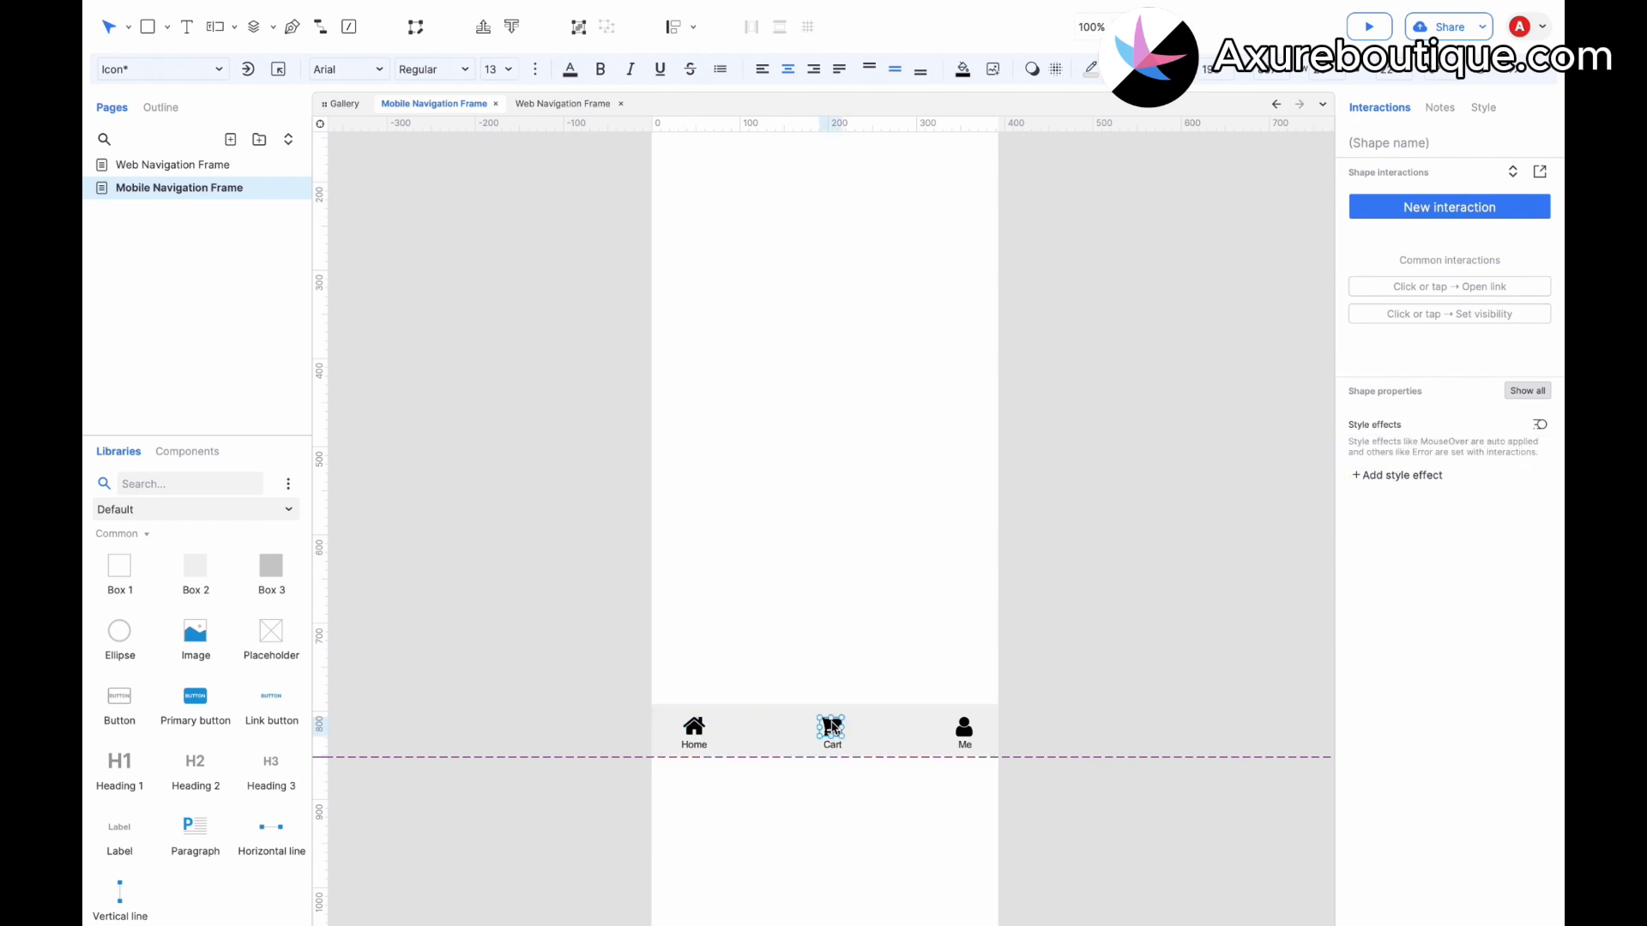
click(964, 727)
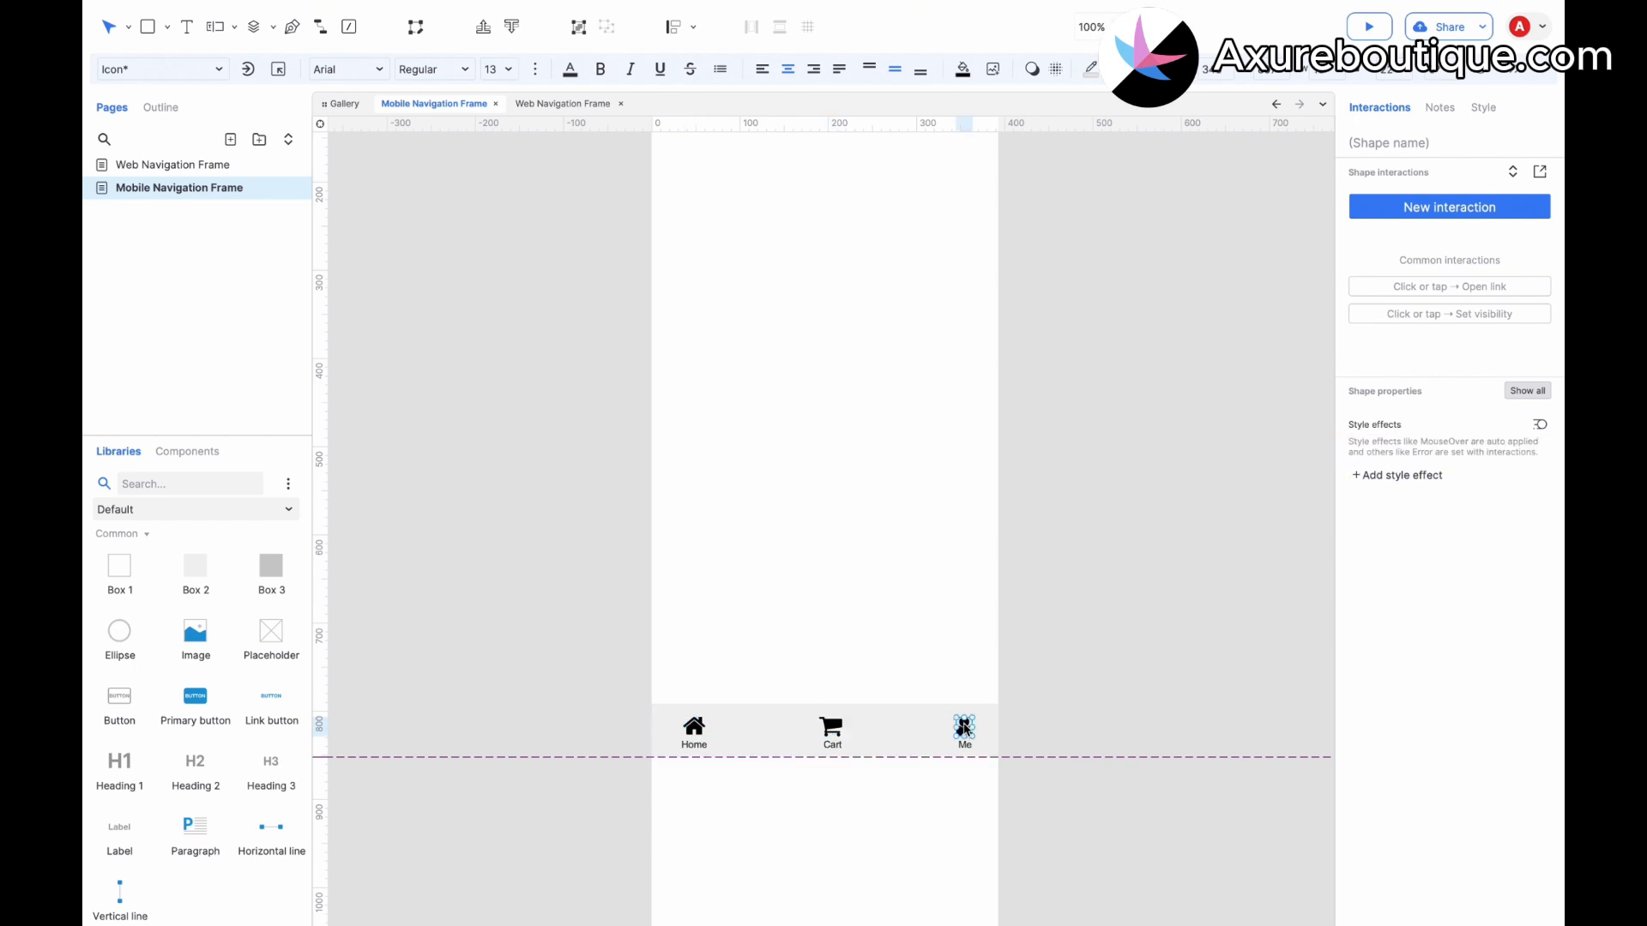
Convert each icon together with its label into a separate dynamic panel for Home, Cart and Me.
click(693, 727)
shift+click(693, 746)
right_click(694, 728)
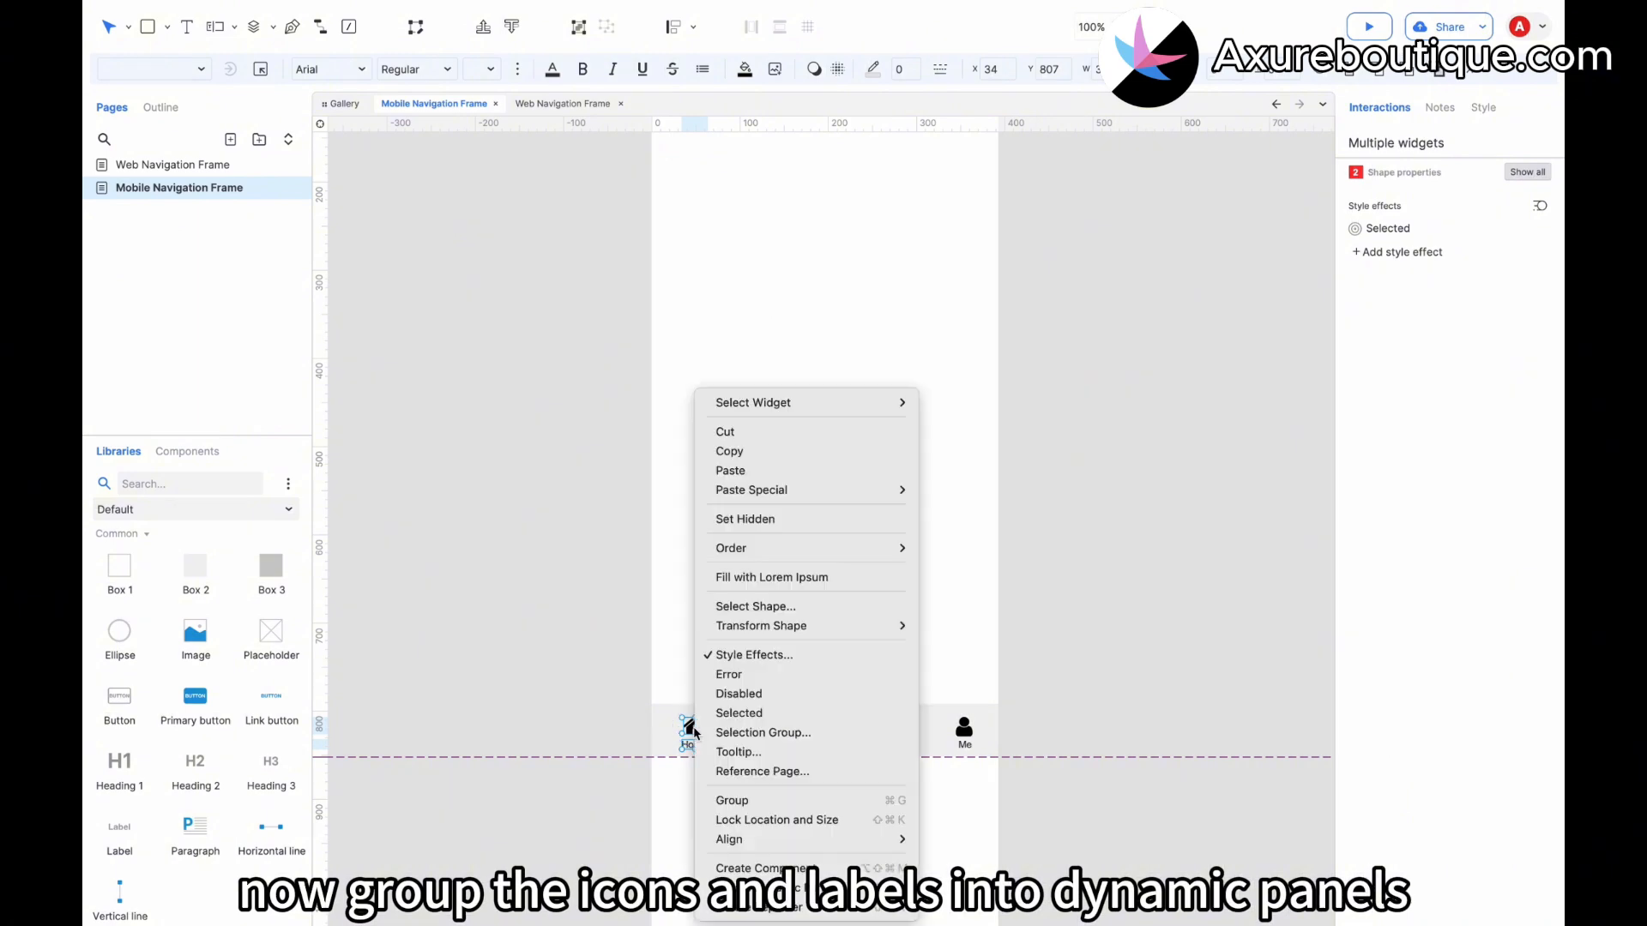
click(862, 889)
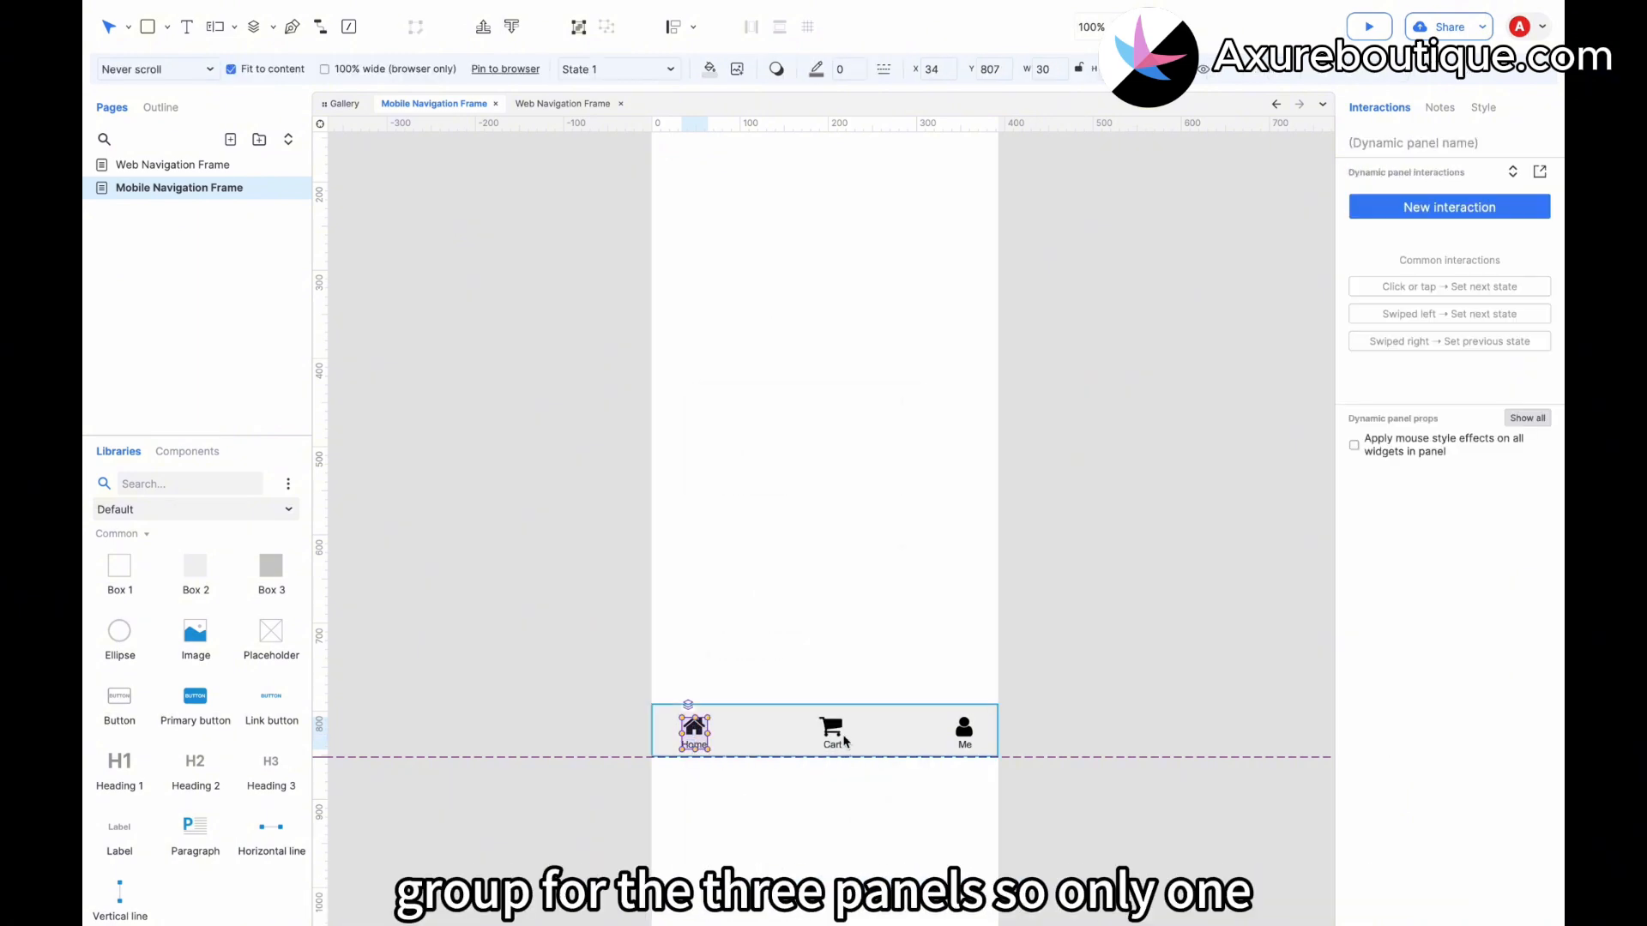
click(834, 735)
shift+click(832, 746)
right_click(836, 736)
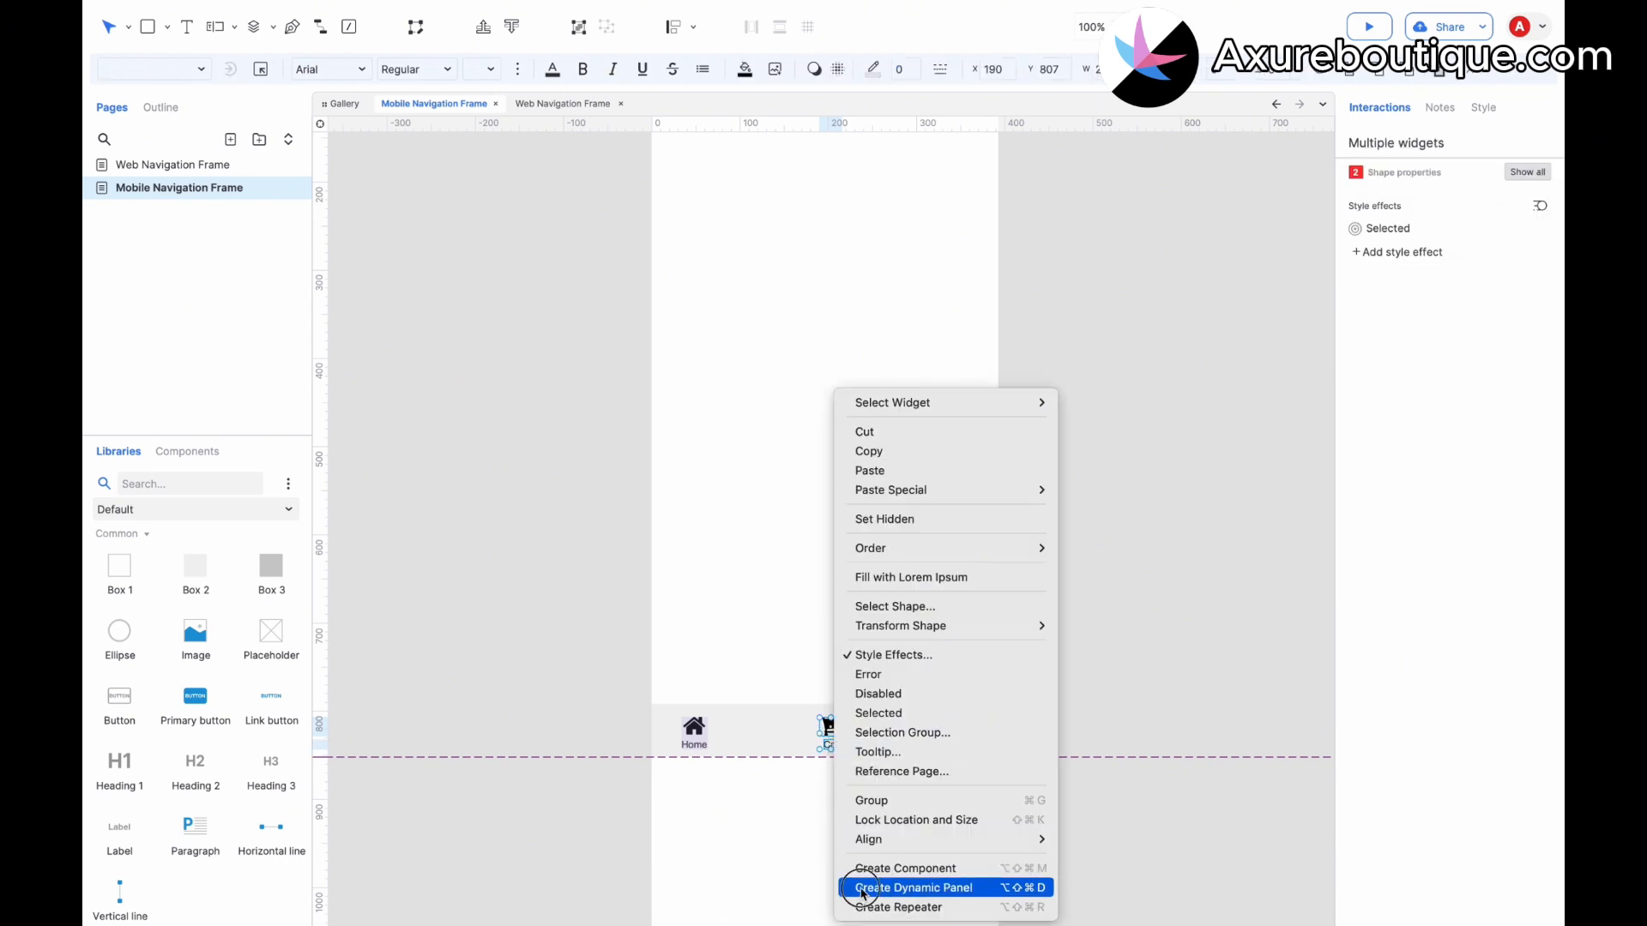
click(909, 887)
click(967, 741)
shift+click(966, 745)
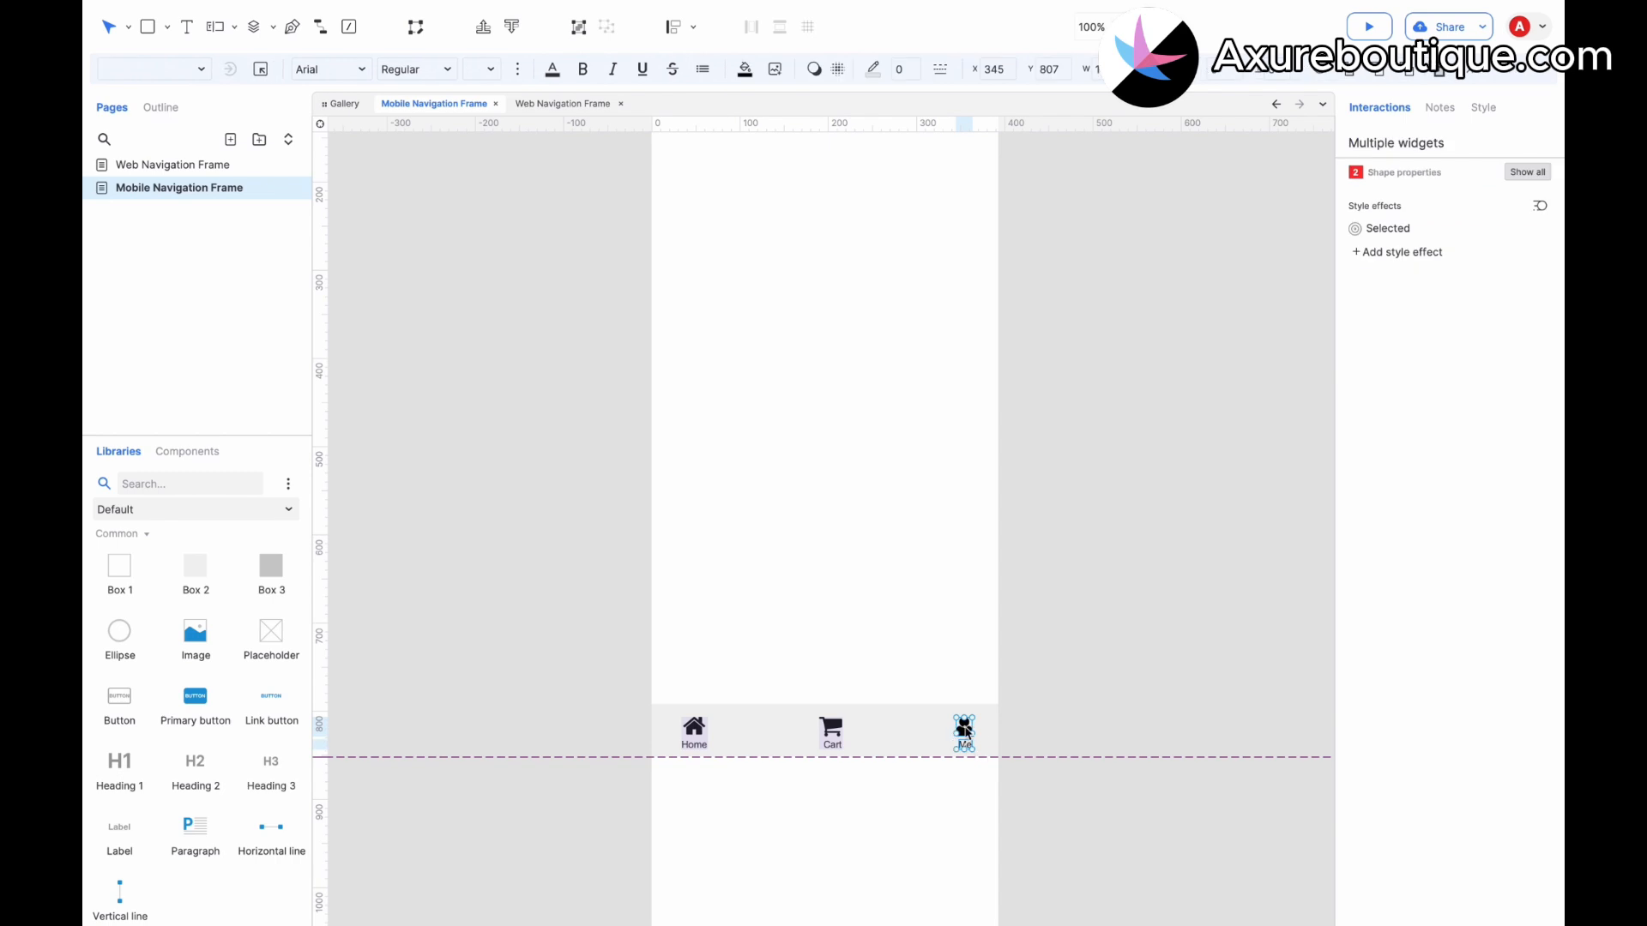
right_click(965, 729)
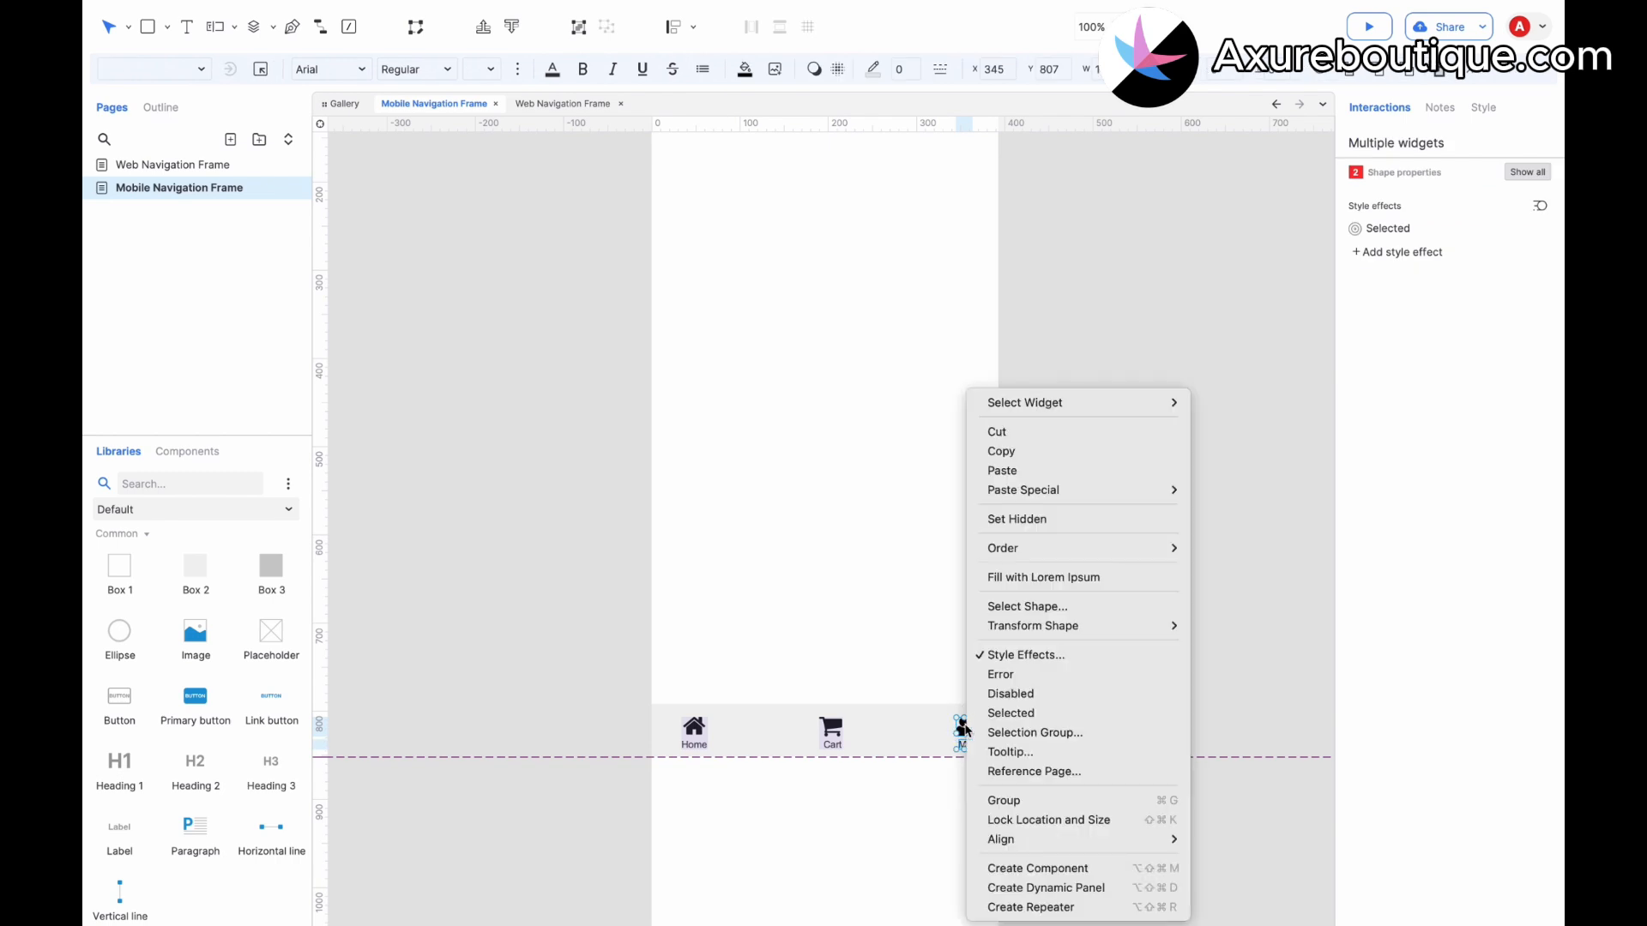
click(1007, 889)
click(738, 801)
Put the three tab dynamic panels into a selection group named 1.
click(700, 741)
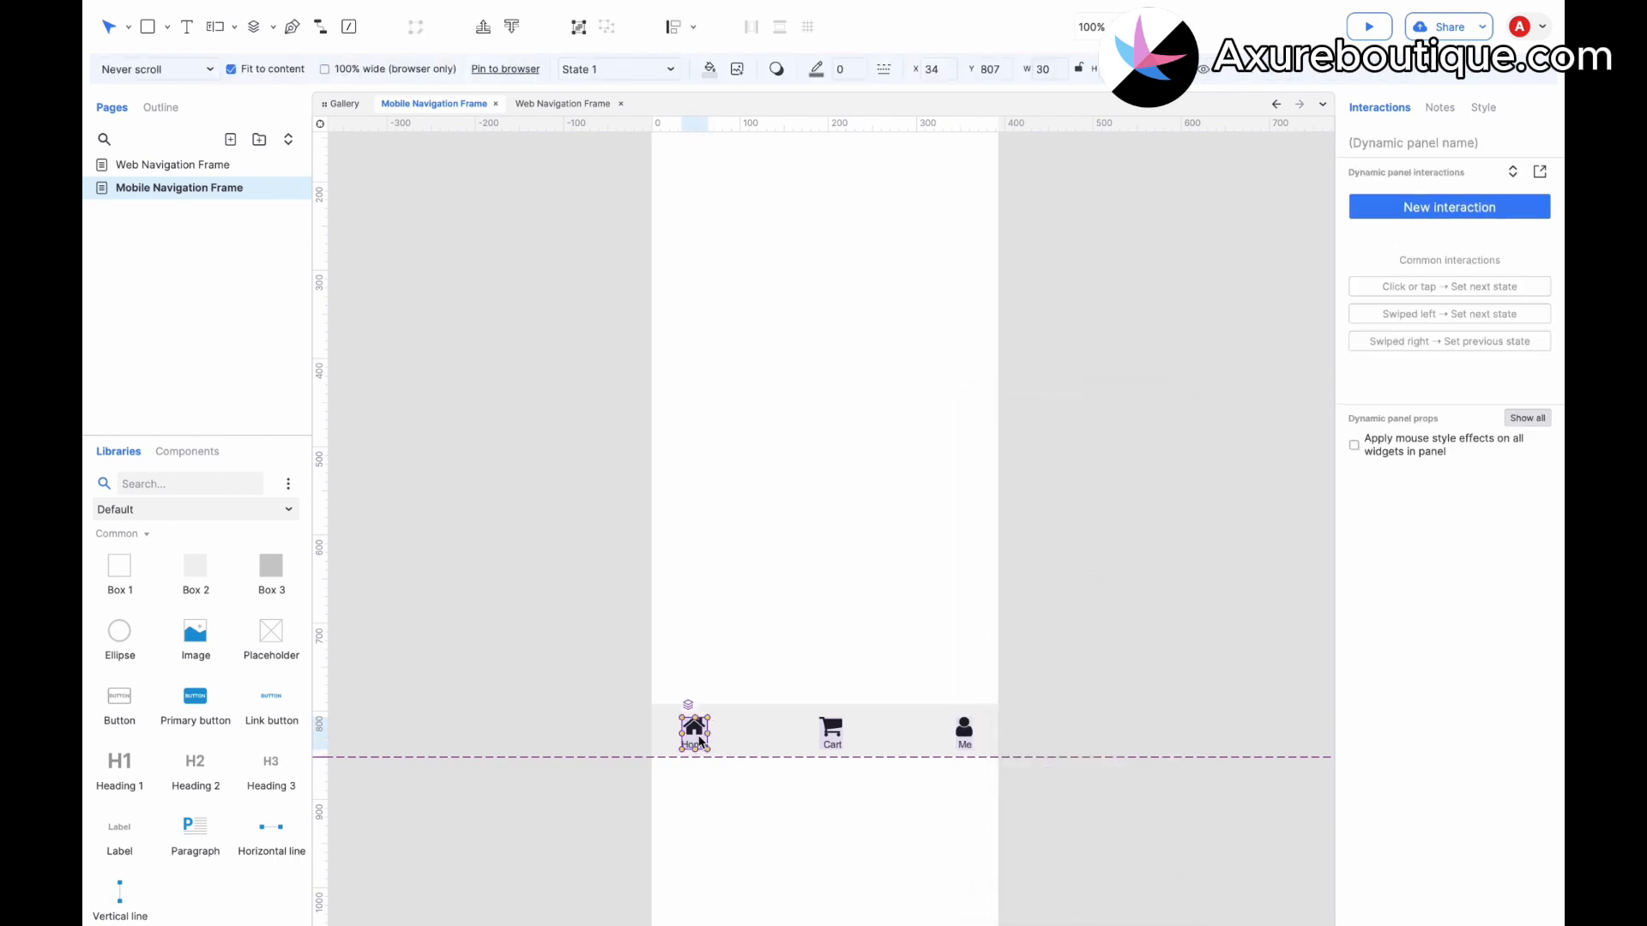
shift+click(831, 733)
shift+click(965, 733)
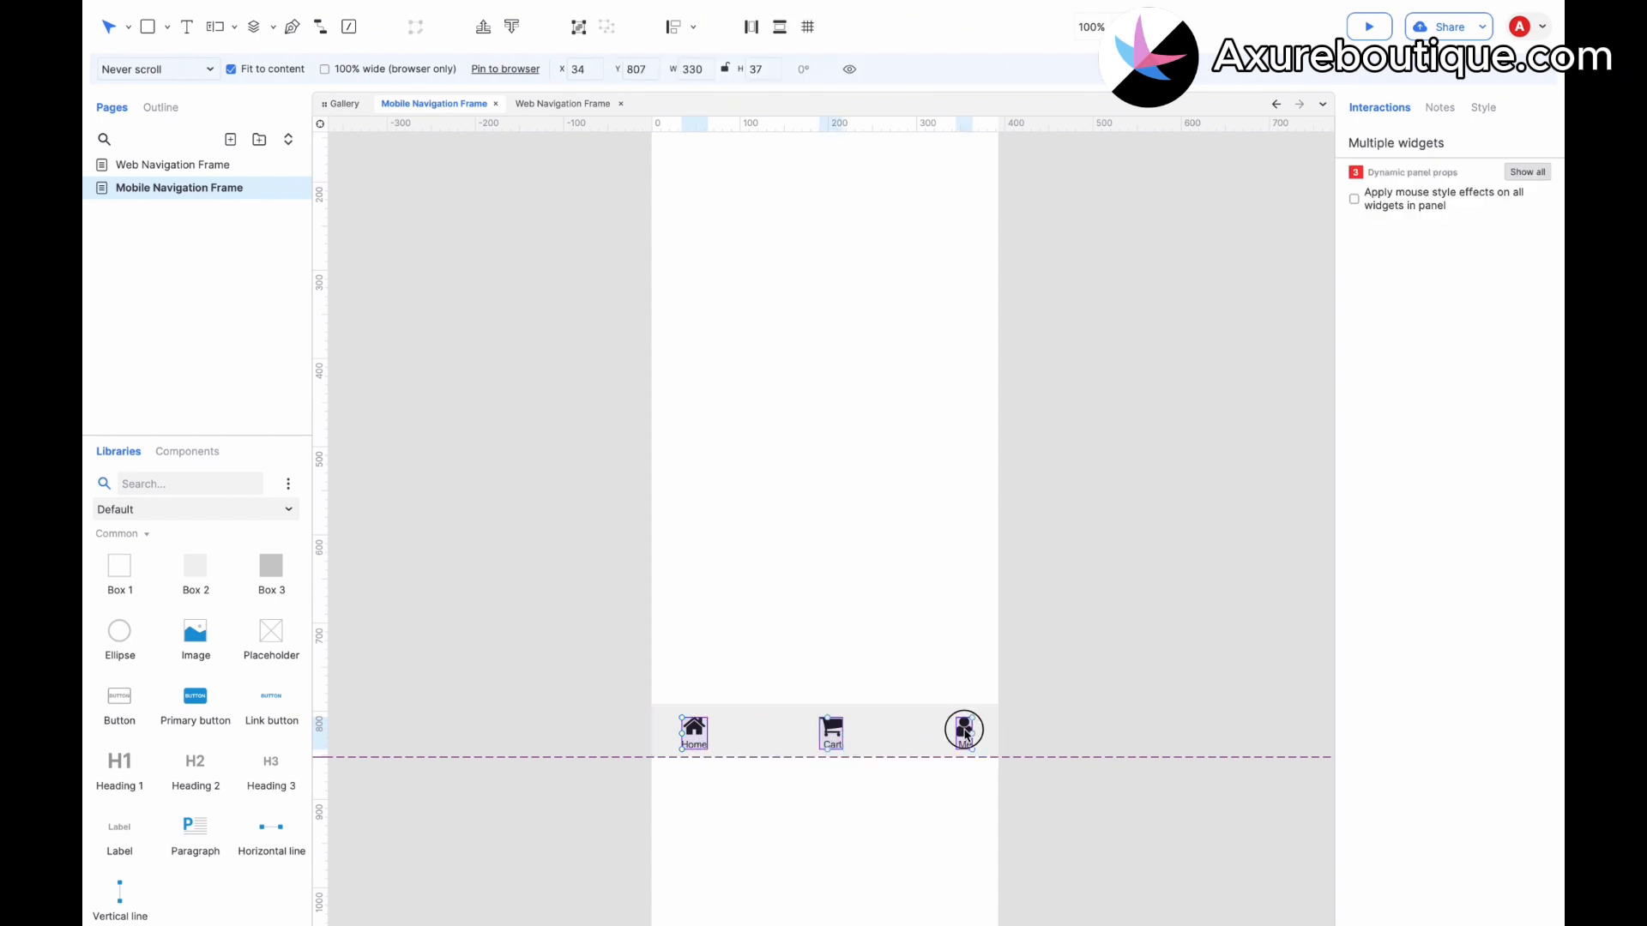
right_click(964, 734)
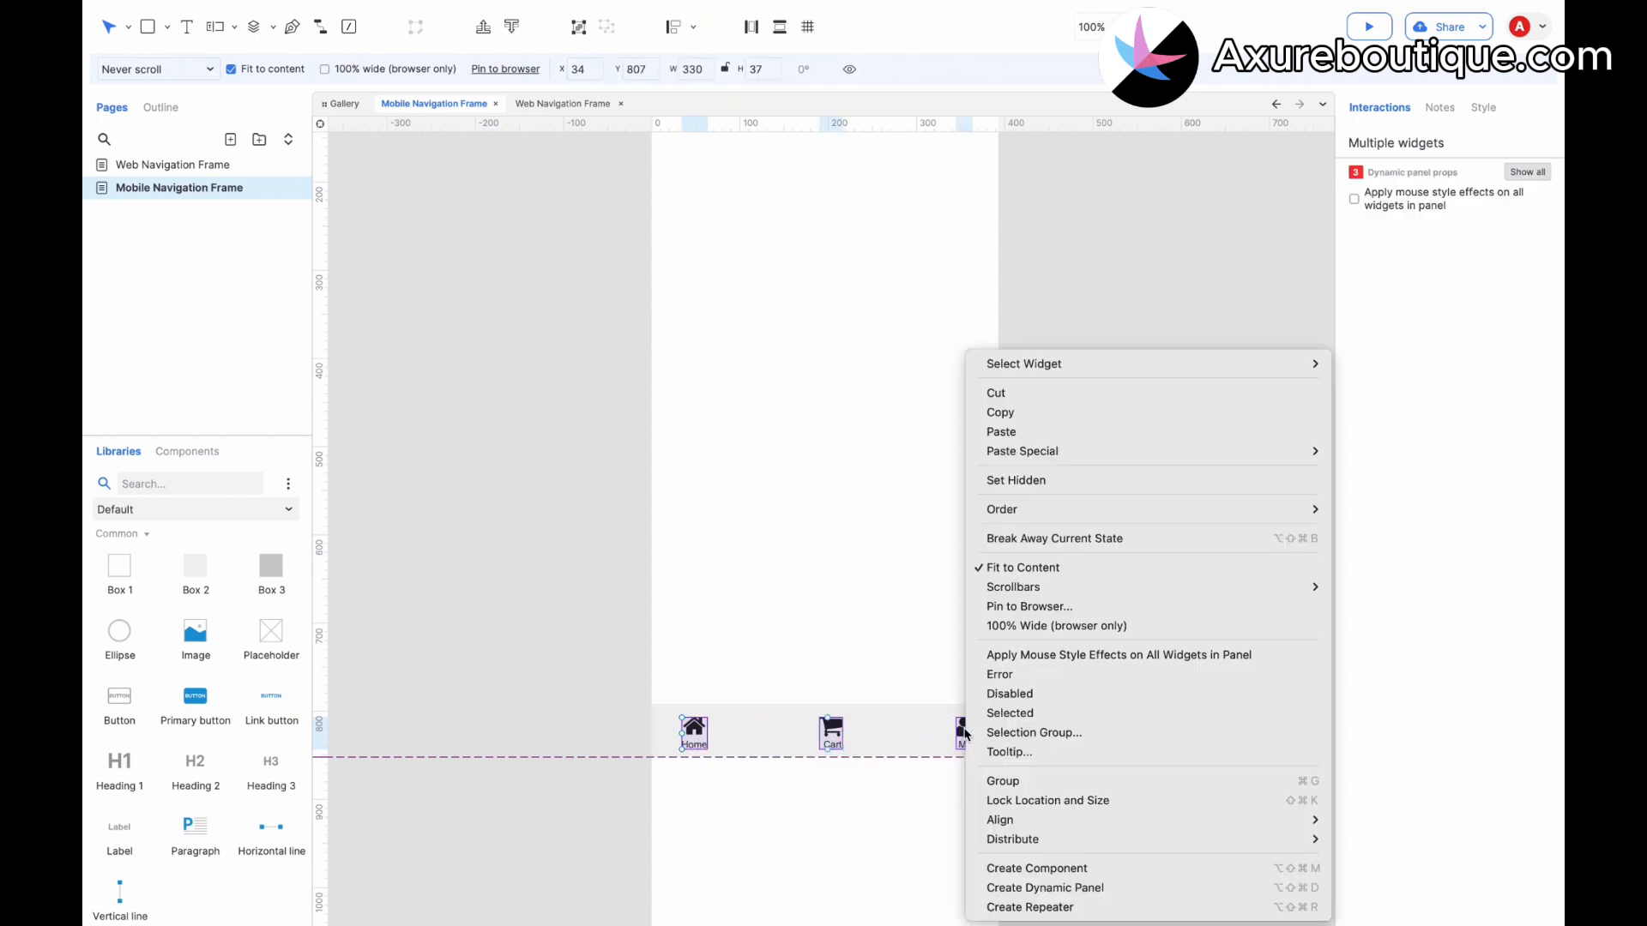
text(1)
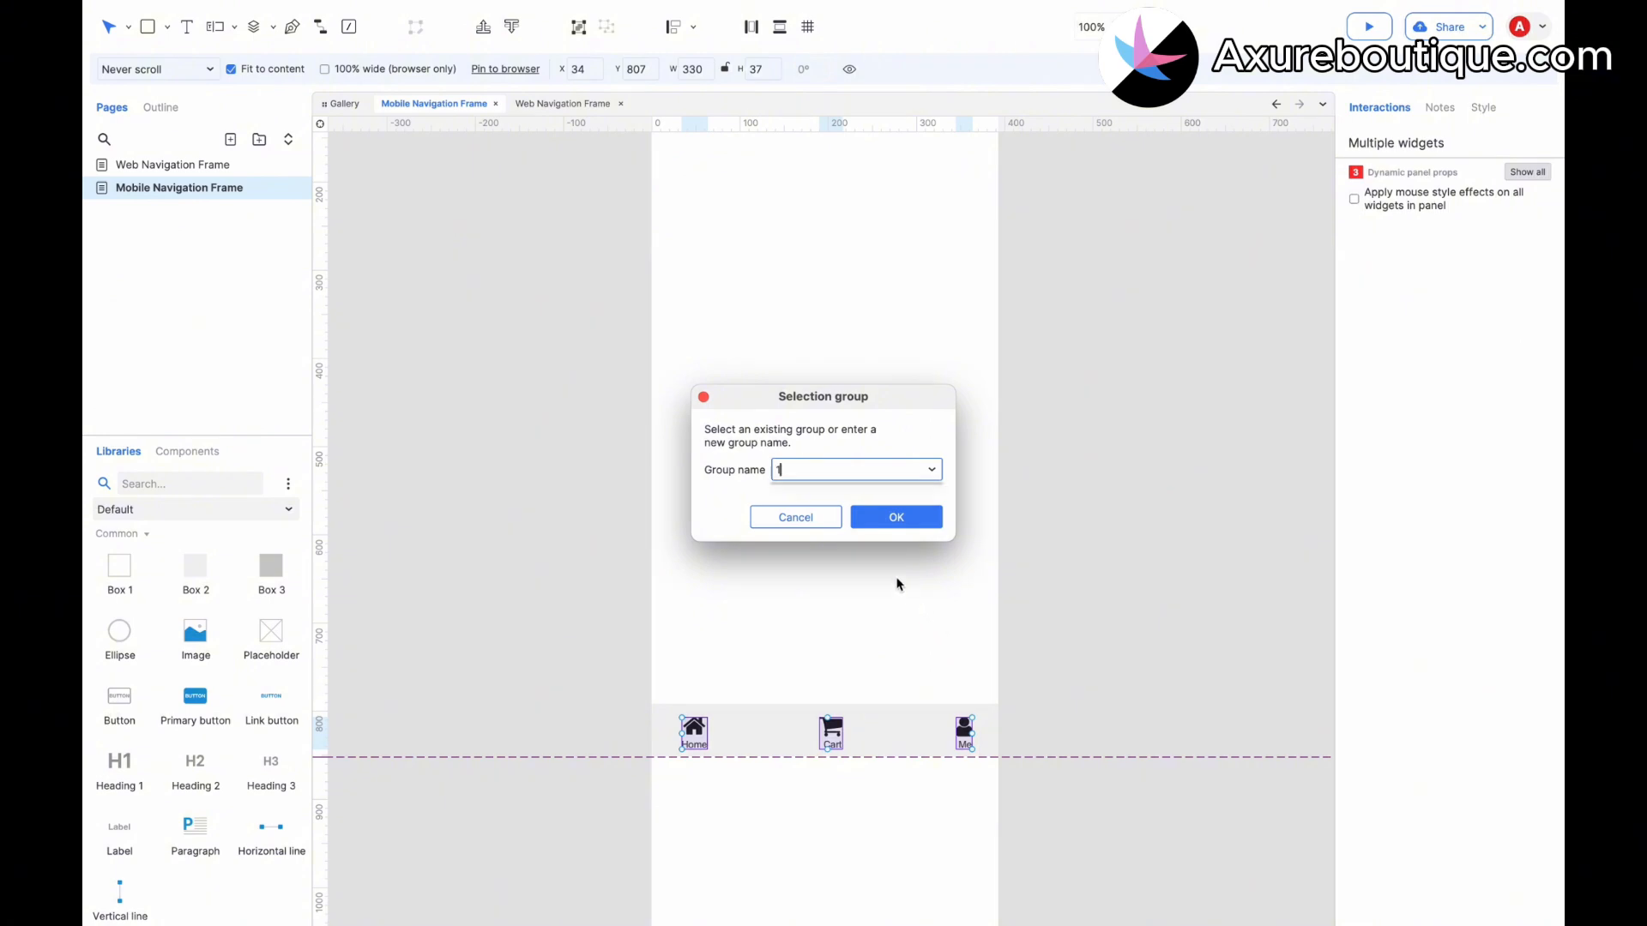
click(896, 517)
Set the Home tab dynamic panel to the Selected state by default.
click(678, 717)
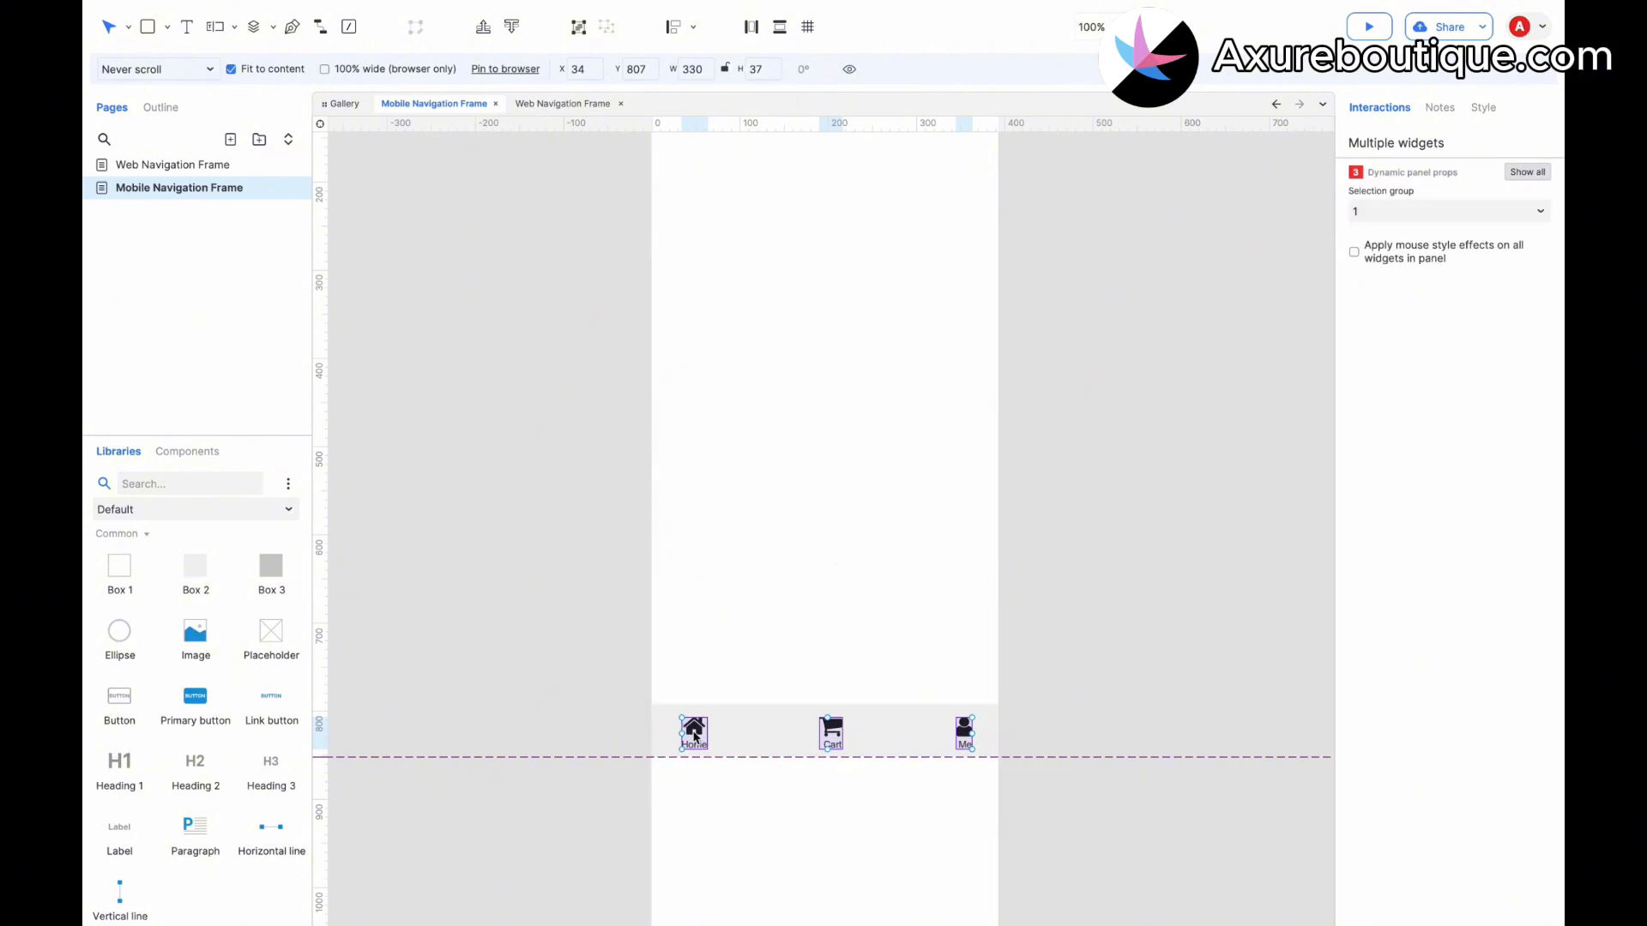
click(693, 729)
right_click(699, 733)
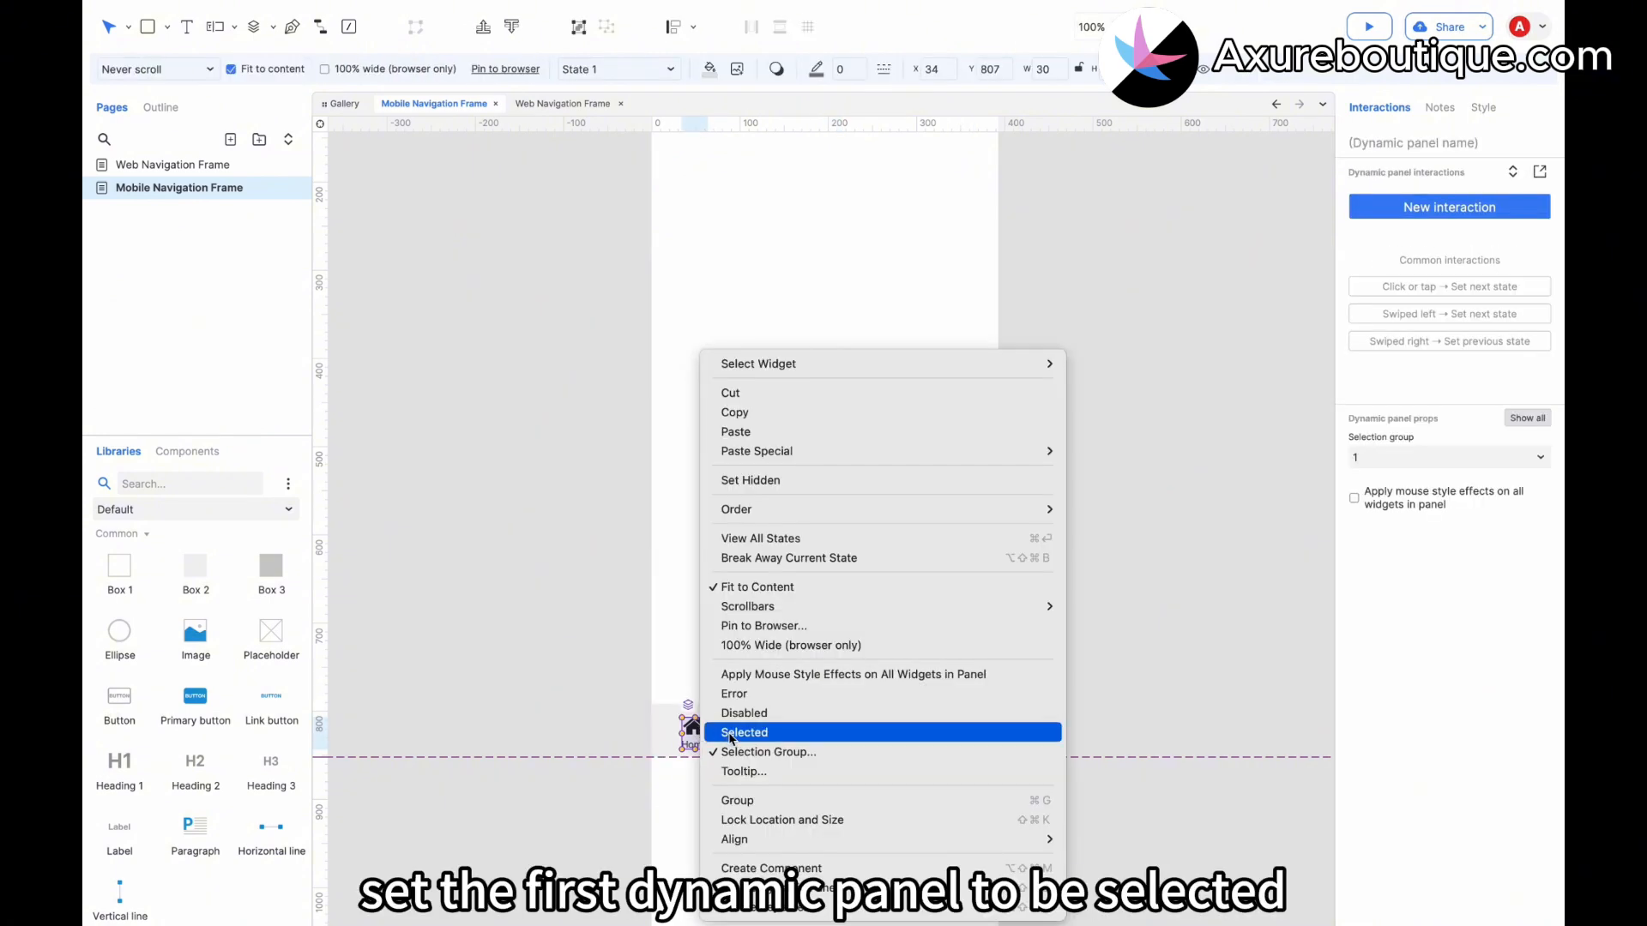
click(743, 731)
click(583, 669)
Draw a Box 1 rectangle filling the screen area above the tab bar and enter Home in 20-point text.
scroll(583, 669, up, 3)
scroll(584, 669, up, 1)
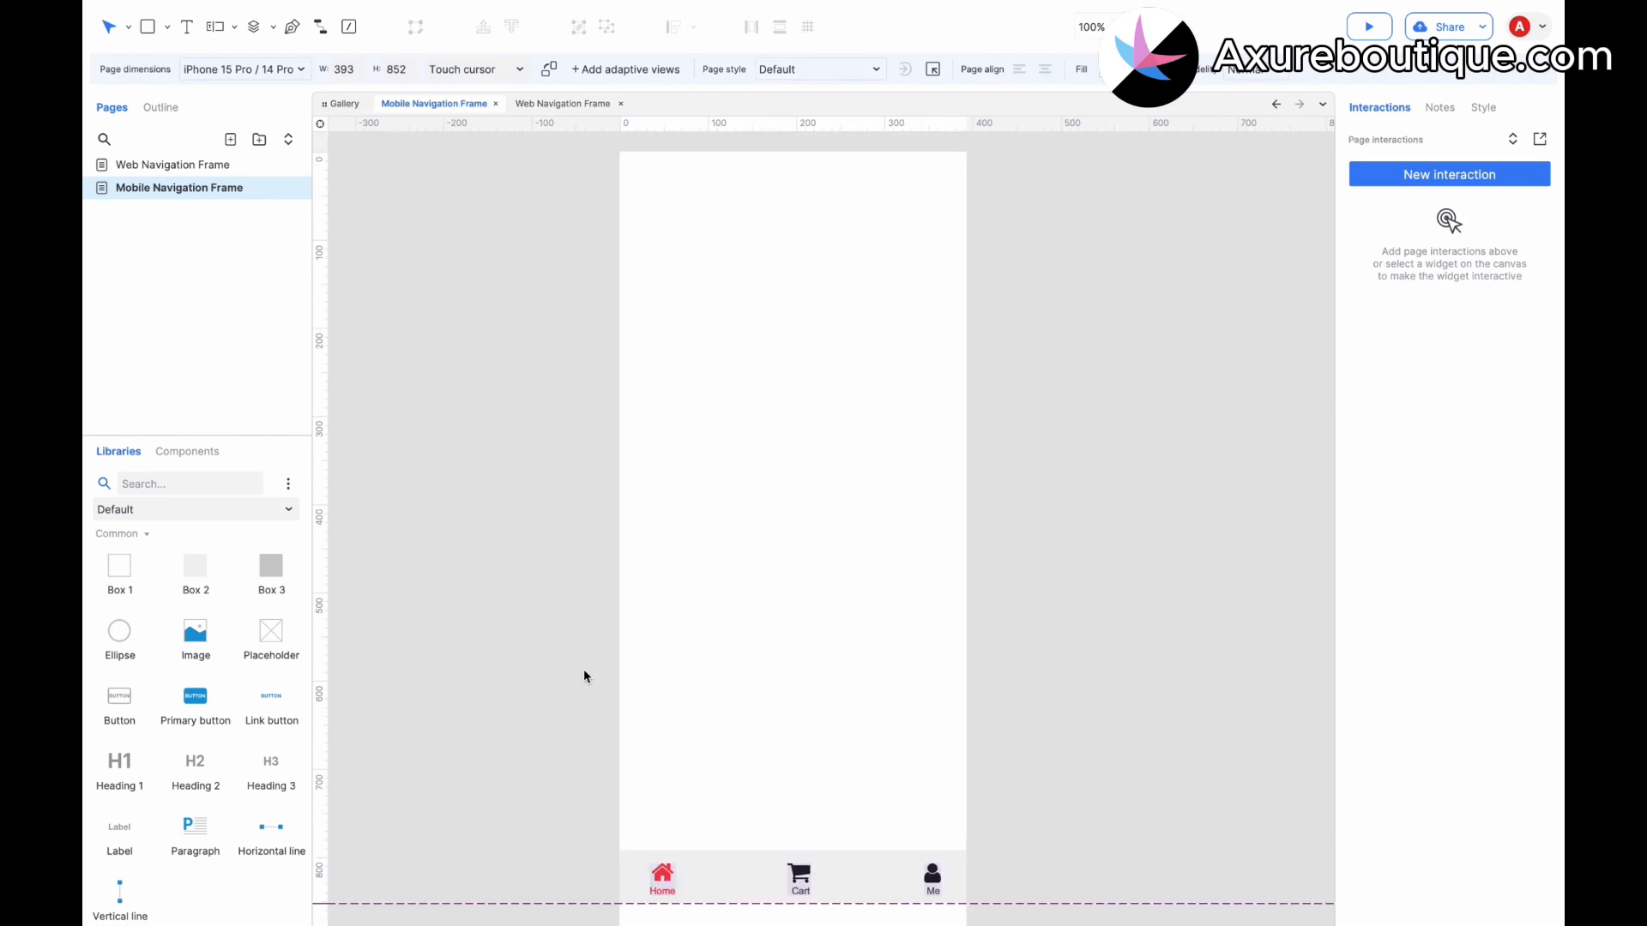
click(119, 570)
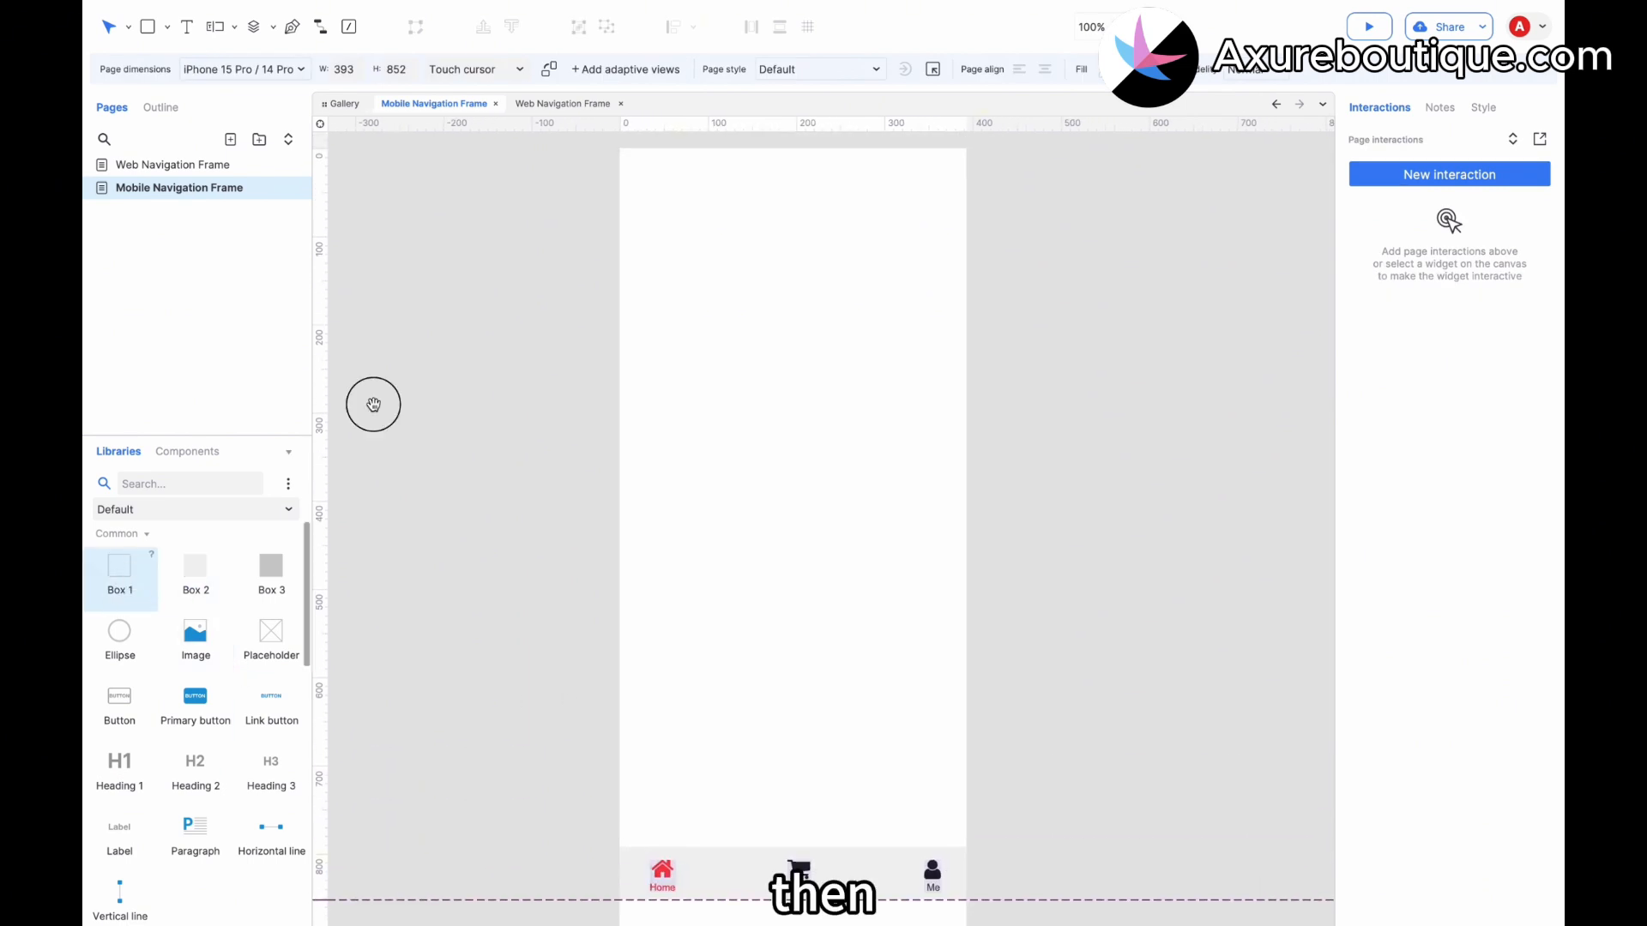
drag(886, 326, 620, 184)
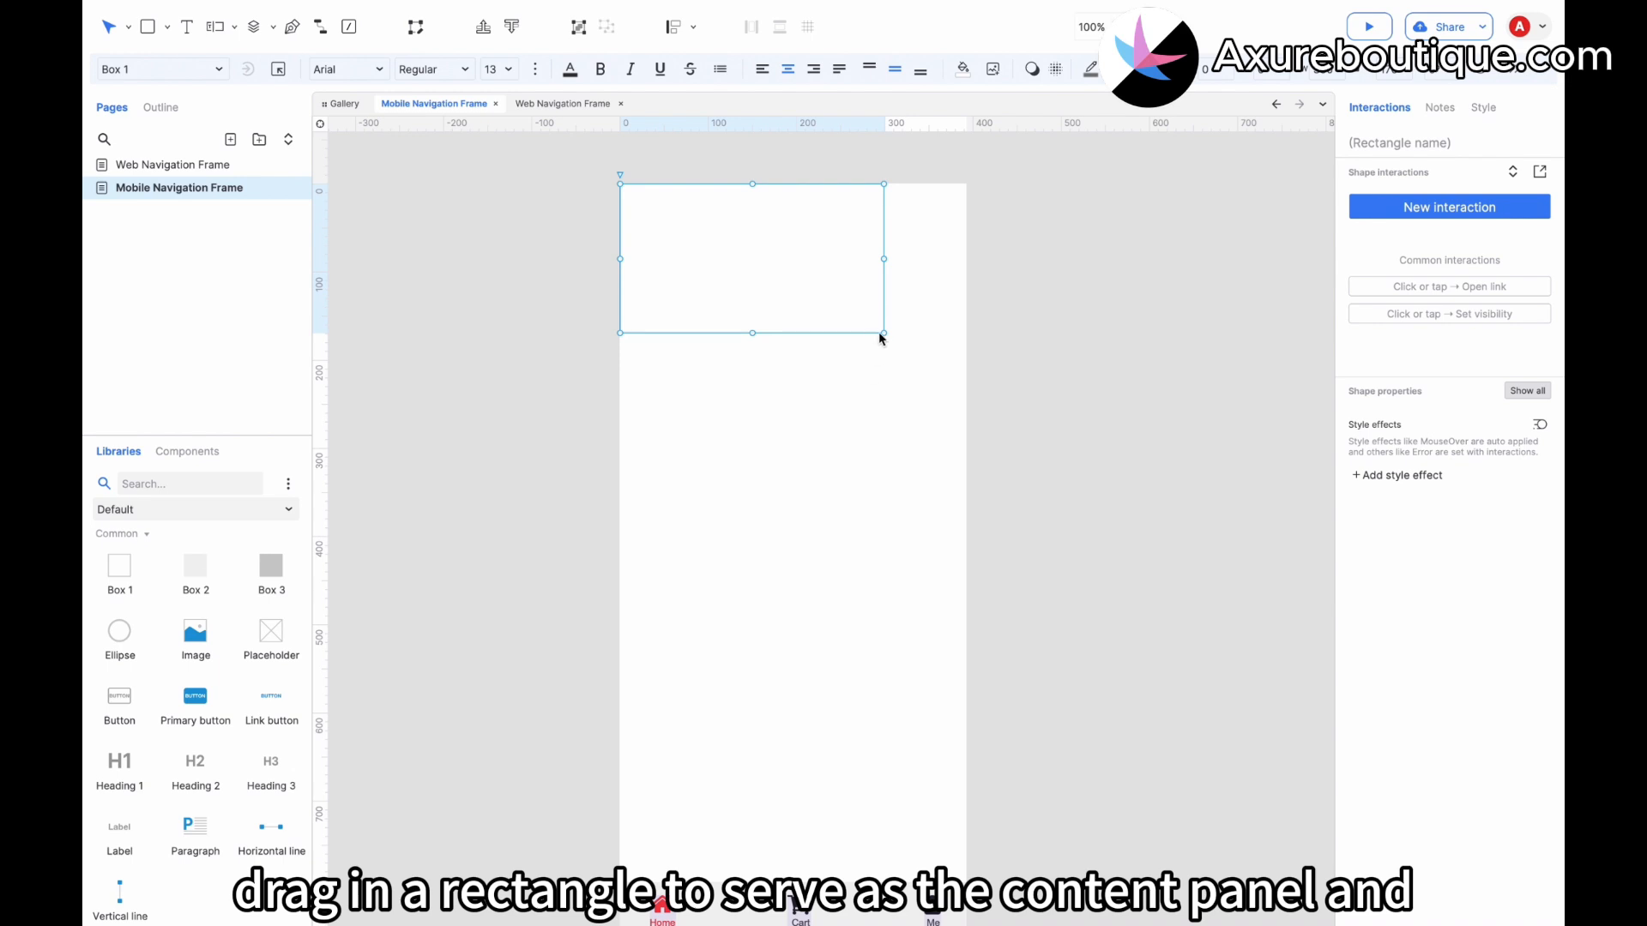
drag(883, 332, 964, 872)
click(862, 624)
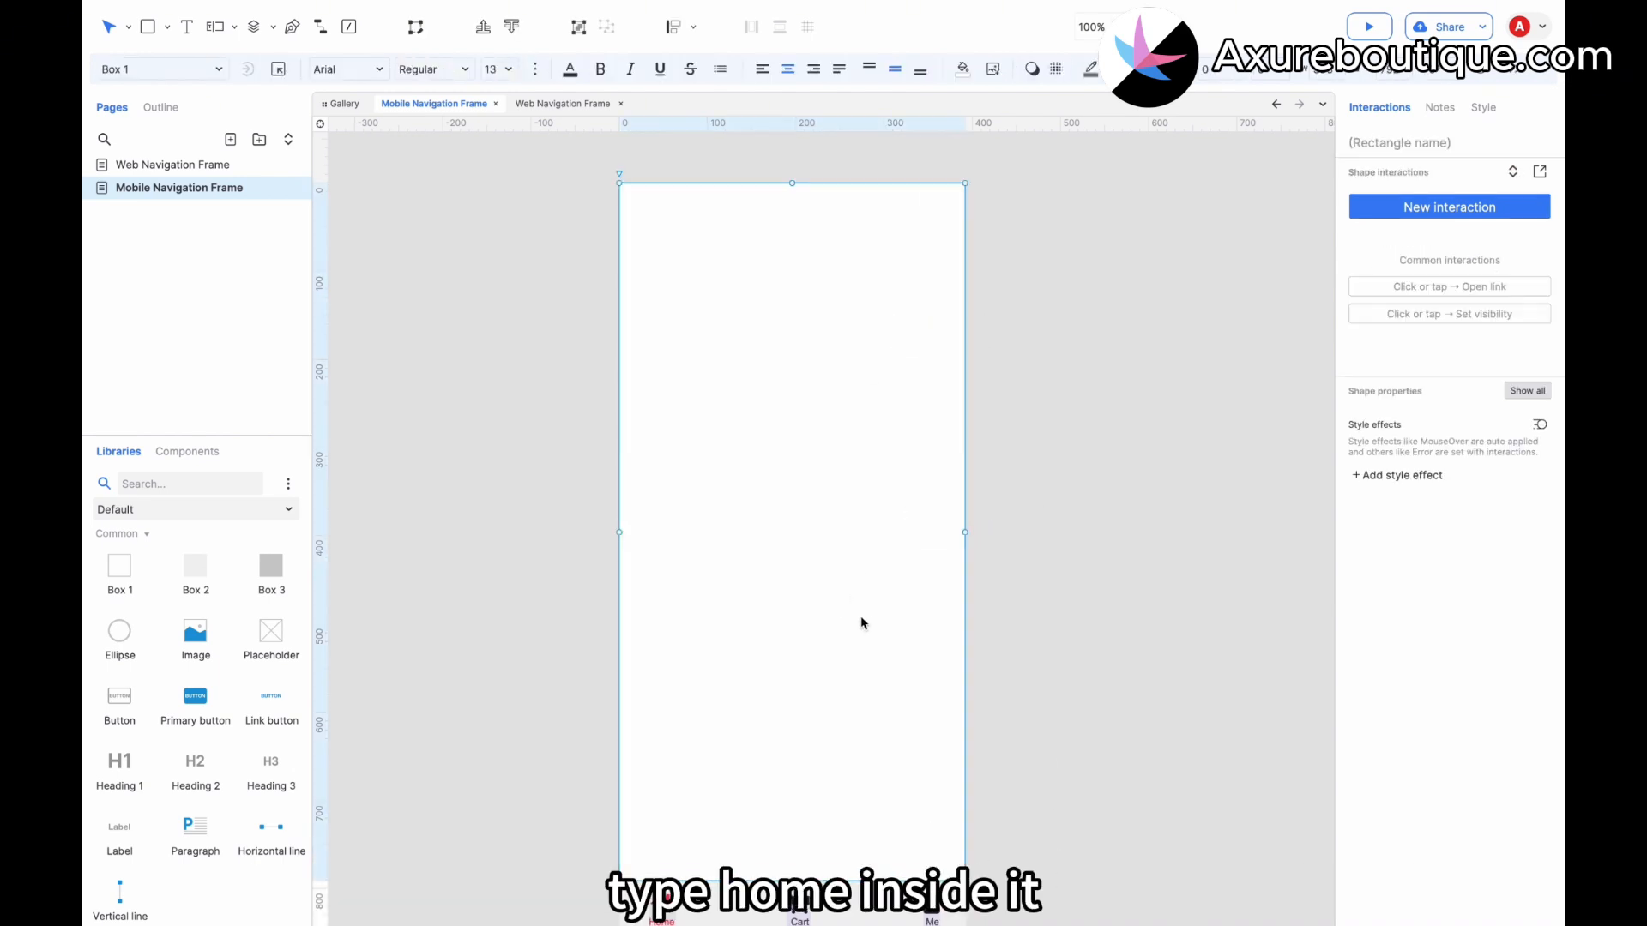
double_click(755, 553)
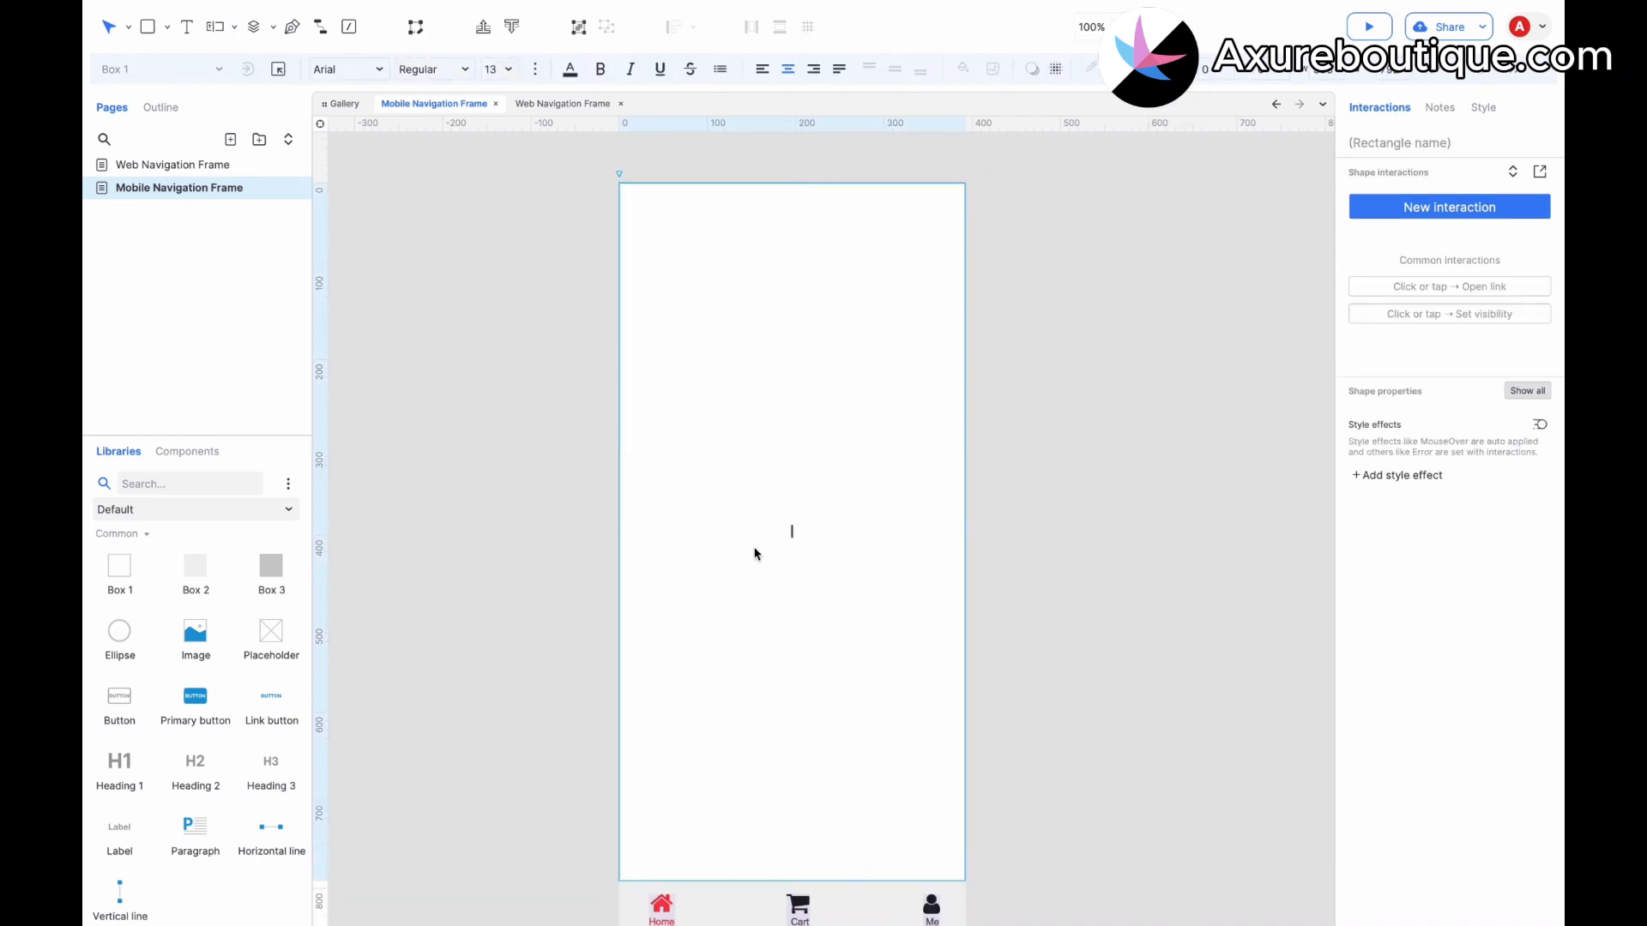
key(Escape)
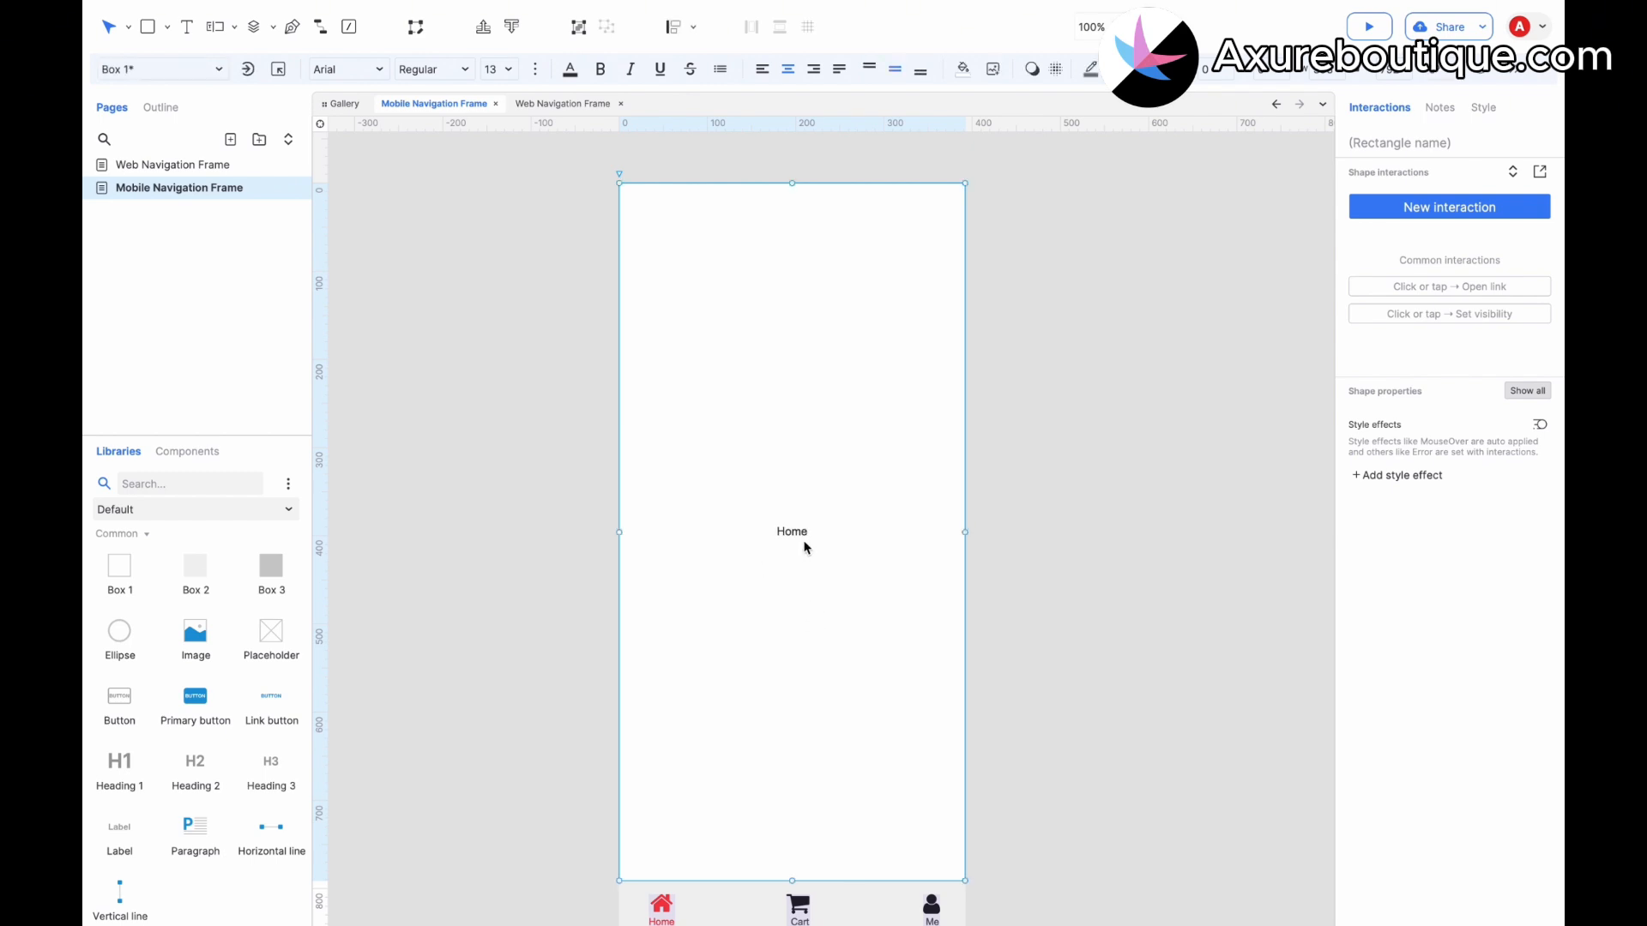
click(507, 68)
click(497, 337)
Convert the Box 1 rectangle into a dynamic panel and rename its state Home.
right_click(787, 475)
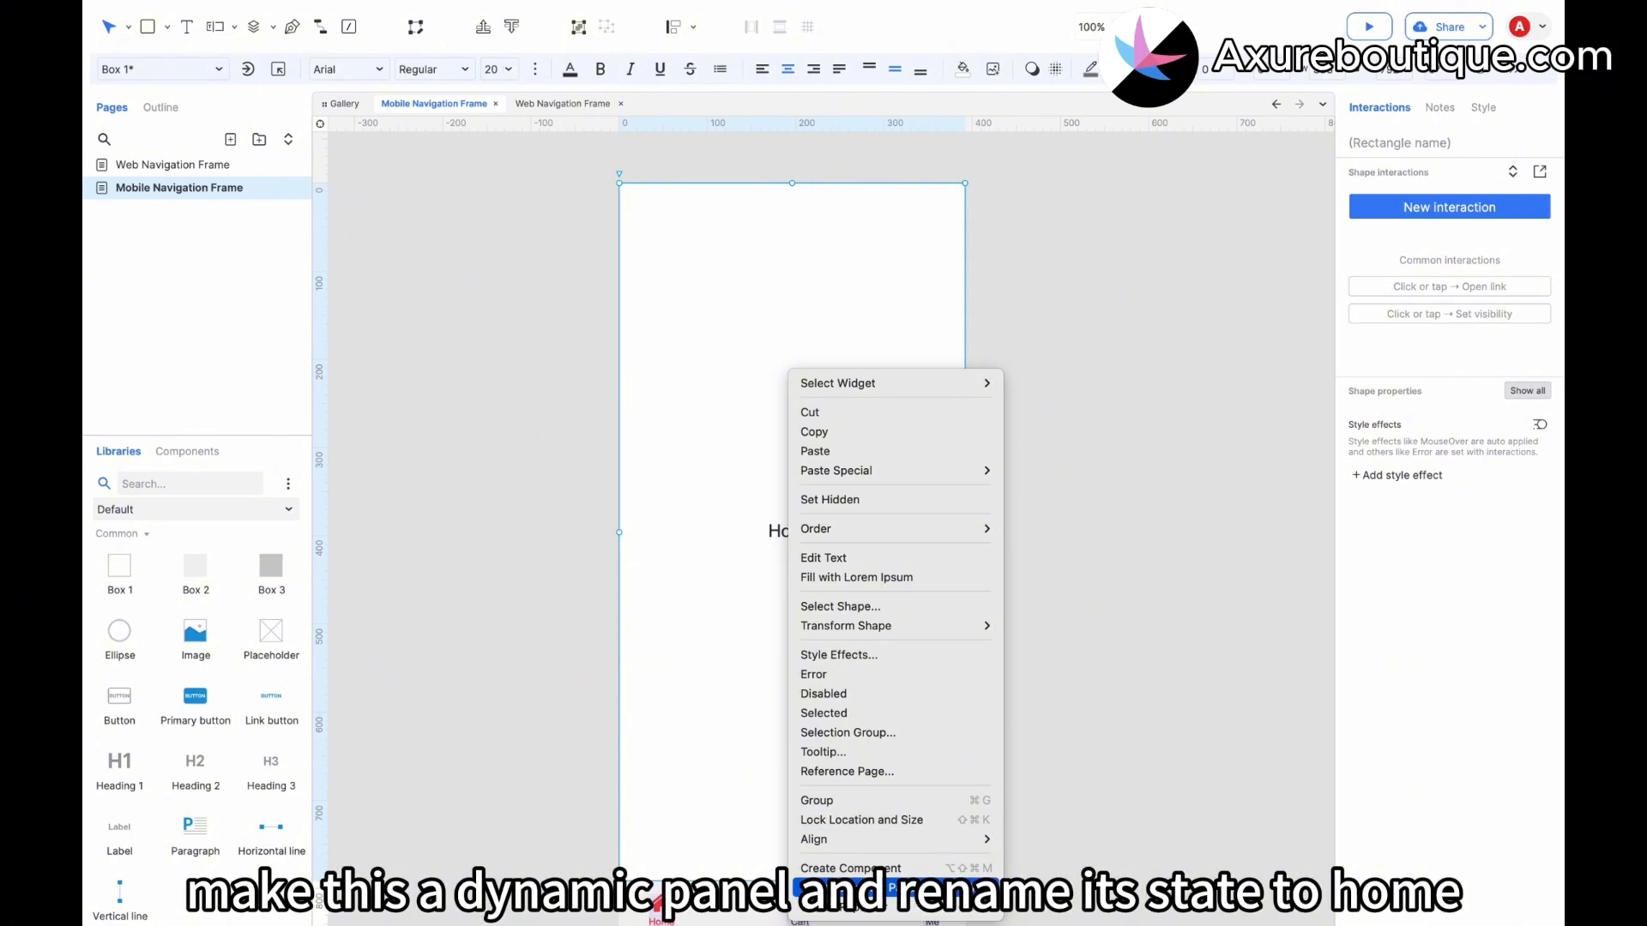
click(836, 852)
click(625, 170)
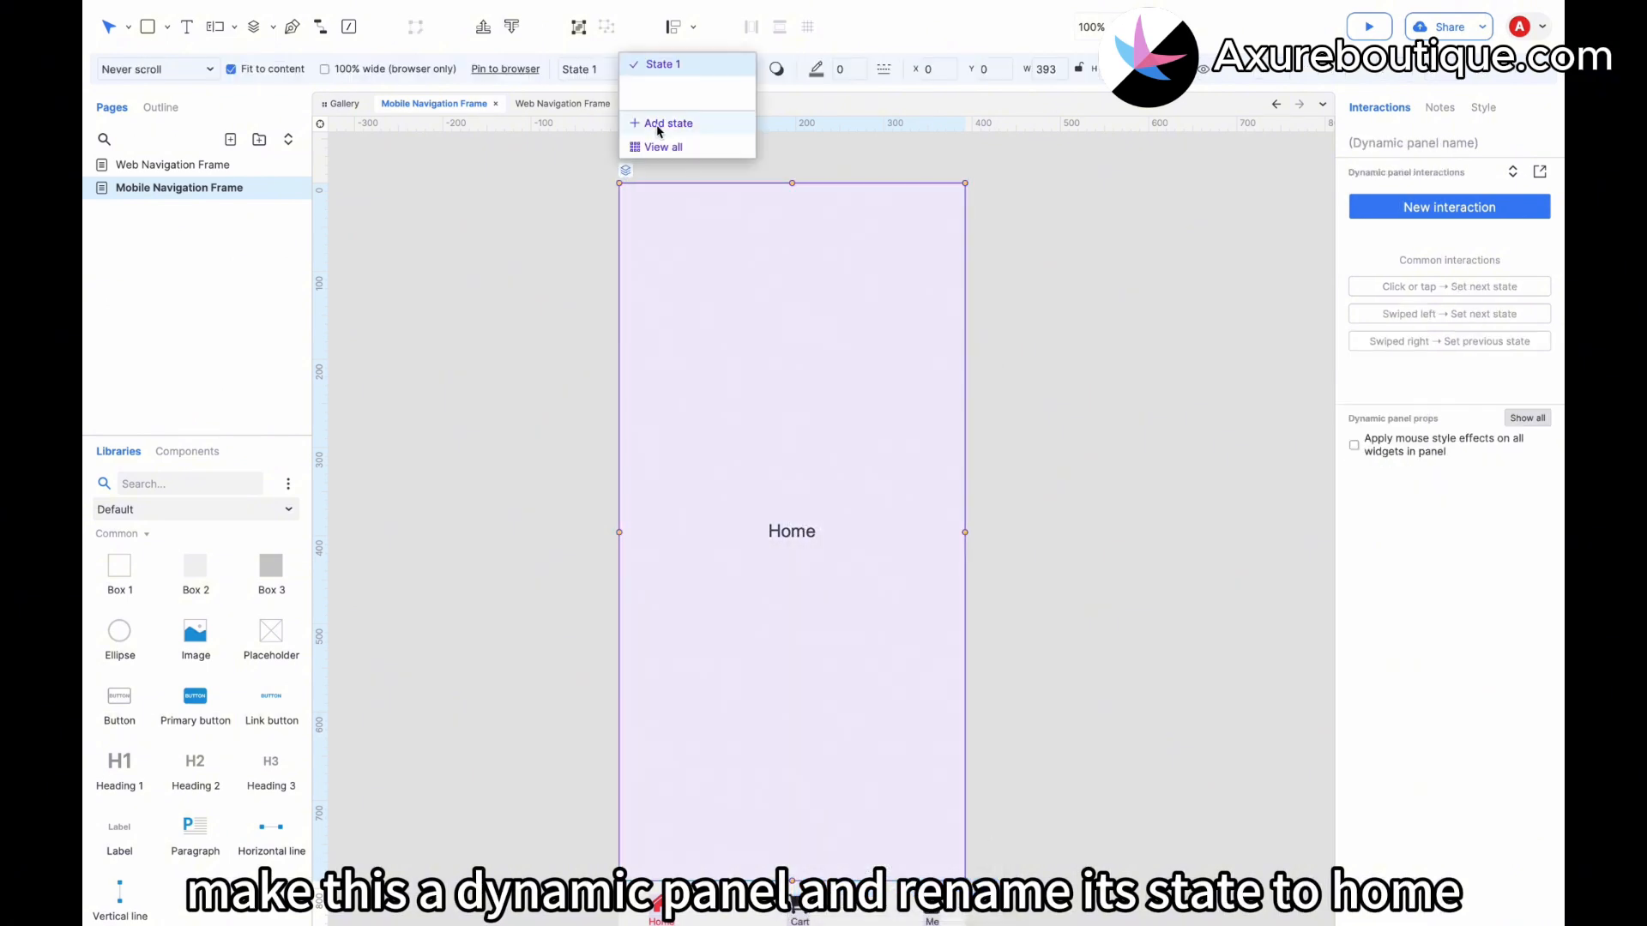
click(703, 67)
text(Home)
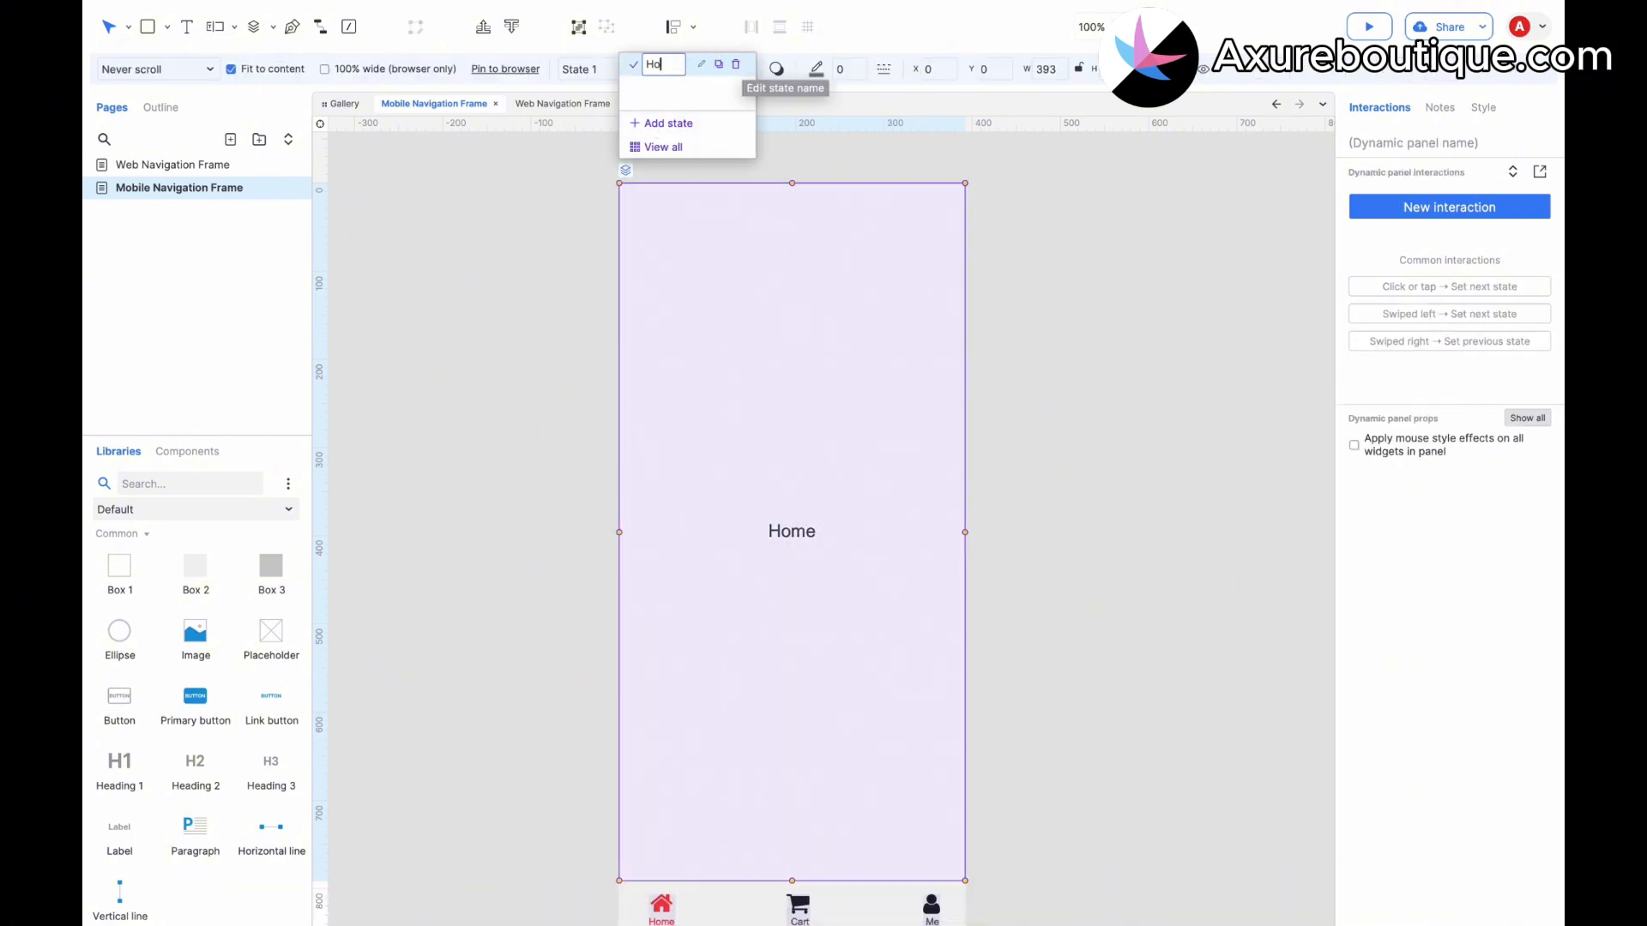
Duplicate the Home state and rename the copy Cart.
click(718, 67)
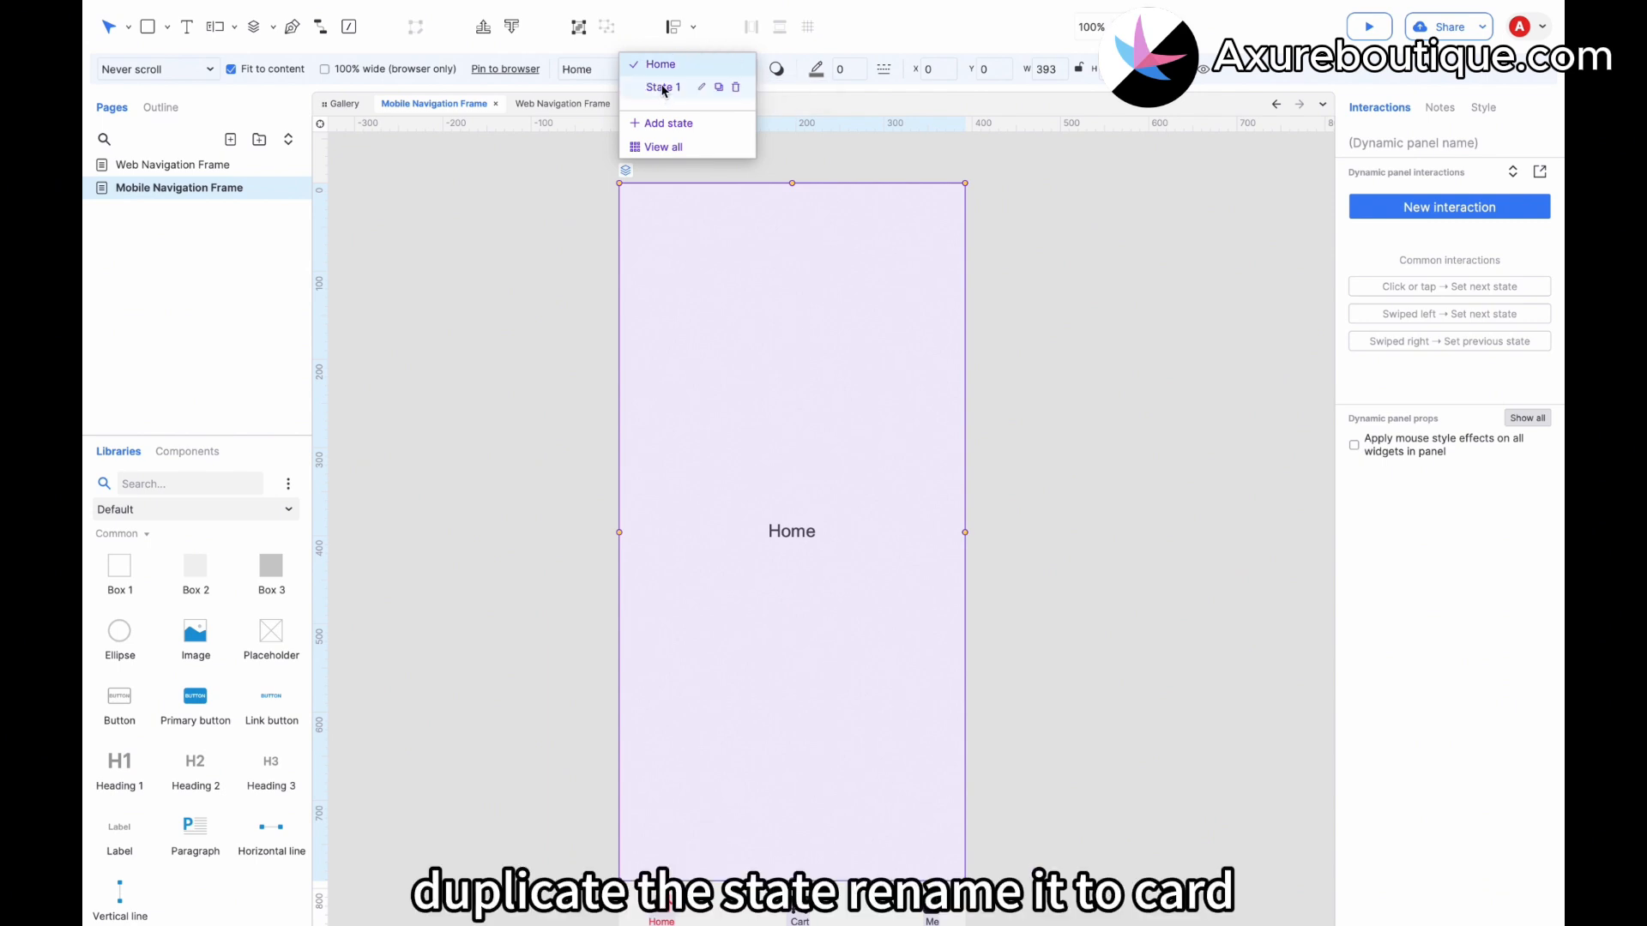
click(663, 88)
double_click(663, 86)
text(c)
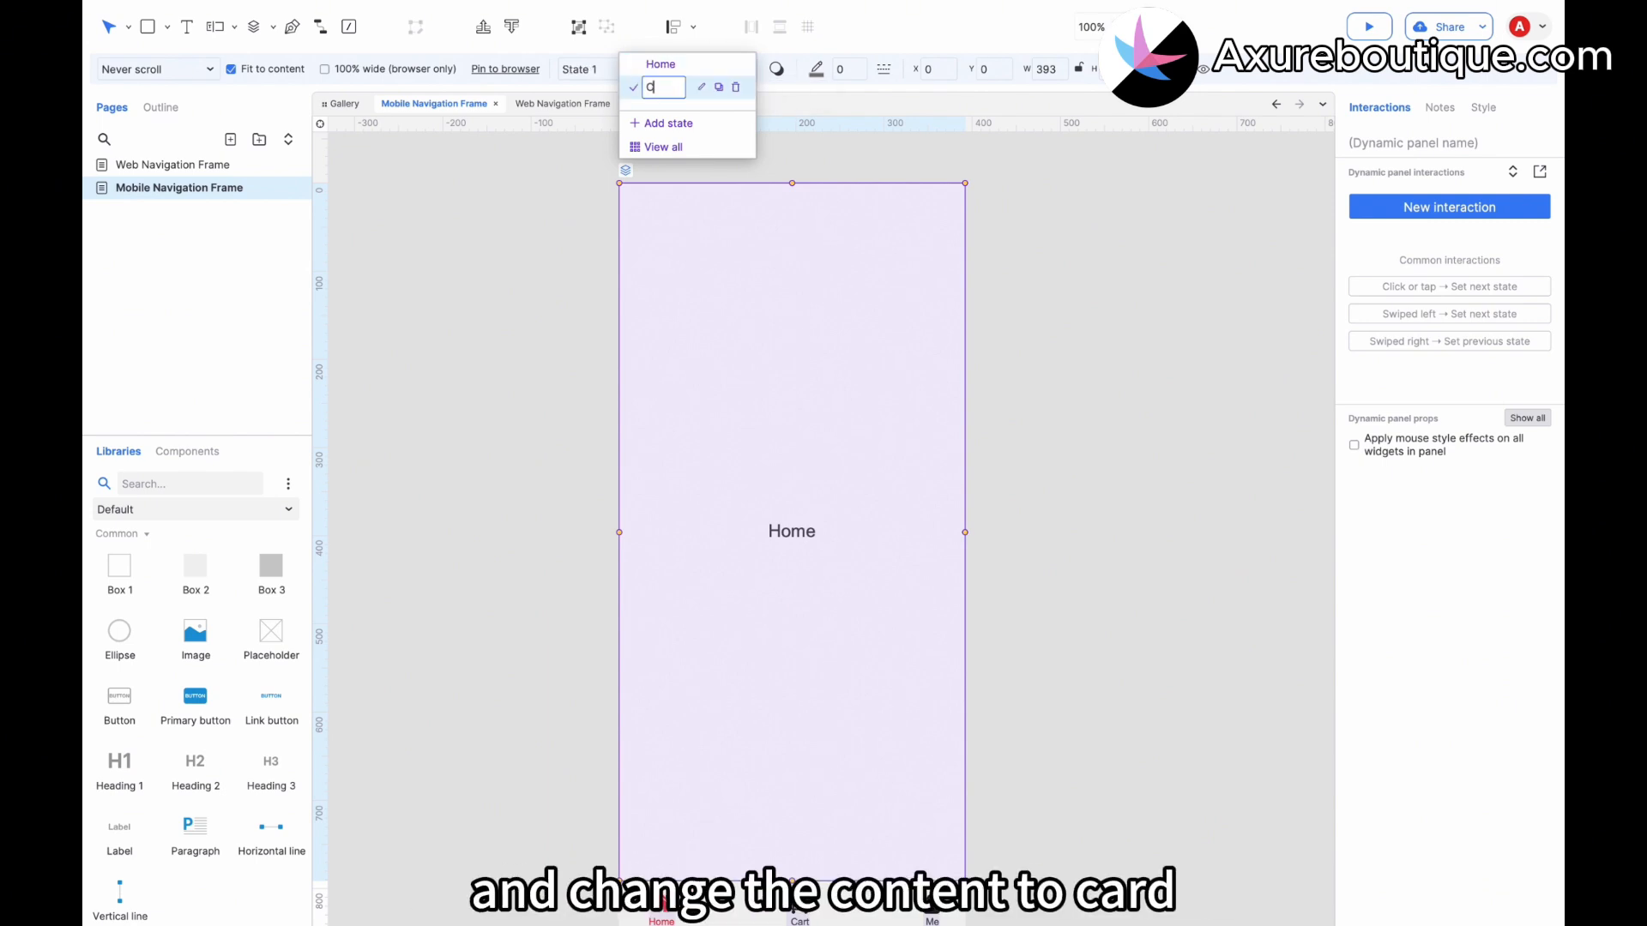
text(art)
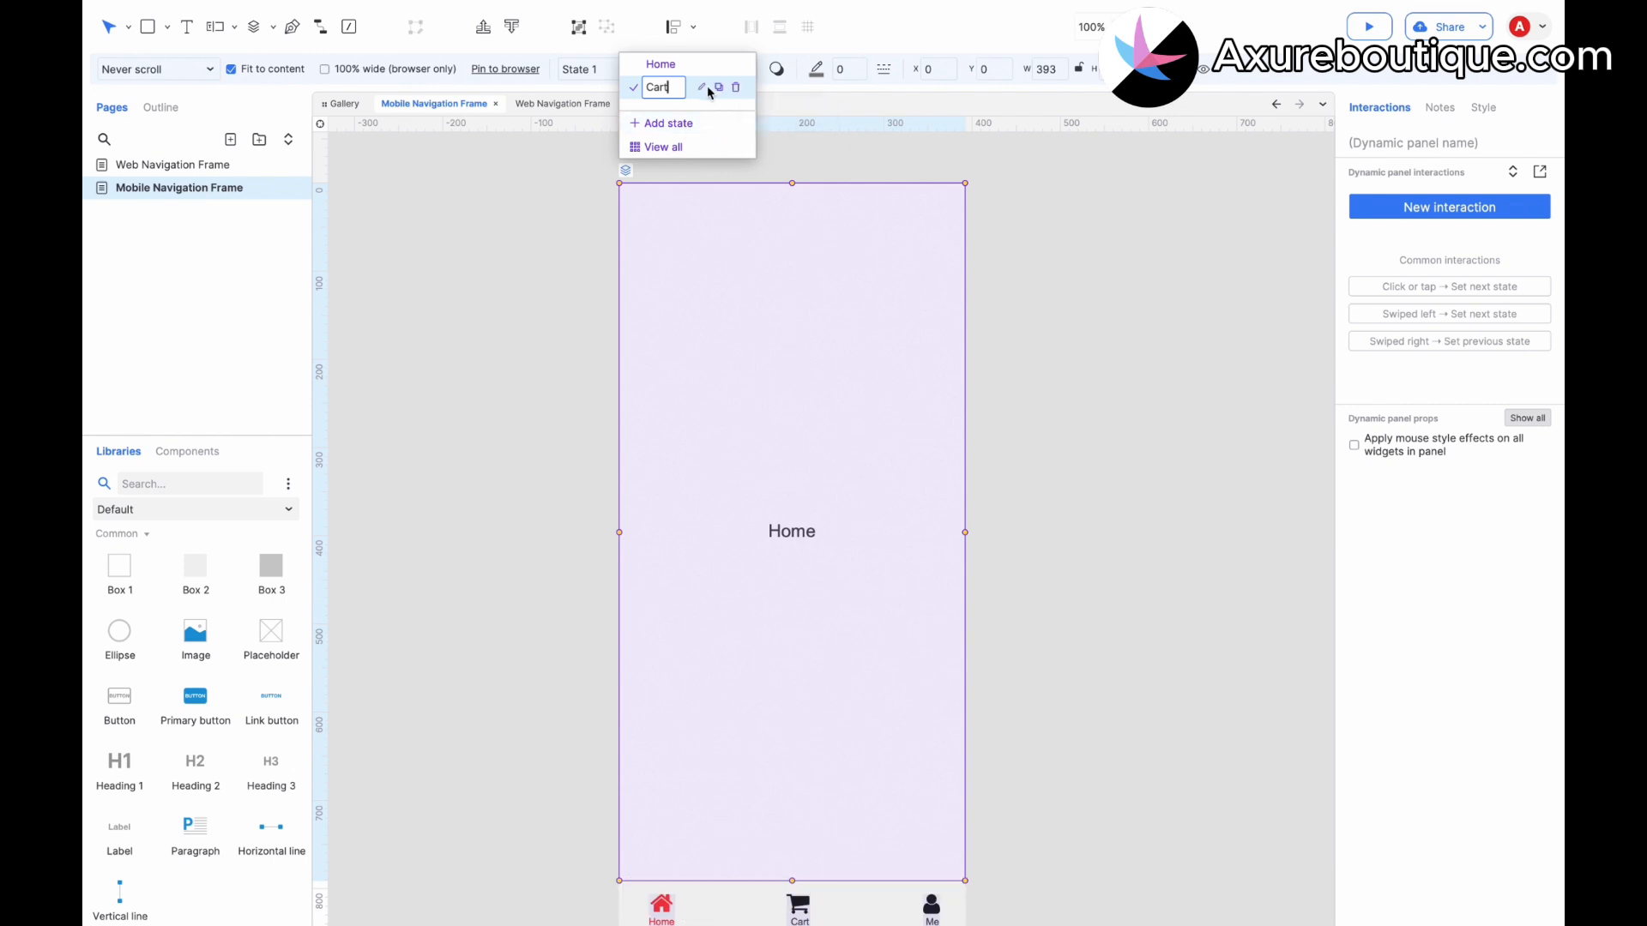
click(685, 87)
Edit the Cart state and change its box text to Cart.
double_click(721, 221)
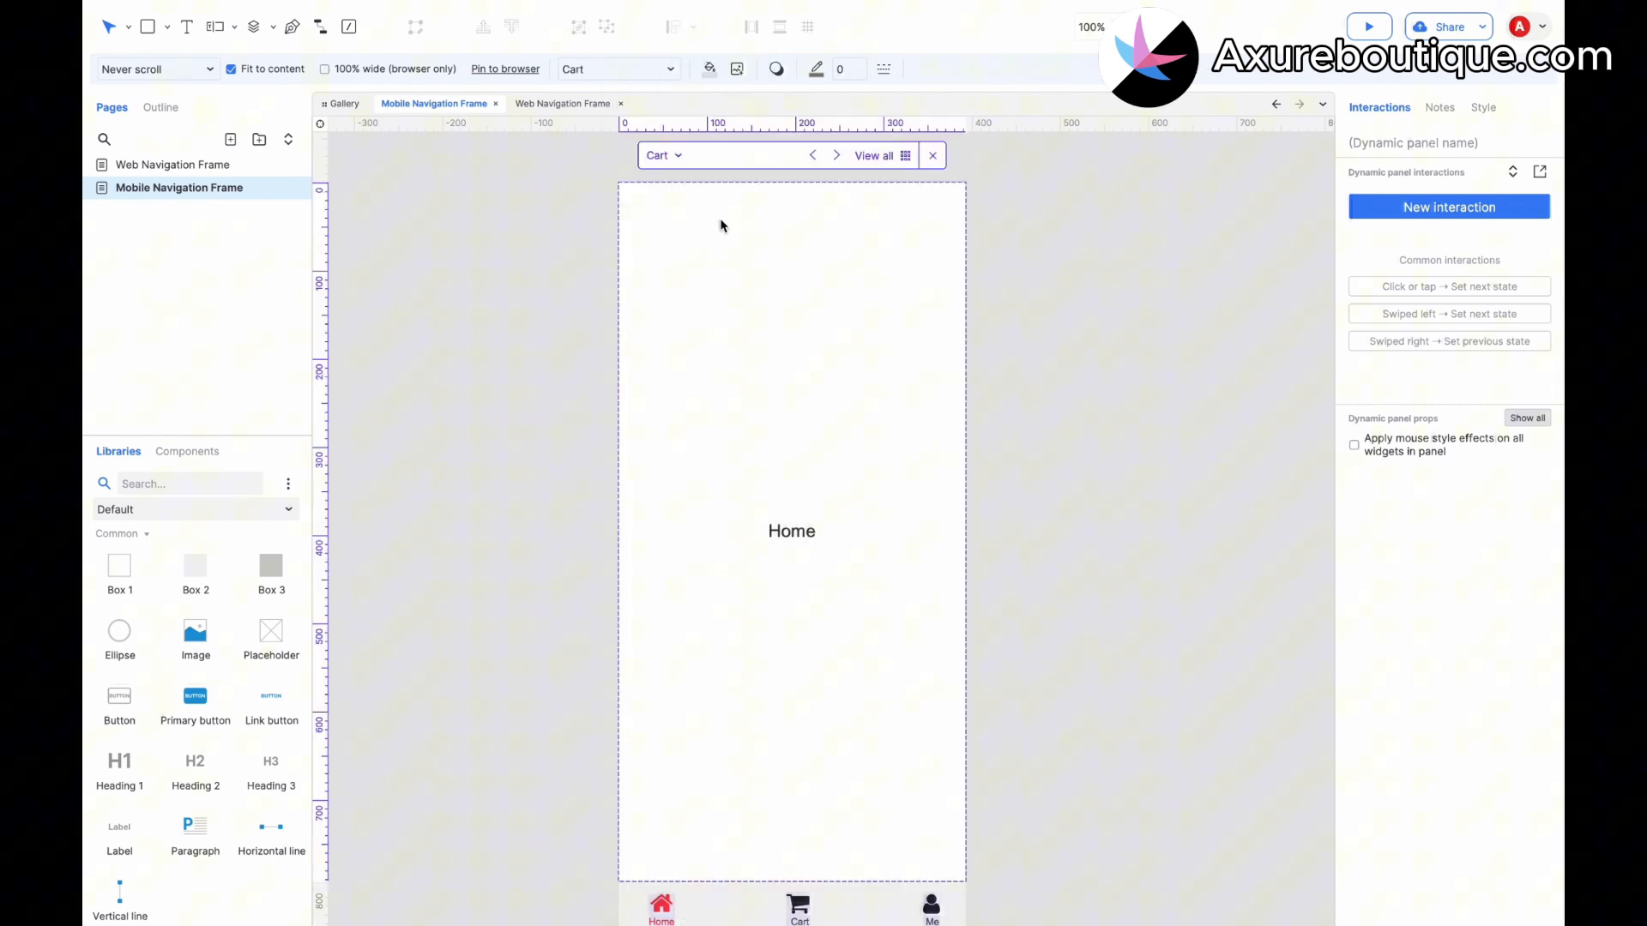
double_click(794, 519)
text(Cart)
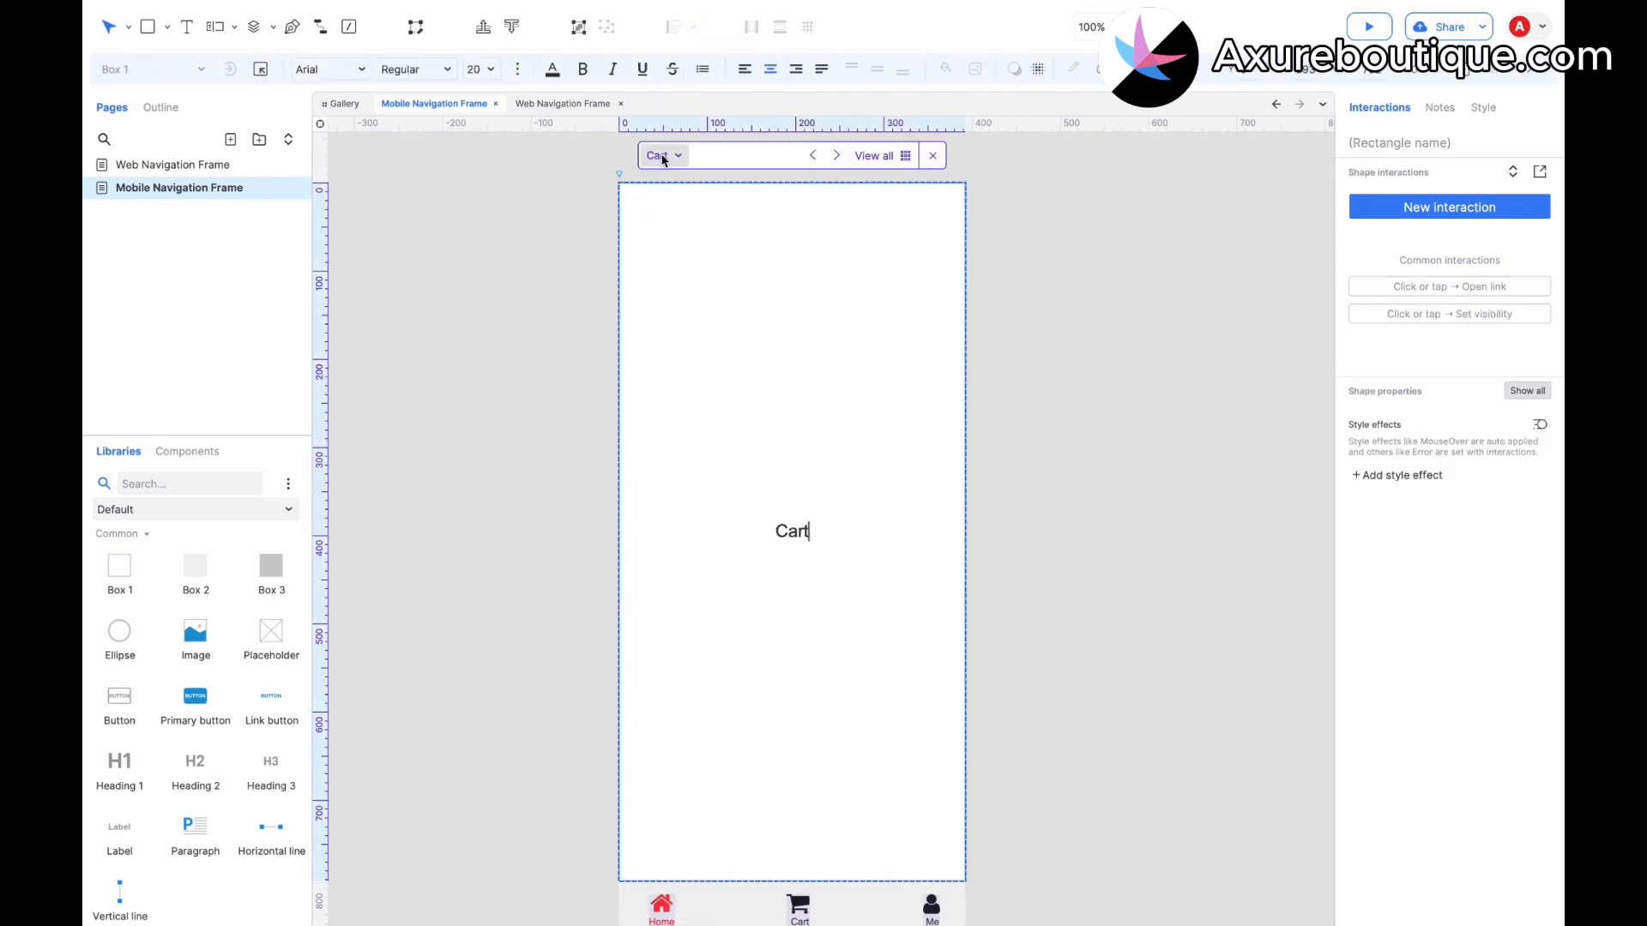
Open the remaining duplicated state and rename it Me.
click(663, 157)
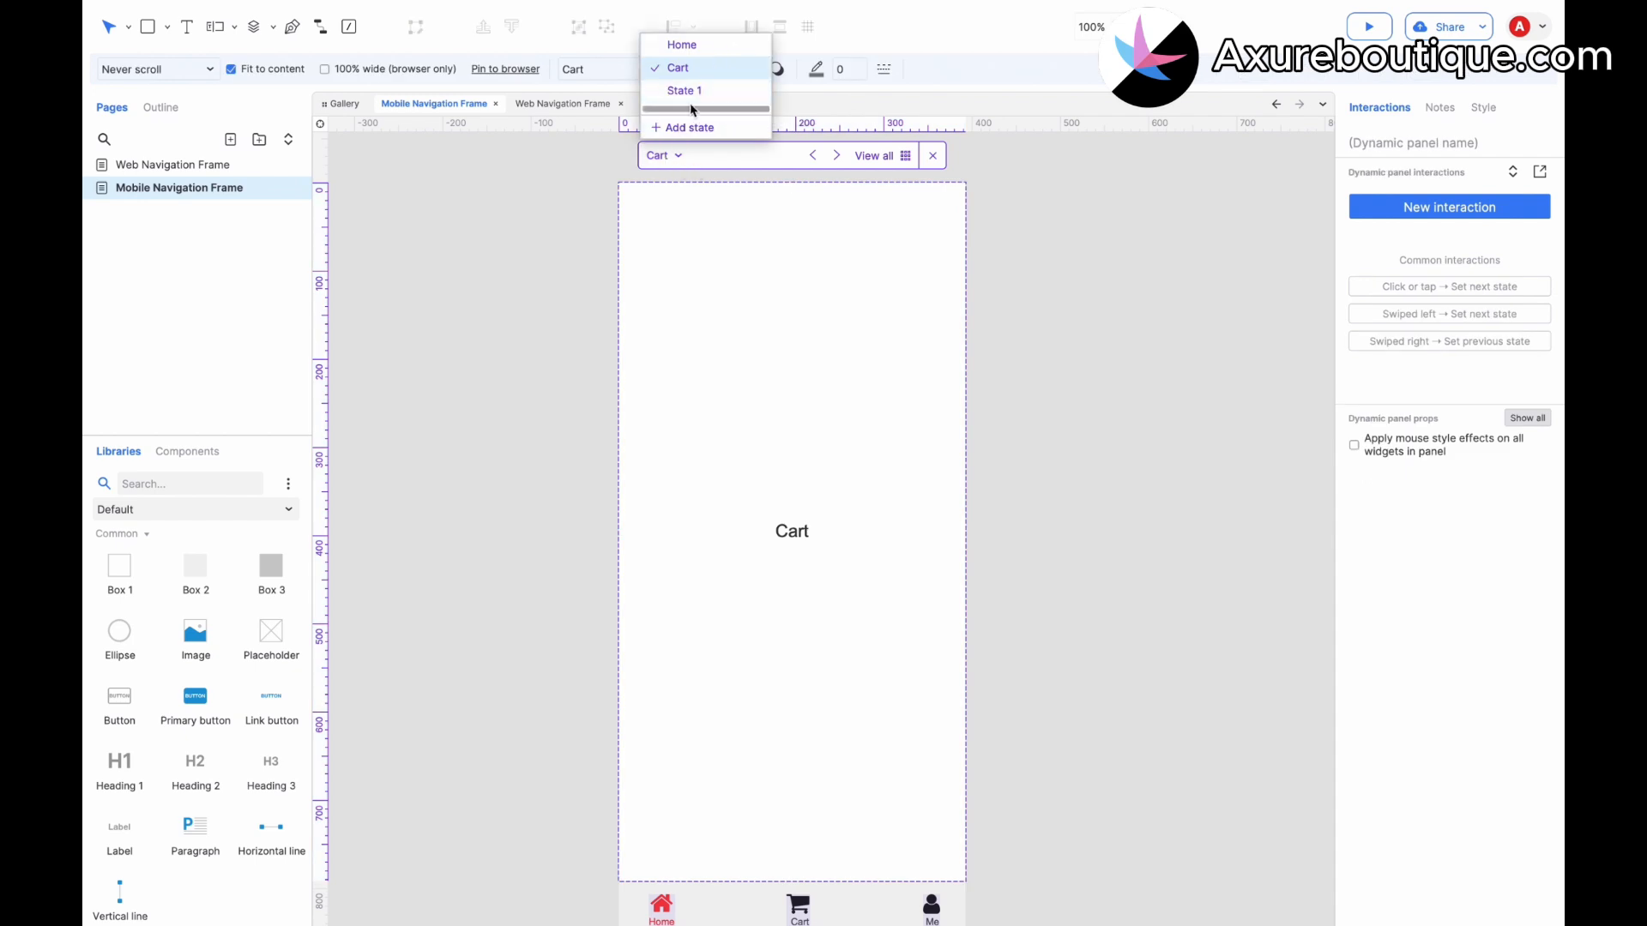
click(682, 90)
double_click(674, 89)
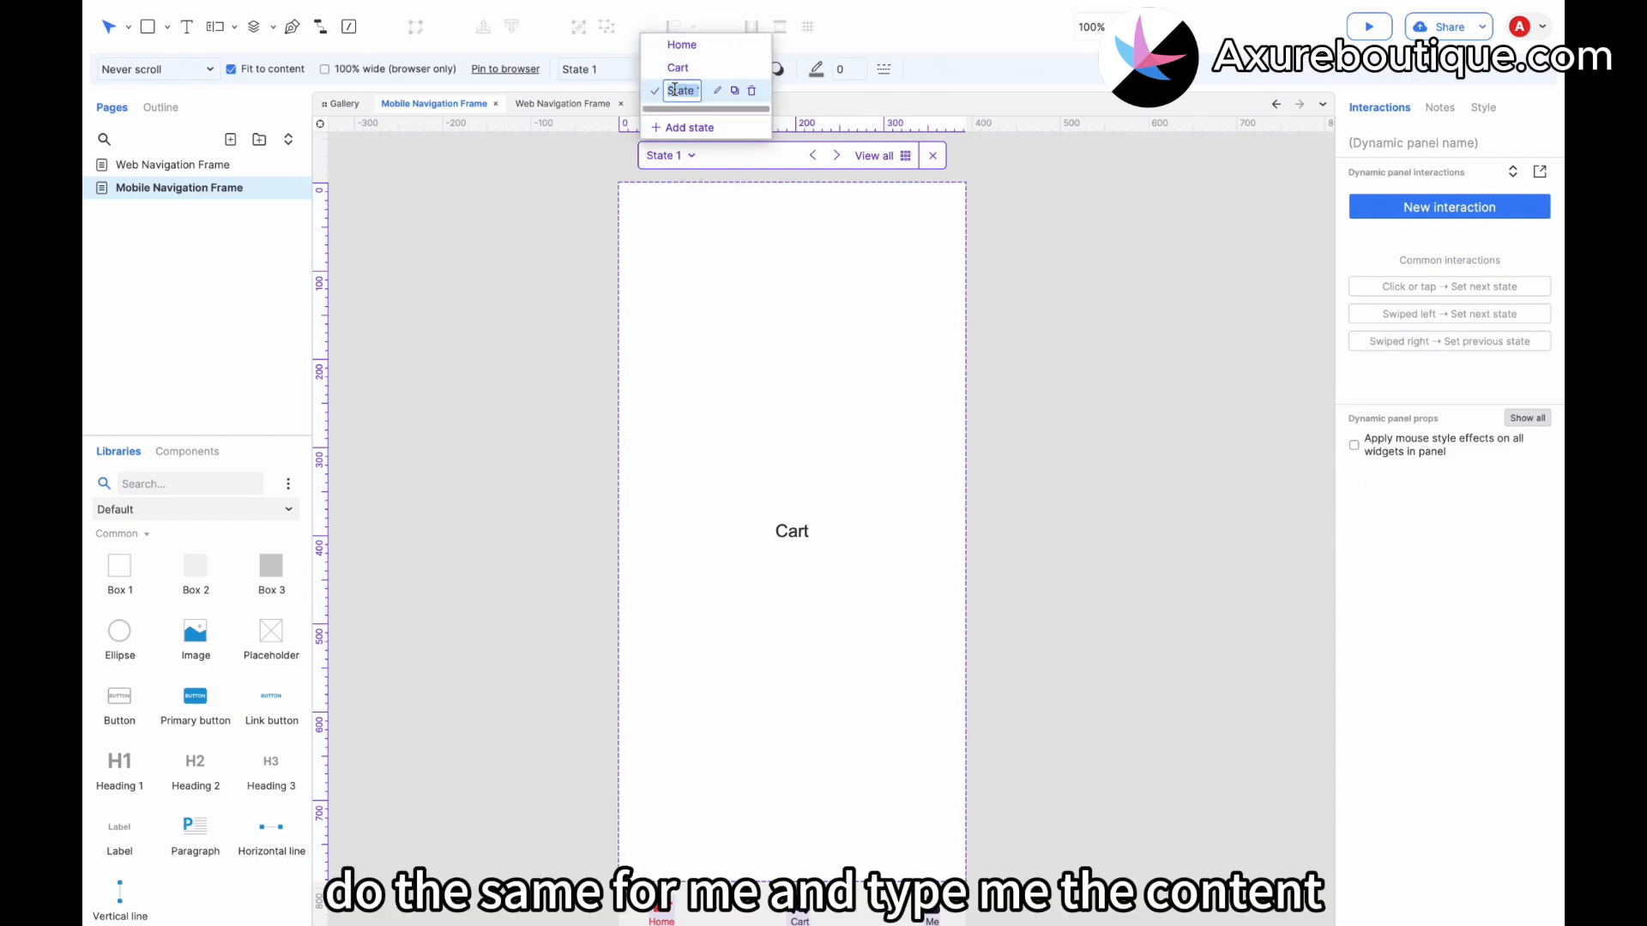
Change the Me state's box text to Me.
click(795, 519)
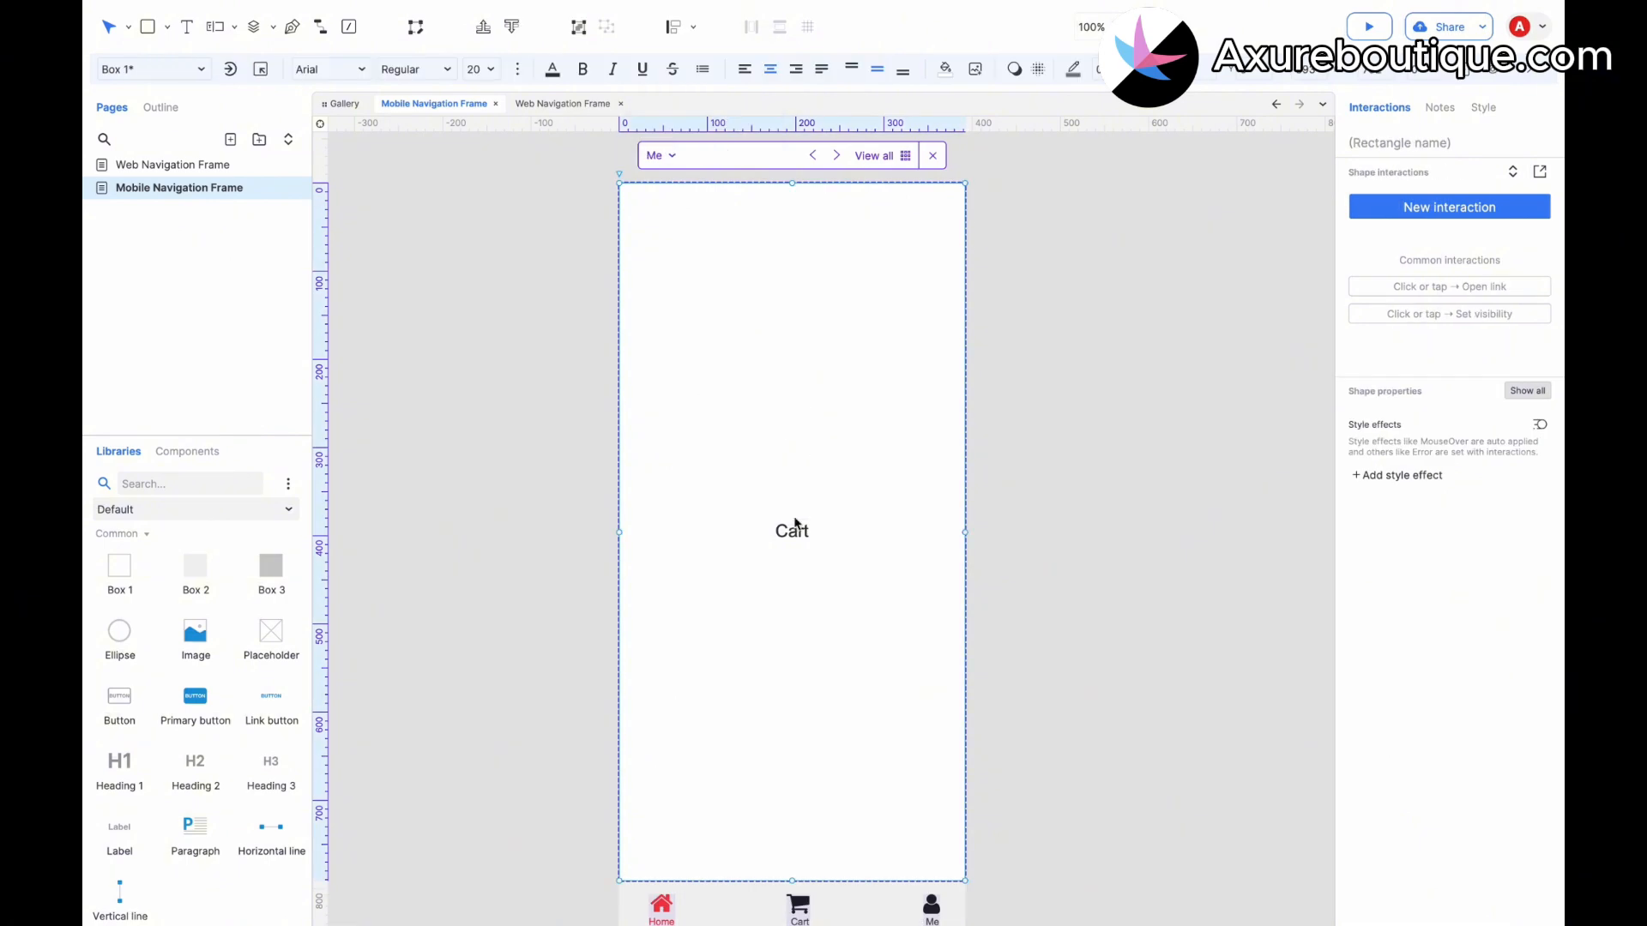
double_click(793, 527)
text(Me)
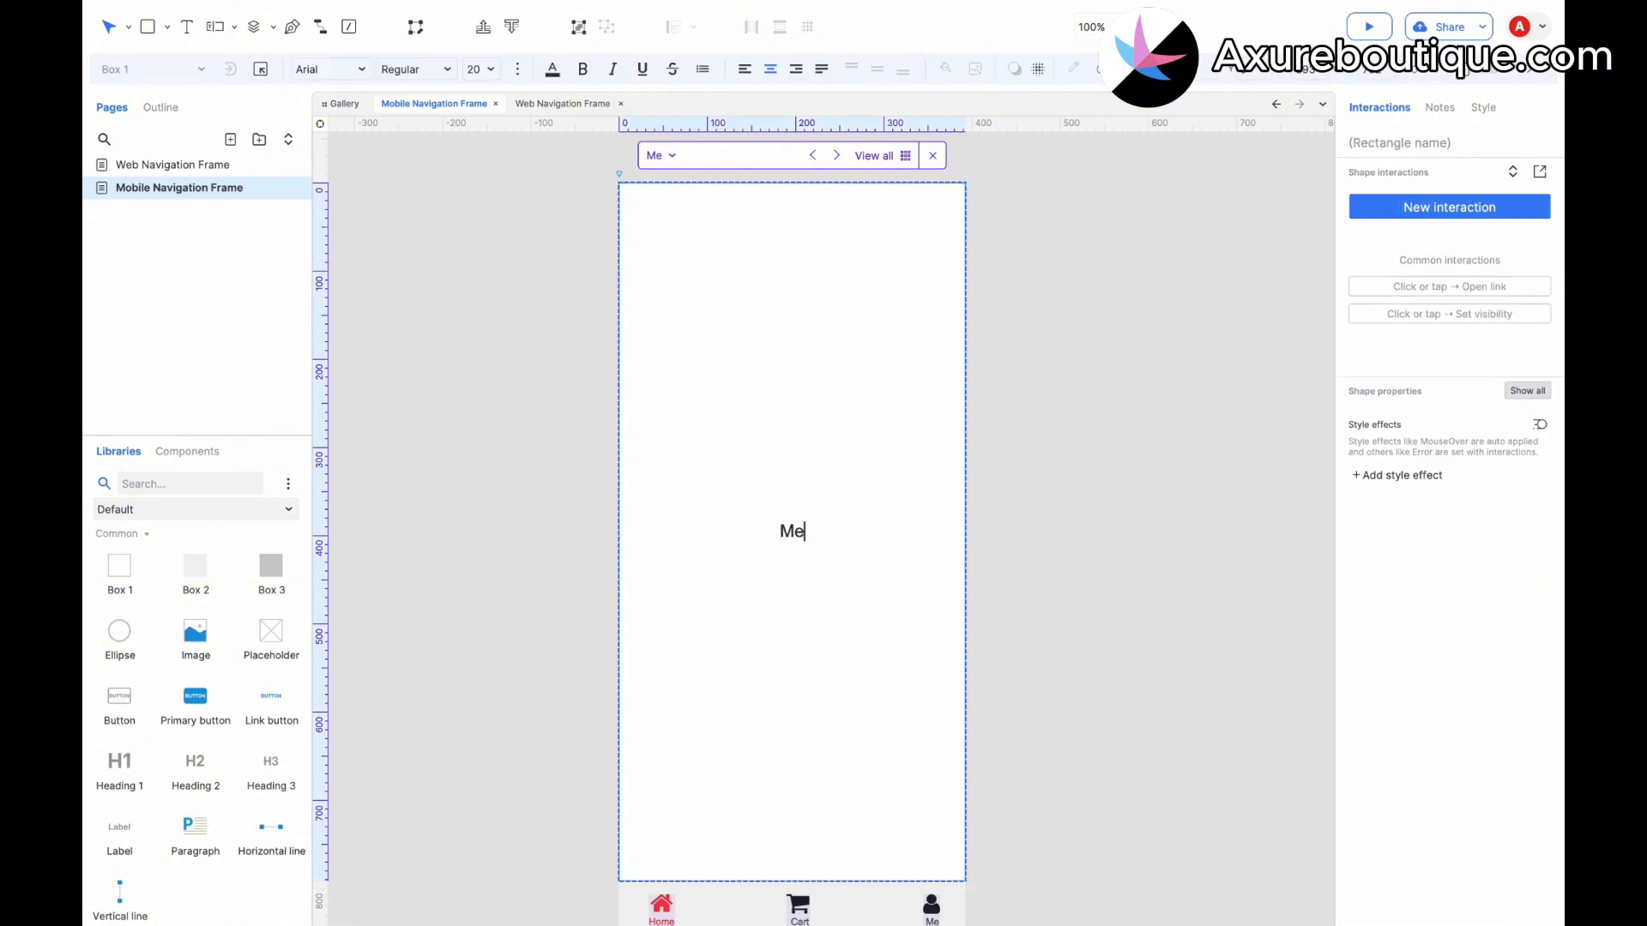
Add a Click or tap interaction to the Home tab panel that sets this widget selected to true.
click(1030, 634)
scroll(858, 686, down, 3)
click(665, 789)
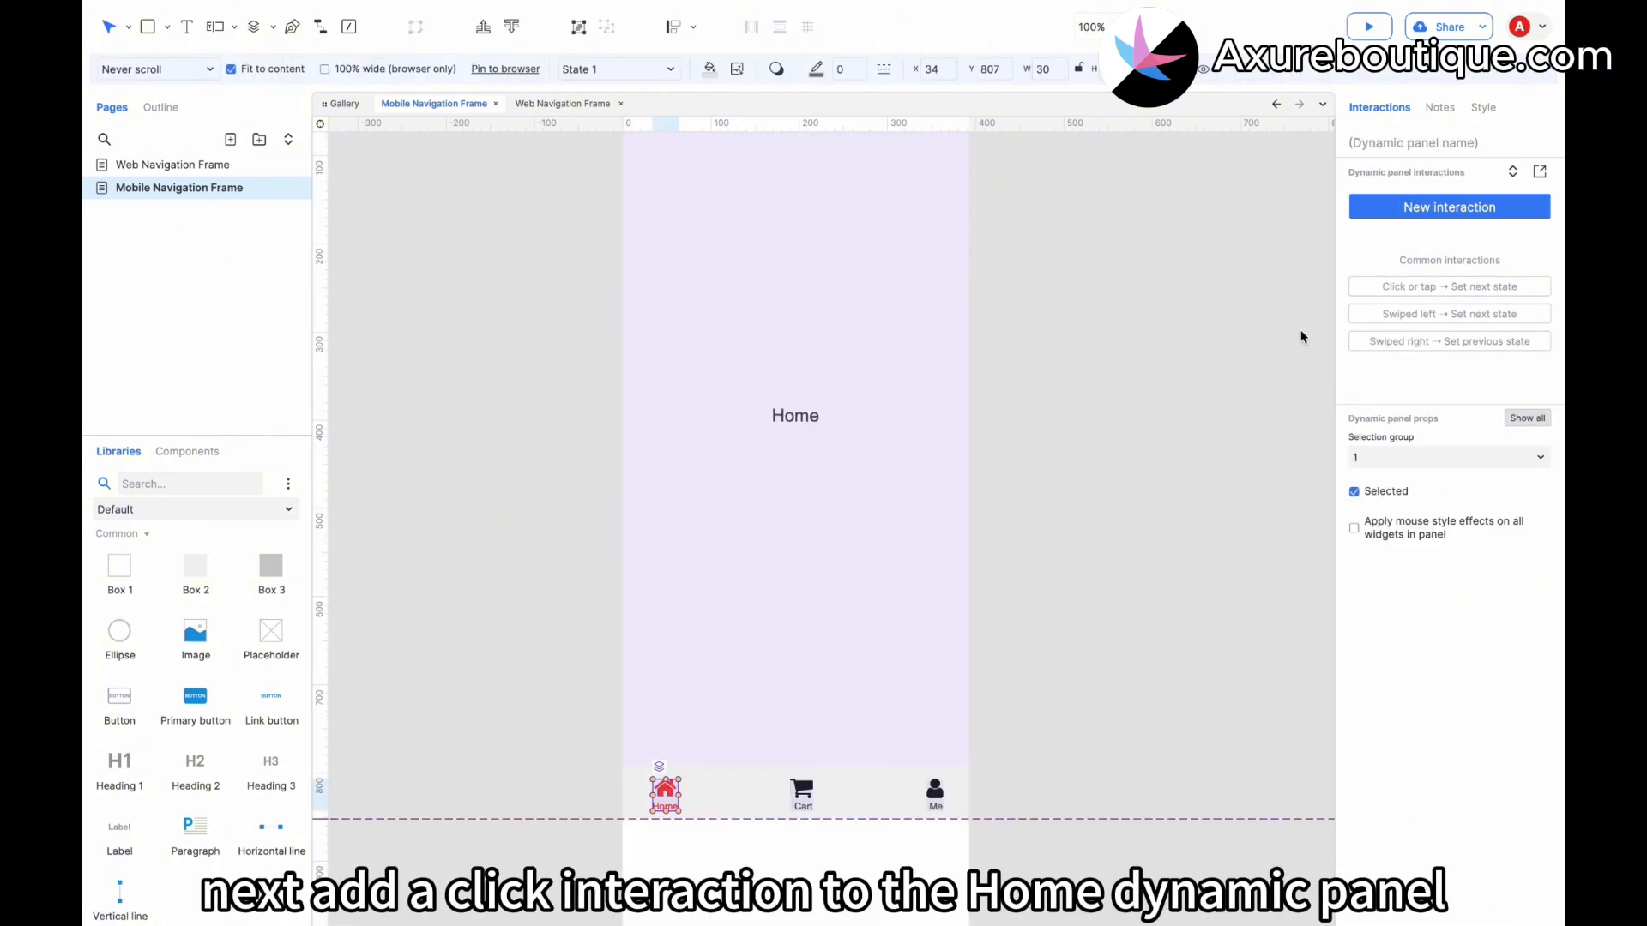
click(1379, 212)
click(1378, 251)
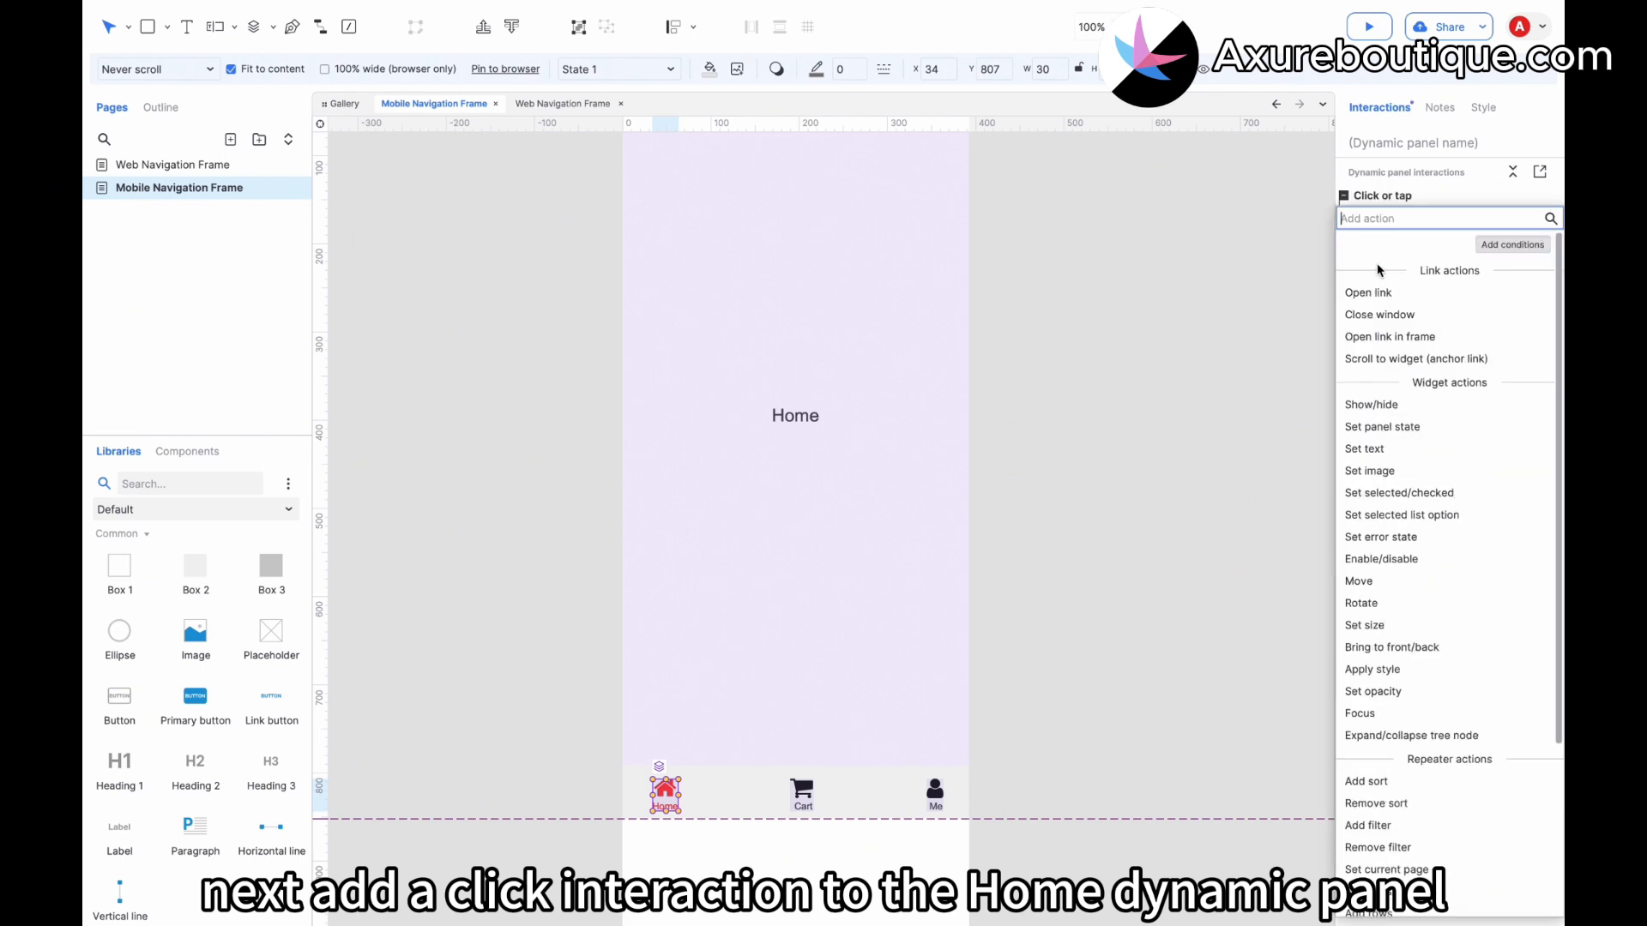
click(1398, 492)
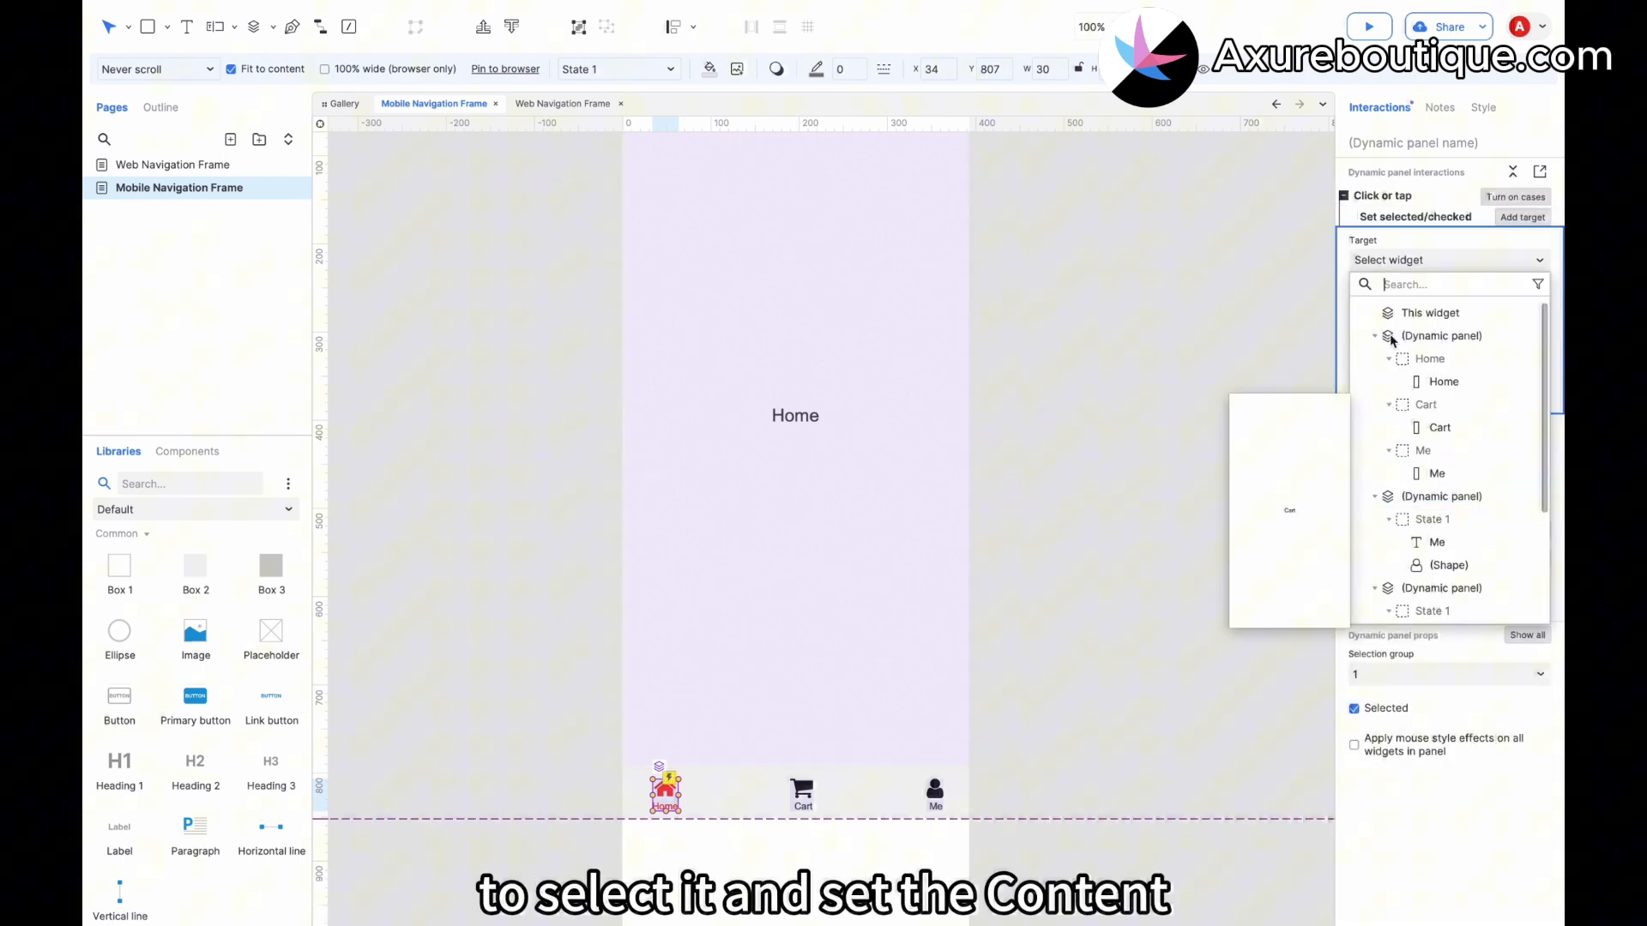
click(1429, 315)
click(1507, 413)
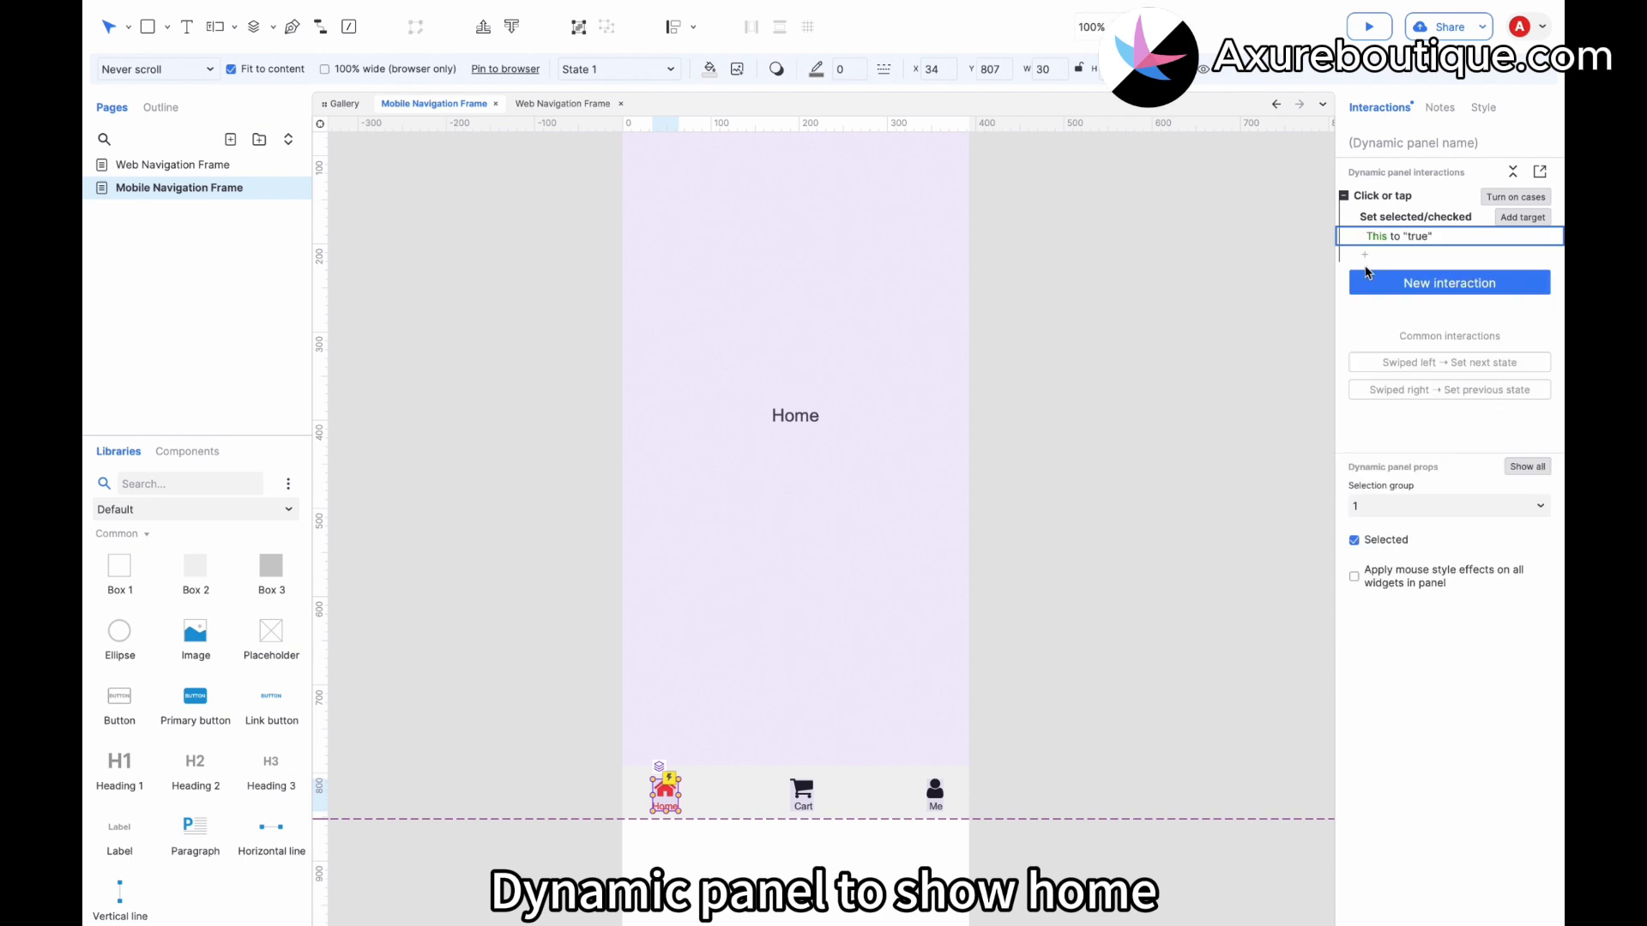
Add a Set panel state action switching the content dynamic panel to the Home state.
click(1367, 257)
click(1408, 439)
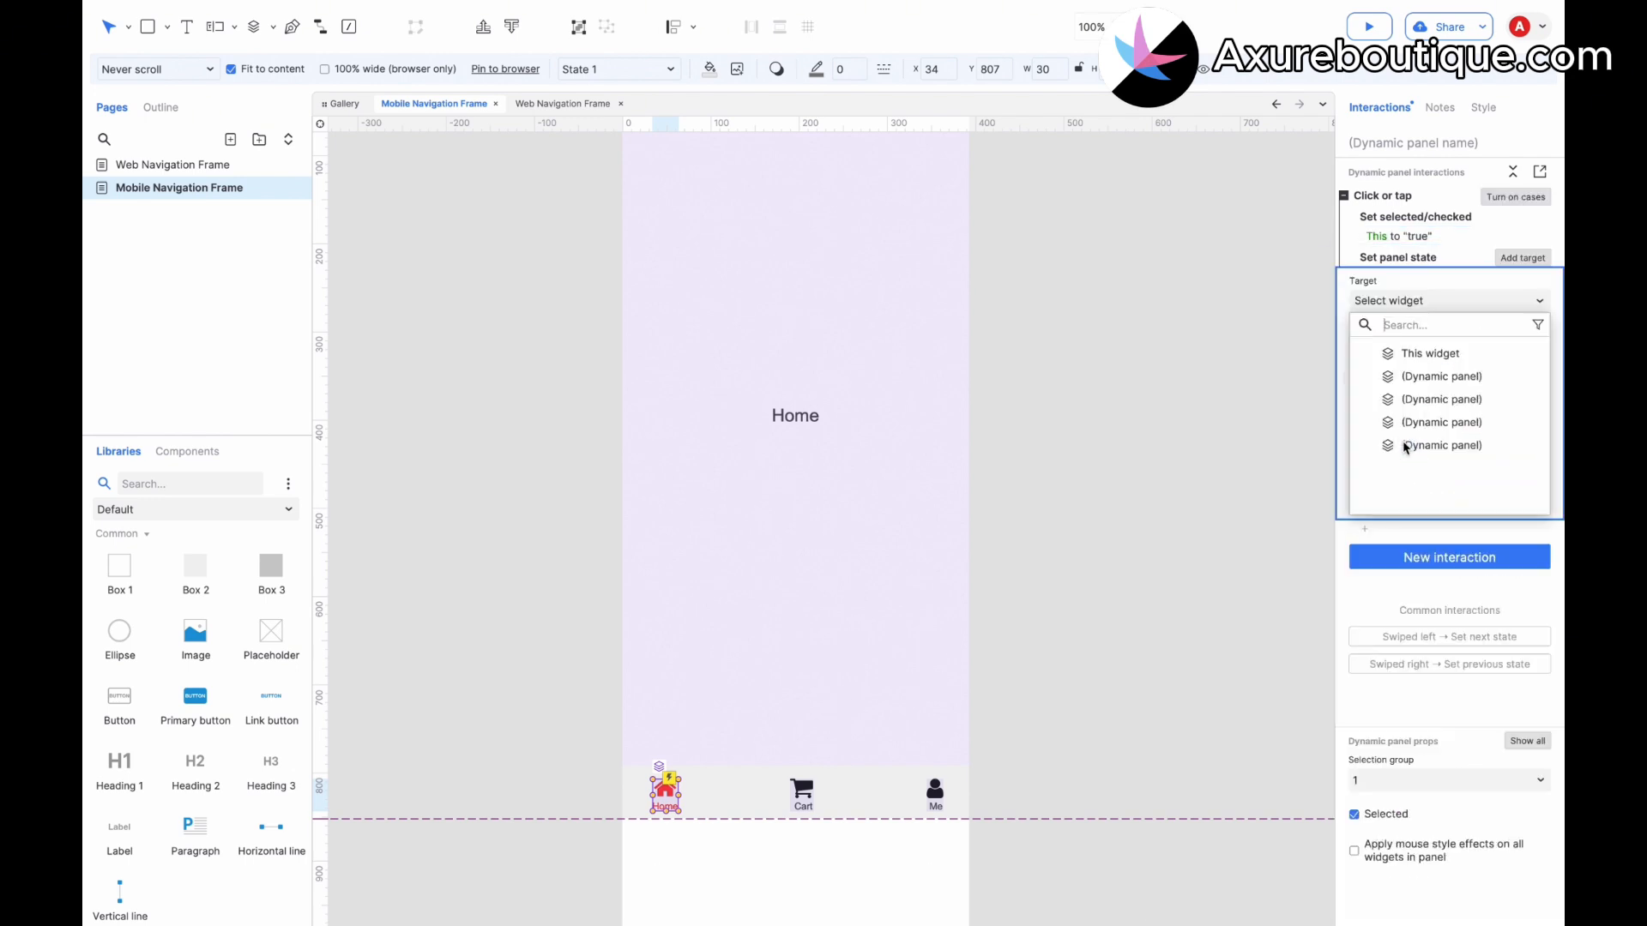
click(1421, 377)
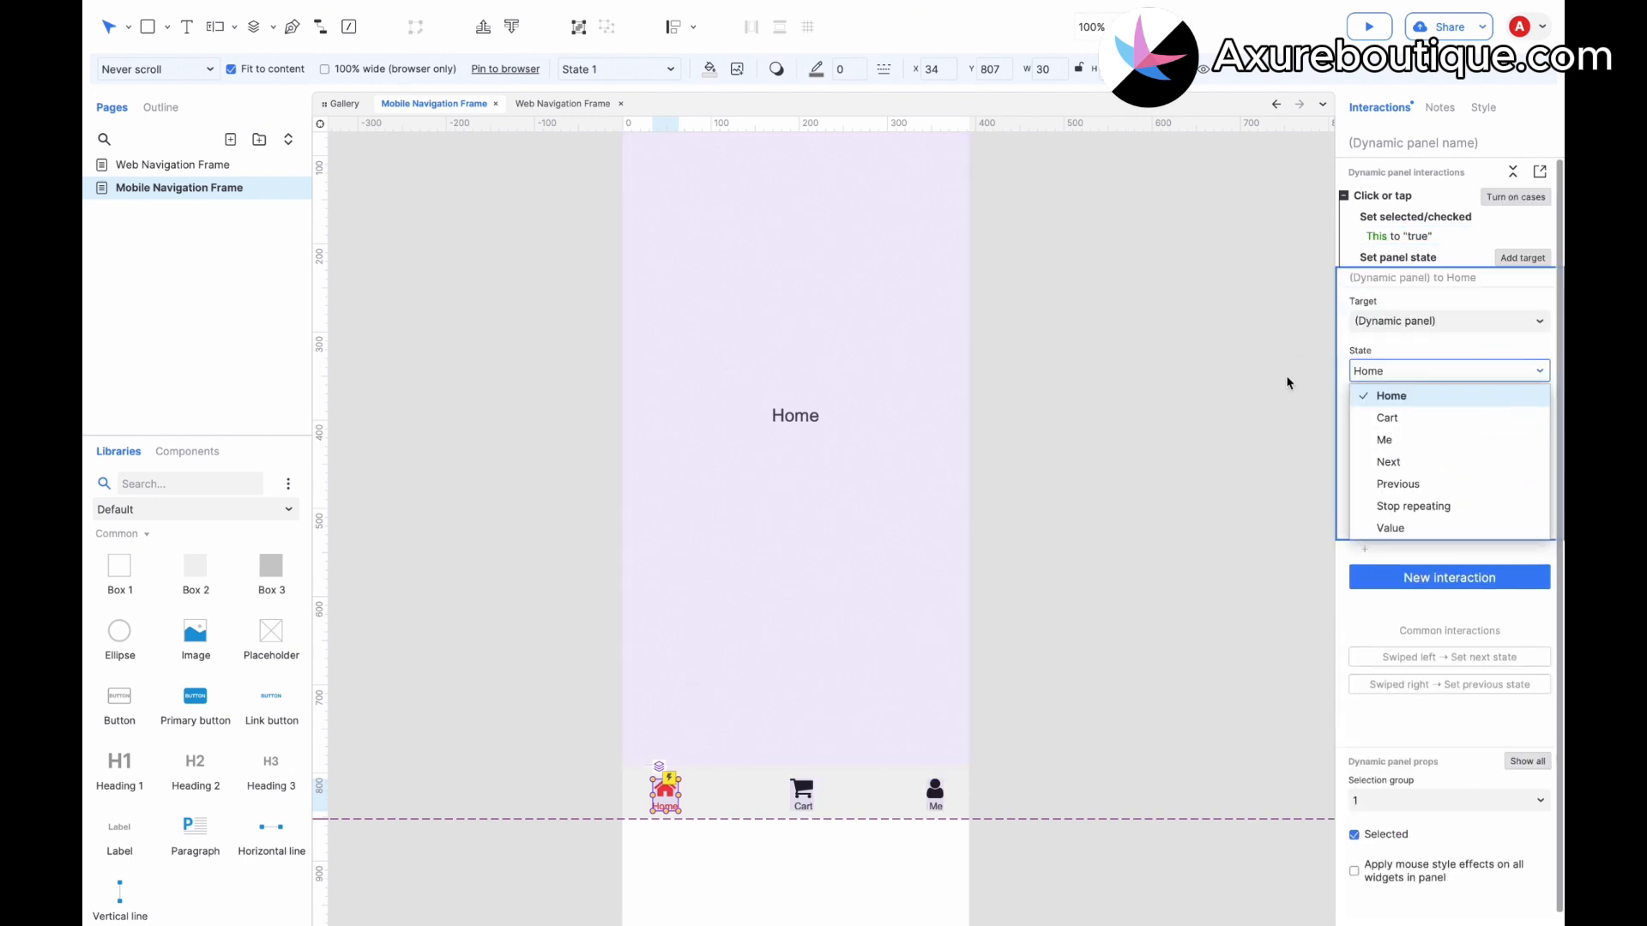
click(1516, 519)
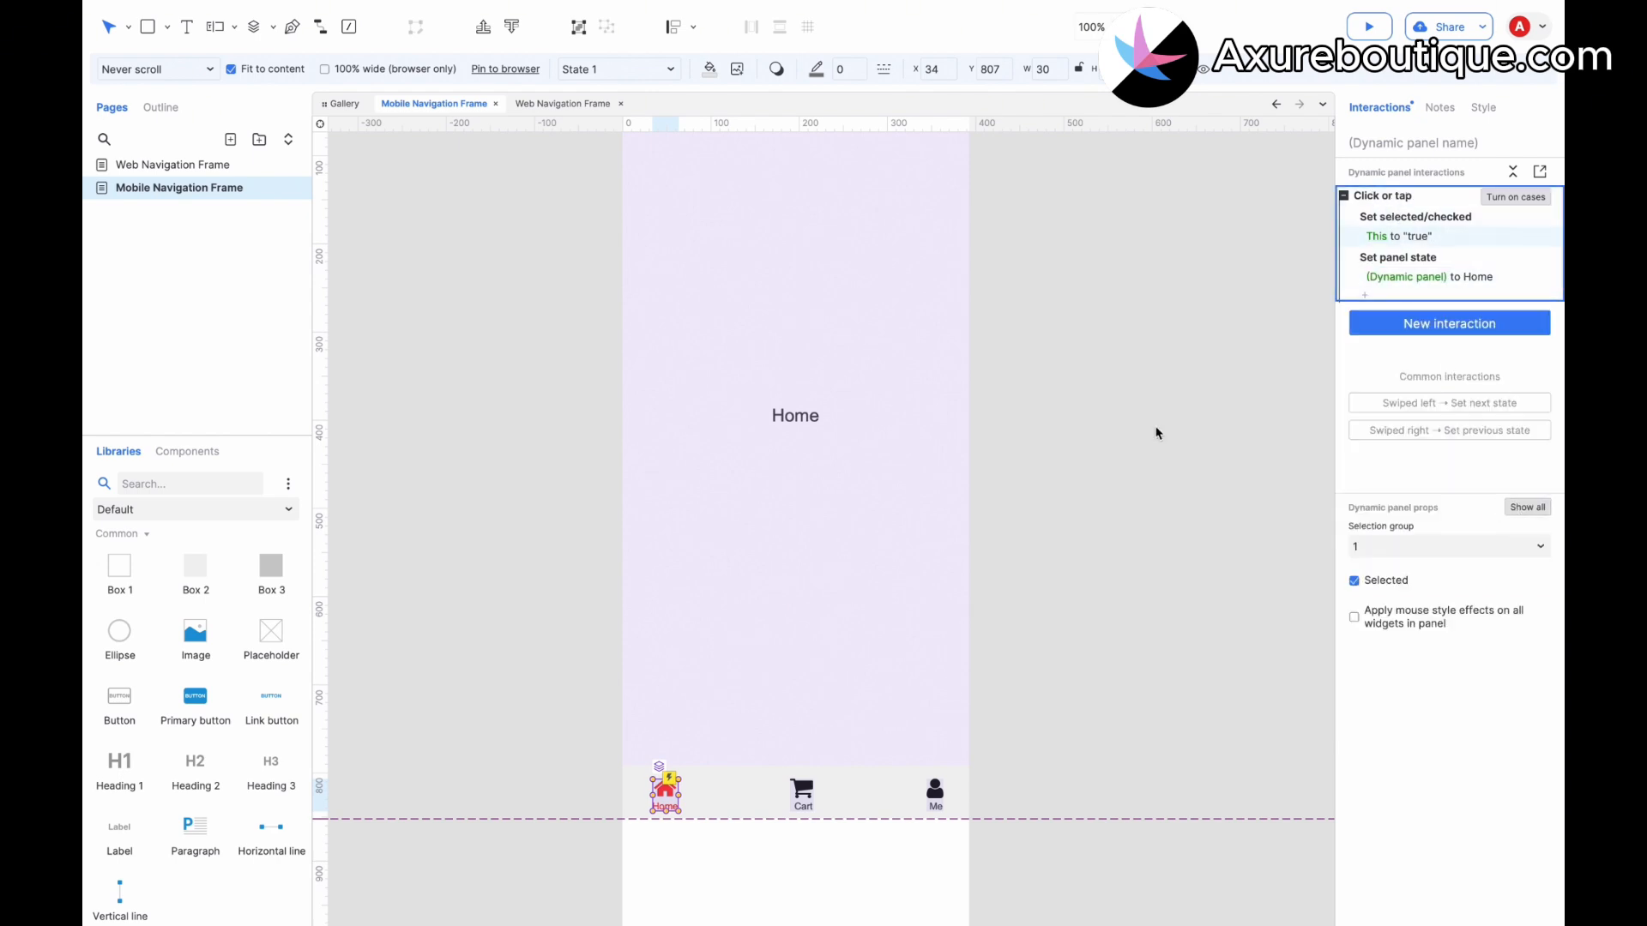
On the Cart tab panel, change the panel state action to show the Cart state.
click(799, 805)
click(1420, 277)
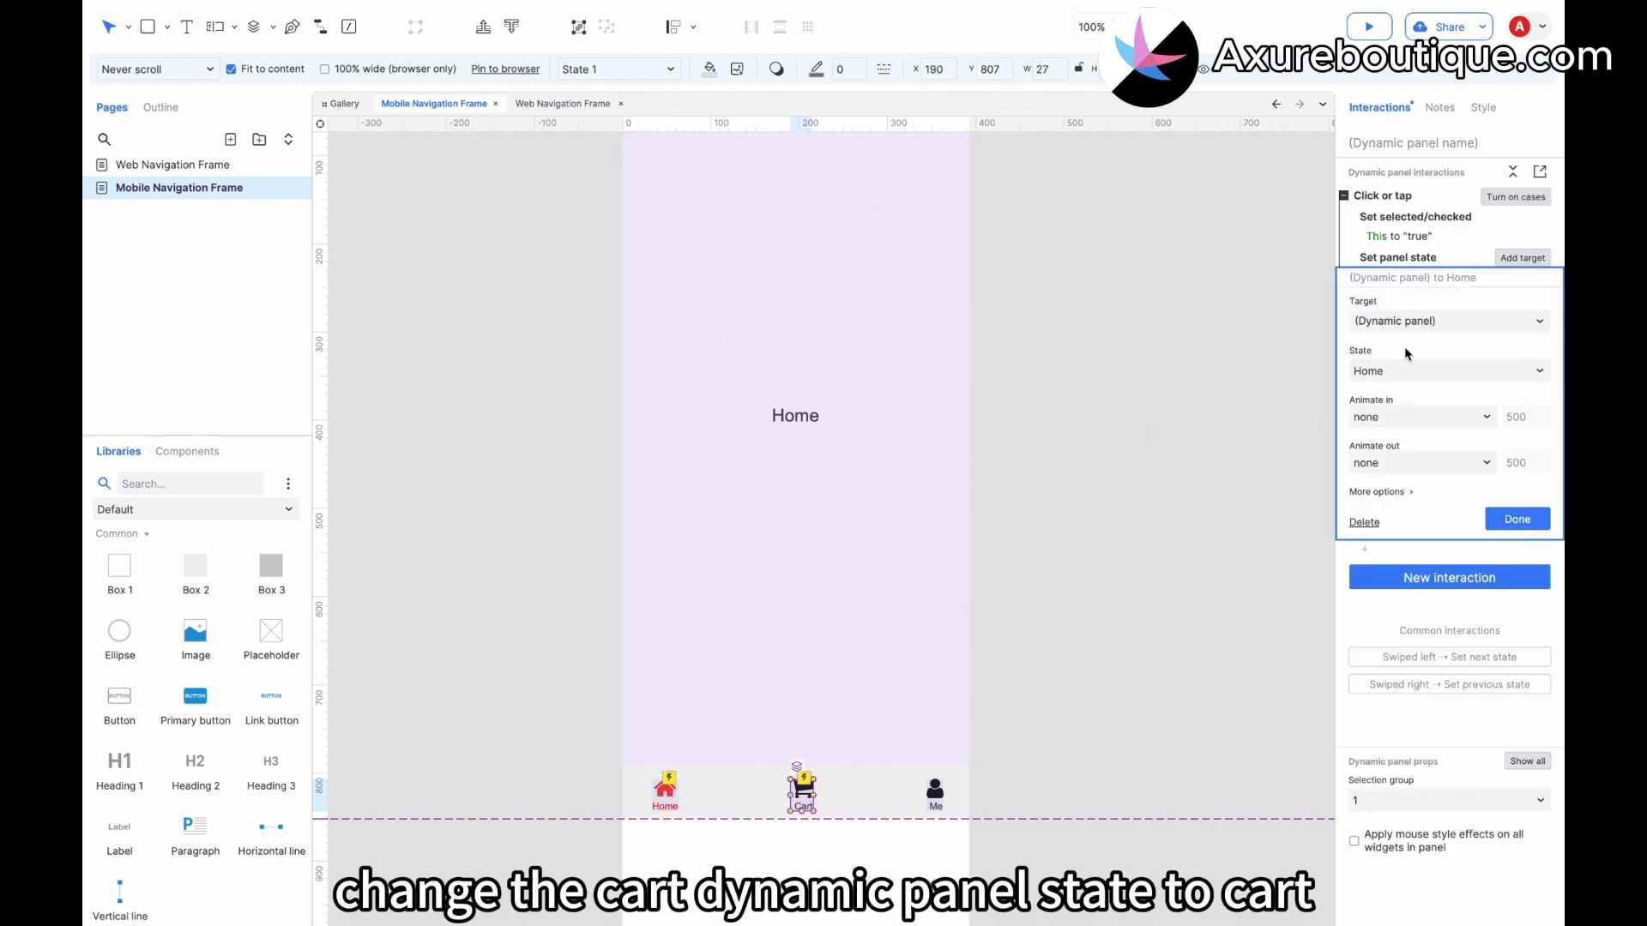
click(1391, 378)
click(1387, 418)
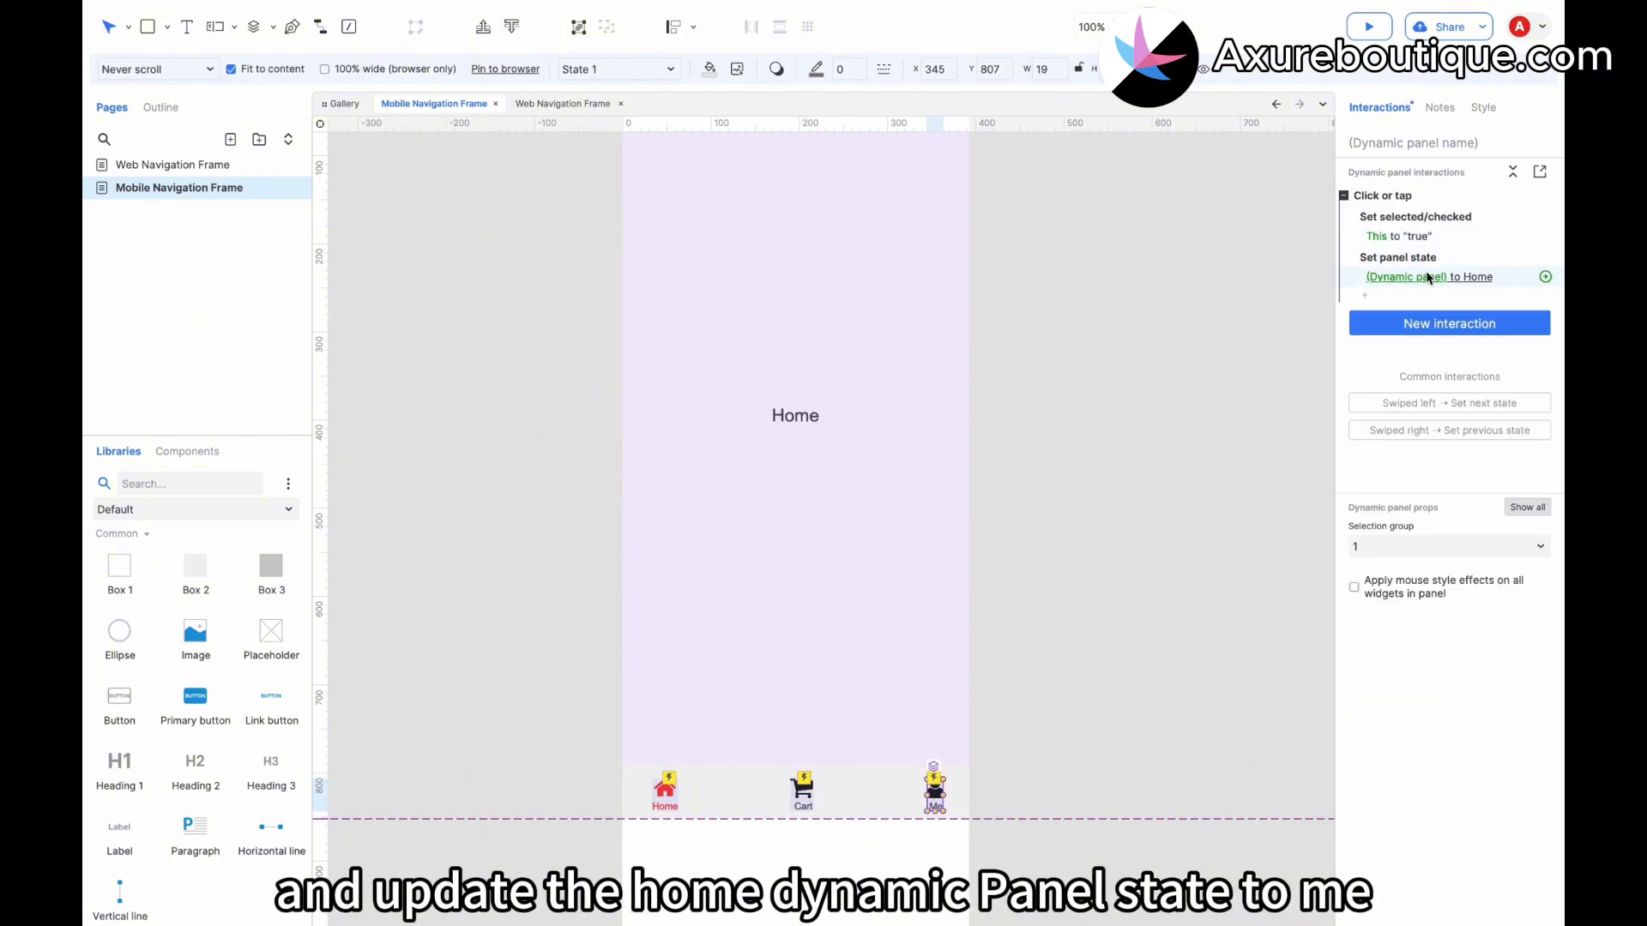
On the Me tab panel, change the panel state action to show the Me state.
click(1421, 277)
click(1391, 374)
click(1384, 440)
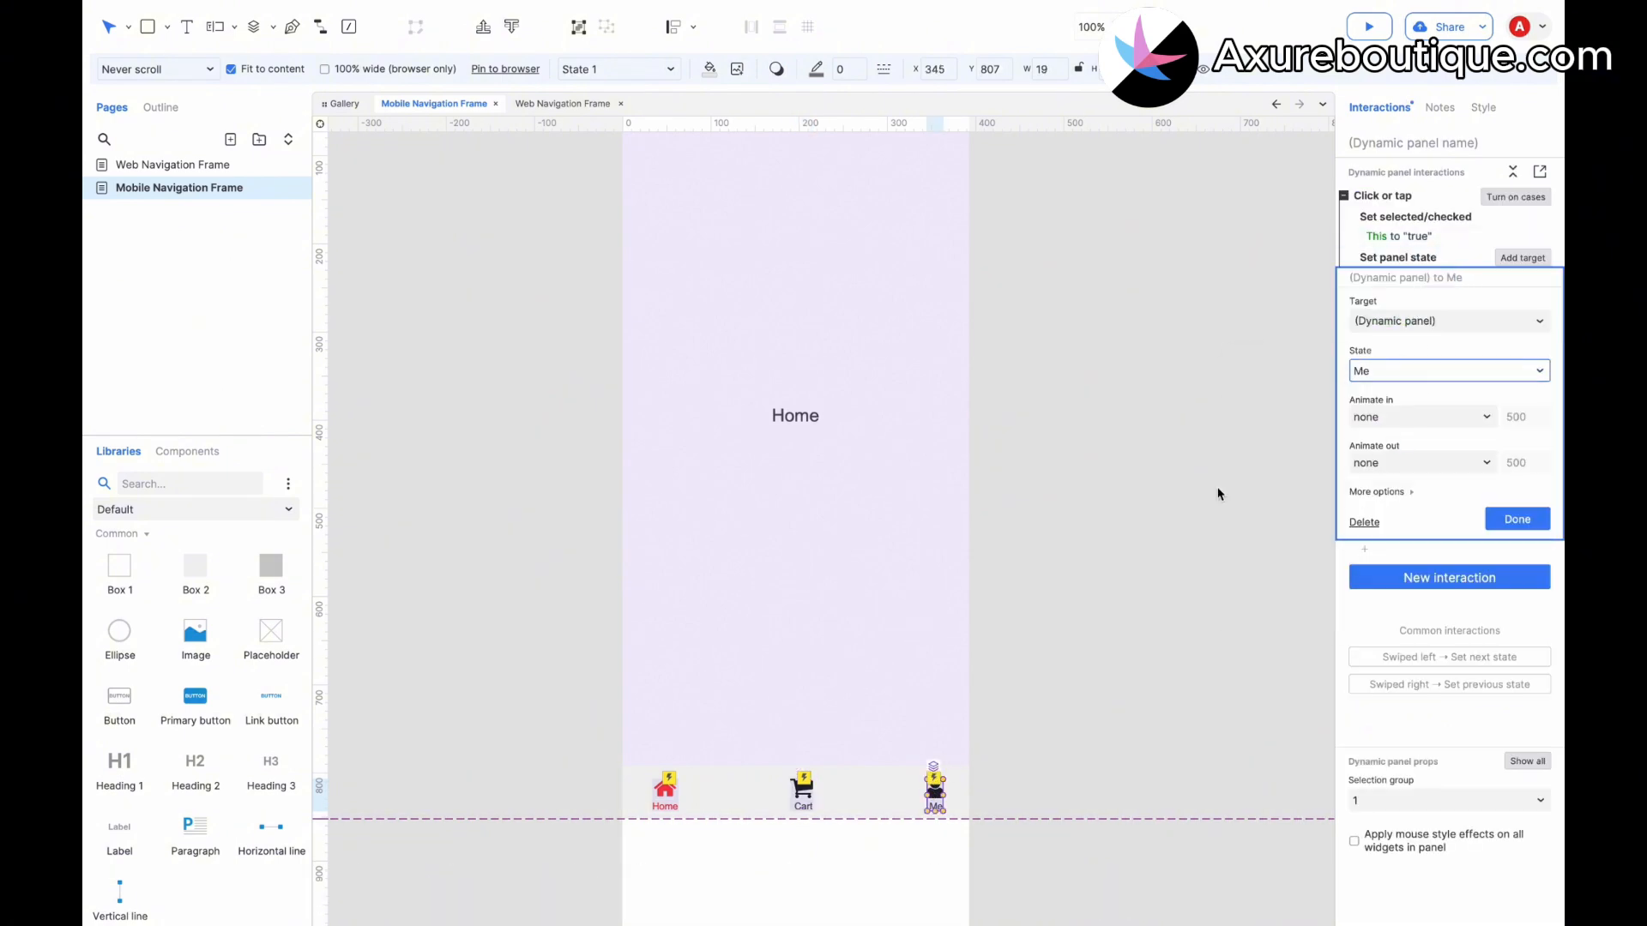
click(1088, 463)
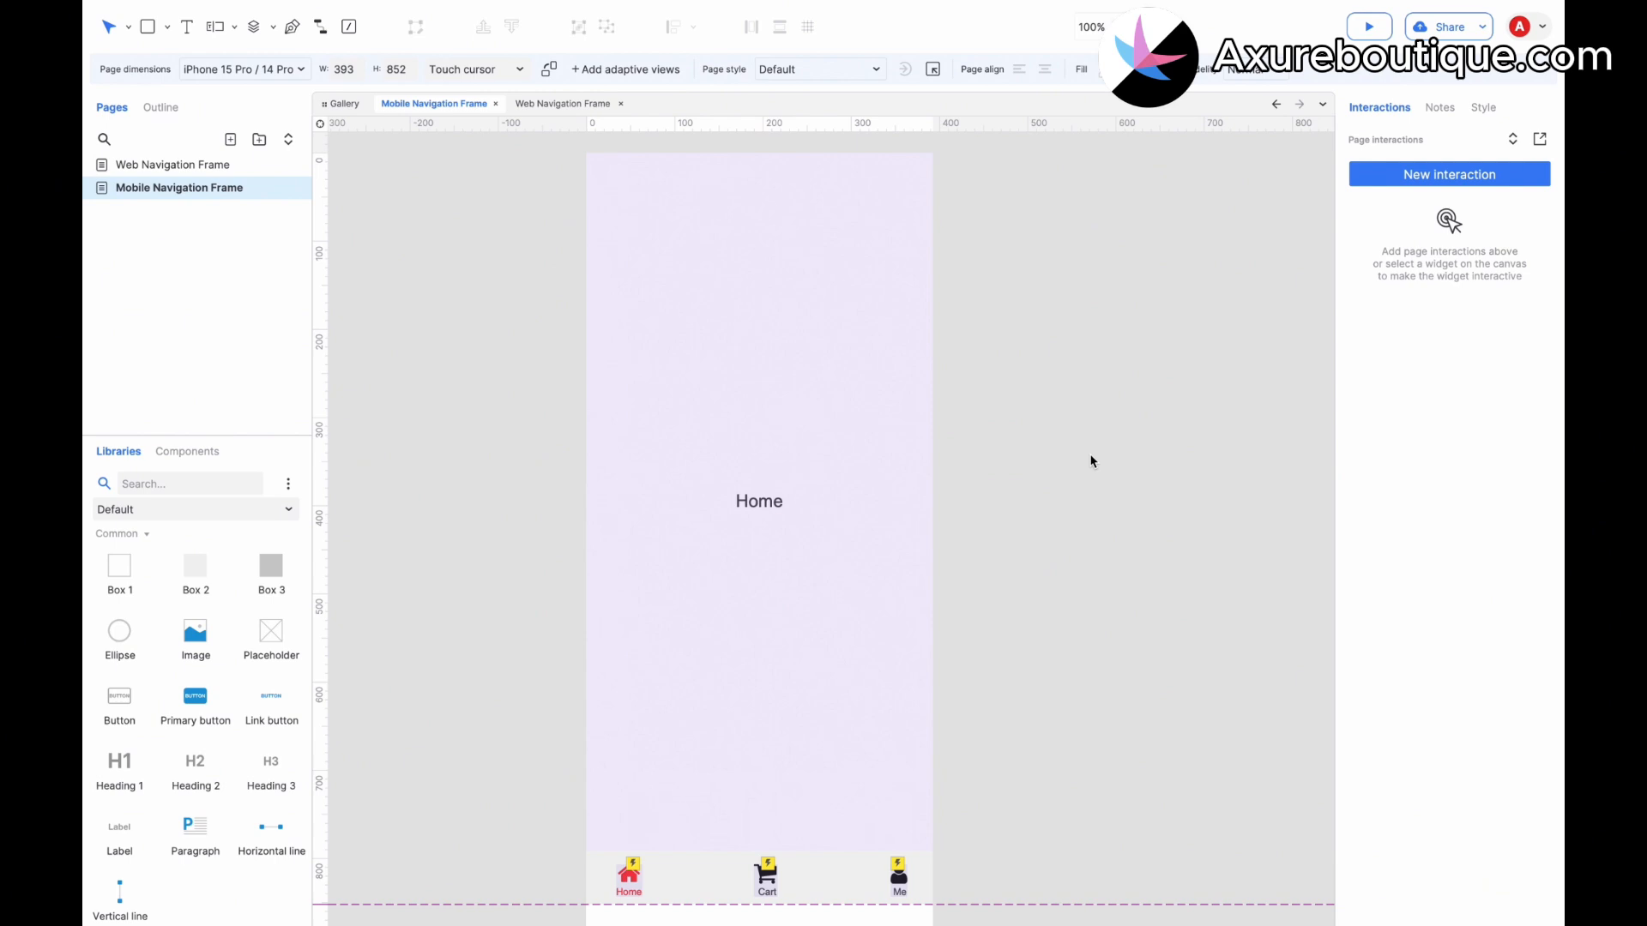
Open the publish dialog and name the project Navigation Frames.
click(1445, 26)
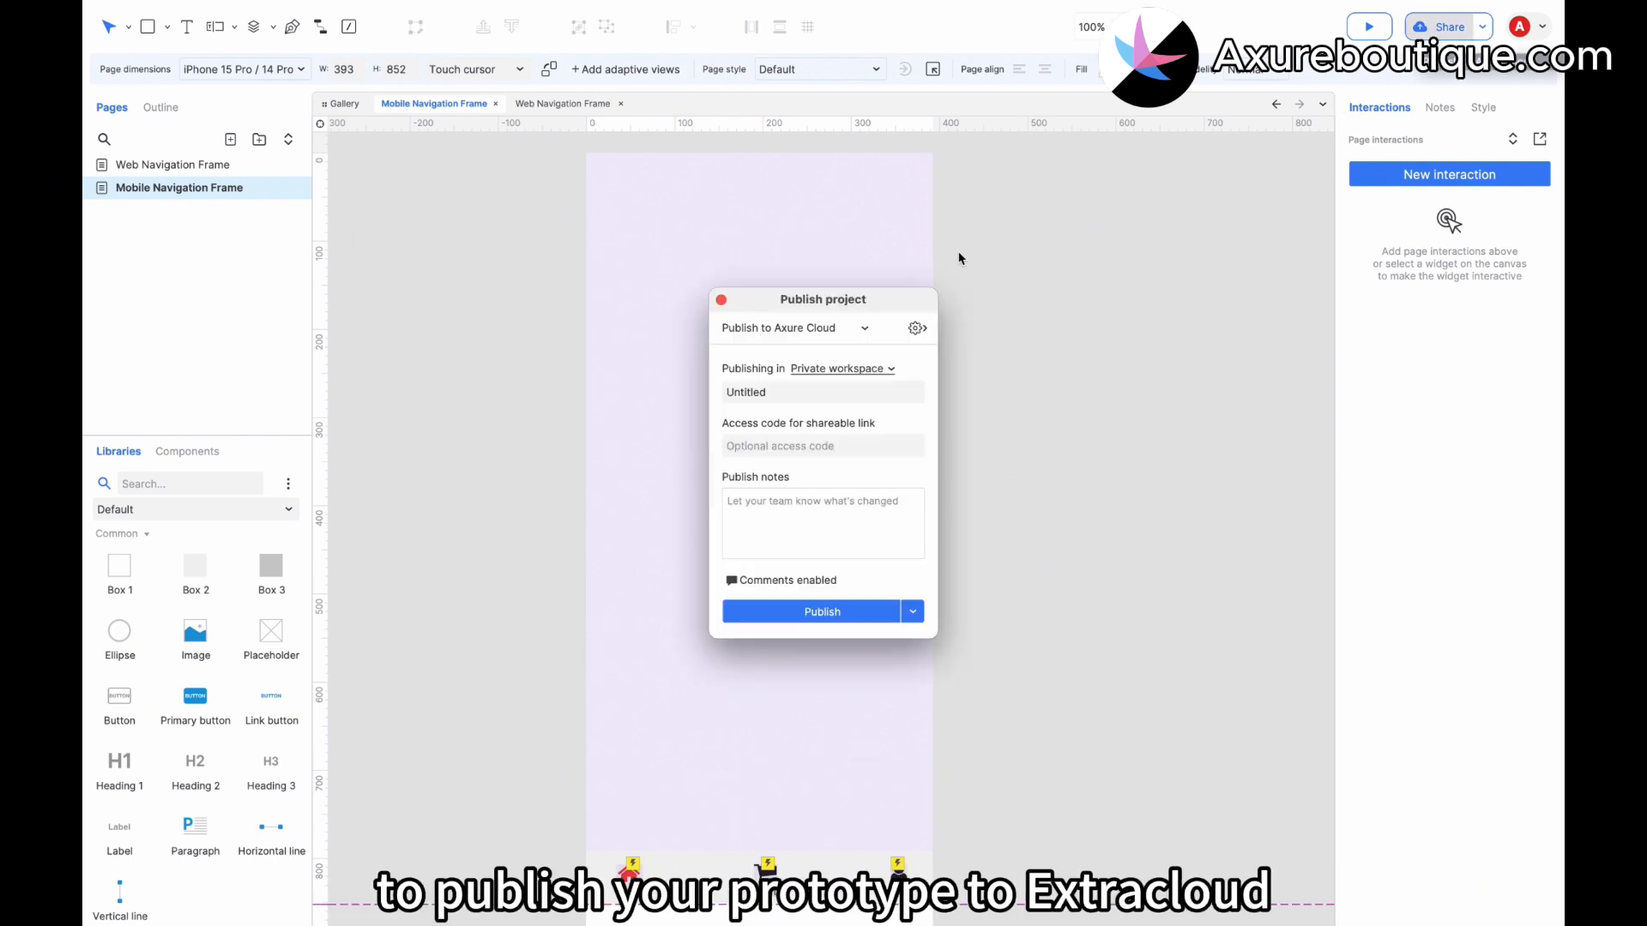
click(749, 391)
double_click(748, 391)
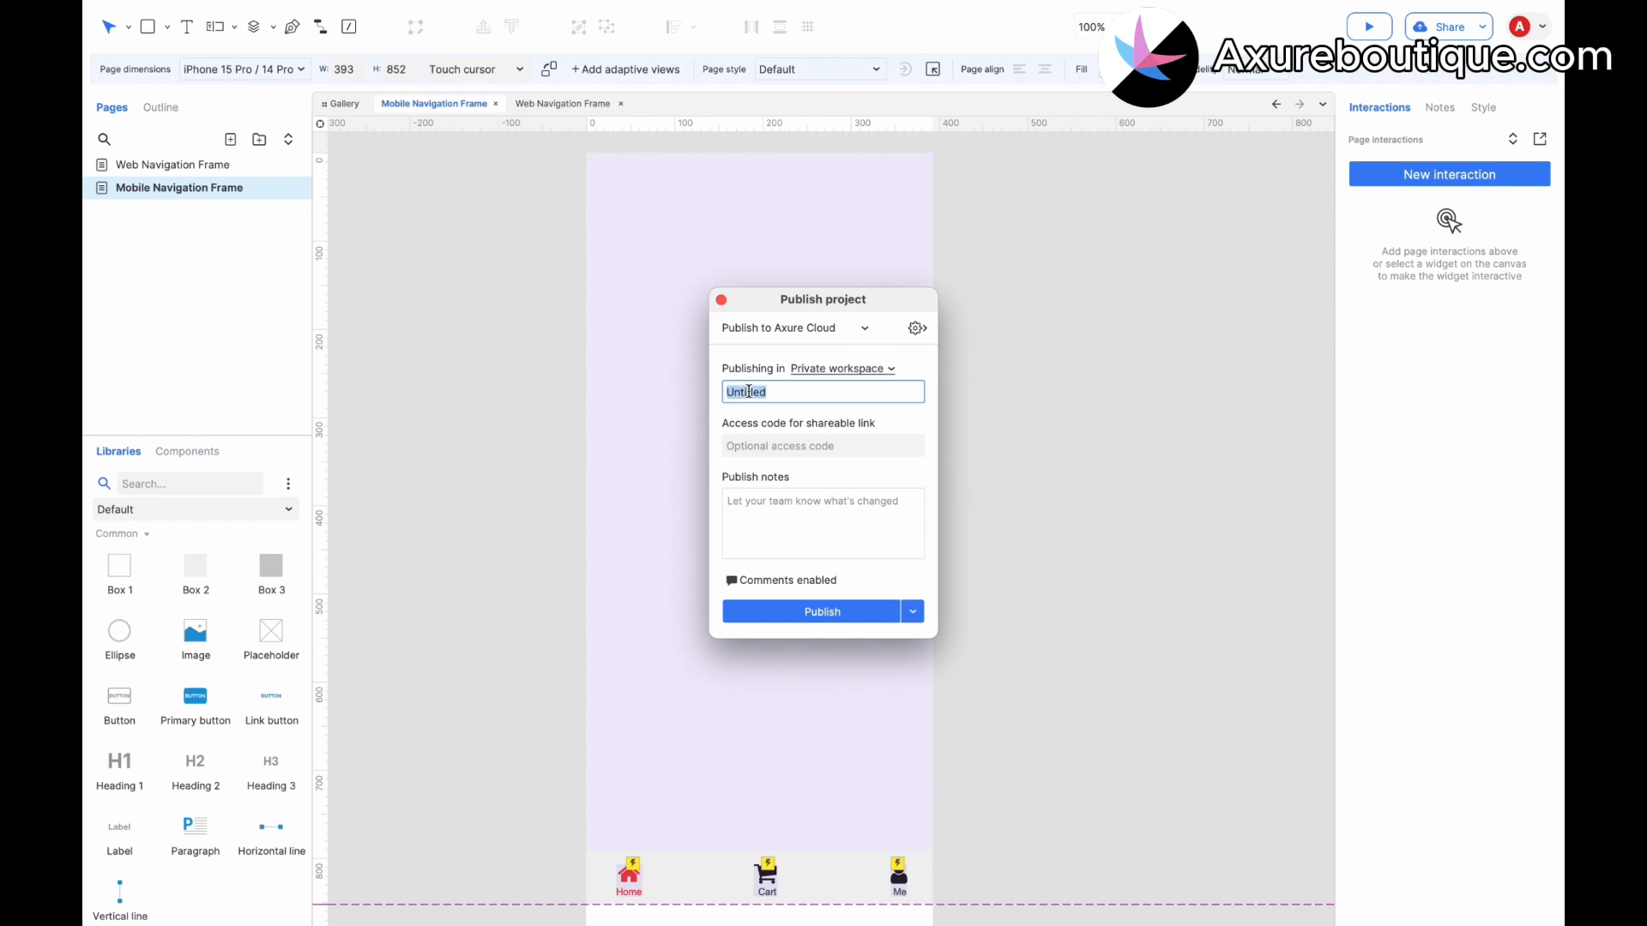
text(Navigation F)
Choose First Workspace as the publishing location and publish the project to Axure Cloud.
click(838, 369)
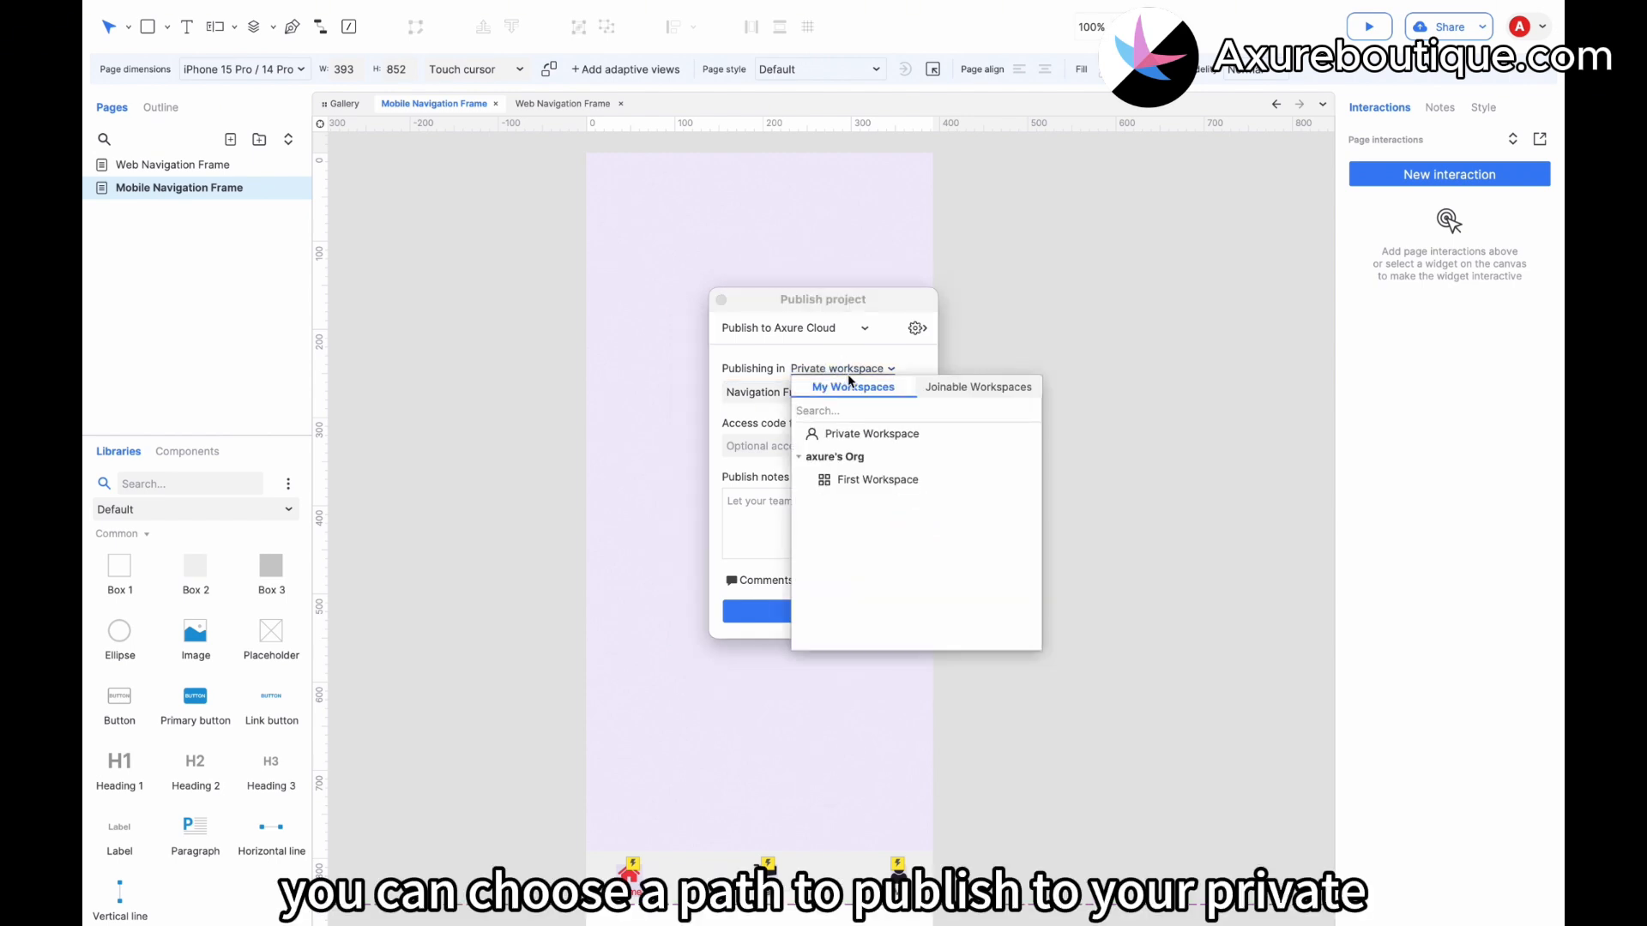
click(862, 486)
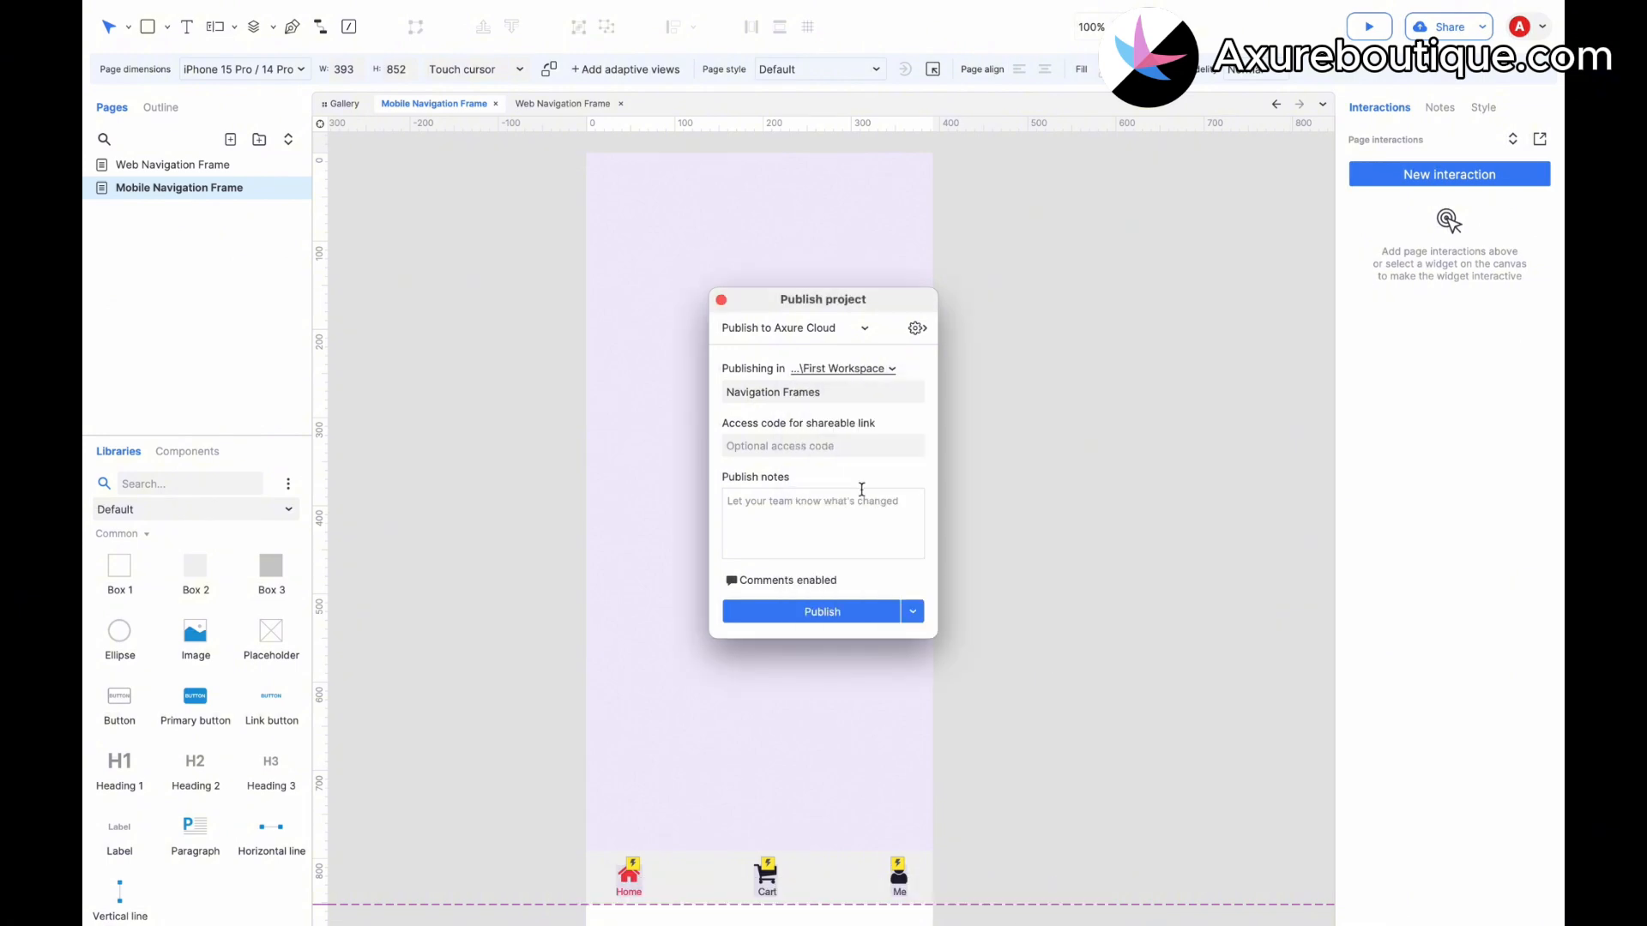
click(845, 616)
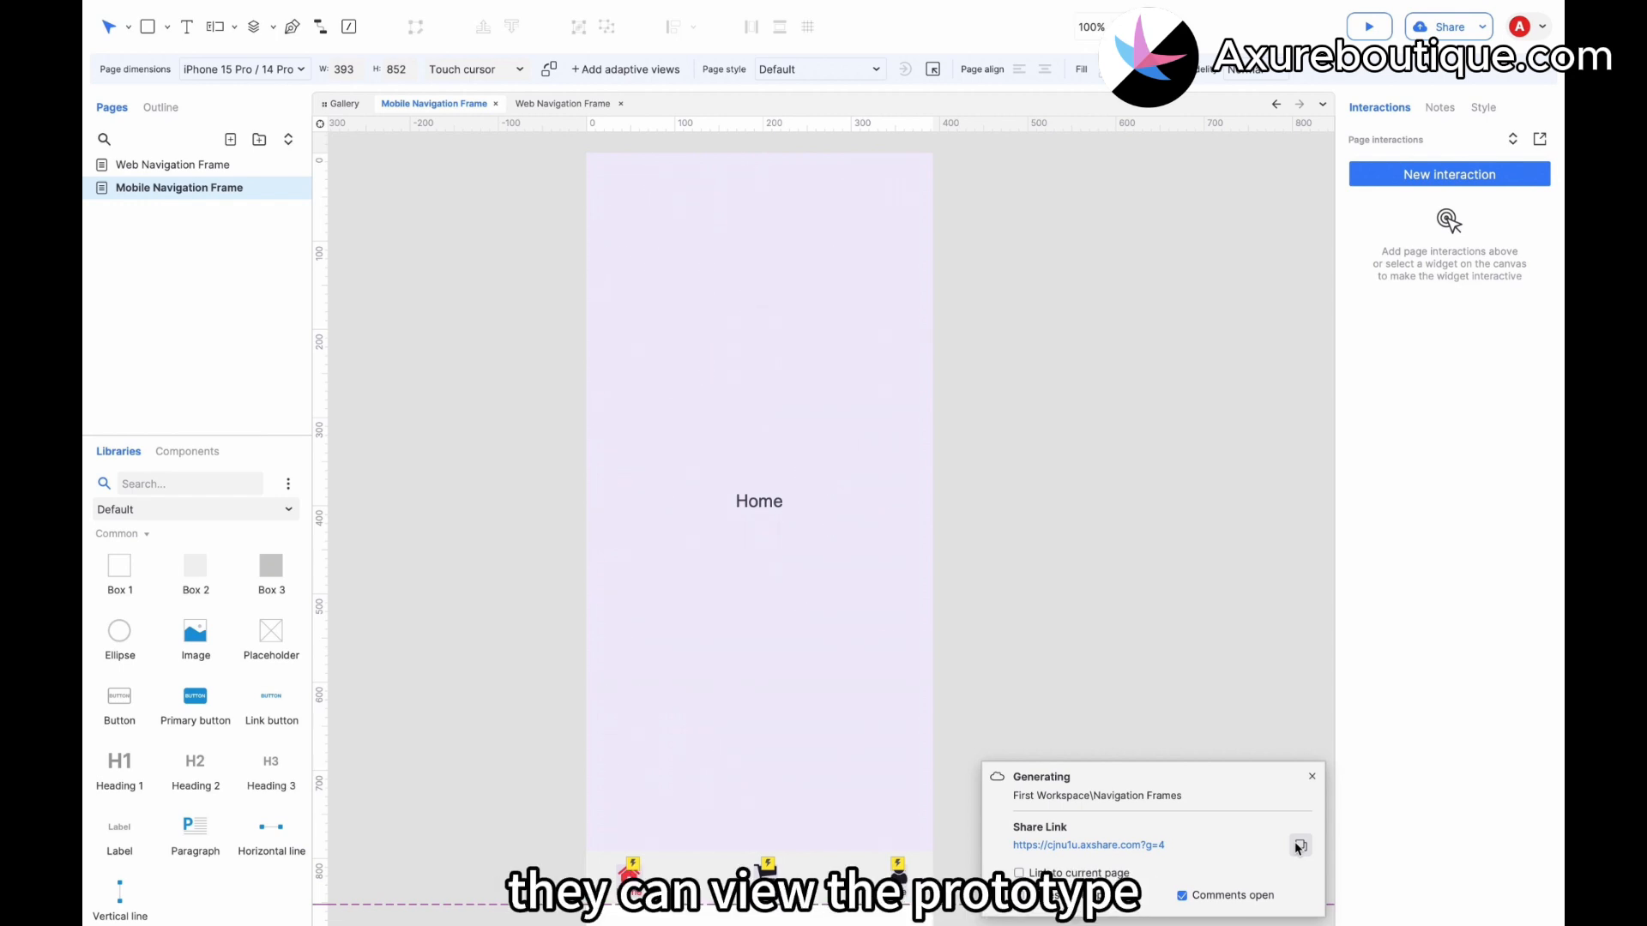
Open the published prototype's share link in the browser and show its page list.
click(1123, 846)
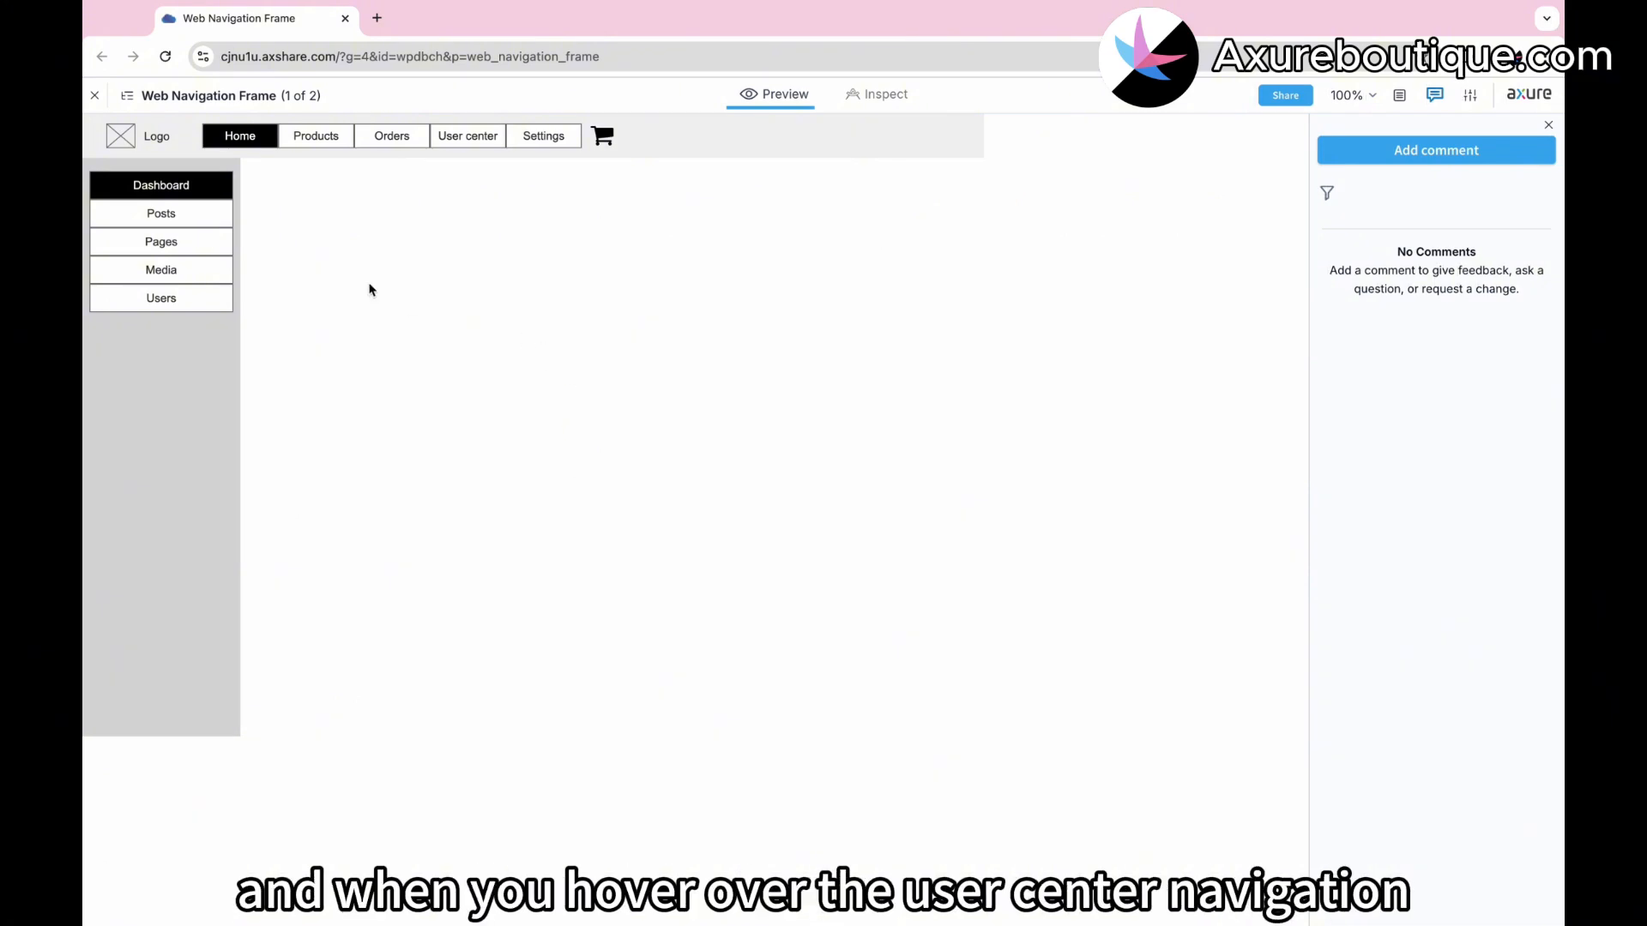
mouse_move(469, 140)
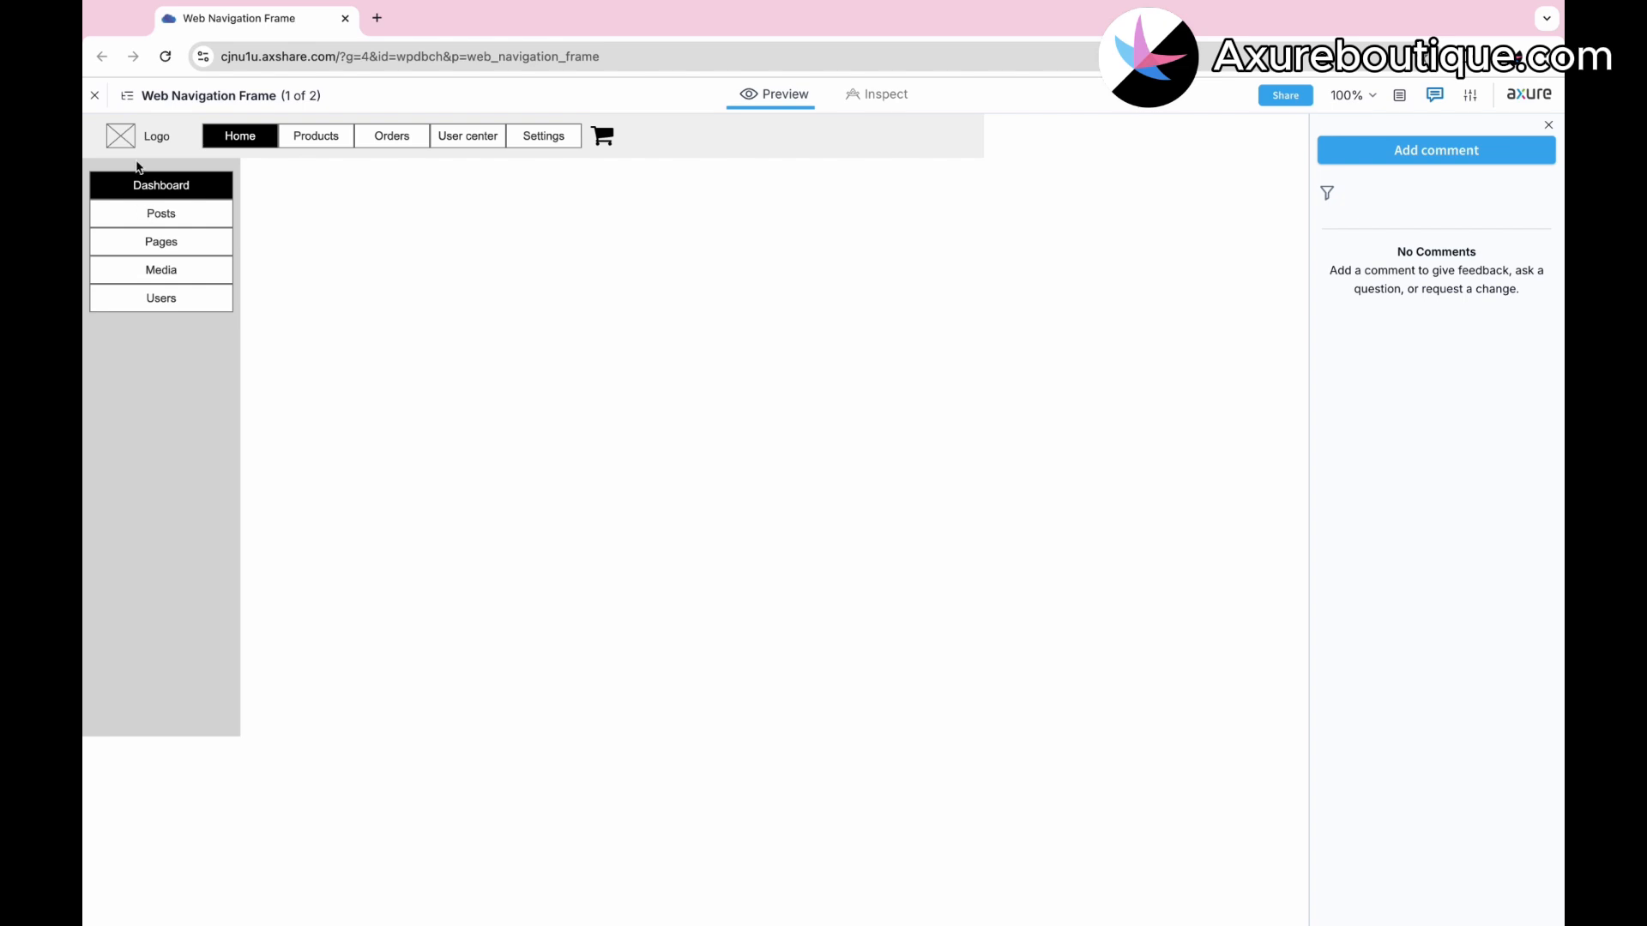
click(127, 95)
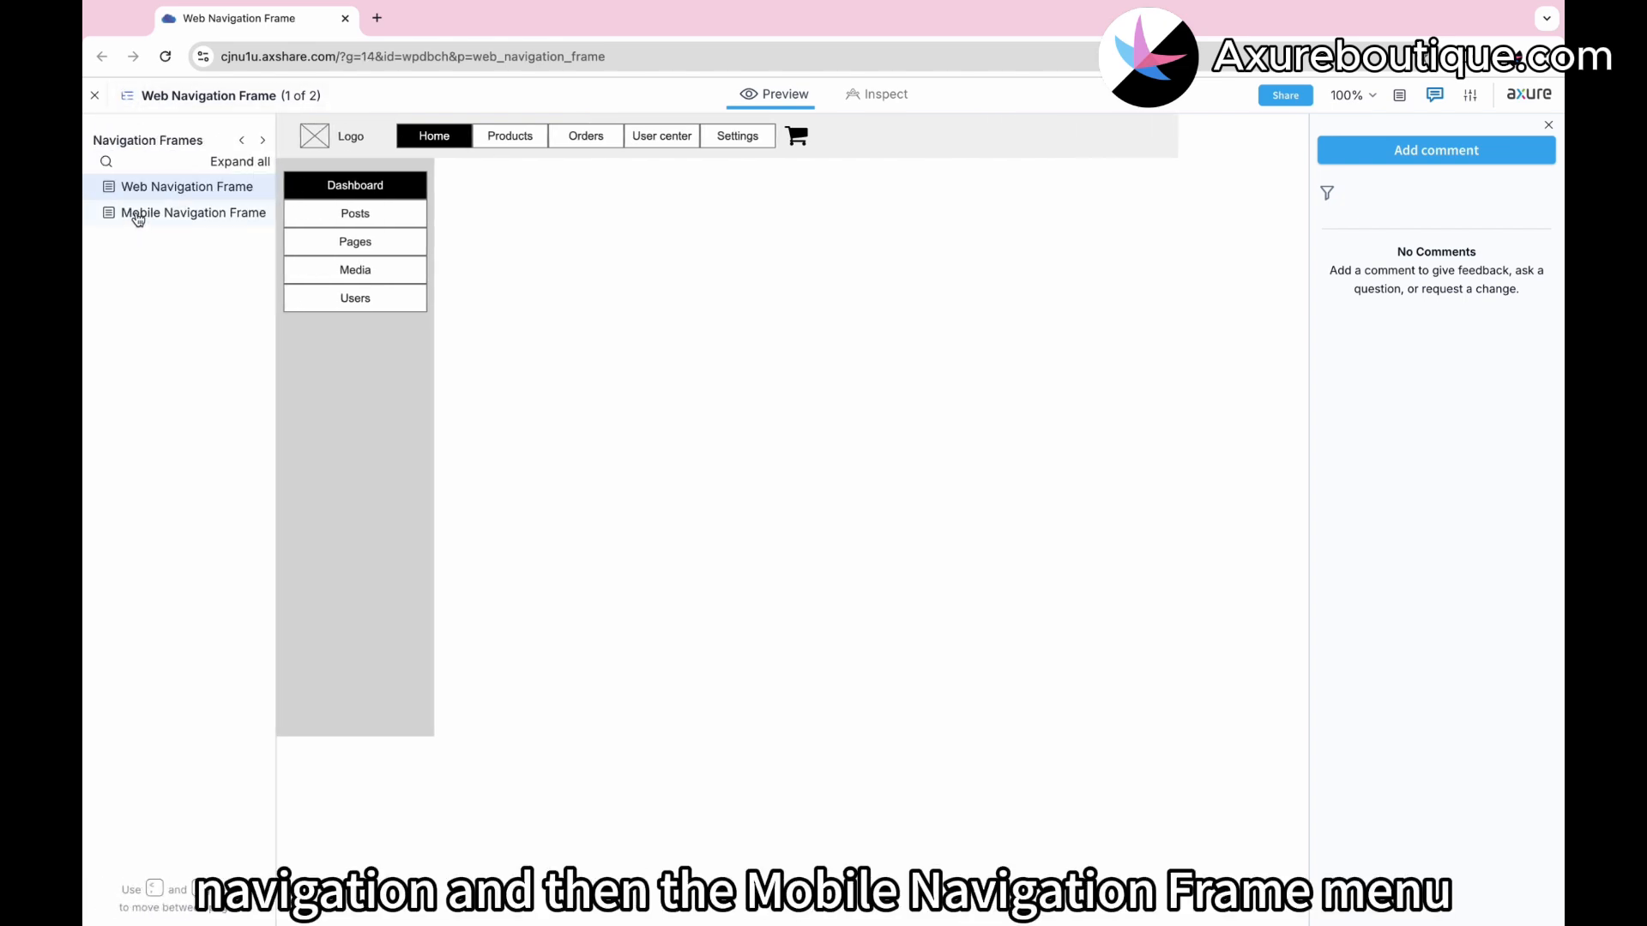